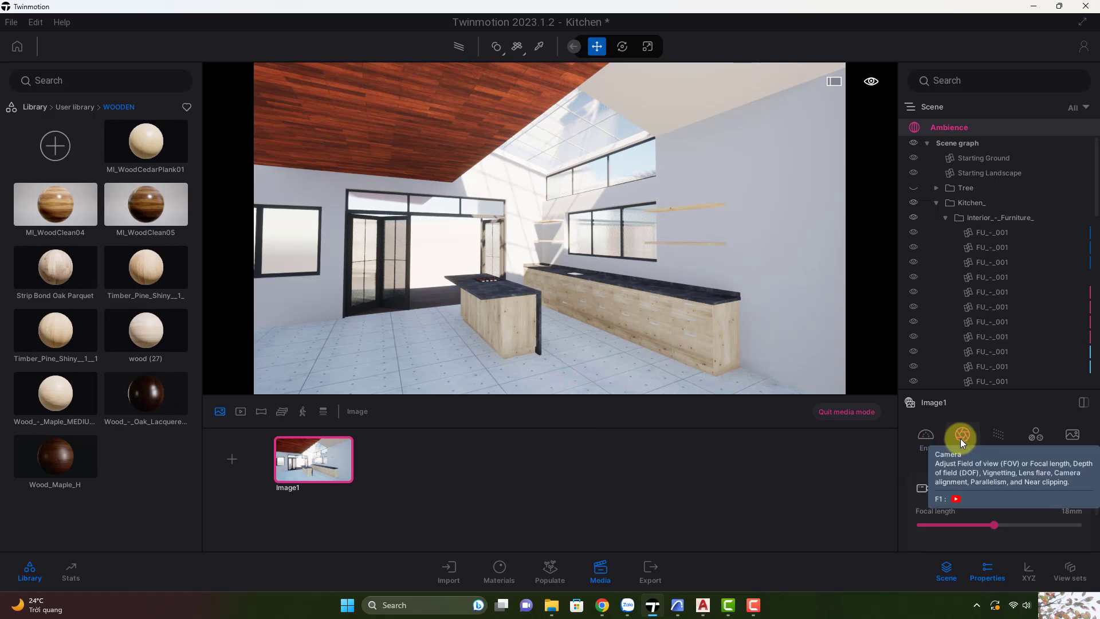
# Step: Set Image1's focal length to 25 mm and its output size to 2500 wide by 3000 high
pyautogui.moveTo(995, 525); pyautogui.dragTo(1012, 524)
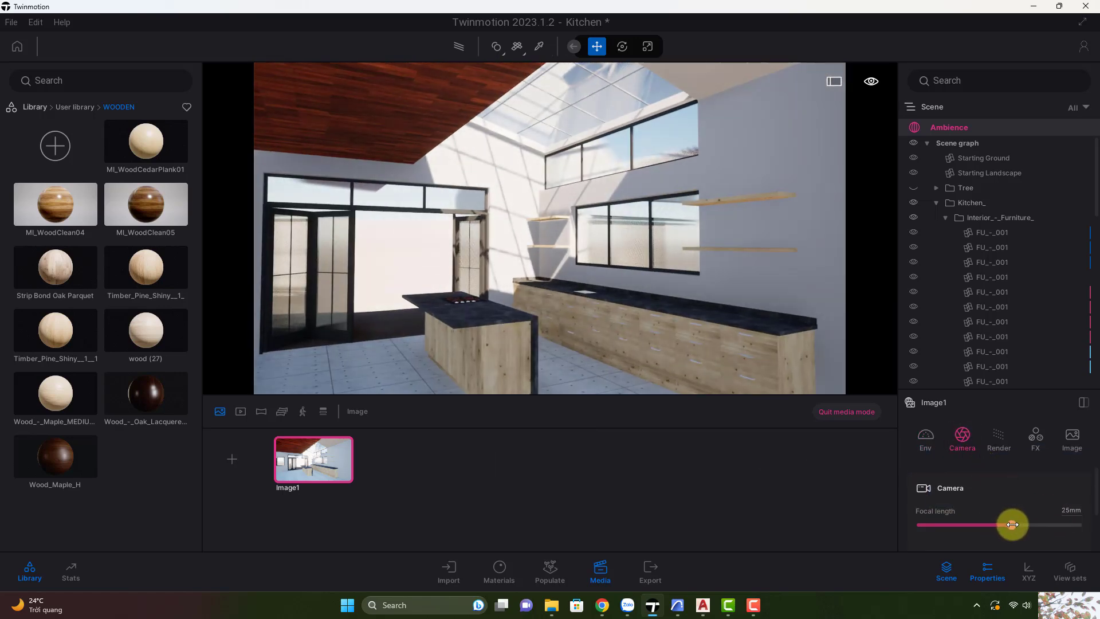
pyautogui.click(1073, 441)
pyautogui.click(1074, 491)
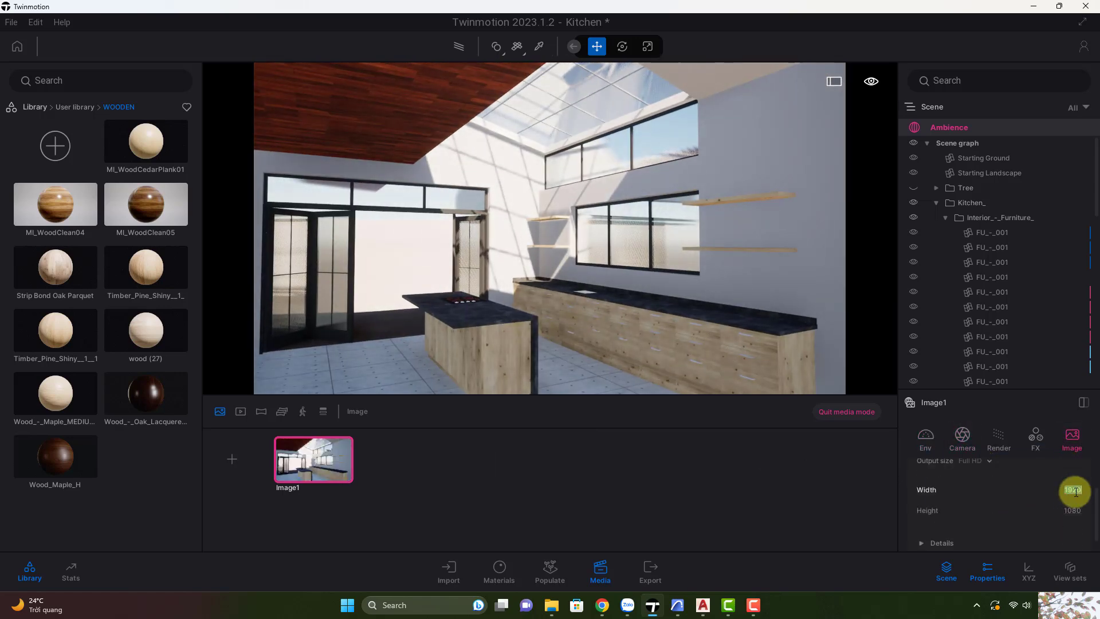
pyautogui.write('2500')
pyautogui.press('Return')
pyautogui.click(1073, 512)
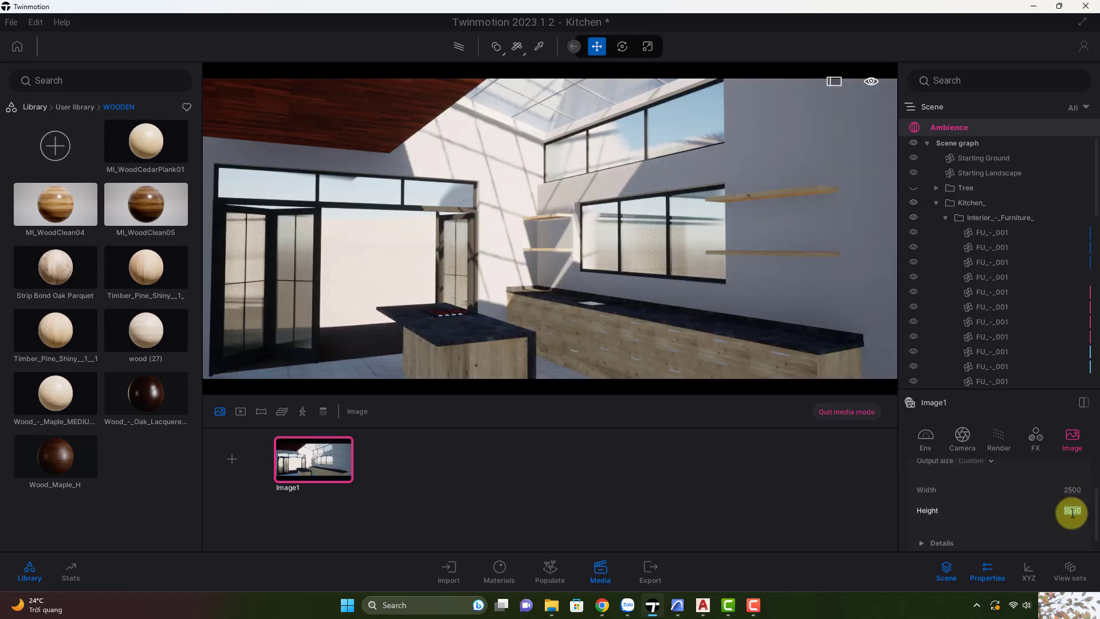
pyautogui.write('3000')
pyautogui.press('Return')
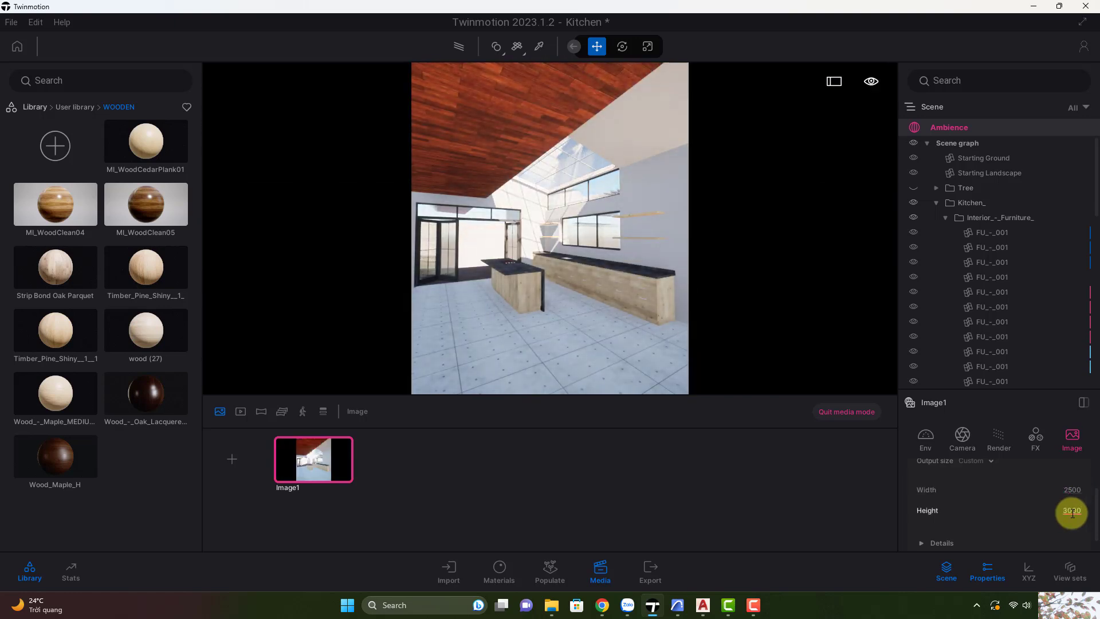
# Step: Enable Parallelism in Image1's camera effects and set the focal length to 50 mm
pyautogui.click(969, 451)
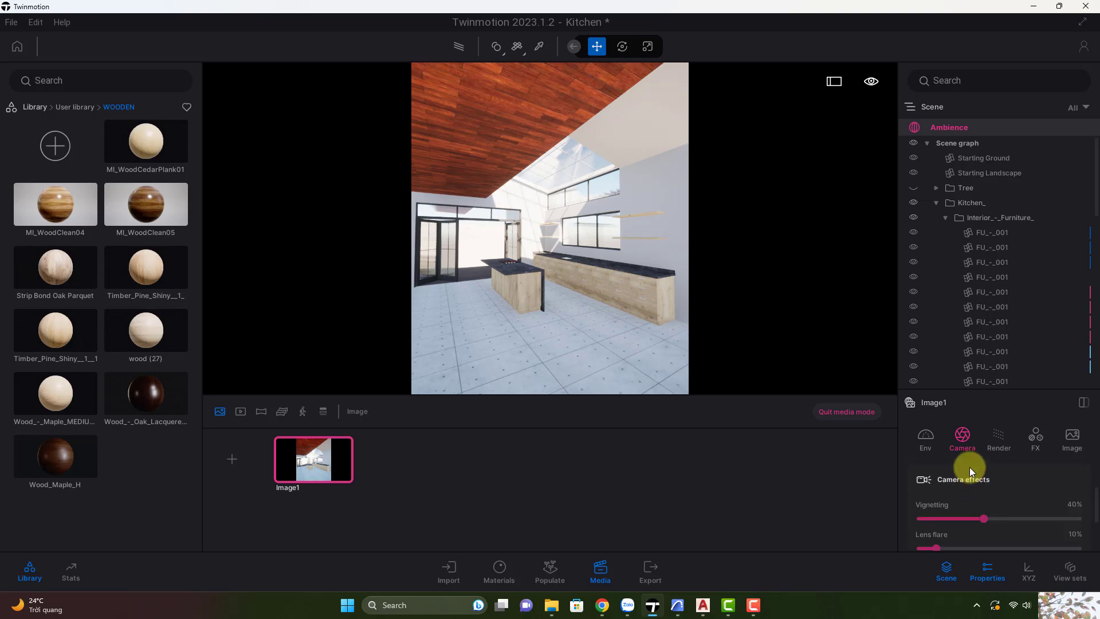
pyautogui.moveTo(980, 388)
pyautogui.mouseDown()
pyautogui.moveTo(982, 339)
pyautogui.moveTo(975, 370)
pyautogui.mouseUp()
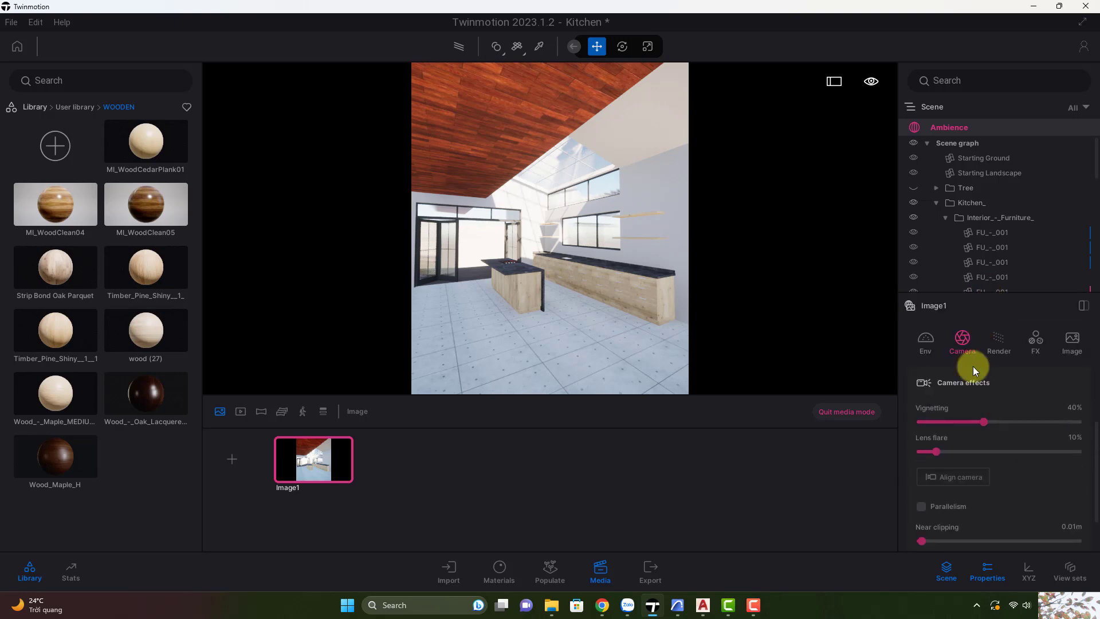
pyautogui.click(925, 504)
pyautogui.scroll(2, 1007, 420)
pyautogui.moveTo(1011, 424); pyautogui.dragTo(1042, 419)
# Step: Reframe the camera on the kitchen island, back counter and skylight, and update Image1 with this view
pyautogui.keyDown('shift'); pyautogui.moveTo(573, 338); pyautogui.dragTo(576, 336, button='middle'); pyautogui.keyUp('shift')
pyautogui.scroll(-3, 576, 336)
pyautogui.moveTo(589, 317); pyautogui.dragTo(562, 306)
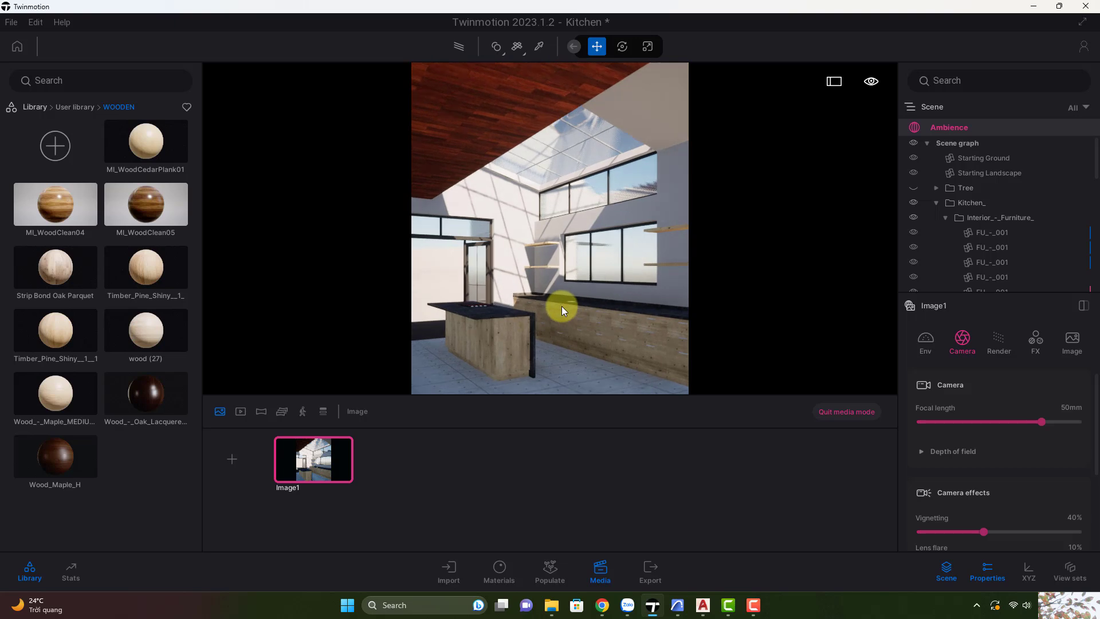
pyautogui.click(321, 441)
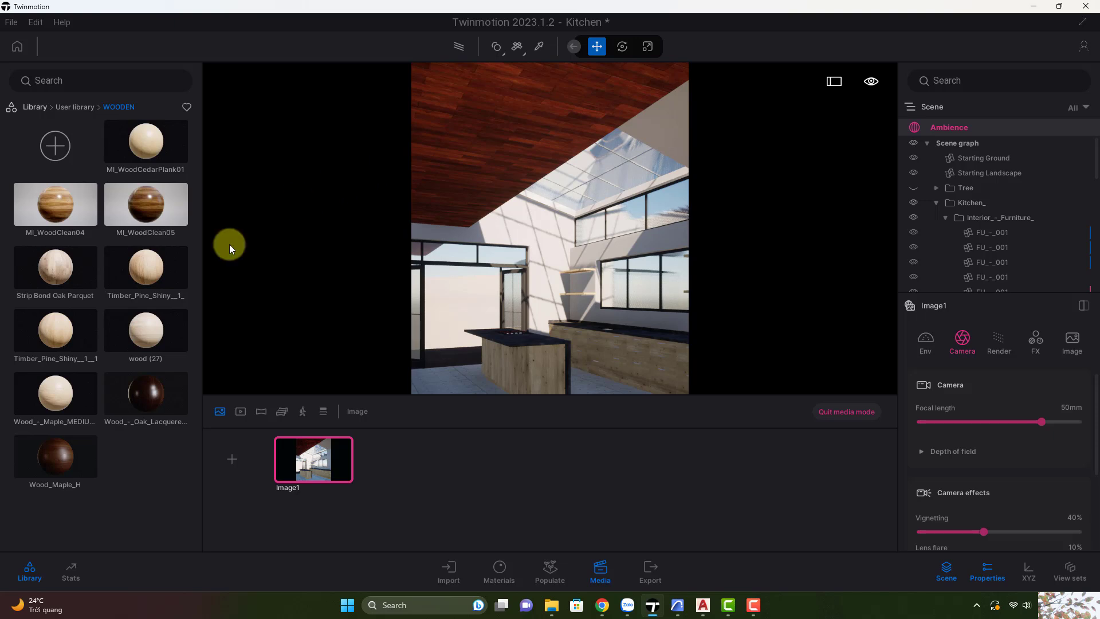
# Step: Try applying Strip Bond Oak Parquet to the ceiling in the current material replacement mode, and undo it
pyautogui.moveTo(51, 279); pyautogui.dragTo(356, 206)
pyautogui.click(482, 190)
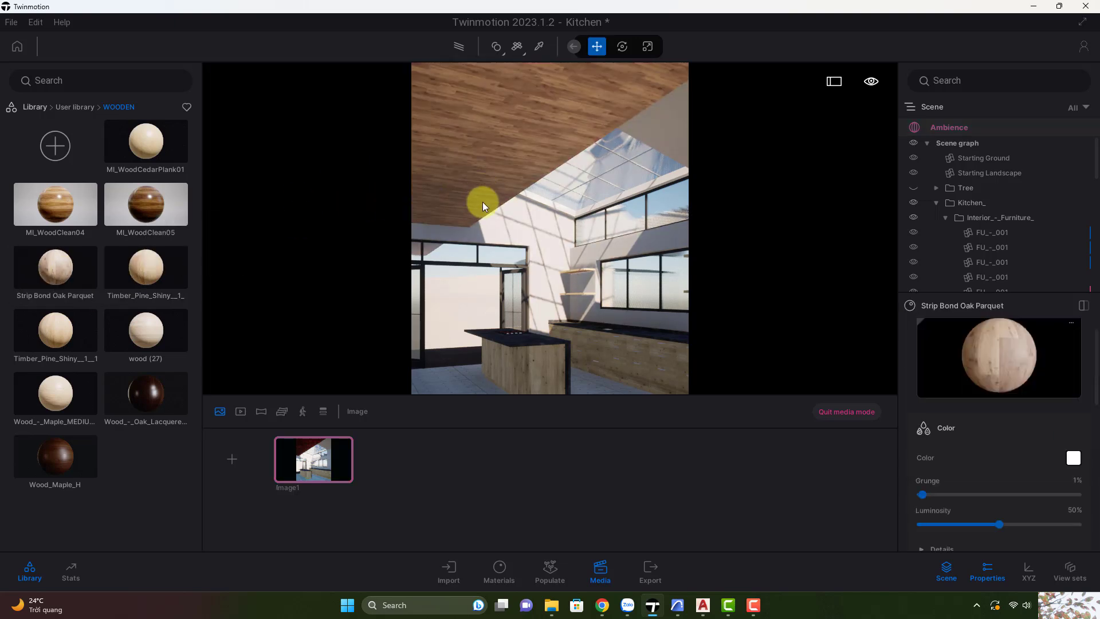
pyautogui.hotkey('ctrl', 'z')
# Step: Switch material application to single-object mode and apply Strip Bond Oak Parquet to the ceiling
pyautogui.click(518, 49)
pyautogui.click(517, 75)
pyautogui.moveTo(55, 266); pyautogui.dragTo(444, 175)
pyautogui.click(445, 175)
# Step: Set the UV rotation of the ceiling's oak parquet material to 90°
pyautogui.scroll(-2, 995, 450)
pyautogui.scroll(-3, 995, 450)
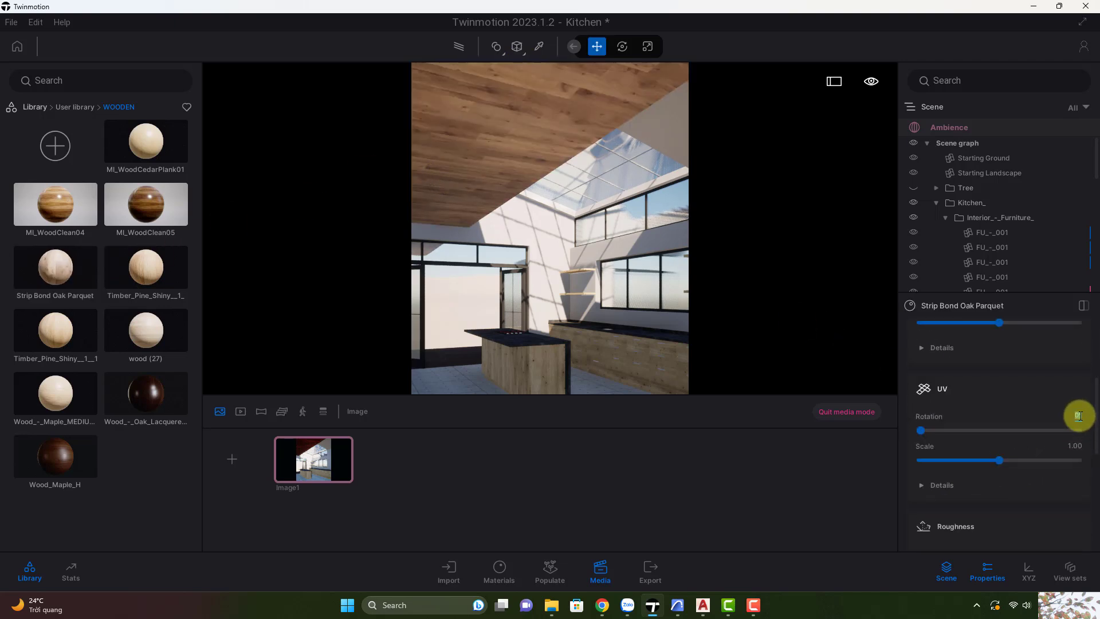
pyautogui.write('90')
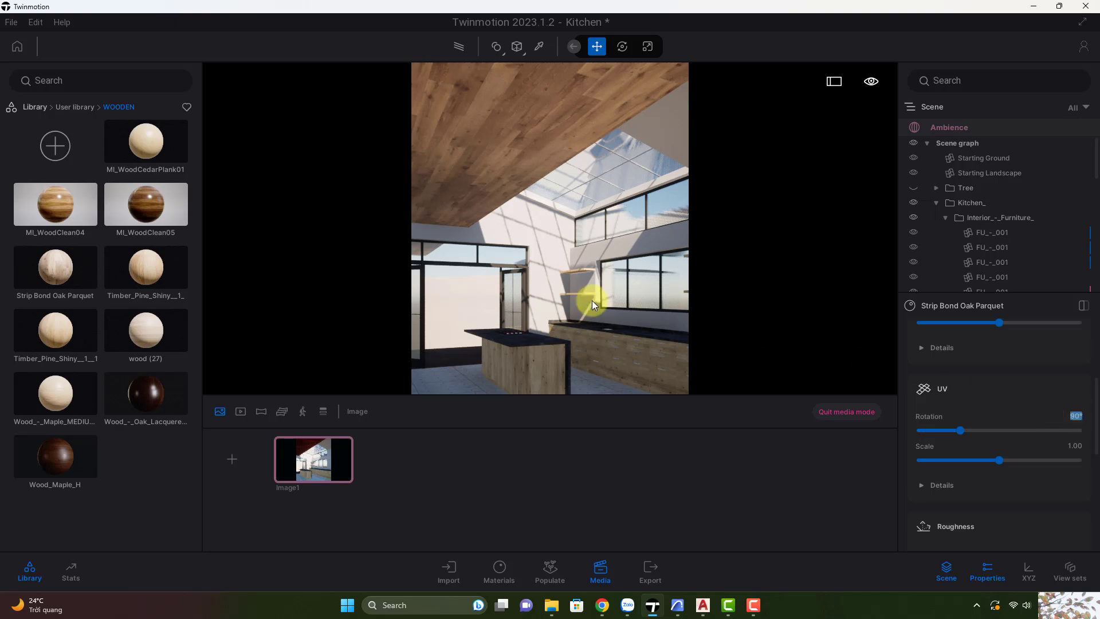
# Step: Apply the Polished concrete 01 material from the library's Concrete category to the kitchen floor
pyautogui.moveTo(509, 296); pyautogui.dragTo(506, 298, button='right')
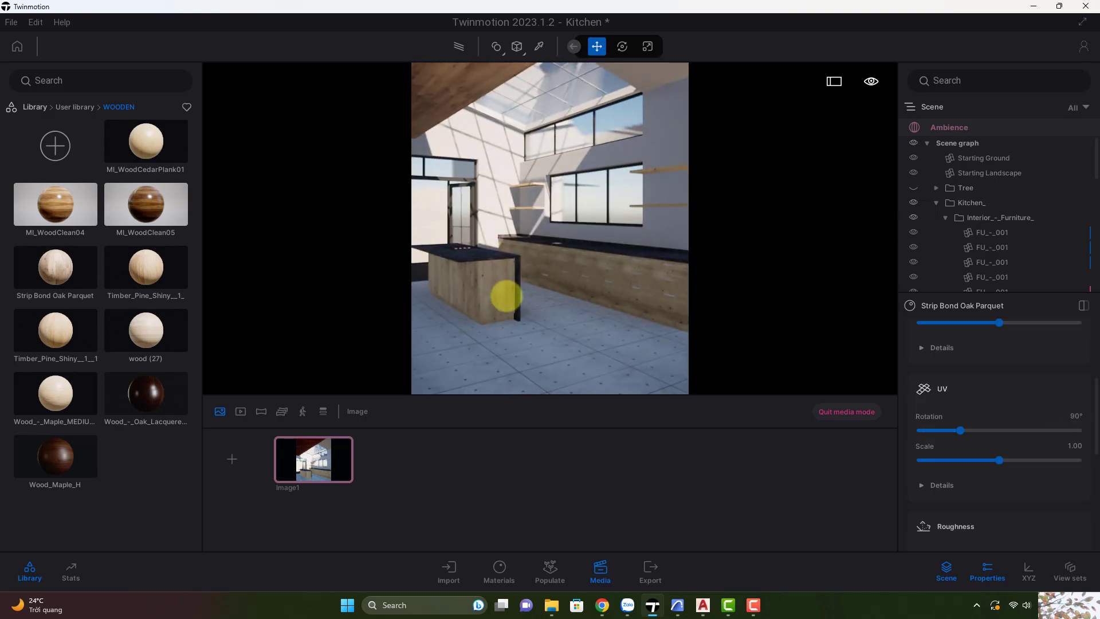
pyautogui.click(85, 106)
pyautogui.click(35, 106)
pyautogui.click(56, 168)
pyautogui.click(74, 216)
pyautogui.scroll(-5, 97, 267)
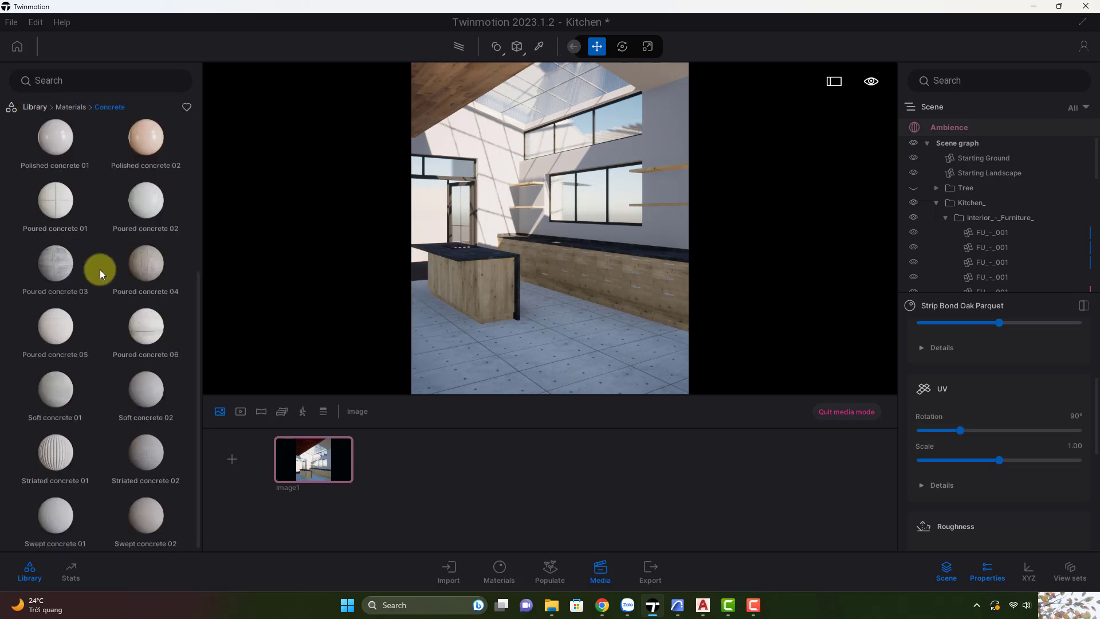
pyautogui.scroll(2, 100, 269)
pyautogui.moveTo(55, 212); pyautogui.dragTo(476, 353)
# Step: Darken the floor's Polished concrete 01 colour to light grey E5E5E5 and check its roughness settings
pyautogui.moveTo(477, 353); pyautogui.dragTo(497, 336, button='right')
pyautogui.scroll(2, 495, 337)
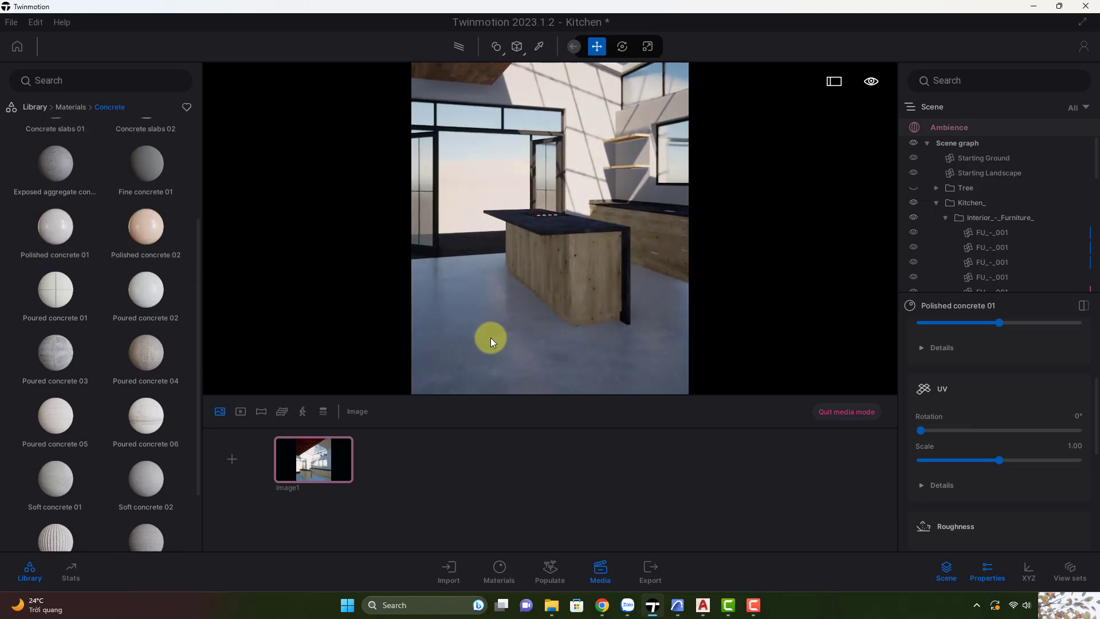
pyautogui.scroll(5, 932, 430)
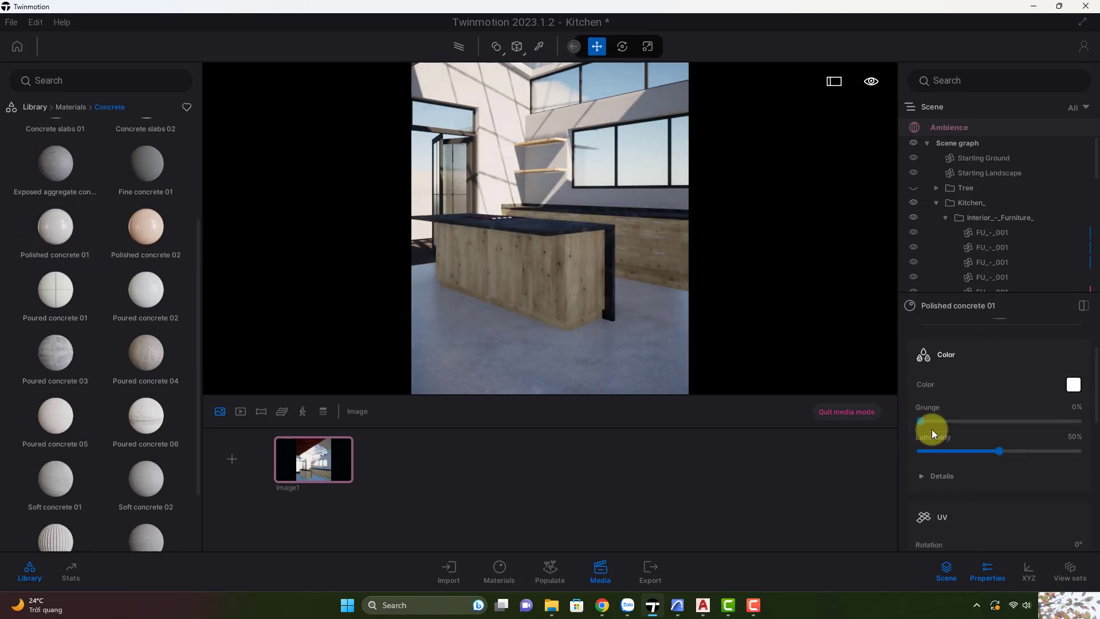
pyautogui.click(1072, 462)
pyautogui.moveTo(623, 169); pyautogui.dragTo(943, 237)
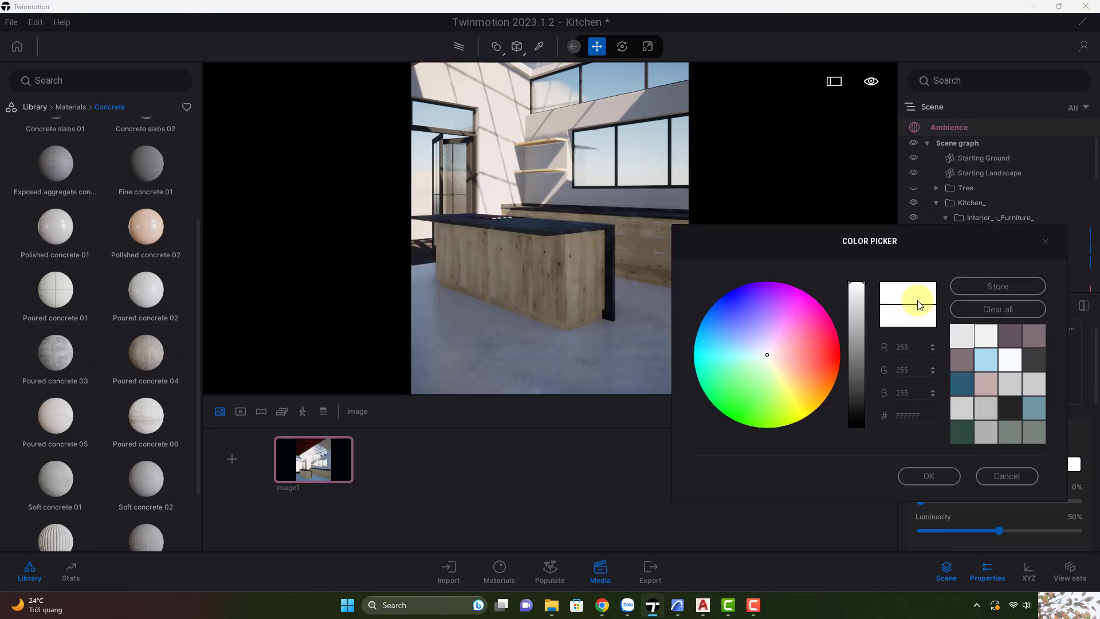
pyautogui.click(863, 294)
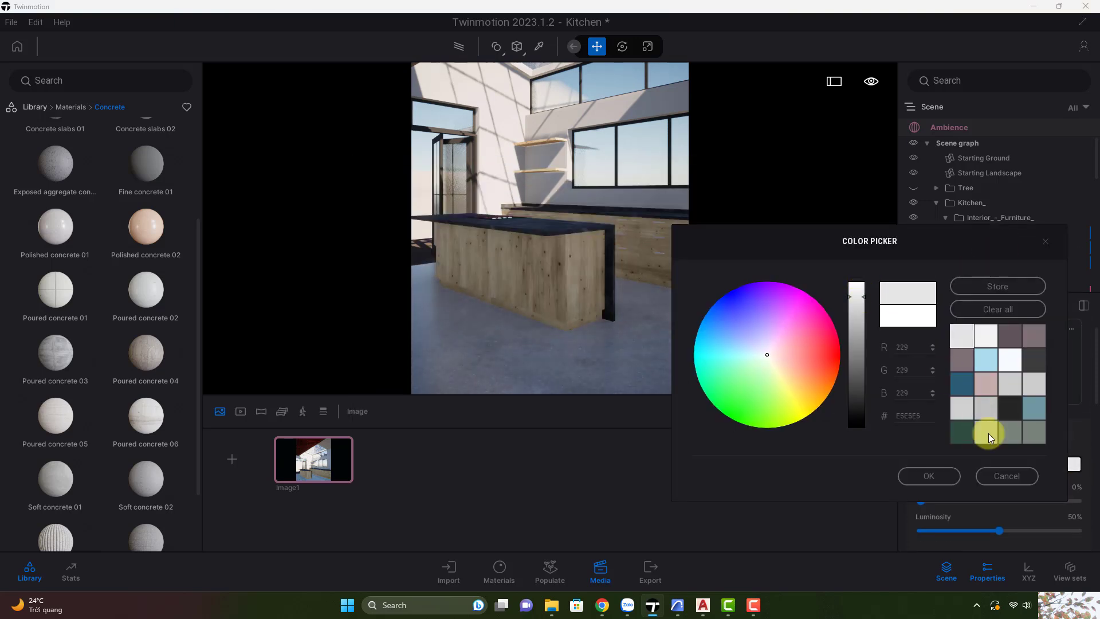
pyautogui.click(942, 475)
pyautogui.scroll(-1, 930, 388)
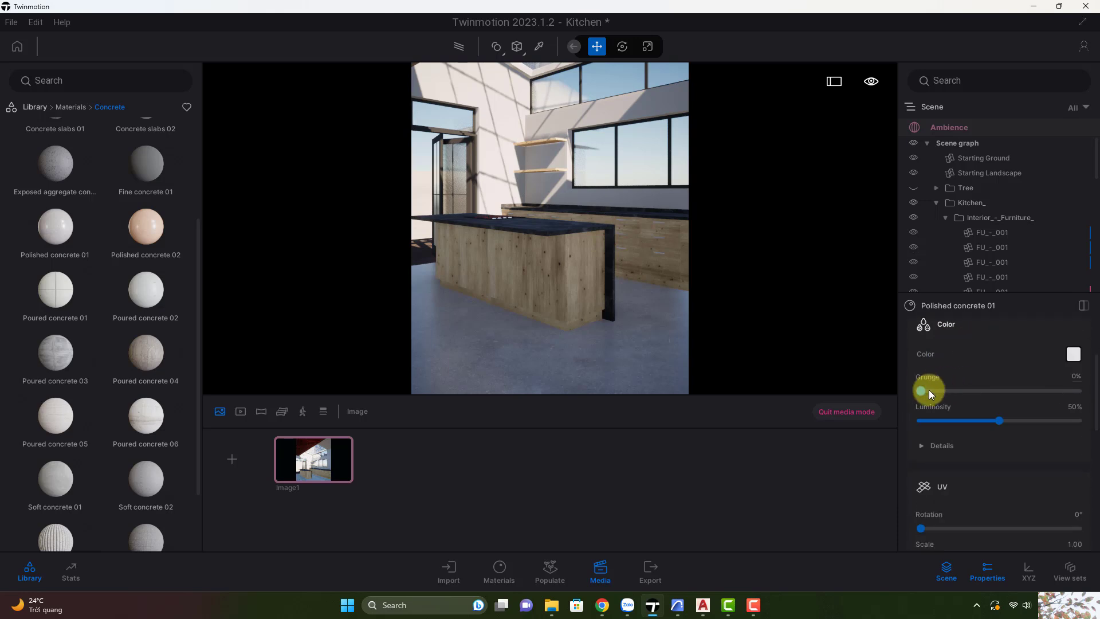
pyautogui.scroll(-3, 930, 390)
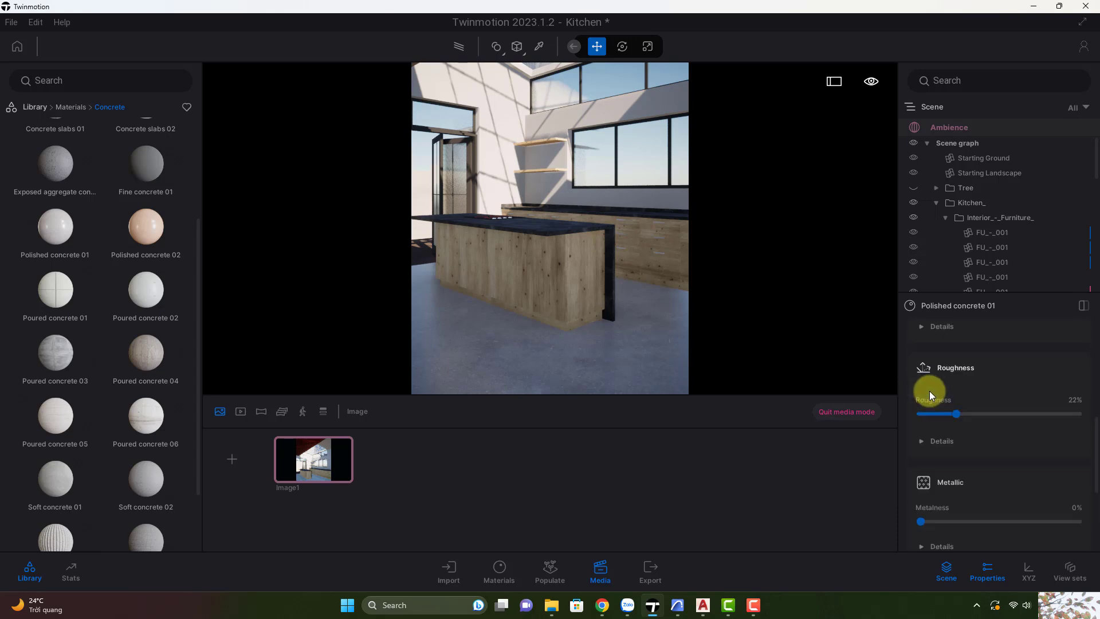
# Step: Switch material application back to replacement mode and apply Noisy Marble 02 A to the black countertops
pyautogui.moveTo(618, 307); pyautogui.dragTo(592, 251)
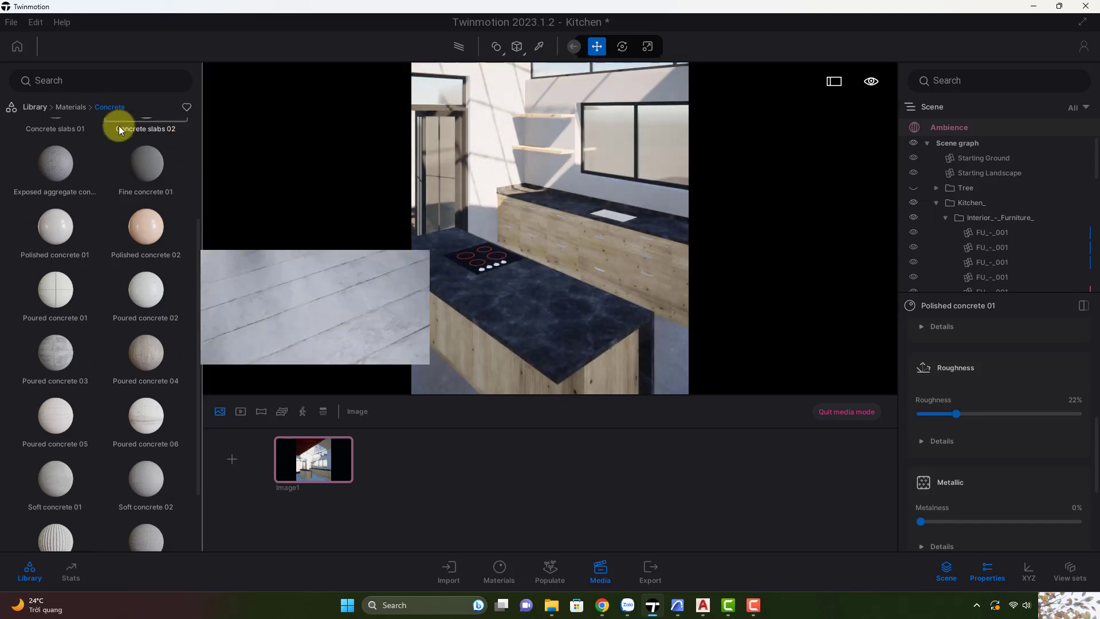
pyautogui.click(76, 109)
pyautogui.scroll(-3, 70, 240)
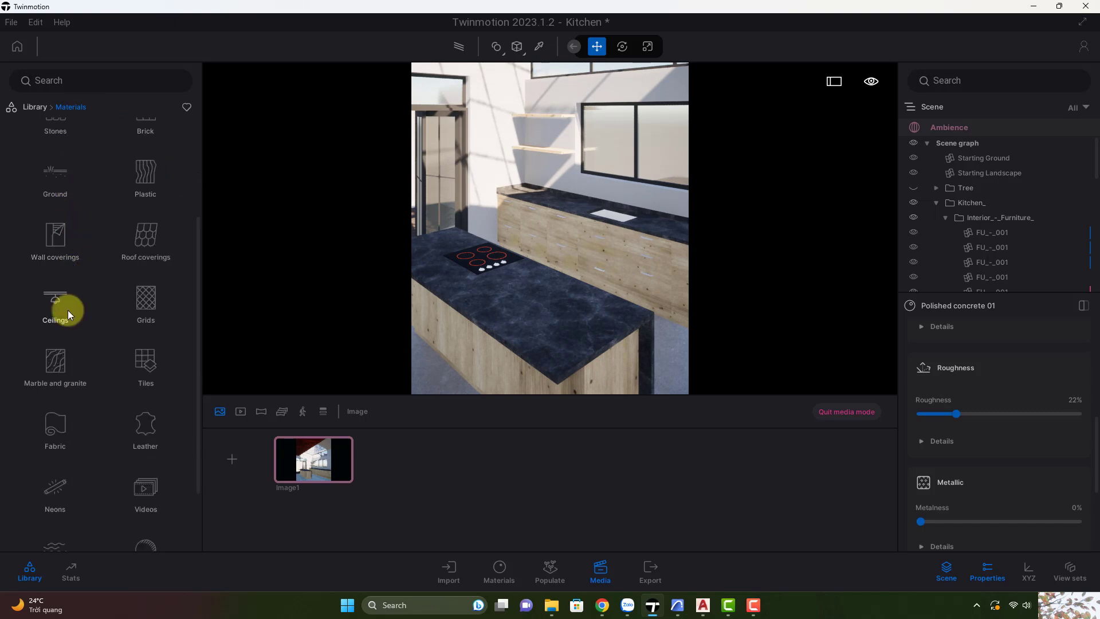
pyautogui.click(48, 378)
pyautogui.scroll(-7, 109, 301)
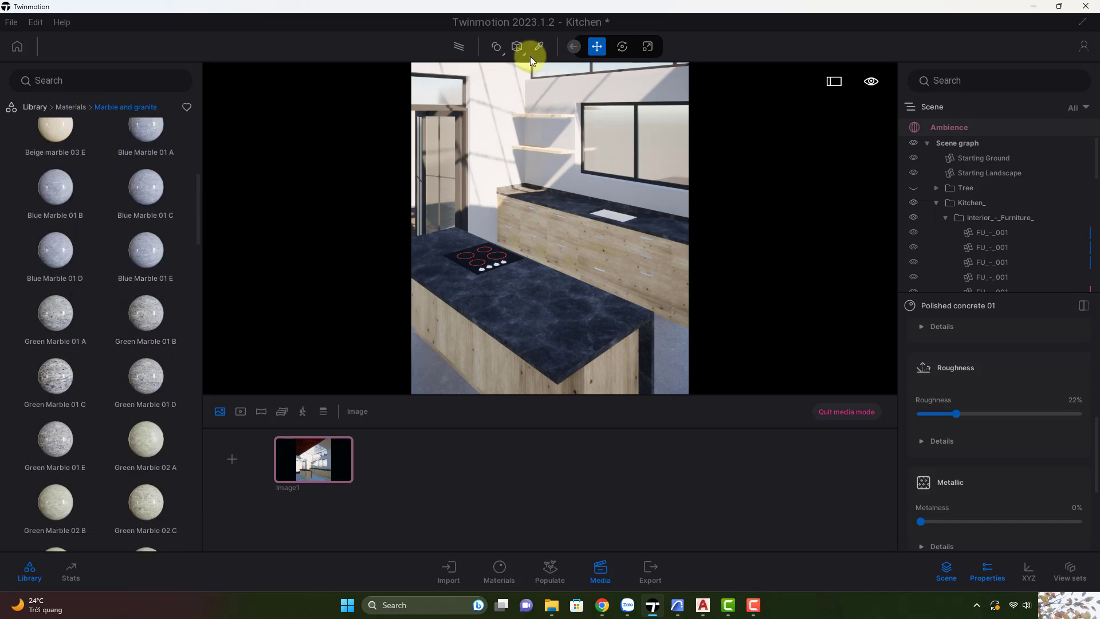
pyautogui.click(516, 48)
pyautogui.click(516, 130)
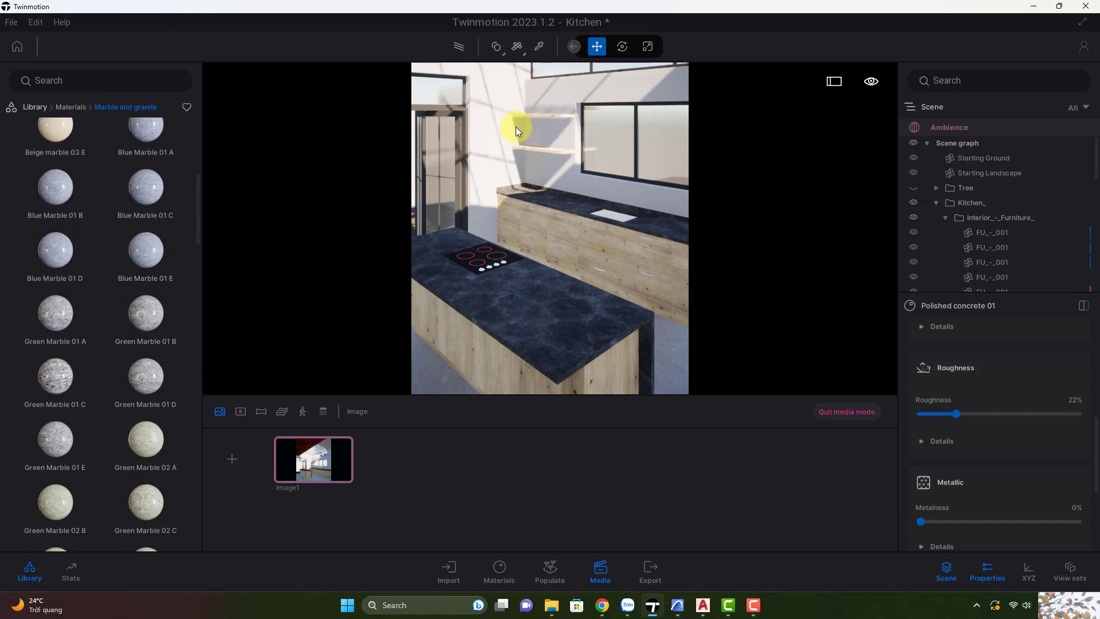
pyautogui.scroll(-7, 164, 302)
pyautogui.scroll(-2, 154, 301)
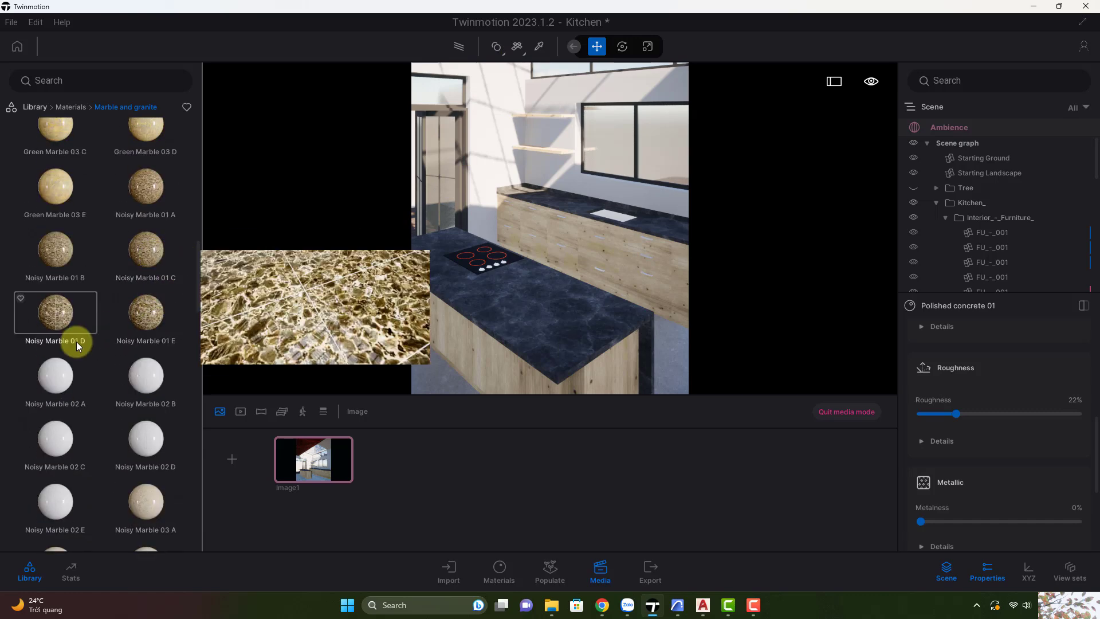
pyautogui.moveTo(55, 369); pyautogui.dragTo(507, 321)
# Step: Set the colour of the countertop's Noisy Marble 02 A material to light grey E5E5E5
pyautogui.scroll(5, 507, 316)
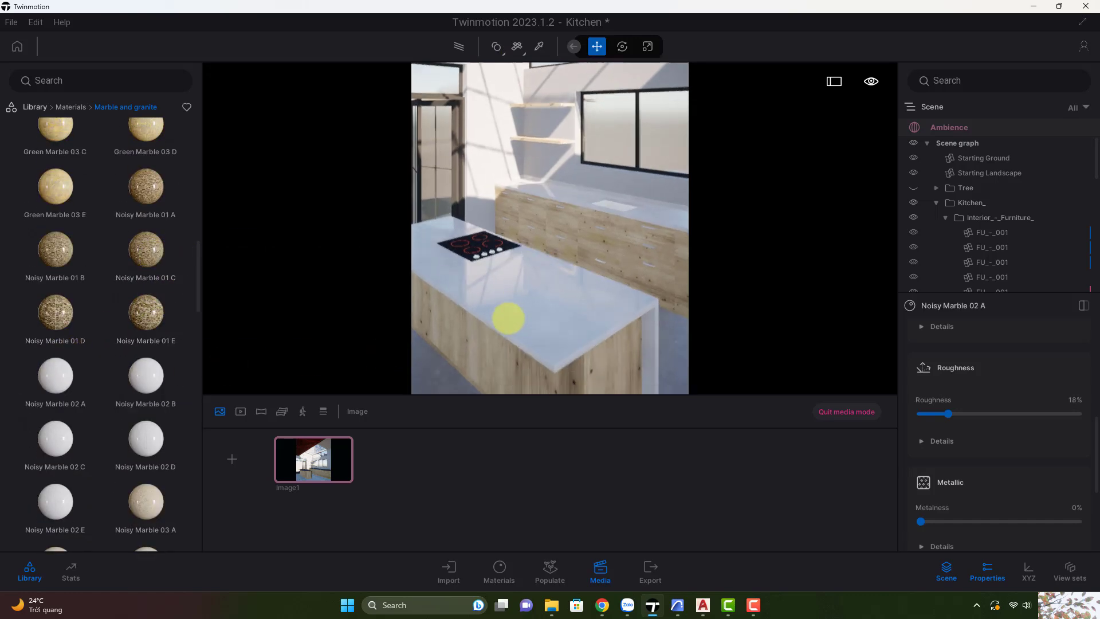
pyautogui.press('q')
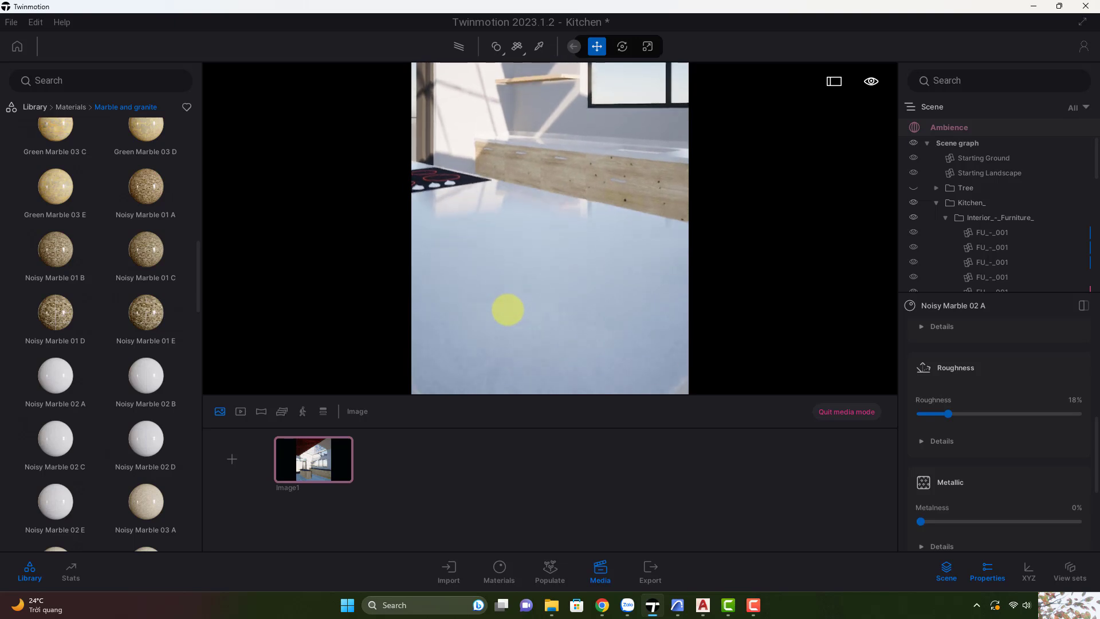
pyautogui.scroll(4, 1090, 391)
pyautogui.scroll(3, 1090, 394)
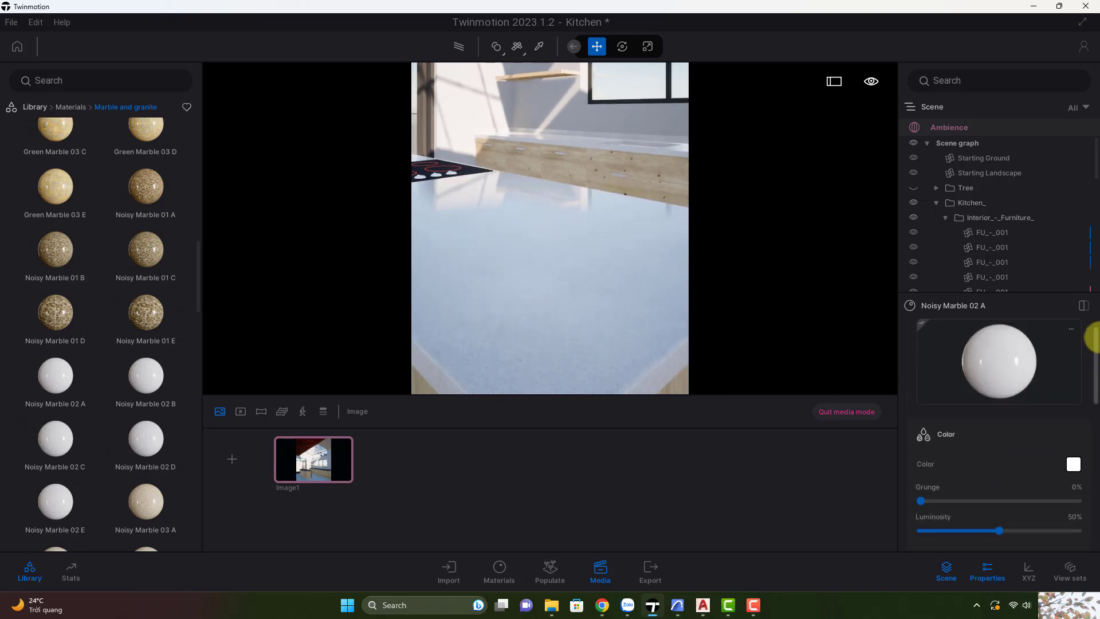
pyautogui.click(1074, 463)
pyautogui.moveTo(654, 183); pyautogui.dragTo(946, 234)
pyautogui.moveTo(840, 265); pyautogui.dragTo(840, 278)
pyautogui.click(921, 456)
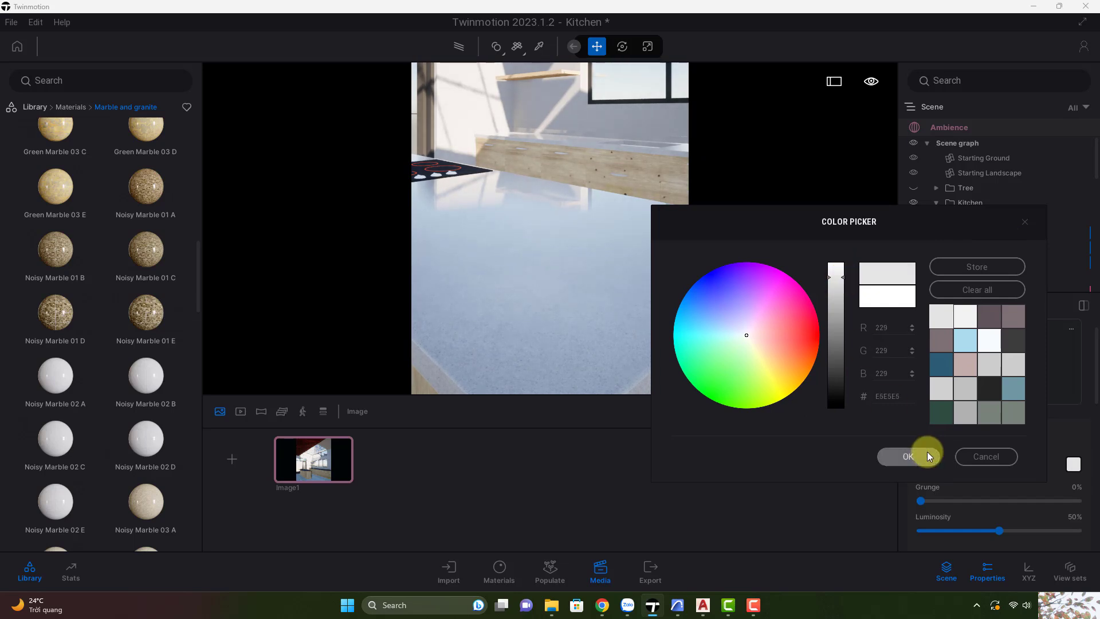
# Step: Set the countertop marble's UV scale to 2.00 and its grunge to 1%
pyautogui.scroll(-3, 992, 467)
pyautogui.click(1075, 434)
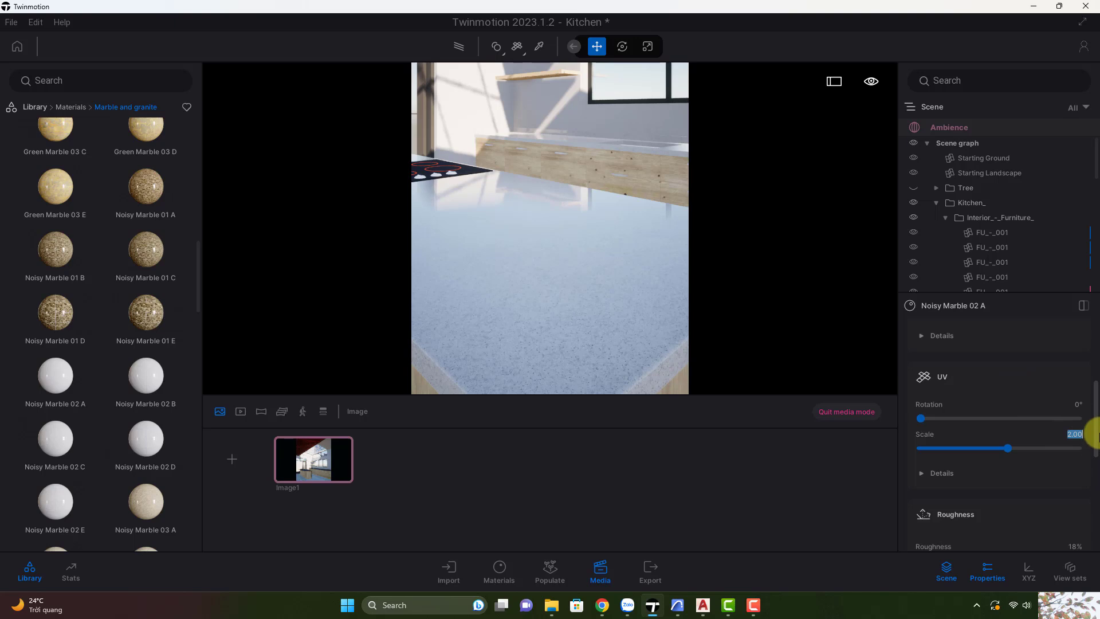
pyautogui.scroll(3, 1094, 435)
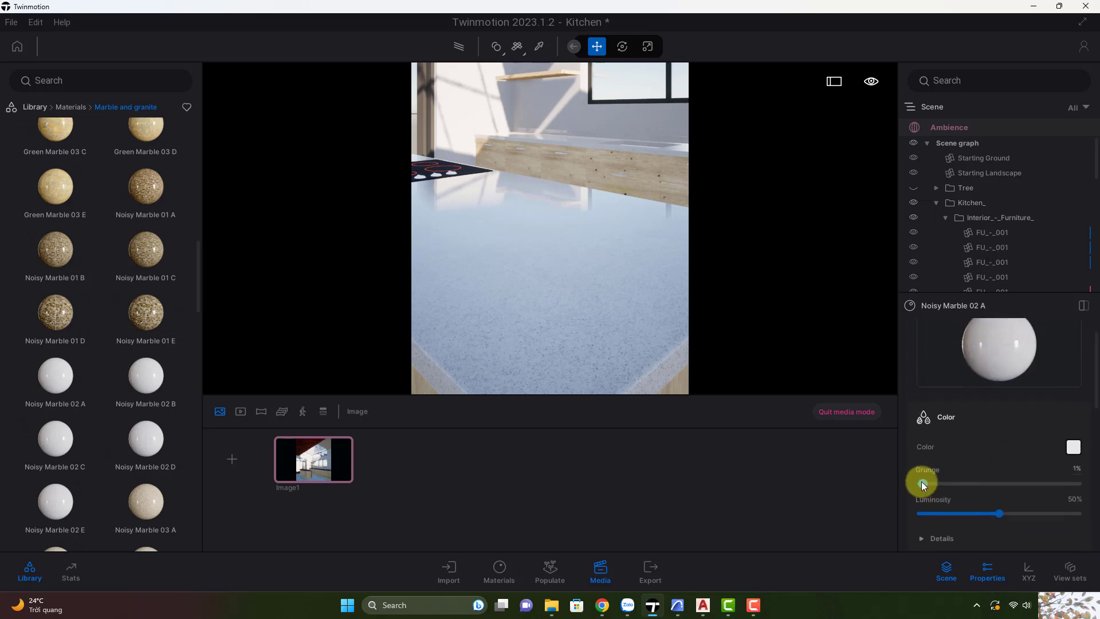
# Step: Return to the Image1 view, move closer to the island, and open the Megascans library's Board wood surfaces
pyautogui.click(337, 448)
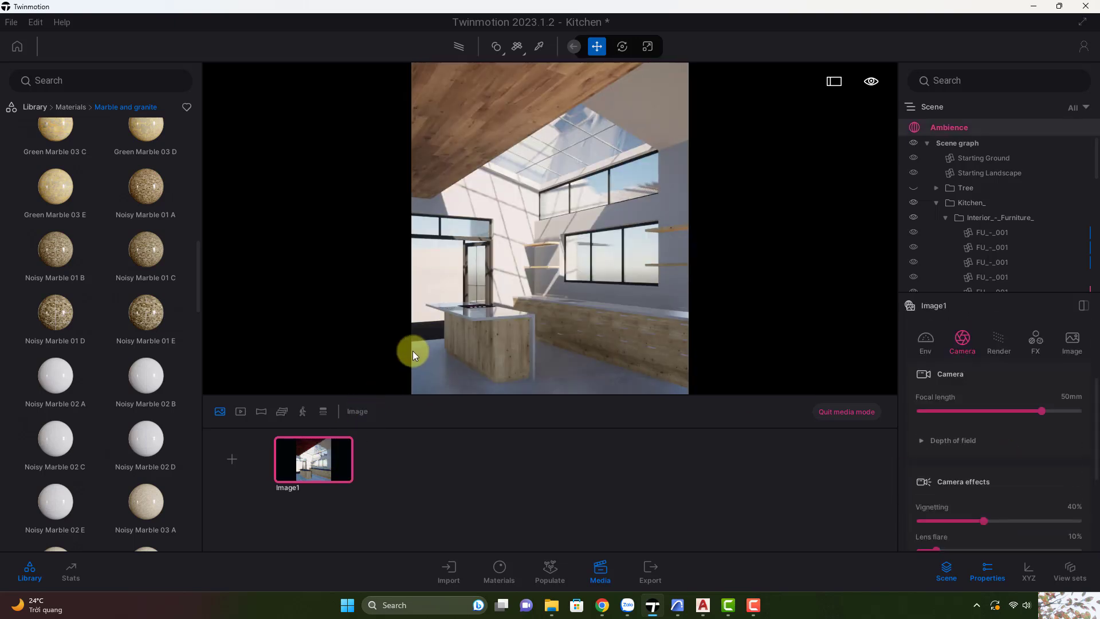
pyautogui.keyDown('shift'); pyautogui.moveTo(455, 331); pyautogui.dragTo(475, 324, button='middle'); pyautogui.keyUp('shift')
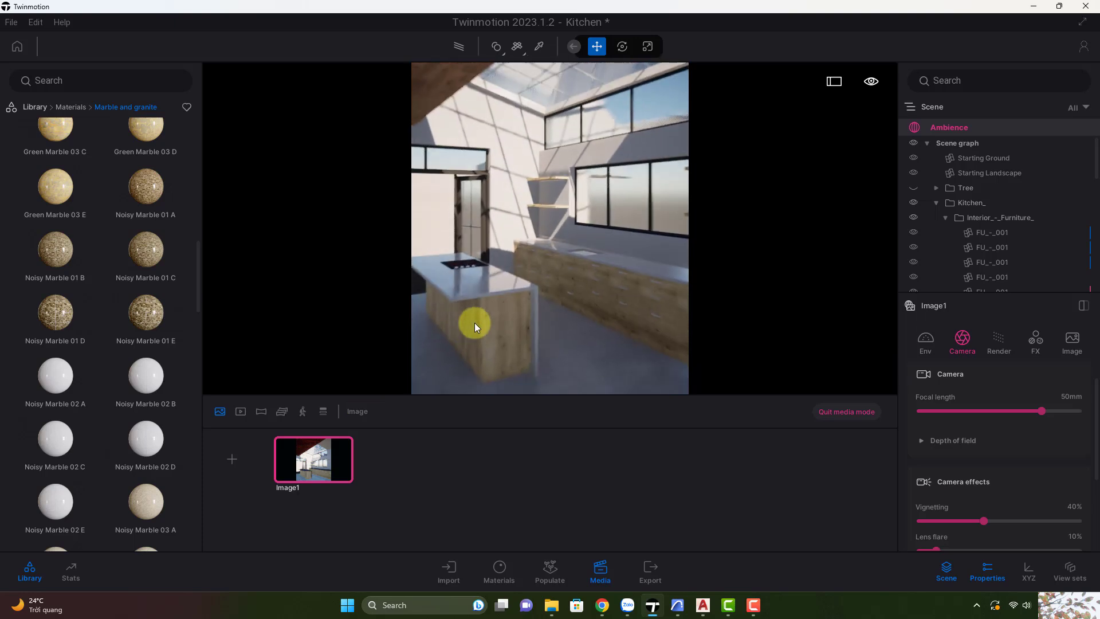
pyautogui.scroll(3, 474, 324)
pyautogui.click(70, 107)
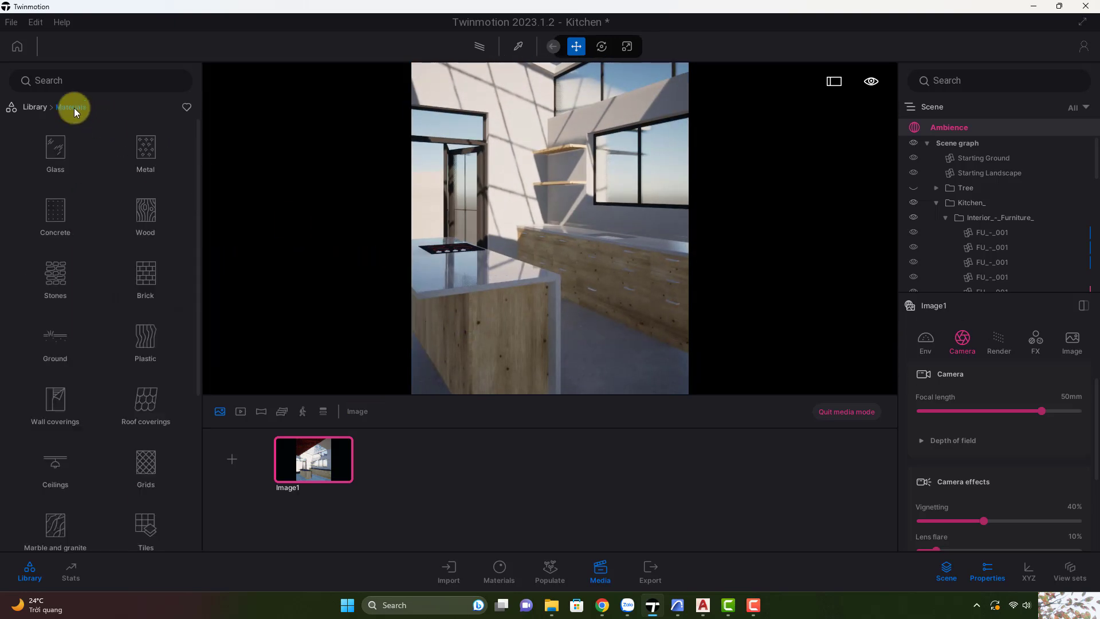
pyautogui.click(36, 105)
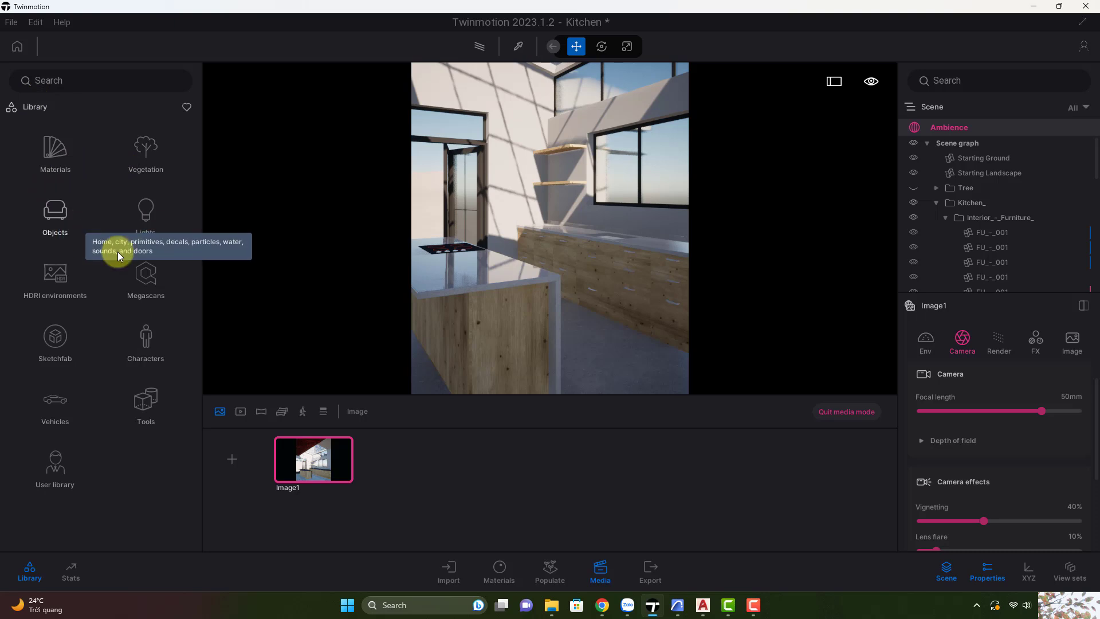
pyautogui.click(140, 270)
pyautogui.click(55, 212)
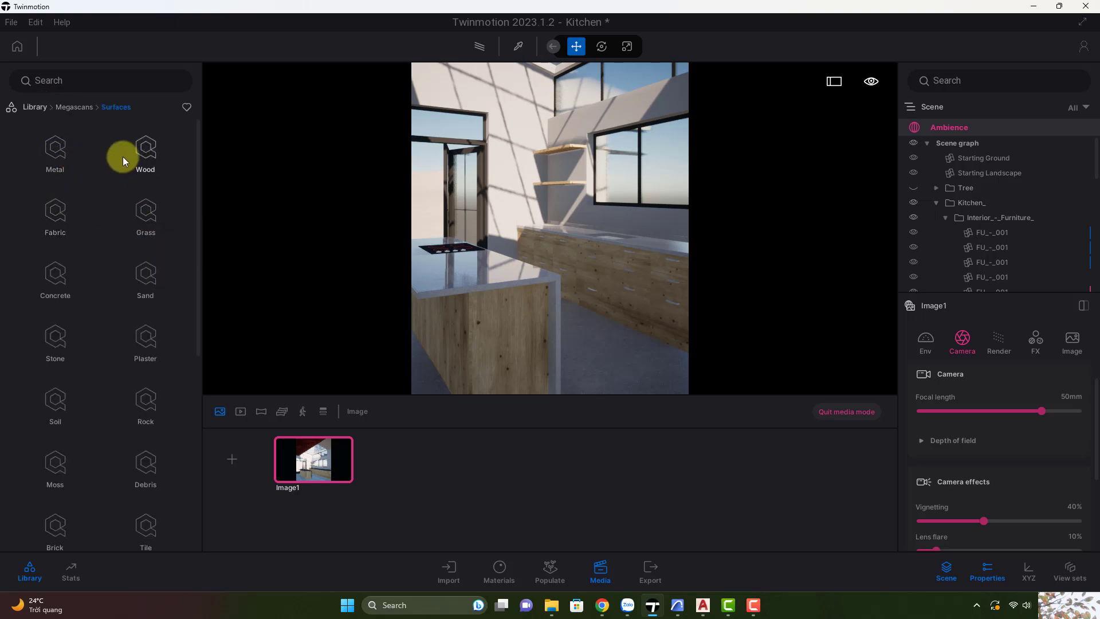
pyautogui.click(57, 155)
# Step: Apply the light yellow Plywood surface to the wooden sides of the kitchen island
pyautogui.scroll(6, 473, 290)
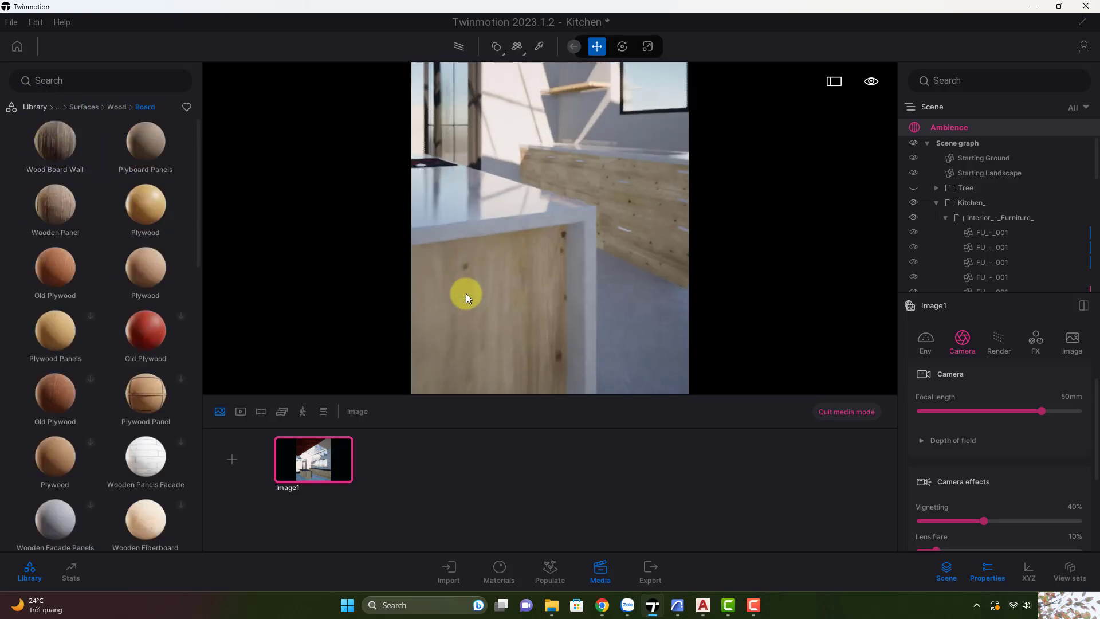
pyautogui.moveTo(154, 200); pyautogui.dragTo(501, 274)
pyautogui.scroll(5, 505, 273)
pyautogui.keyDown('shift'); pyautogui.moveTo(504, 273); pyautogui.dragTo(511, 271, button='middle'); pyautogui.keyUp('shift')
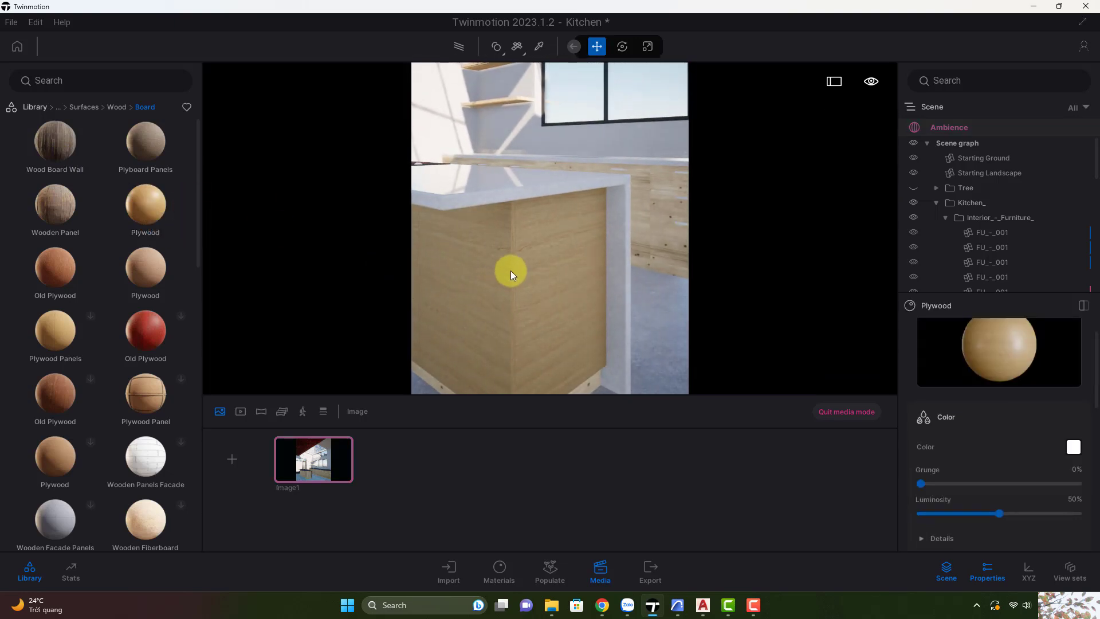
# Step: Set the island plywood's UV scale to 2.00 and its UV rotation to 90°
pyautogui.scroll(-4, 987, 451)
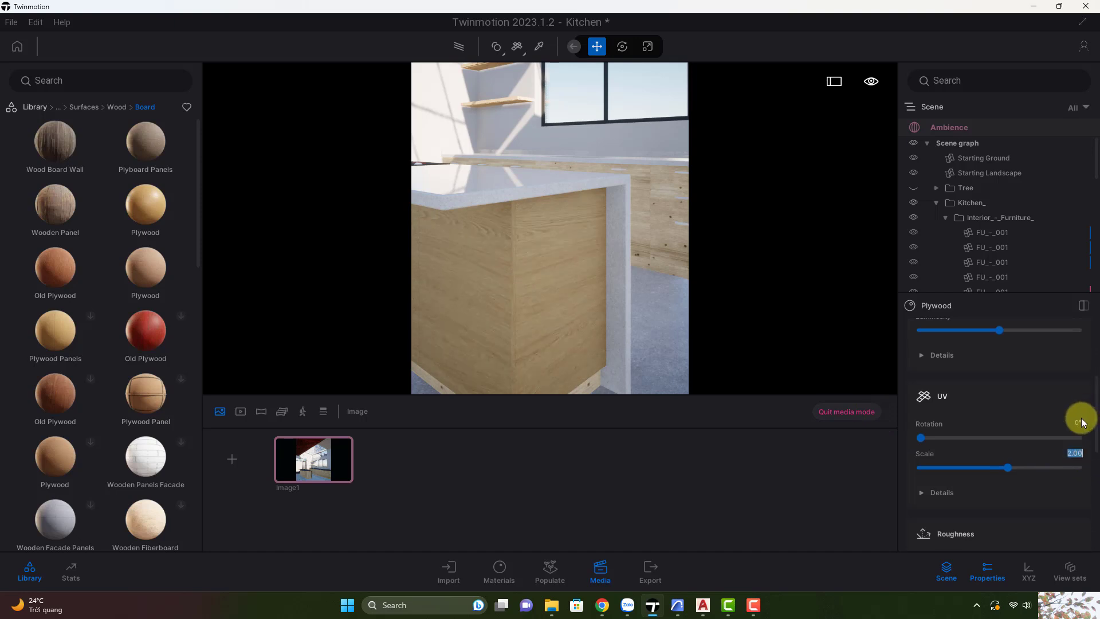
pyautogui.write('90')
pyautogui.press('Return')
# Step: Apply the Plywood material to the drawer cabinets along the window wall and recall the Image1 view
pyautogui.moveTo(608, 261); pyautogui.dragTo(567, 257)
pyautogui.moveTo(632, 274); pyautogui.dragTo(464, 308)
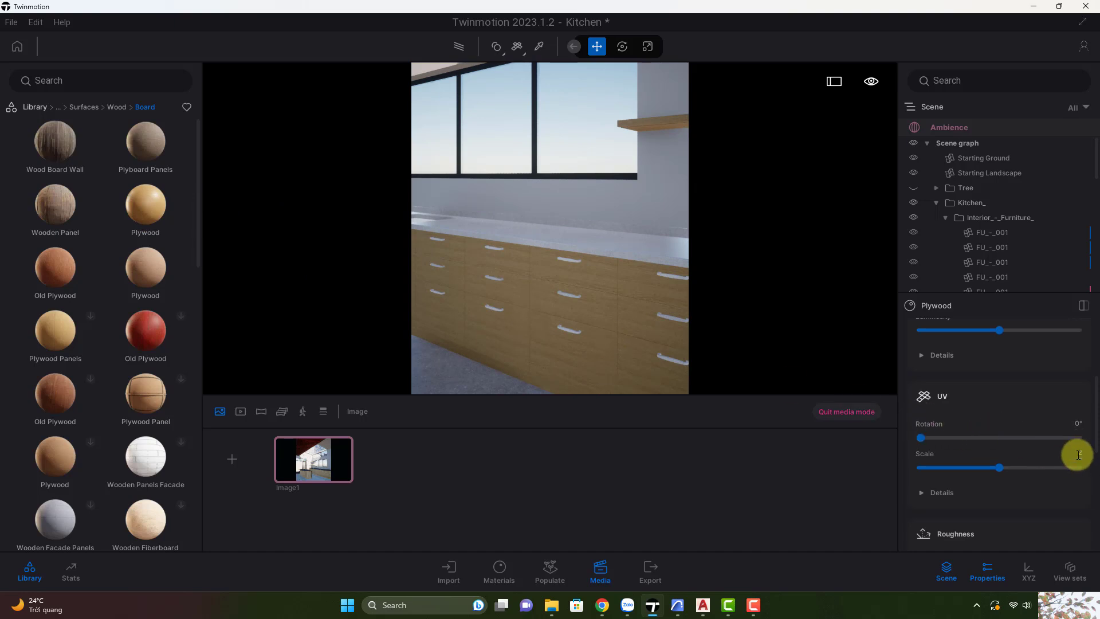
pyautogui.click(318, 453)
pyautogui.moveTo(483, 337); pyautogui.dragTo(563, 283)
pyautogui.click(323, 439)
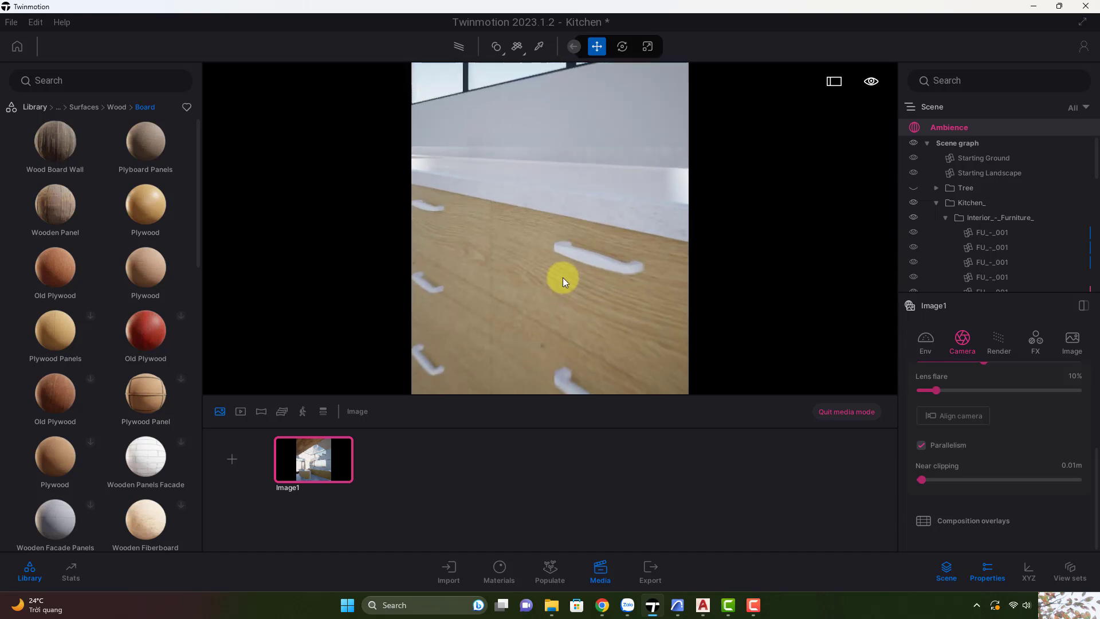
# Step: Pick the drawer handles' Metal Stainless Steel material and set its roughness to 22% and metalness to 93%
pyautogui.click(587, 259)
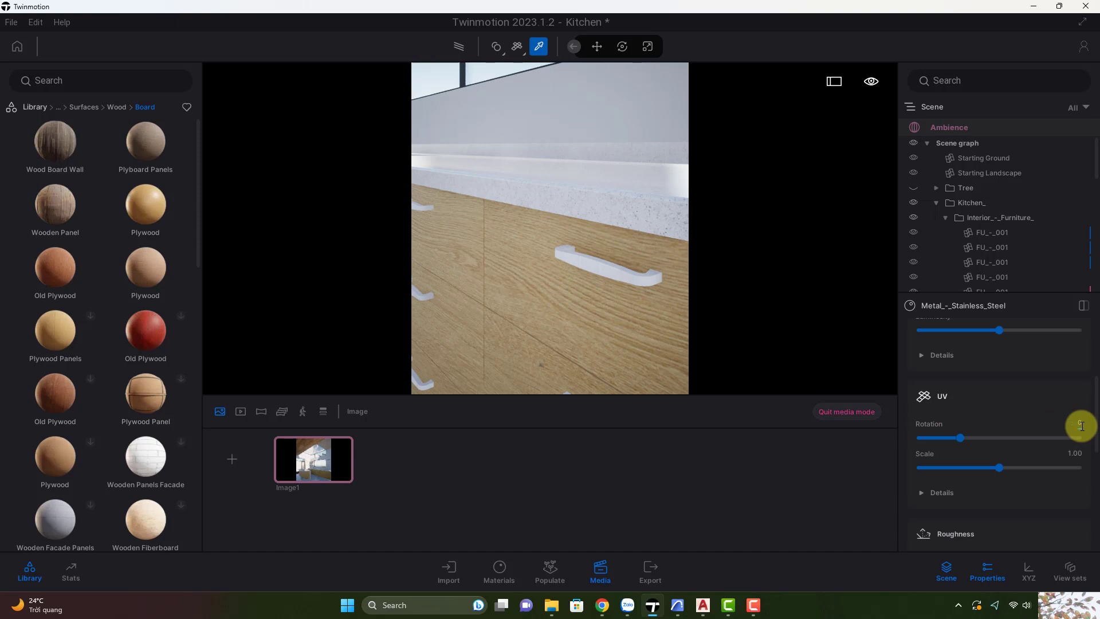
pyautogui.scroll(-5, 1080, 426)
pyautogui.click(956, 381)
pyautogui.click(1073, 486)
# Step: Darken the drawer handles' stainless steel colour to grey 8B8B8B and raise its grunge slightly
pyautogui.scroll(3, 1060, 475)
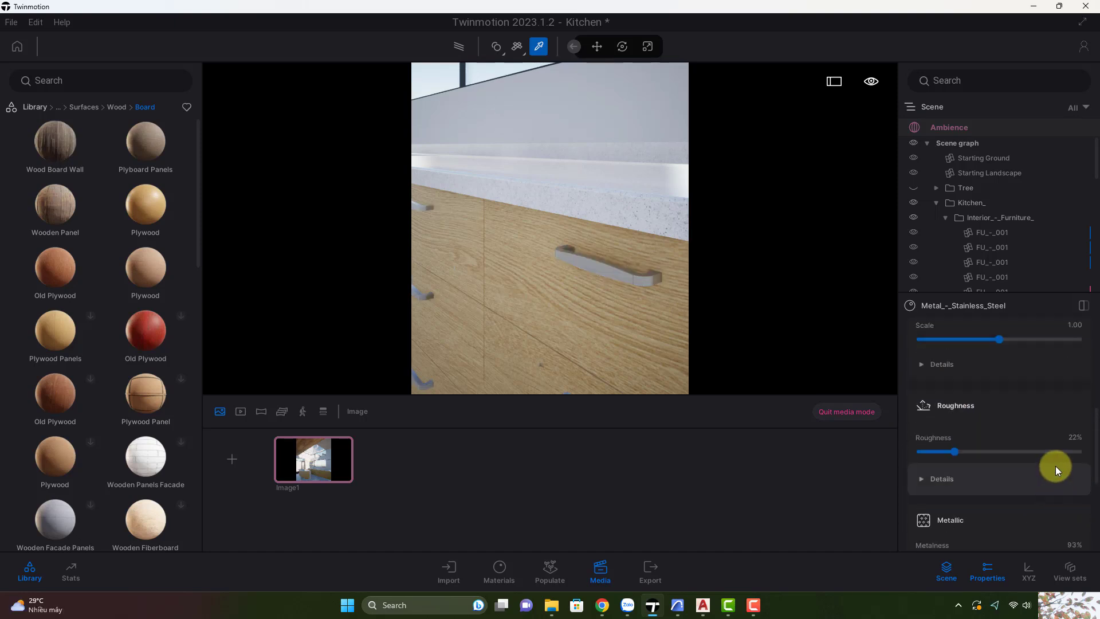
pyautogui.moveTo(1097, 407); pyautogui.dragTo(1096, 326)
pyautogui.click(1075, 463)
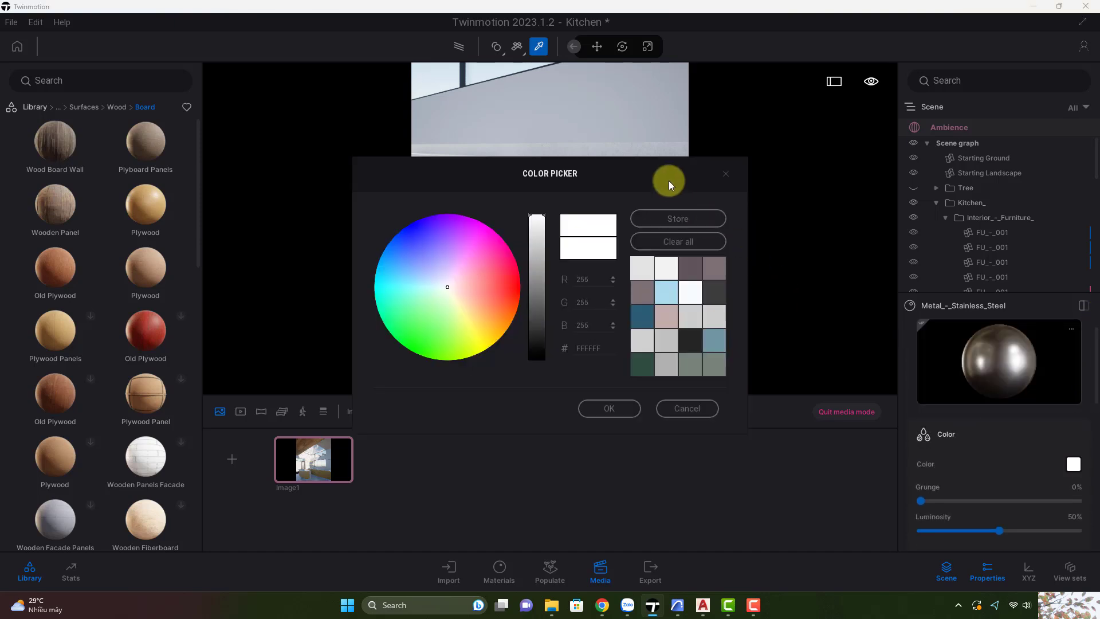
pyautogui.moveTo(668, 182); pyautogui.dragTo(950, 290)
pyautogui.moveTo(827, 314); pyautogui.dragTo(832, 366)
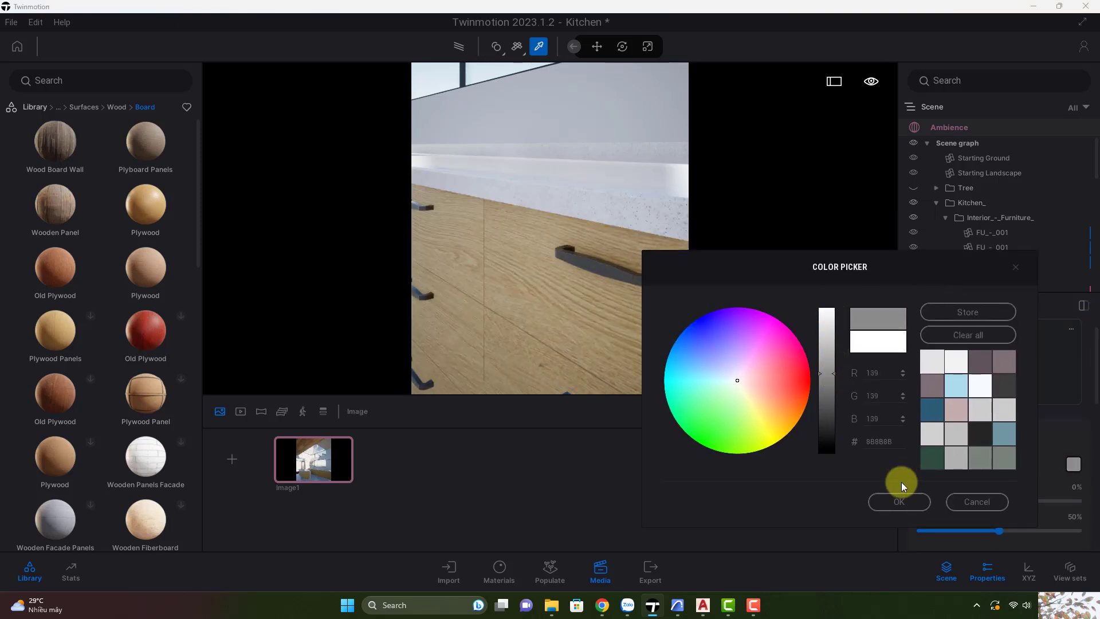
pyautogui.click(899, 501)
pyautogui.click(938, 501)
# Step: Pick the window pane's glass material and replace it with Clear glass from the library's Glass materials
pyautogui.moveTo(637, 351); pyautogui.dragTo(572, 209)
pyautogui.click(572, 208)
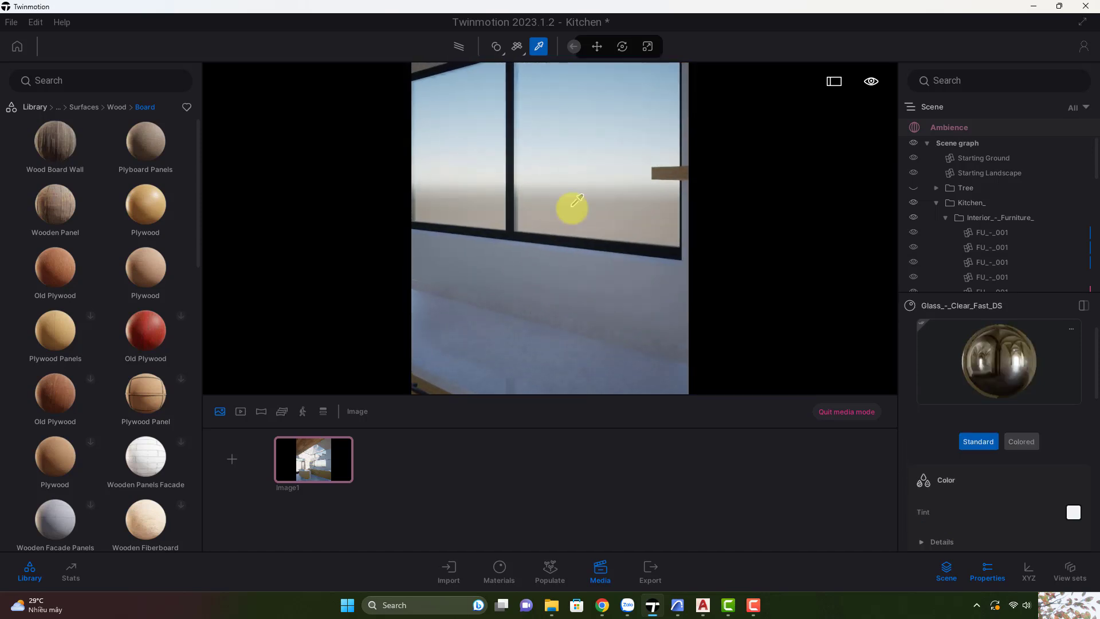
pyautogui.click(35, 107)
pyautogui.click(46, 146)
pyautogui.moveTo(50, 152); pyautogui.dragTo(1003, 368)
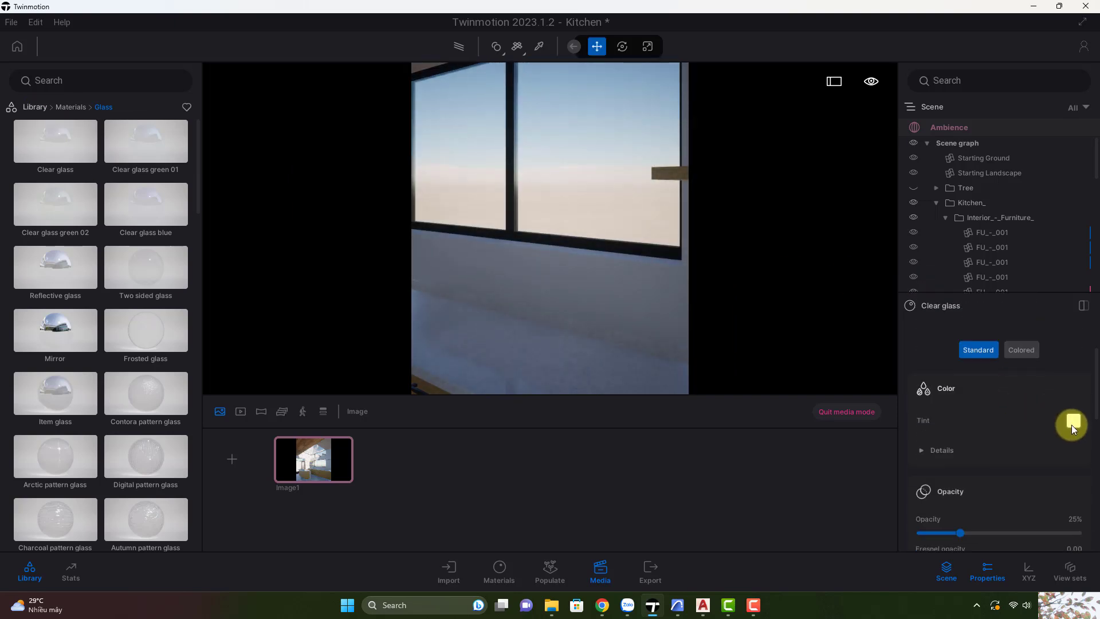
# Step: Tint the windows' Clear glass light grey and set its opacity to 15%
pyautogui.click(1073, 421)
pyautogui.click(537, 228)
pyautogui.click(608, 408)
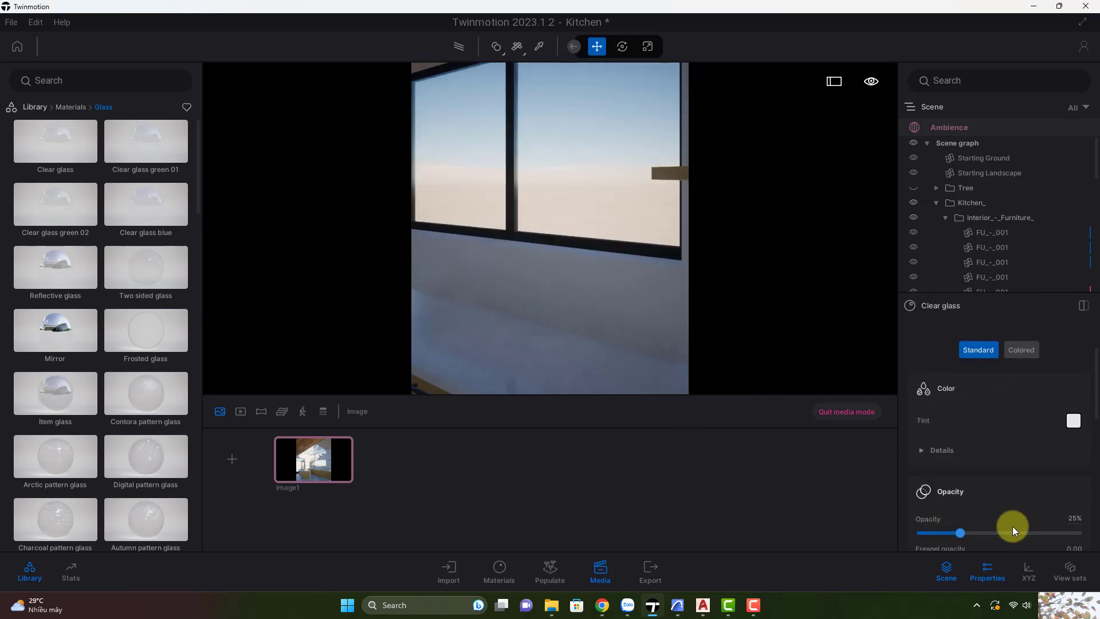
pyautogui.click(944, 531)
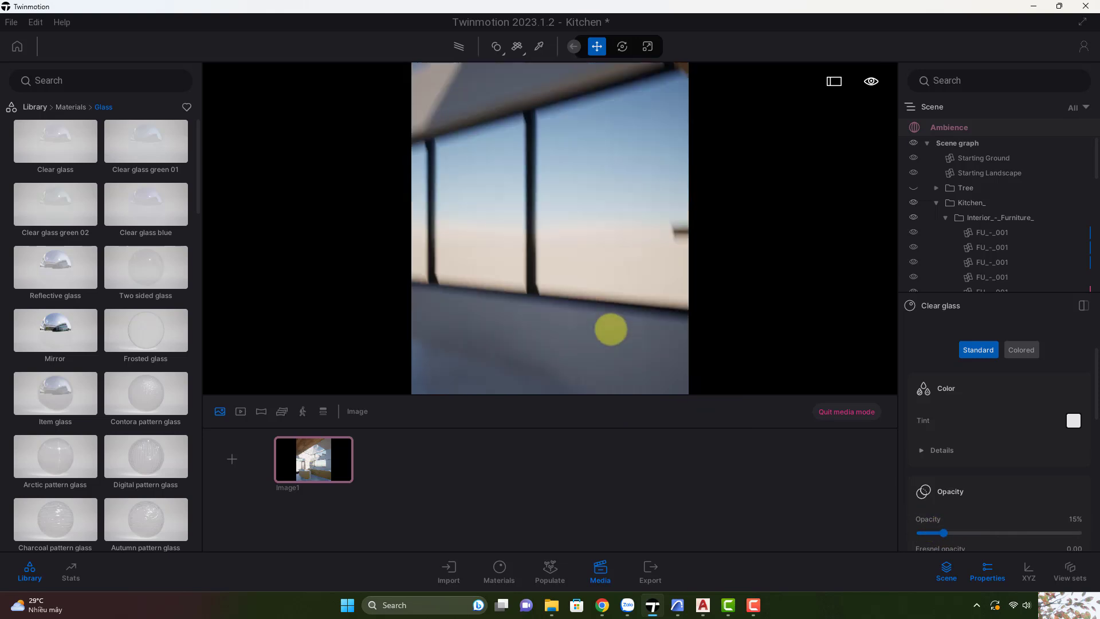
# Step: Leave media mode and check the glass material of the windows below the skylight
pyautogui.moveTo(603, 326); pyautogui.dragTo(584, 285, button='right')
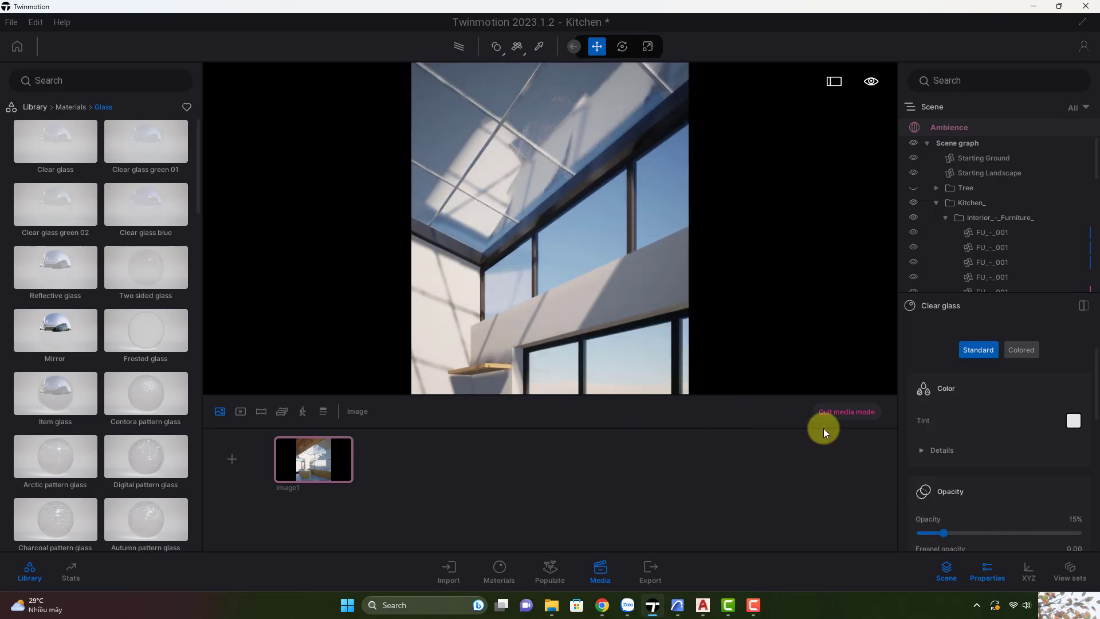
pyautogui.click(832, 411)
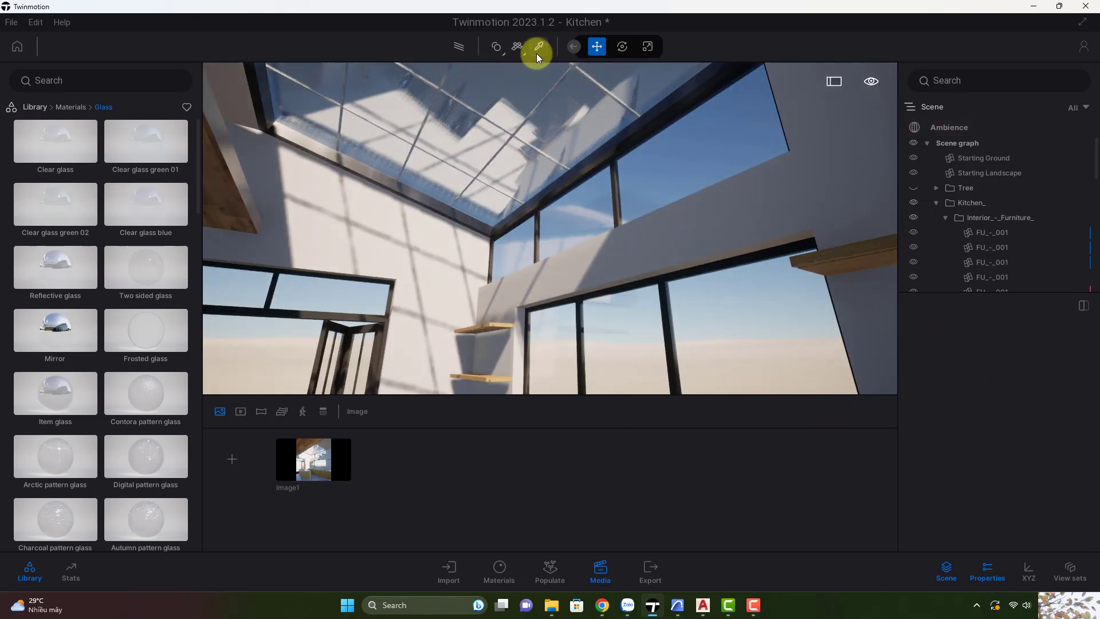
pyautogui.click(713, 275)
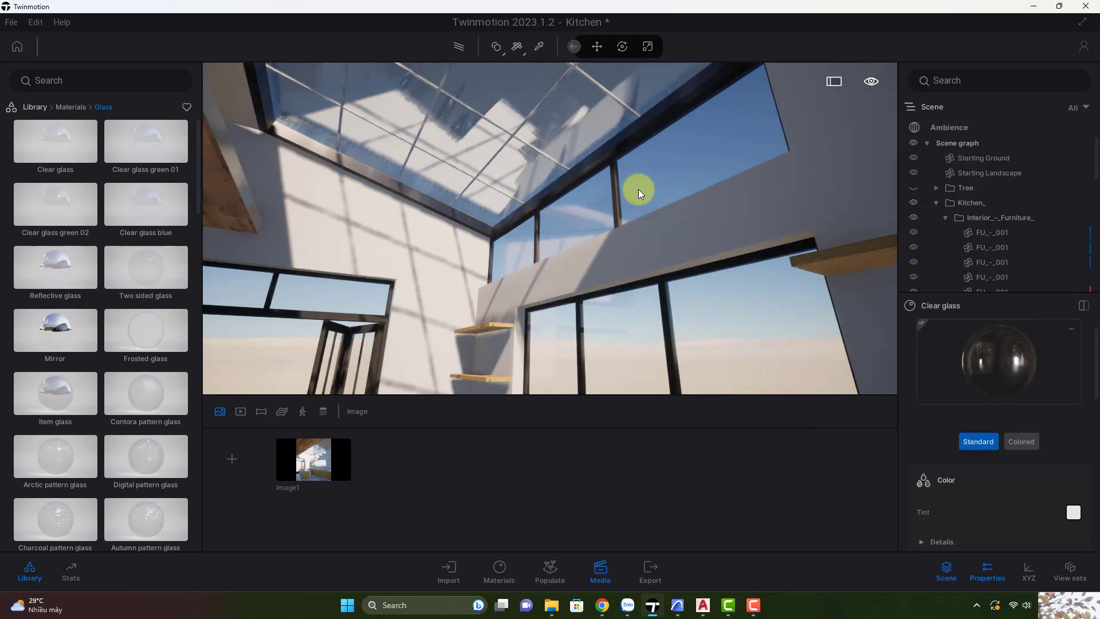
# Step: Pick the black window frame's Paint Anthracite material, set its roughness to about 37% and raise its metalness
pyautogui.keyDown('shift'); pyautogui.moveTo(539, 245); pyautogui.dragTo(514, 244, button='middle'); pyautogui.keyUp('shift')
pyautogui.scroll(4, 534, 215)
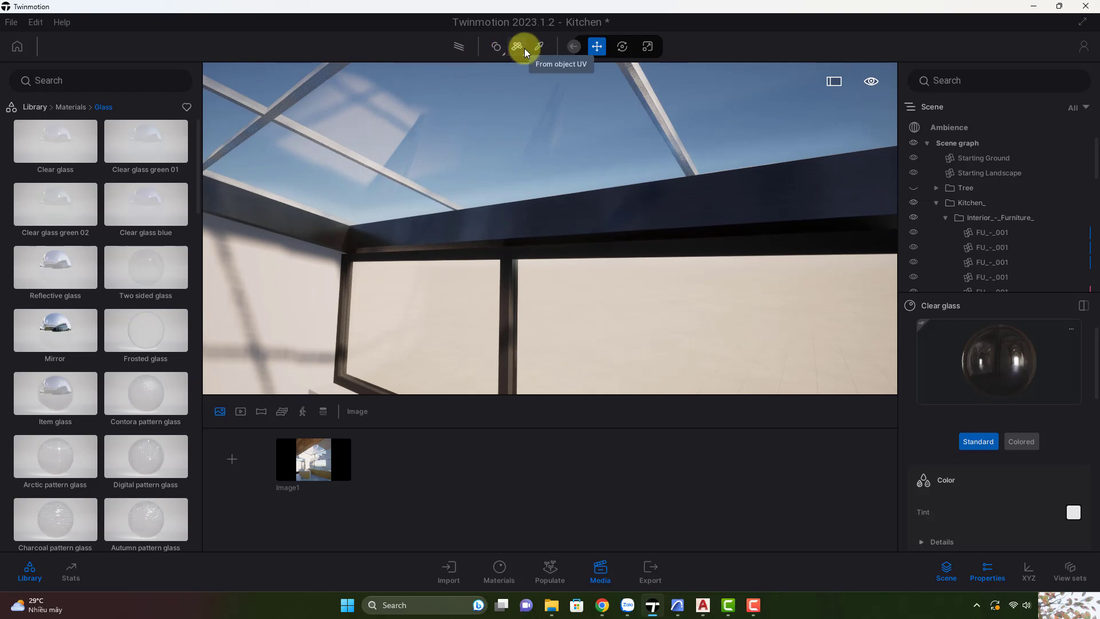
pyautogui.click(528, 245)
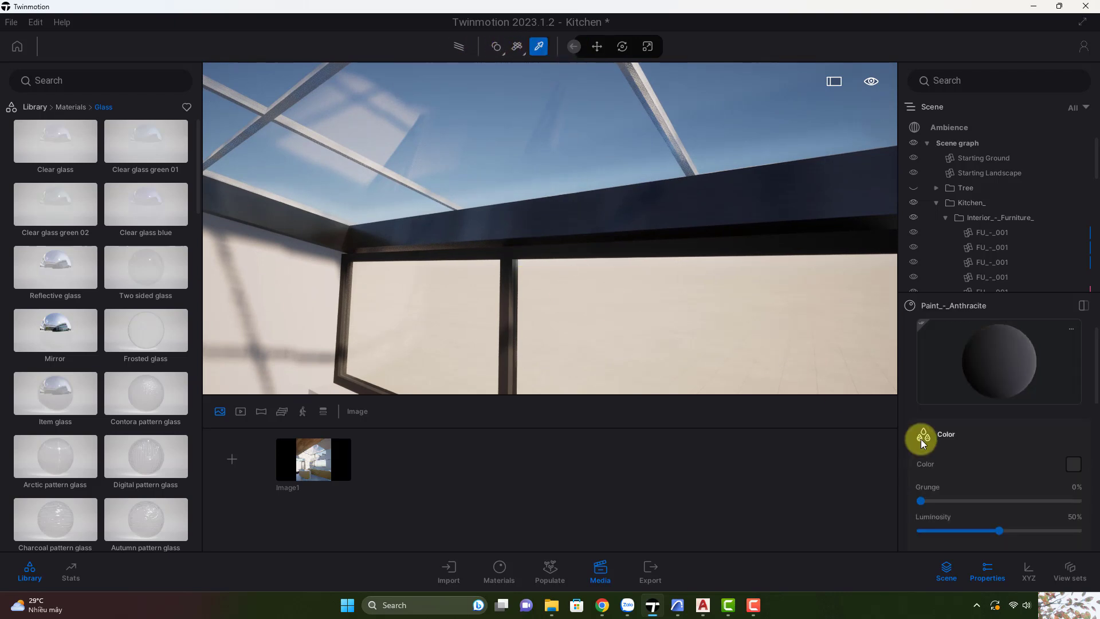
pyautogui.scroll(-5, 922, 442)
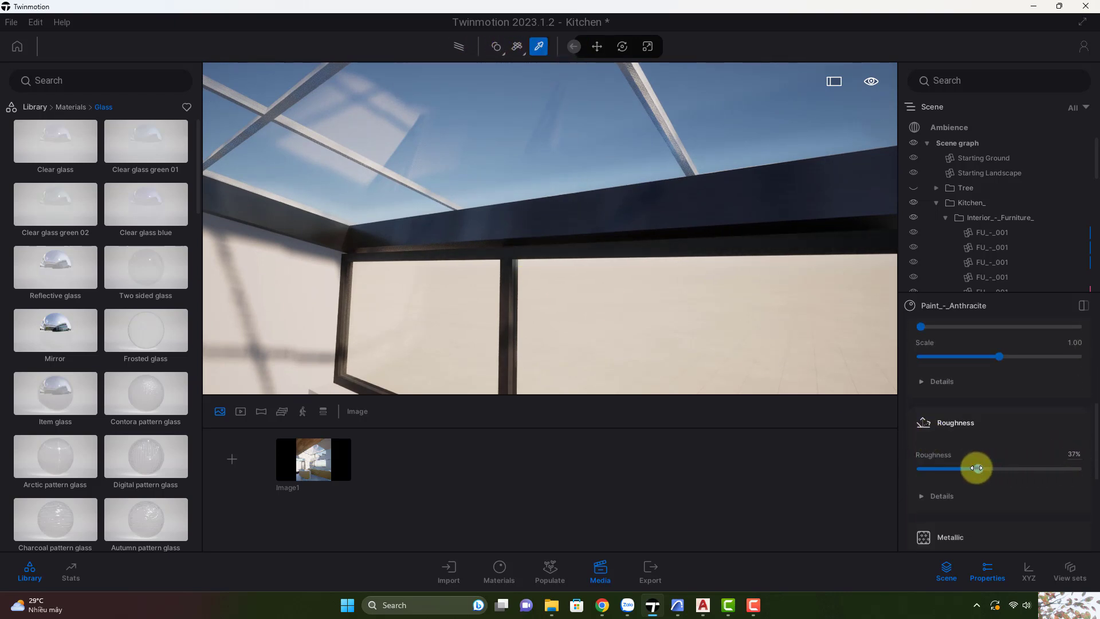
pyautogui.scroll(-2, 965, 462)
pyautogui.moveTo(971, 467); pyautogui.dragTo(1053, 462)
# Step: Apply the adjusted Paint Anthracite material to the skylight's white bars and recall the Image1 view
pyautogui.moveTo(1095, 434); pyautogui.dragTo(1088, 246)
pyautogui.moveTo(1025, 370); pyautogui.dragTo(689, 162)
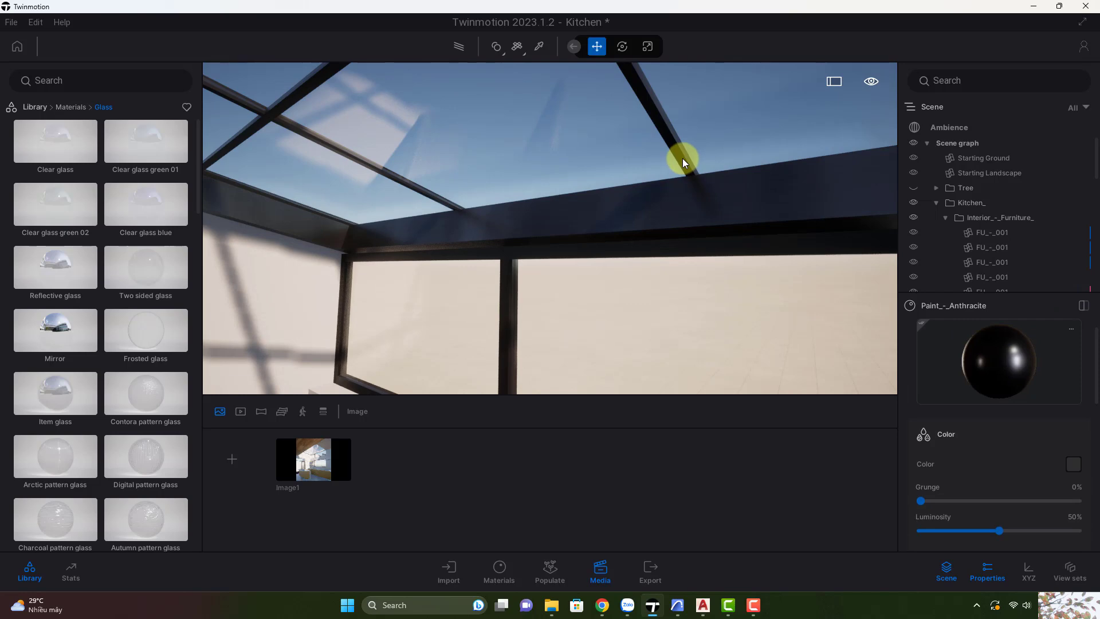
pyautogui.scroll(-3, 658, 179)
pyautogui.moveTo(659, 180); pyautogui.dragTo(671, 181, button='right')
pyautogui.moveTo(601, 270); pyautogui.dragTo(623, 258, button='right')
pyautogui.moveTo(624, 257)
pyautogui.mouseDown()
pyautogui.moveTo(604, 238)
pyautogui.moveTo(605, 249)
pyautogui.mouseUp()
pyautogui.click(314, 459)
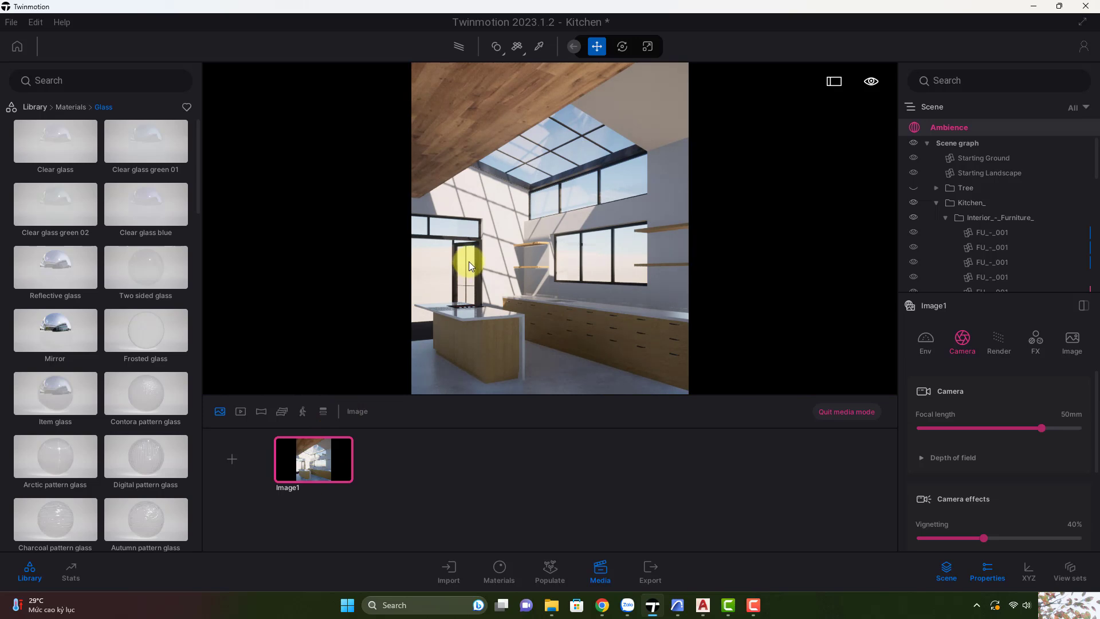
# Step: Leave media mode, examine the roughness of the sink's Paint Titanium White material, and recall the Image1 view
pyautogui.click(830, 409)
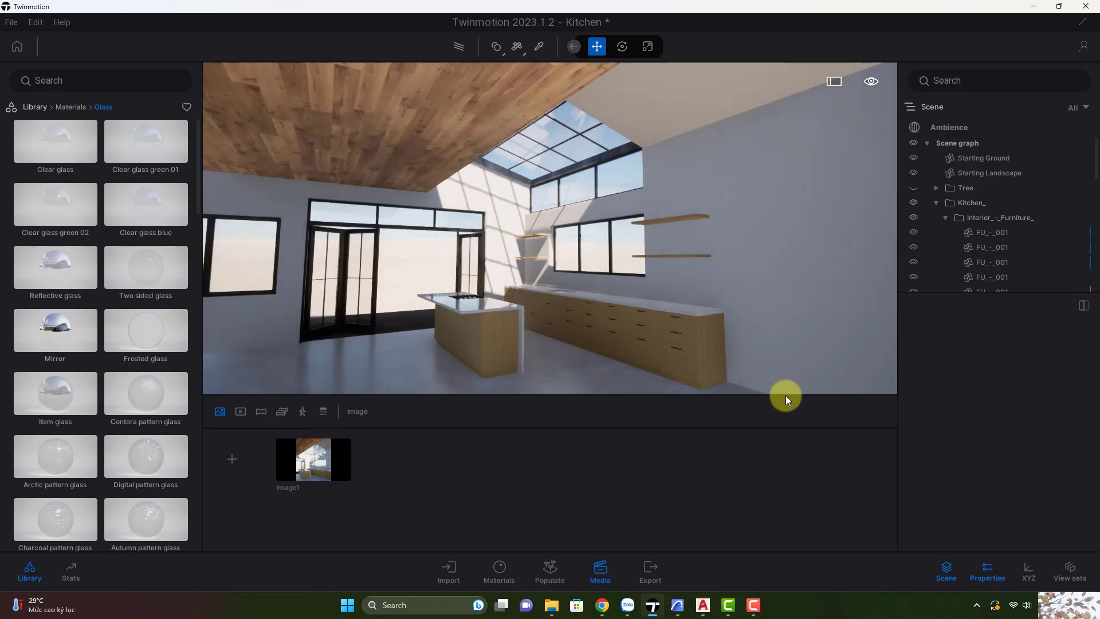
pyautogui.scroll(5, 524, 284)
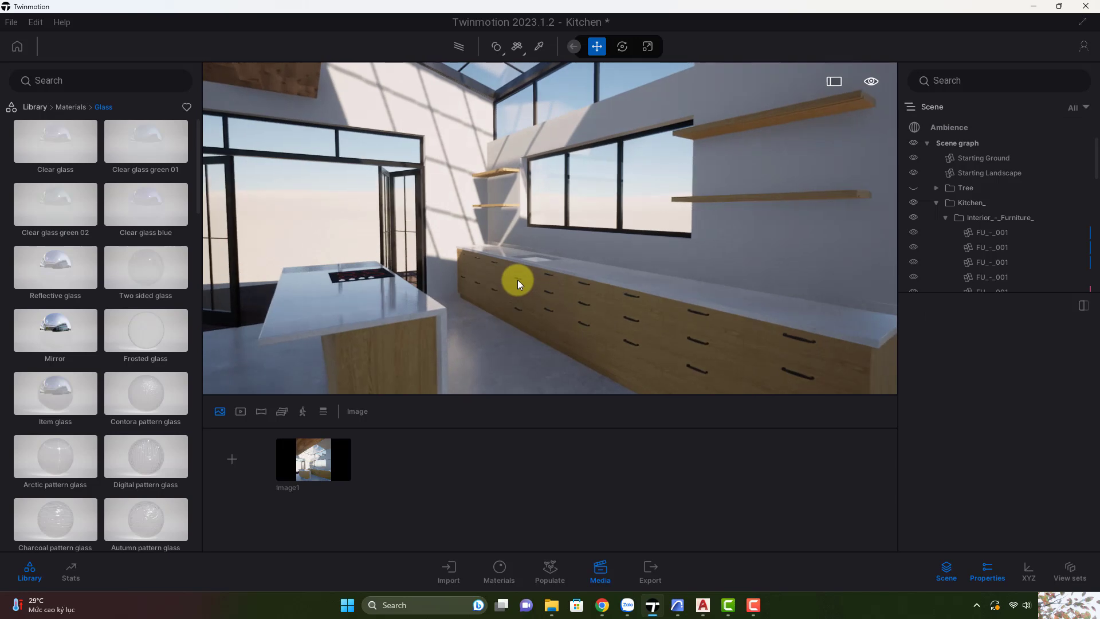
pyautogui.scroll(8, 517, 279)
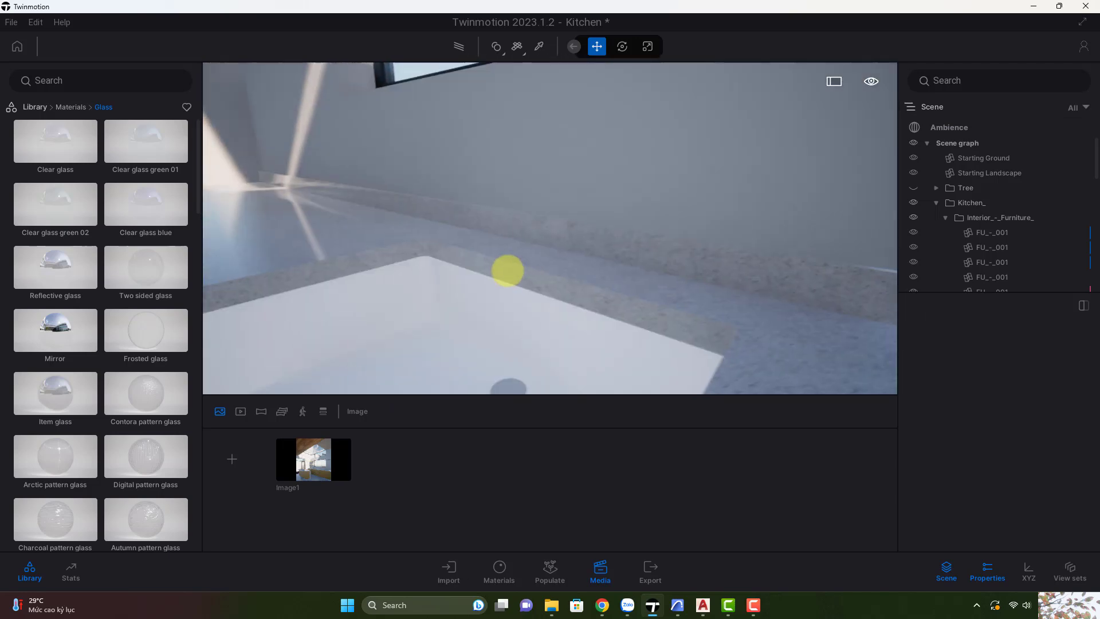
pyautogui.scroll(6, 507, 284)
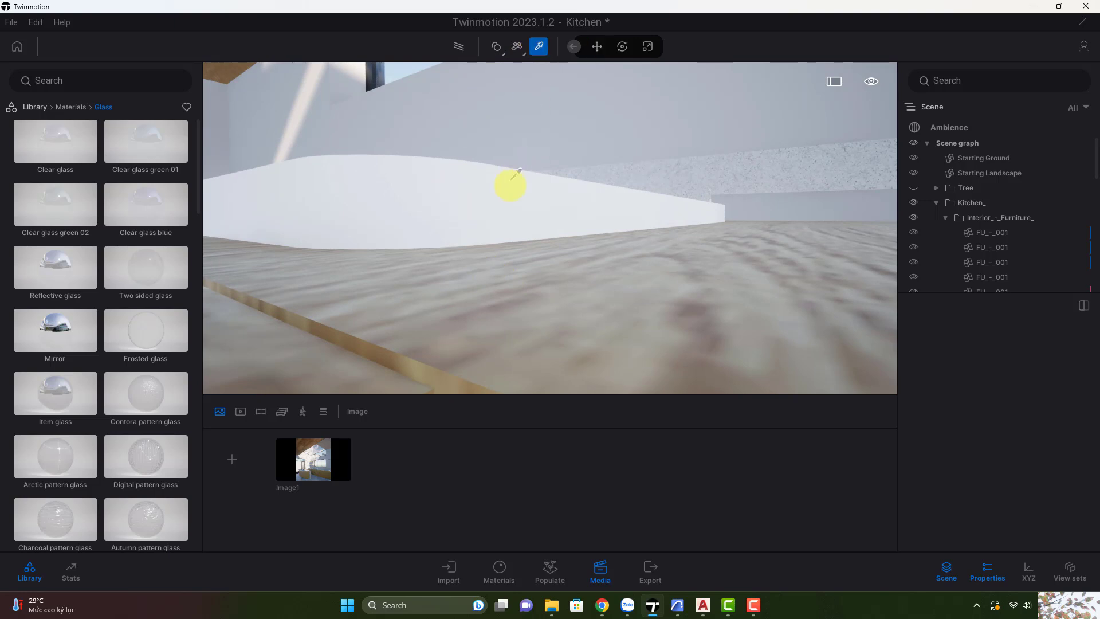
pyautogui.click(513, 180)
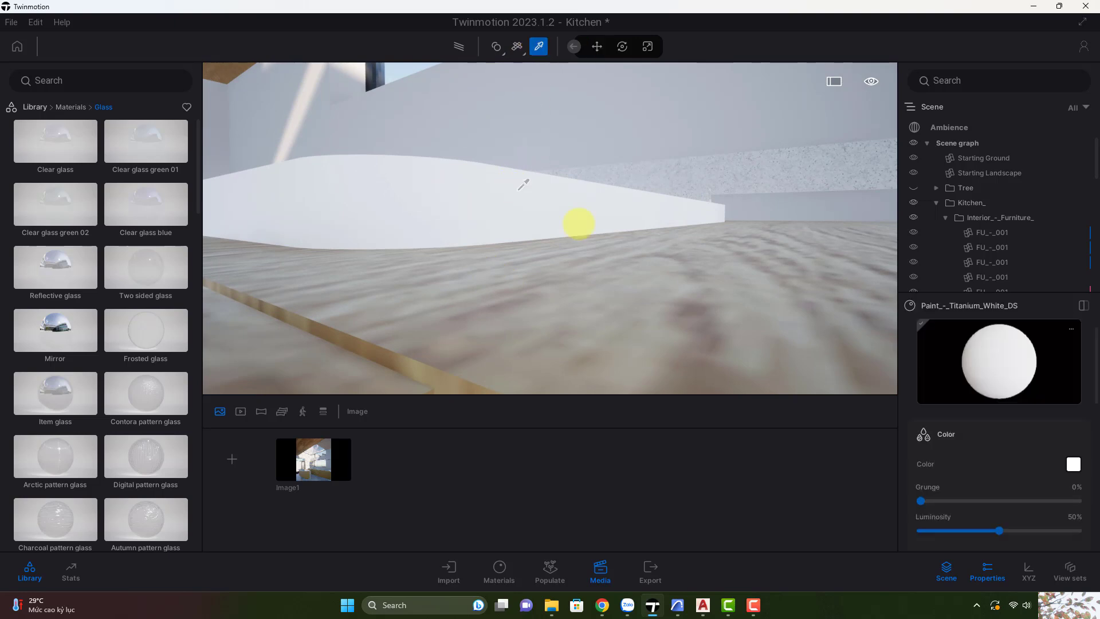
pyautogui.scroll(-5, 1044, 498)
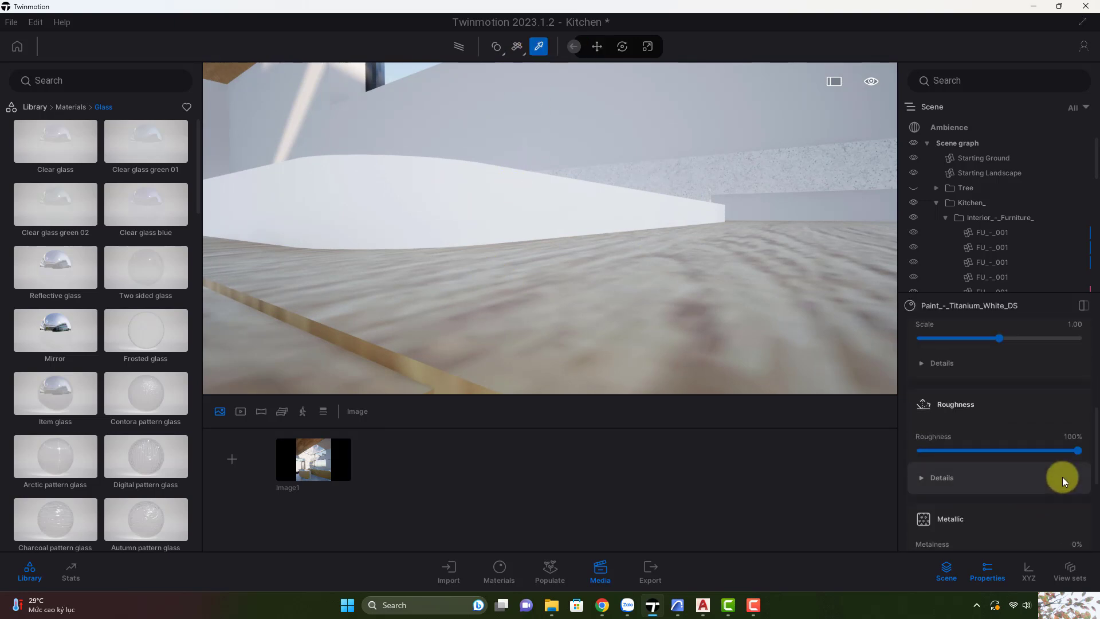
pyautogui.moveTo(463, 289); pyautogui.dragTo(468, 263, button='right')
pyautogui.scroll(-5, 479, 273)
pyautogui.scroll(5, 491, 252)
pyautogui.click(336, 439)
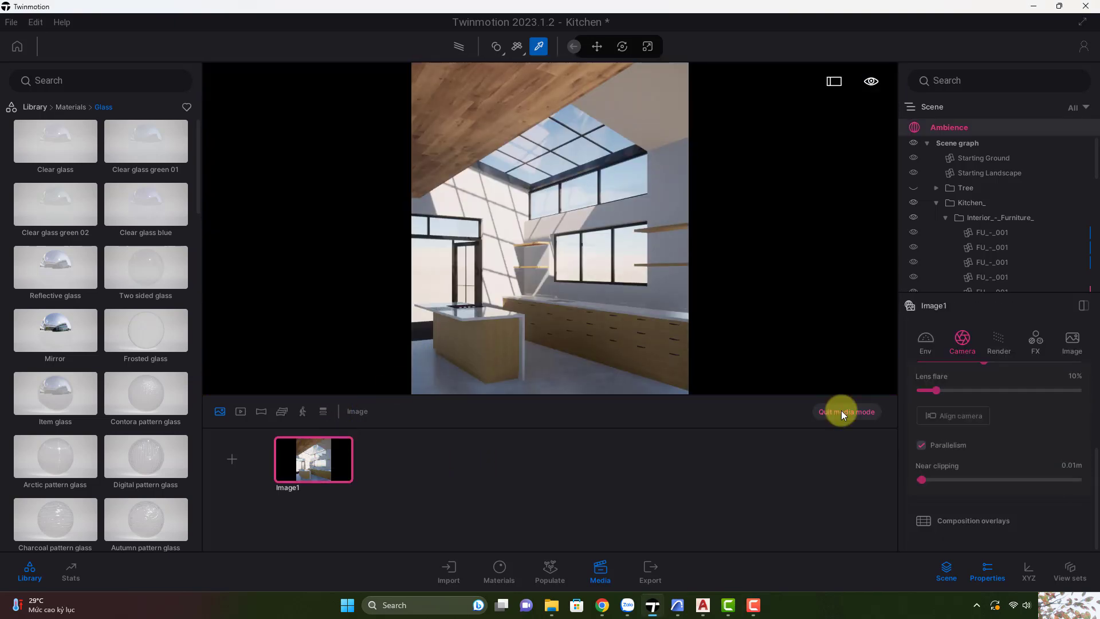
# Step: Leave media mode, get close to the sink and open the Tap folder of the user library
pyautogui.click(825, 410)
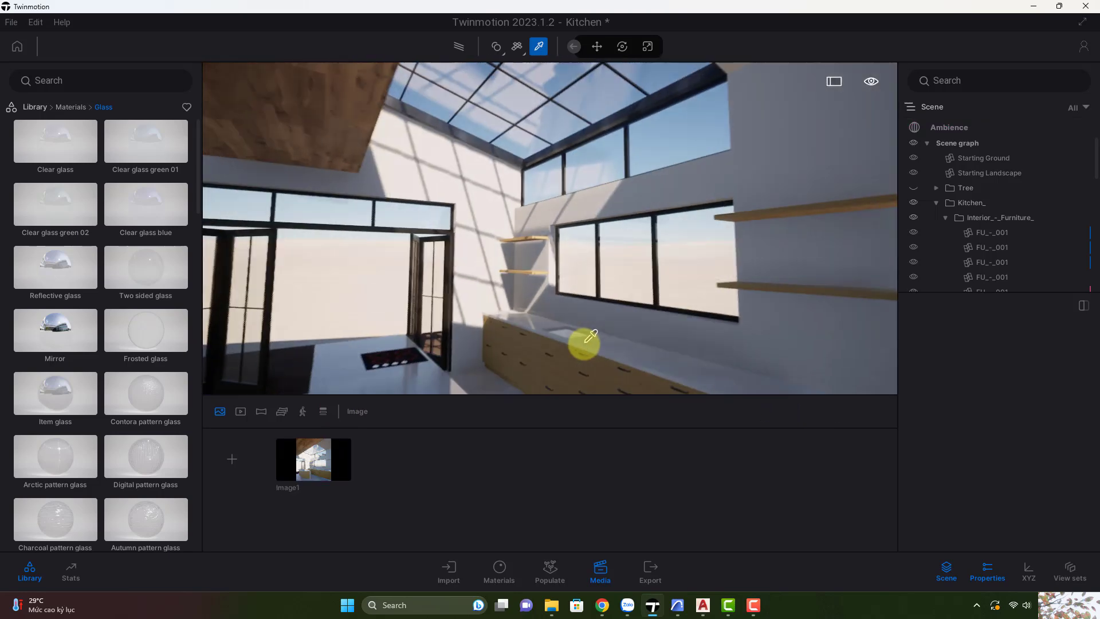
pyautogui.scroll(3, 474, 356)
pyautogui.moveTo(474, 361); pyautogui.dragTo(482, 361, button='right')
pyautogui.click(71, 107)
pyautogui.click(31, 106)
pyautogui.click(53, 463)
pyautogui.scroll(-2, 85, 349)
pyautogui.scroll(-2, 83, 384)
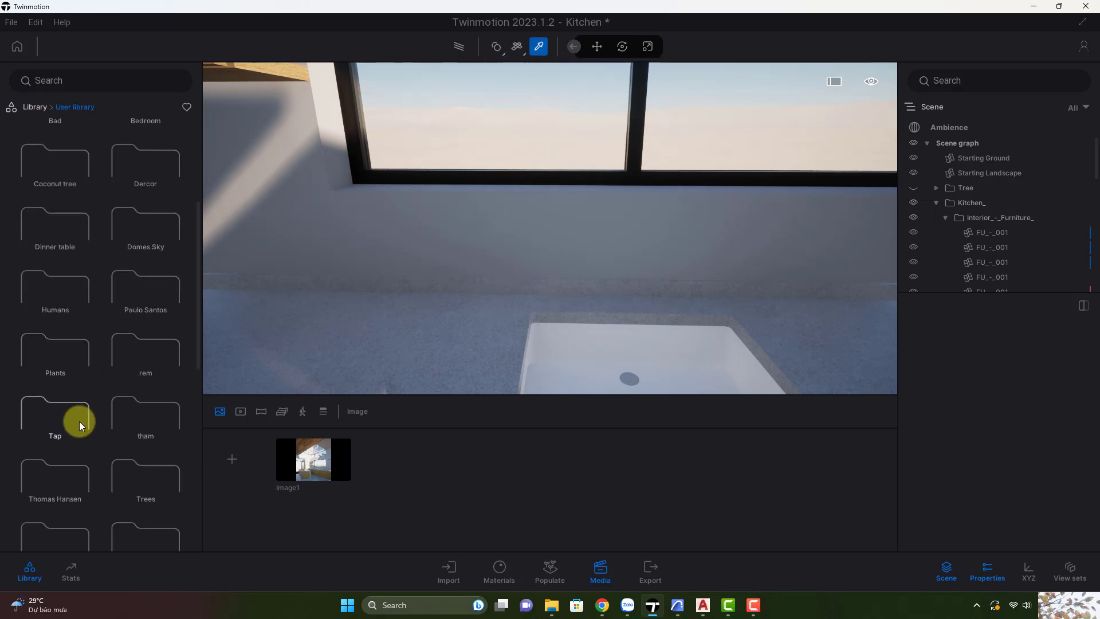
pyautogui.click(79, 422)
# Step: Place the 43-KARPO-D.FBX tap on the countertop behind the sink and collapse the Kitchen_ folder in the scene graph
pyautogui.click(156, 198)
pyautogui.moveTo(449, 303); pyautogui.dragTo(433, 305)
pyautogui.keyDown('shift'); pyautogui.moveTo(434, 304); pyautogui.dragTo(434, 305, button='middle'); pyautogui.keyUp('shift')
pyautogui.moveTo(435, 304); pyautogui.dragTo(572, 302)
pyautogui.press('Escape')
pyautogui.click(942, 204)
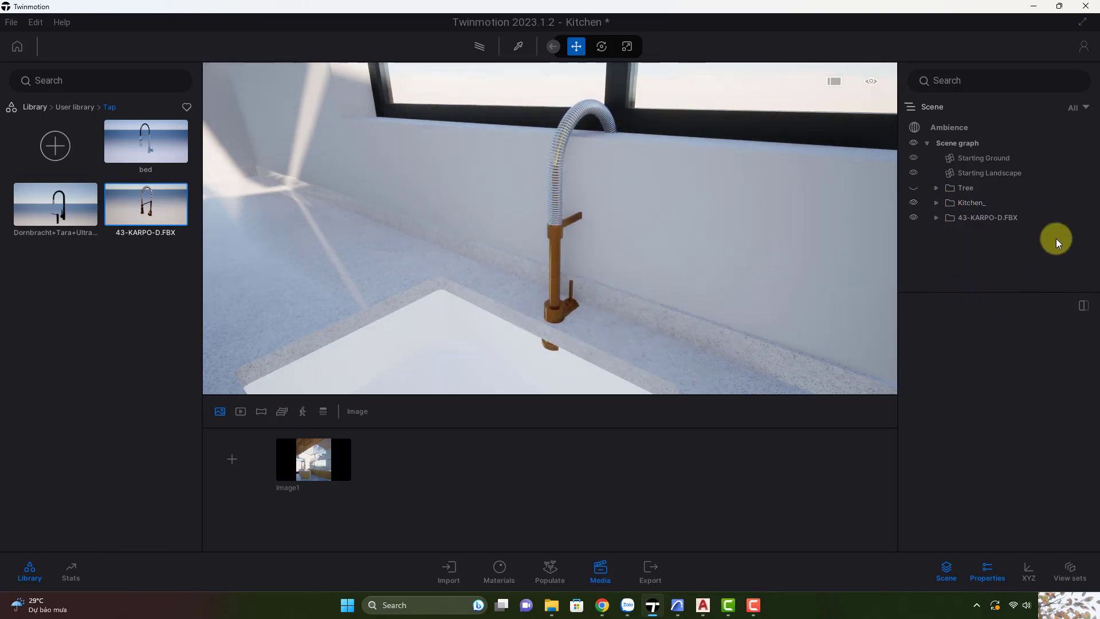
# Step: Select the 43-KARPO-D.FBX tap and turn it so its spout faces the sink
pyautogui.click(1005, 217)
pyautogui.moveTo(582, 325); pyautogui.dragTo(694, 327)
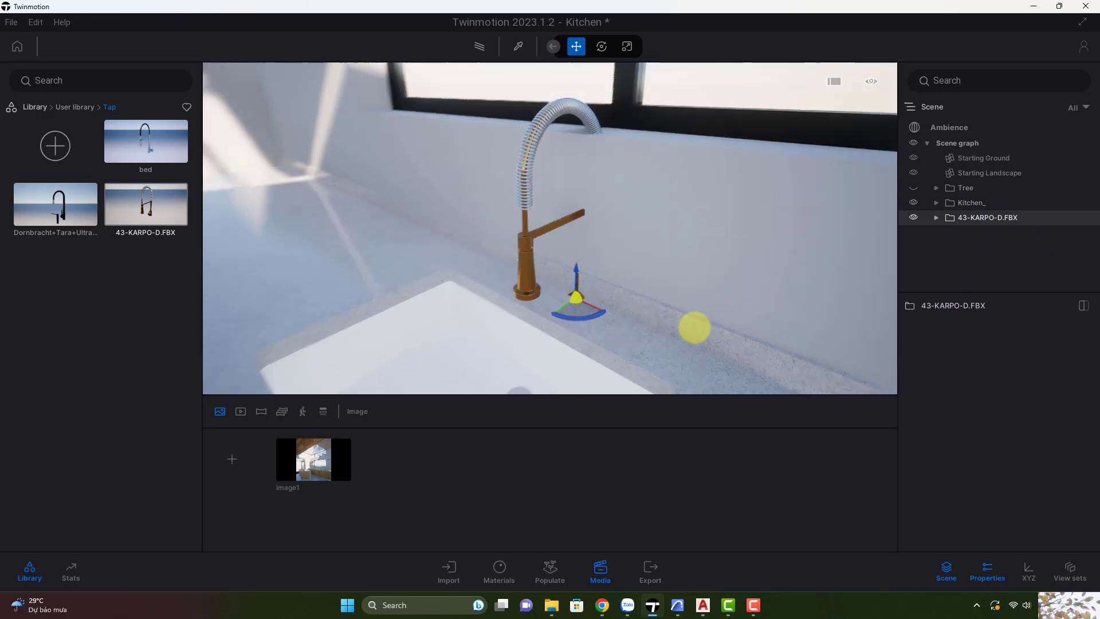
pyautogui.keyDown('shift'); pyautogui.moveTo(694, 326); pyautogui.dragTo(608, 291, button='middle'); pyautogui.keyUp('shift')
pyautogui.moveTo(609, 291); pyautogui.dragTo(566, 229)
pyautogui.scroll(5, 576, 281)
pyautogui.scroll(-3, 579, 280)
# Step: Adjust the tap's position so it stands on the countertop centred behind the sink's rear edge
pyautogui.moveTo(622, 282); pyautogui.dragTo(626, 129)
pyautogui.keyDown('shift'); pyautogui.moveTo(684, 238); pyautogui.dragTo(678, 238, button='middle'); pyautogui.keyUp('shift')
pyautogui.scroll(-5, 560, 222)
pyautogui.scroll(3, 561, 222)
pyautogui.moveTo(568, 190); pyautogui.dragTo(547, 268)
pyautogui.keyDown('shift'); pyautogui.moveTo(548, 268); pyautogui.dragTo(614, 304, button='middle'); pyautogui.keyUp('shift')
pyautogui.moveTo(614, 304); pyautogui.dragTo(616, 313)
pyautogui.moveTo(617, 313)
pyautogui.keyDown('shift'); pyautogui.mouseDown(button='middle')
pyautogui.moveTo(628, 320)
pyautogui.moveTo(606, 302)
pyautogui.mouseUp(button='middle'); pyautogui.keyUp('shift')
pyautogui.moveTo(606, 304)
pyautogui.mouseDown()
pyautogui.moveTo(577, 314)
pyautogui.moveTo(606, 299)
pyautogui.mouseUp()
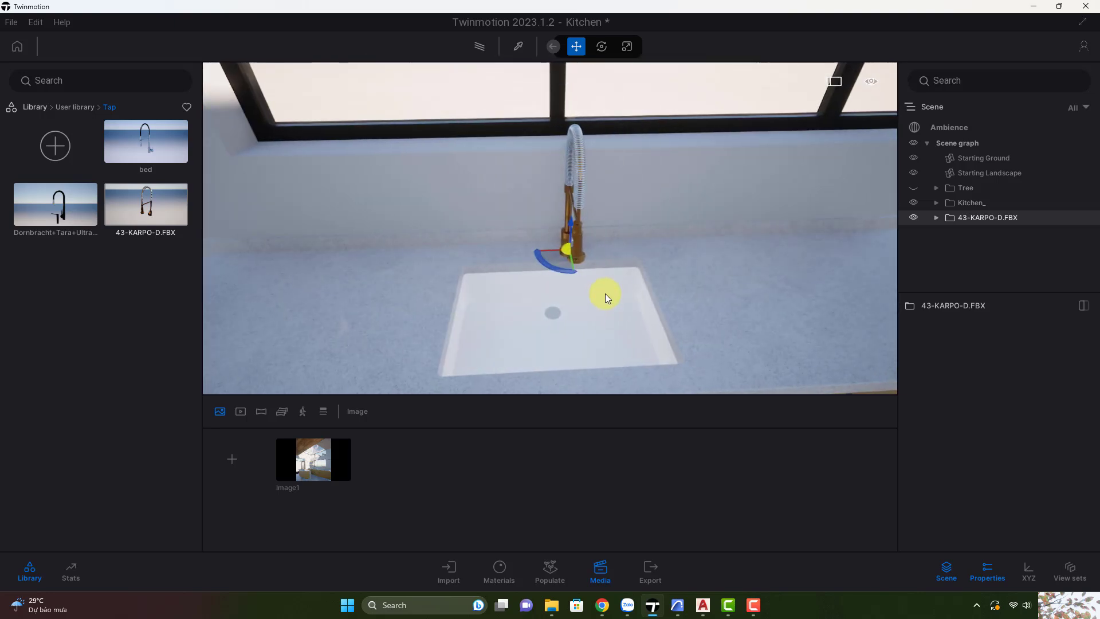
pyautogui.moveTo(556, 248); pyautogui.dragTo(548, 251)
# Step: Place the Dornbracht+Tara+Ultra.skp tap set so its soap dispenser stands beside the gold tap
pyautogui.moveTo(85, 215); pyautogui.dragTo(510, 267)
pyautogui.keyDown('shift'); pyautogui.moveTo(510, 266); pyautogui.dragTo(507, 258, button='middle'); pyautogui.keyUp('shift')
pyautogui.press('Escape')
pyautogui.click(947, 264)
pyautogui.click(937, 232)
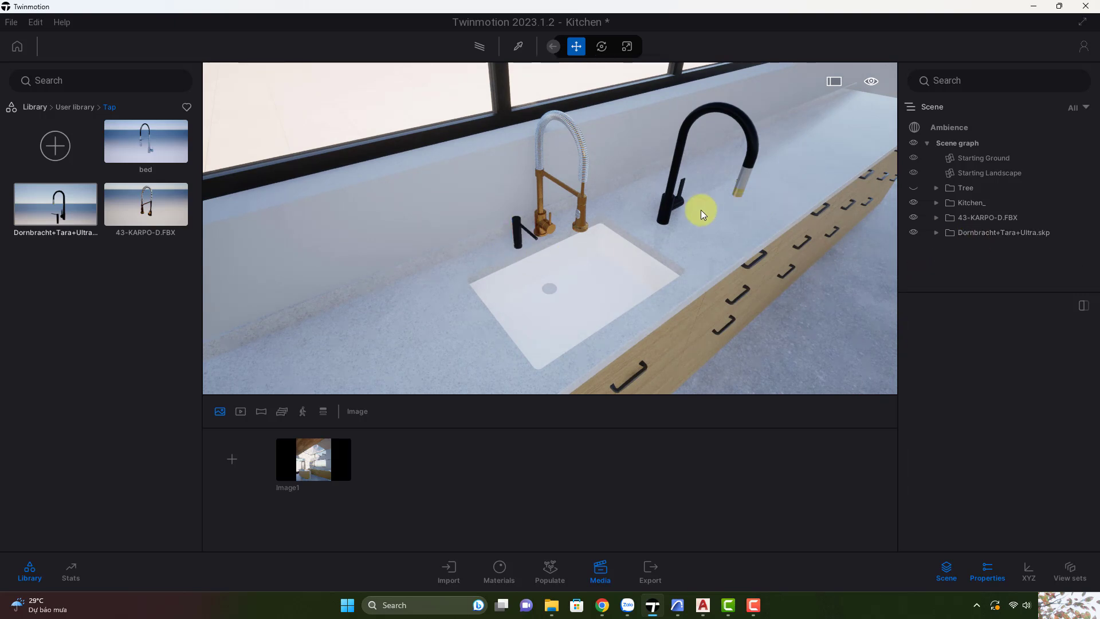
# Step: Move the soap dispenser's Group 0 out of the Dornbracht+Tara+Ultra.skp folder and delete the rest of that set
pyautogui.click(667, 208)
pyautogui.click(515, 228)
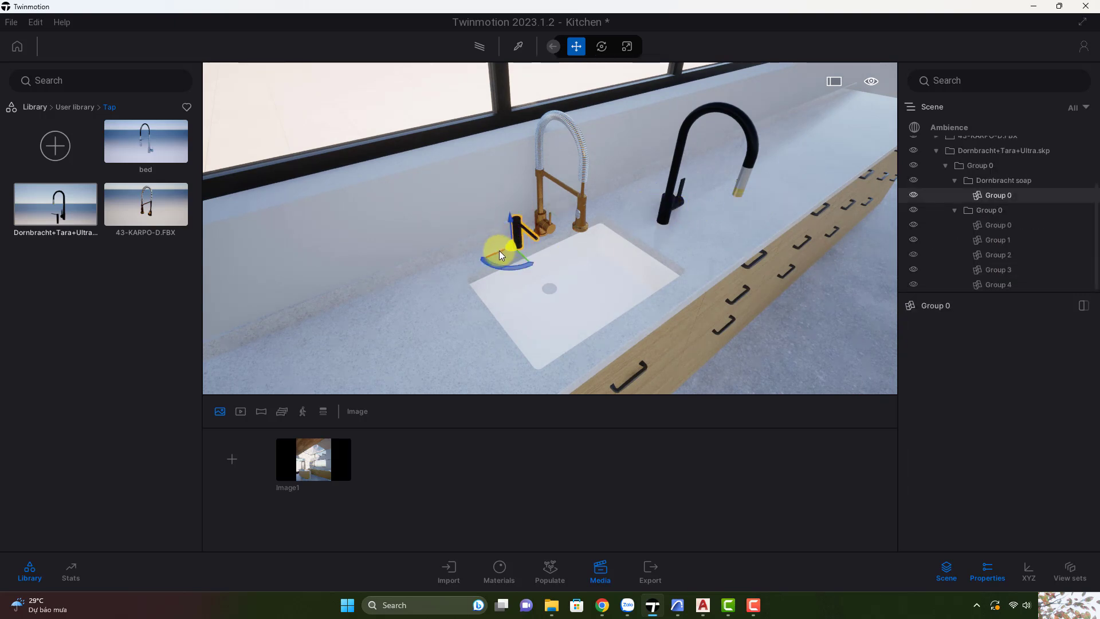
pyautogui.keyDown('shift'); pyautogui.moveTo(498, 252); pyautogui.dragTo(495, 253); pyautogui.keyUp('shift')
pyautogui.click(537, 363)
pyautogui.scroll(1, 983, 238)
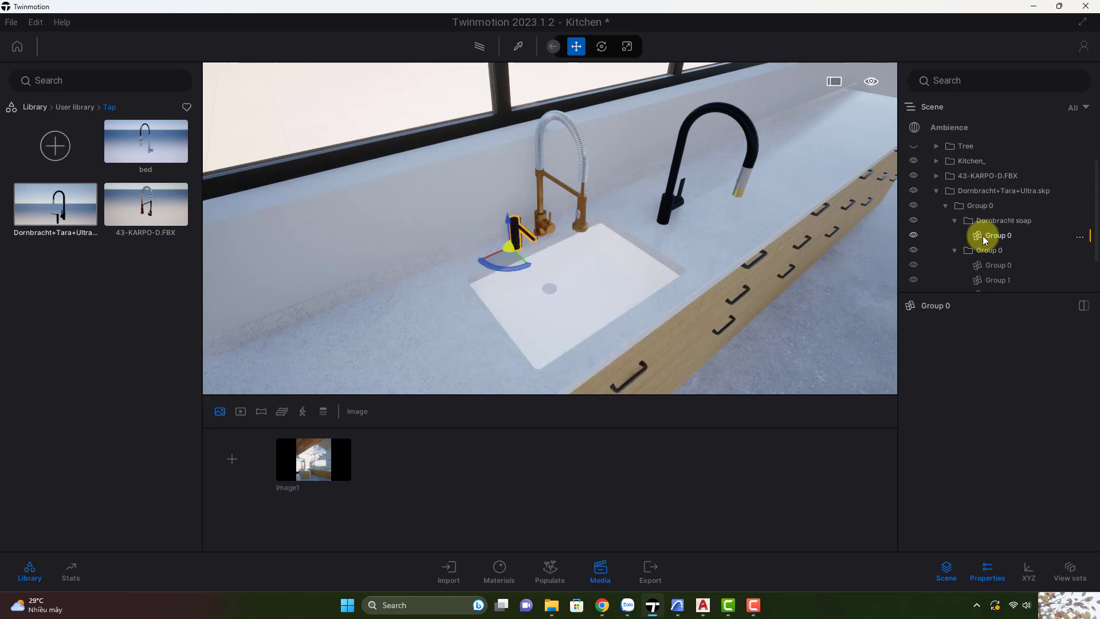
pyautogui.click(993, 192)
pyautogui.press('Delete')
# Step: Apply the soap dispenser's black Chrome material to the gold parts of the tap
pyautogui.scroll(5, 558, 270)
pyautogui.scroll(-3, 554, 272)
pyautogui.click(518, 46)
pyautogui.click(497, 211)
pyautogui.click(642, 211)
pyautogui.press('Escape')
pyautogui.keyDown('shift'); pyautogui.moveTo(653, 248); pyautogui.dragTo(620, 186, button='middle'); pyautogui.keyUp('shift')
pyautogui.scroll(-3, 622, 188)
pyautogui.moveTo(623, 190); pyautogui.dragTo(442, 270)
# Step: Browse the user library's Vat dung bep folder for kitchen decoration
pyautogui.click(82, 107)
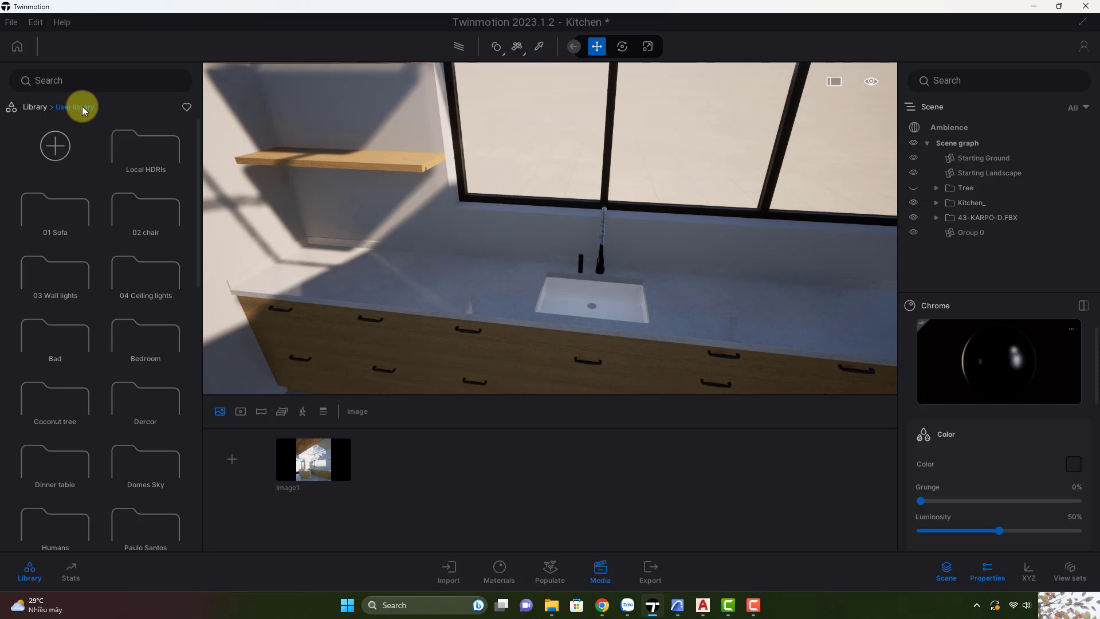
pyautogui.scroll(-3, 128, 315)
pyautogui.scroll(-5, 71, 344)
pyautogui.click(75, 457)
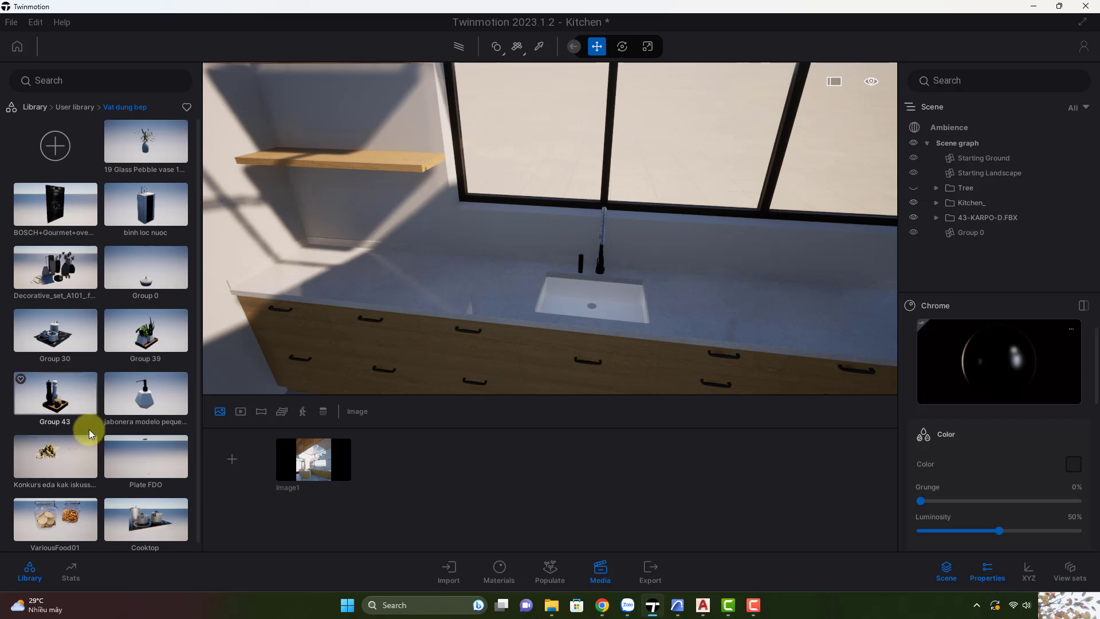
pyautogui.scroll(-1, 88, 428)
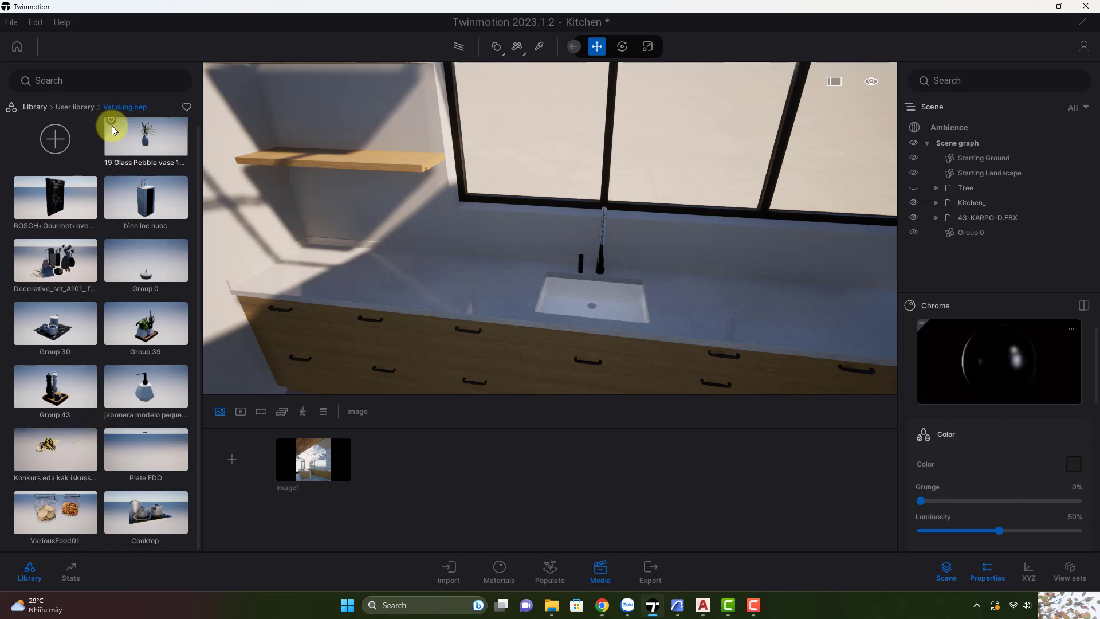
# Step: Place the tree16.skp potted herbs from the user library's Plants folder on the upper shelf in the sunlit corner
pyautogui.click(81, 100)
pyautogui.scroll(-5, 85, 290)
pyautogui.click(85, 308)
pyautogui.scroll(-10, 71, 349)
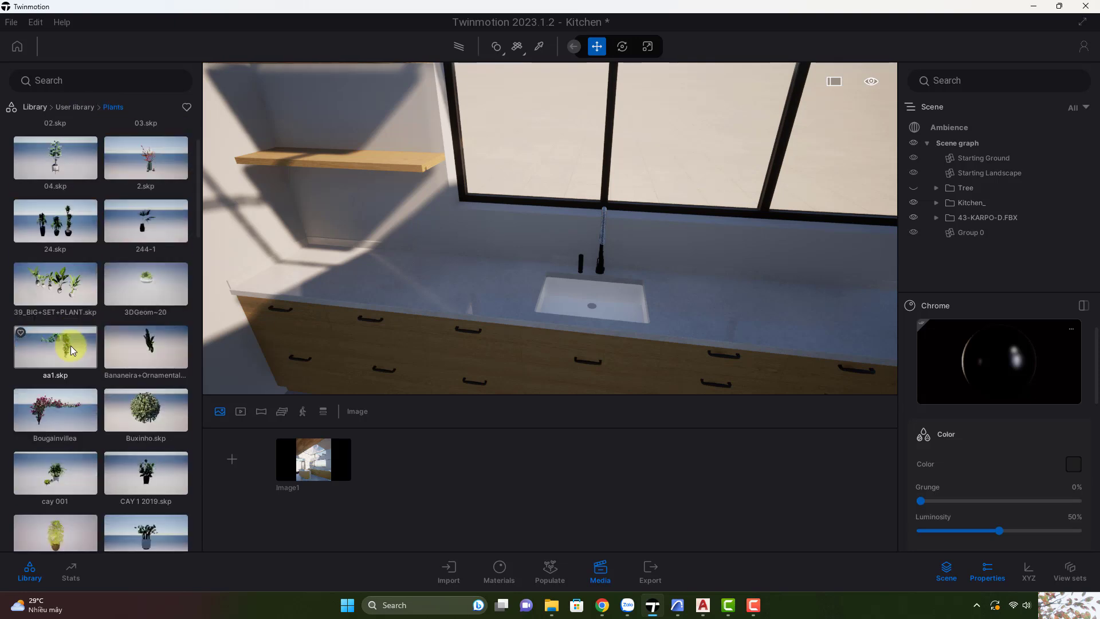
pyautogui.scroll(-12, 86, 345)
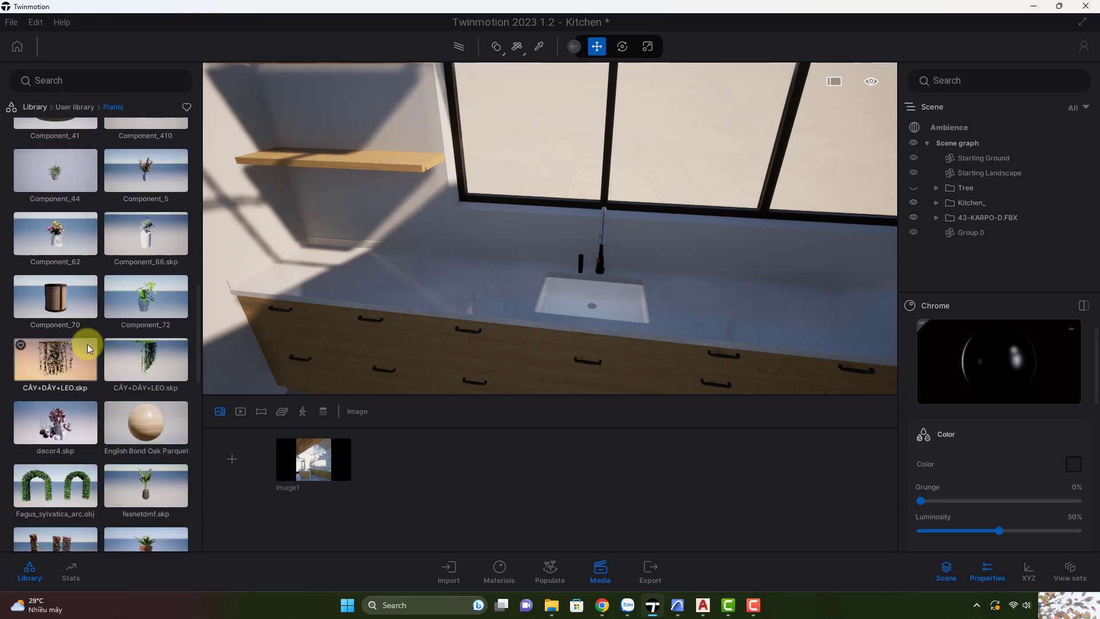
pyautogui.scroll(-6, 89, 345)
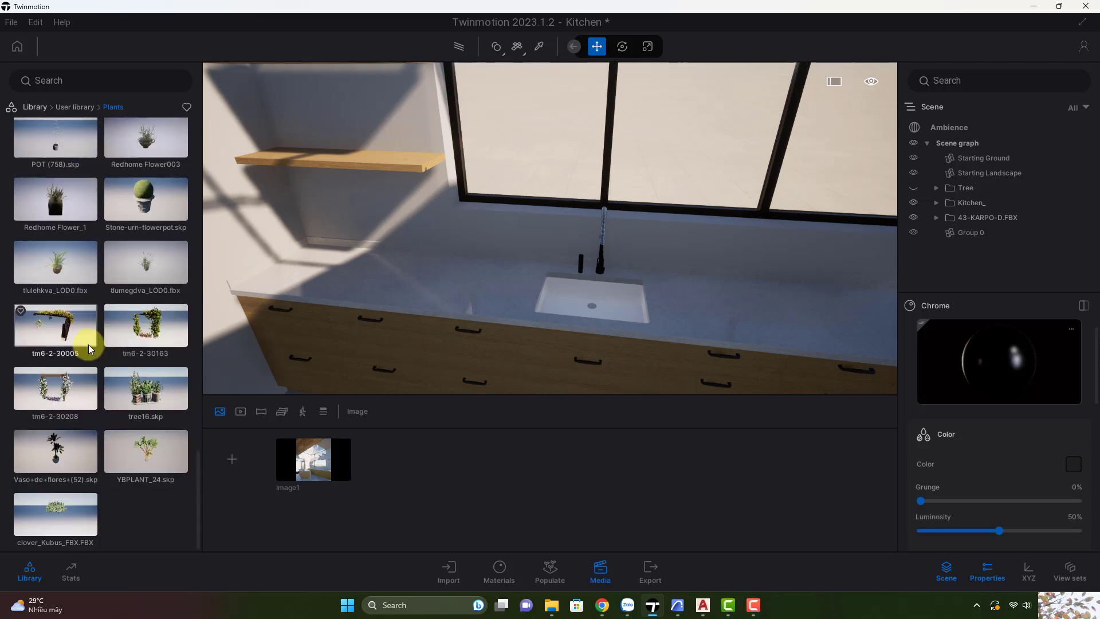
pyautogui.moveTo(143, 396); pyautogui.dragTo(443, 283)
pyautogui.press('w')
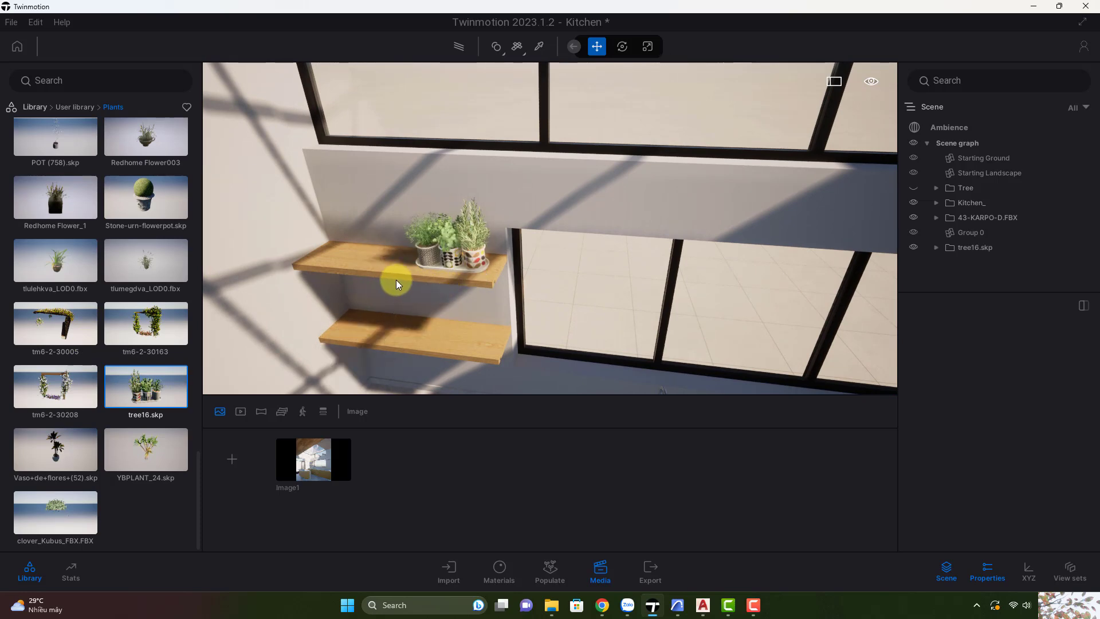
# Step: Place the clover_Kubus_FBX.FBX plant and move it to the upper shelf on the opposite side of the window
pyautogui.moveTo(55, 517); pyautogui.dragTo(414, 307)
pyautogui.click(968, 263)
pyautogui.keyDown('shift'); pyautogui.moveTo(548, 312); pyautogui.dragTo(504, 304, button='middle'); pyautogui.keyUp('shift')
pyautogui.moveTo(415, 290); pyautogui.dragTo(415, 287)
pyautogui.keyDown('shift'); pyautogui.moveTo(415, 287); pyautogui.dragTo(501, 286, button='middle'); pyautogui.keyUp('shift')
pyautogui.scroll(-3, 480, 331)
pyautogui.moveTo(505, 277); pyautogui.dragTo(594, 282)
pyautogui.keyDown('shift'); pyautogui.moveTo(594, 279); pyautogui.dragTo(484, 307, button='middle'); pyautogui.keyUp('shift')
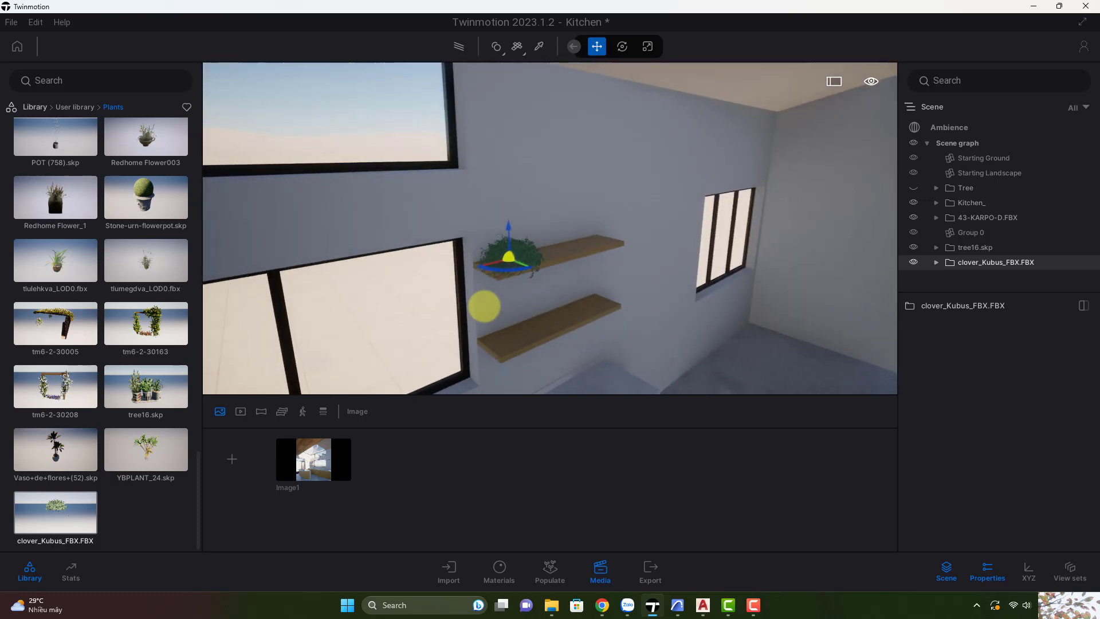
# Step: Fine-tune the clover plant's position at the window end of the upper shelf and deselect it
pyautogui.scroll(3, 483, 305)
pyautogui.moveTo(461, 265); pyautogui.dragTo(462, 262)
pyautogui.keyDown('shift'); pyautogui.moveTo(516, 314); pyautogui.dragTo(424, 321, button='middle'); pyautogui.keyUp('shift')
pyautogui.moveTo(466, 298); pyautogui.dragTo(461, 299)
pyautogui.moveTo(516, 328)
pyautogui.keyDown('shift'); pyautogui.mouseDown(button='middle')
pyautogui.moveTo(513, 338)
pyautogui.moveTo(518, 329)
pyautogui.mouseUp(button='middle'); pyautogui.keyUp('shift')
pyautogui.press('Escape')
pyautogui.moveTo(518, 329); pyautogui.dragTo(457, 333, button='right')
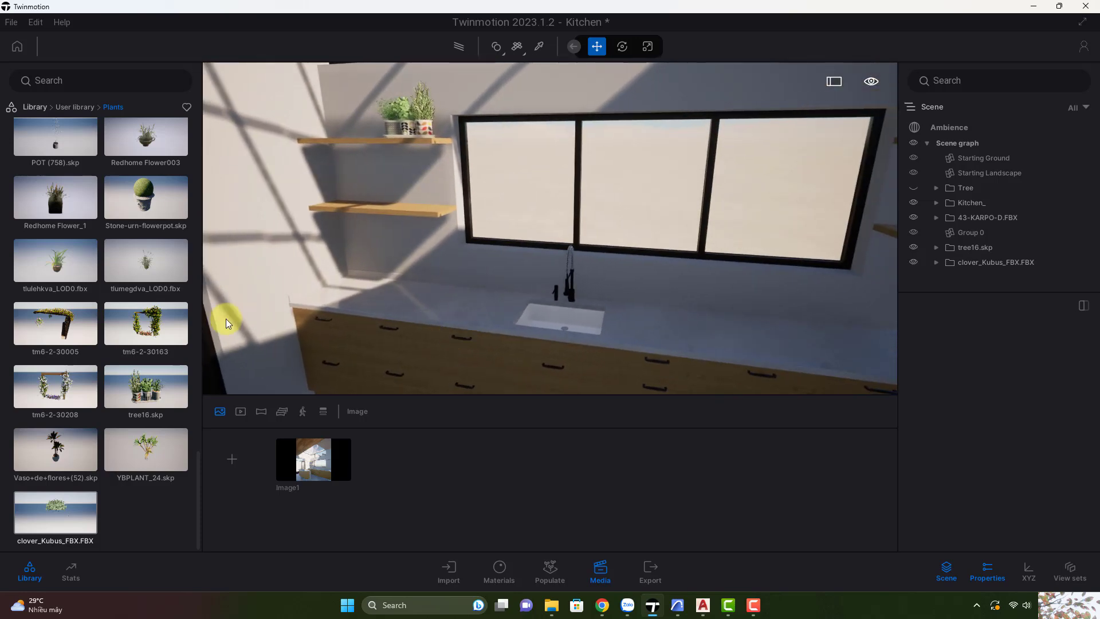
# Step: Place the Component_1_1 potted plant from the Plants folder on the lower shelf beneath the potted herbs
pyautogui.scroll(10, 132, 324)
pyautogui.scroll(10, 129, 324)
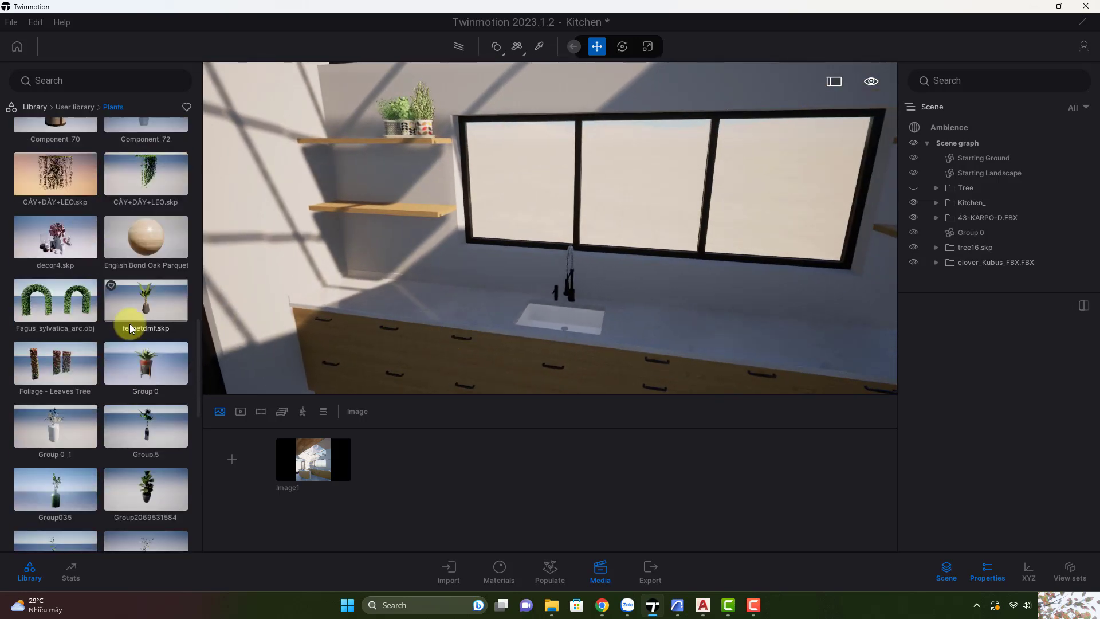
pyautogui.scroll(2, 129, 324)
pyautogui.moveTo(76, 341); pyautogui.dragTo(411, 273)
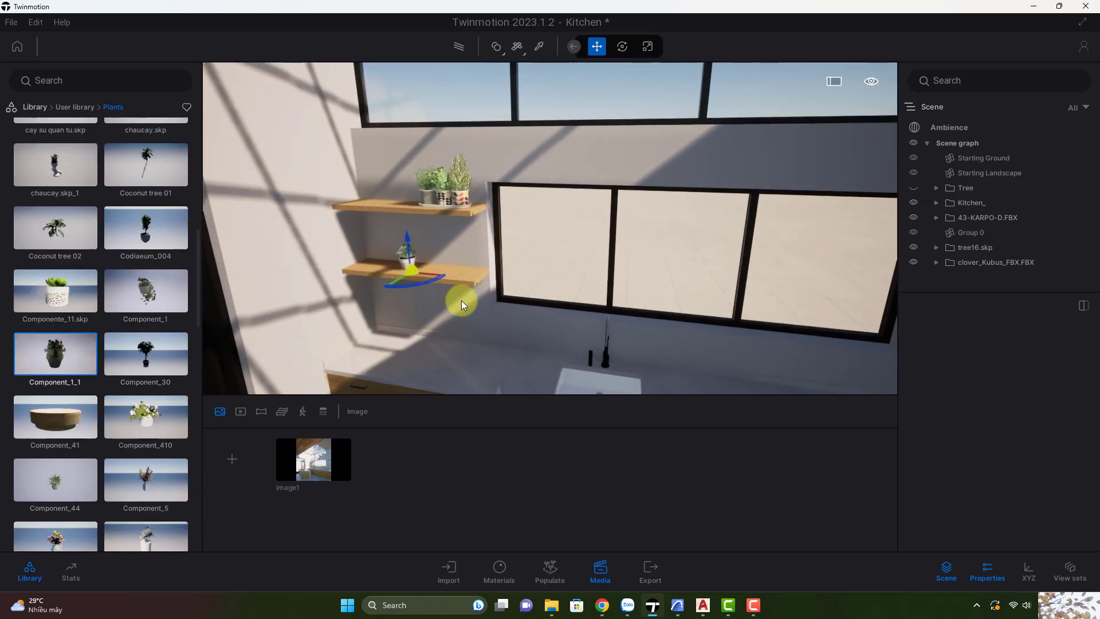
pyautogui.click(408, 266)
pyautogui.click(646, 46)
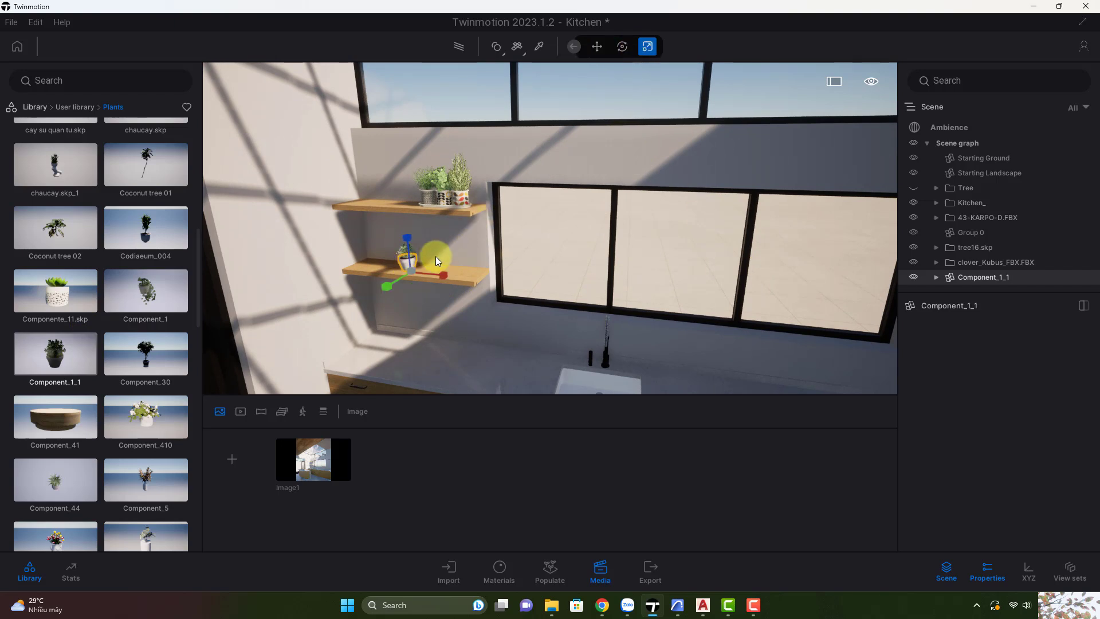
pyautogui.press('Escape')
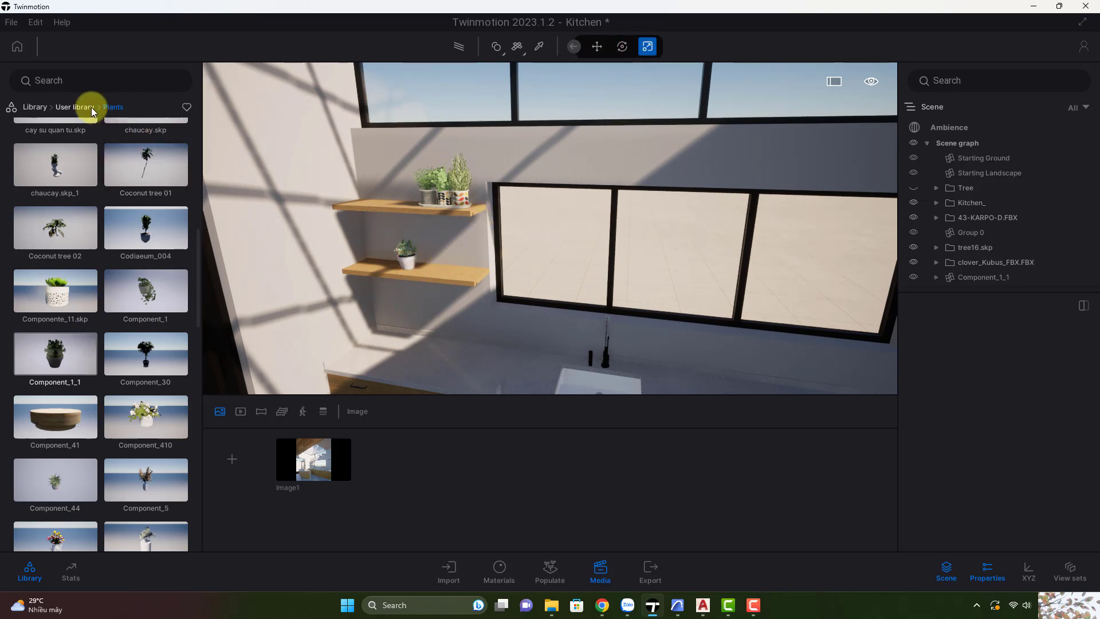
# Step: Place the VariousFood01 jars from the user library's Vat dung bep folder on the lower shelf beside the potted plant
pyautogui.click(75, 107)
pyautogui.scroll(-2, 63, 401)
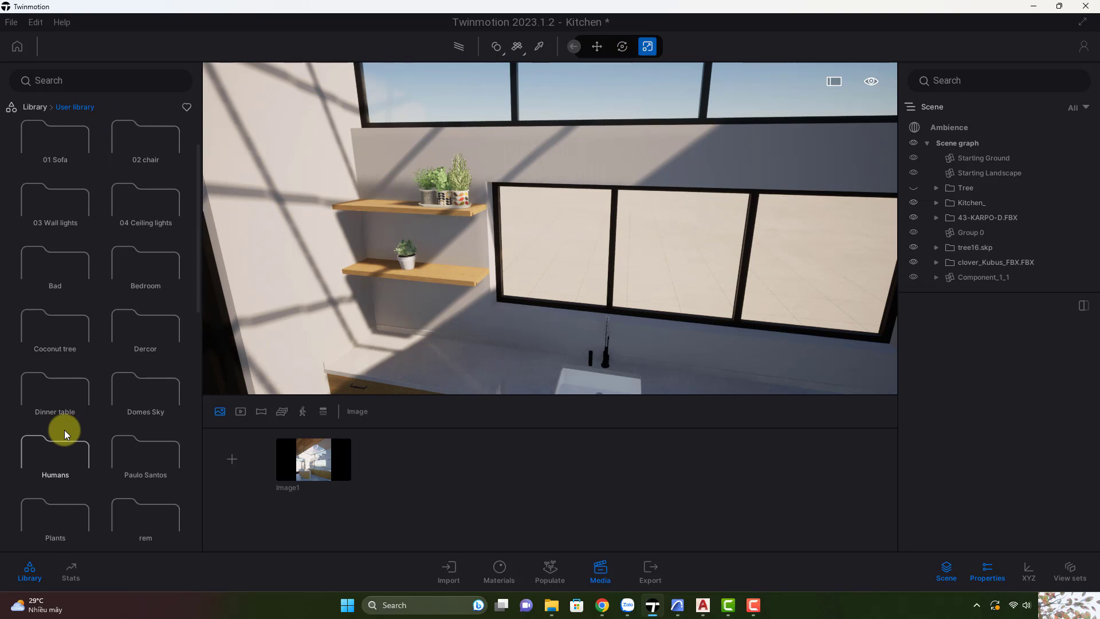
pyautogui.scroll(-4, 65, 430)
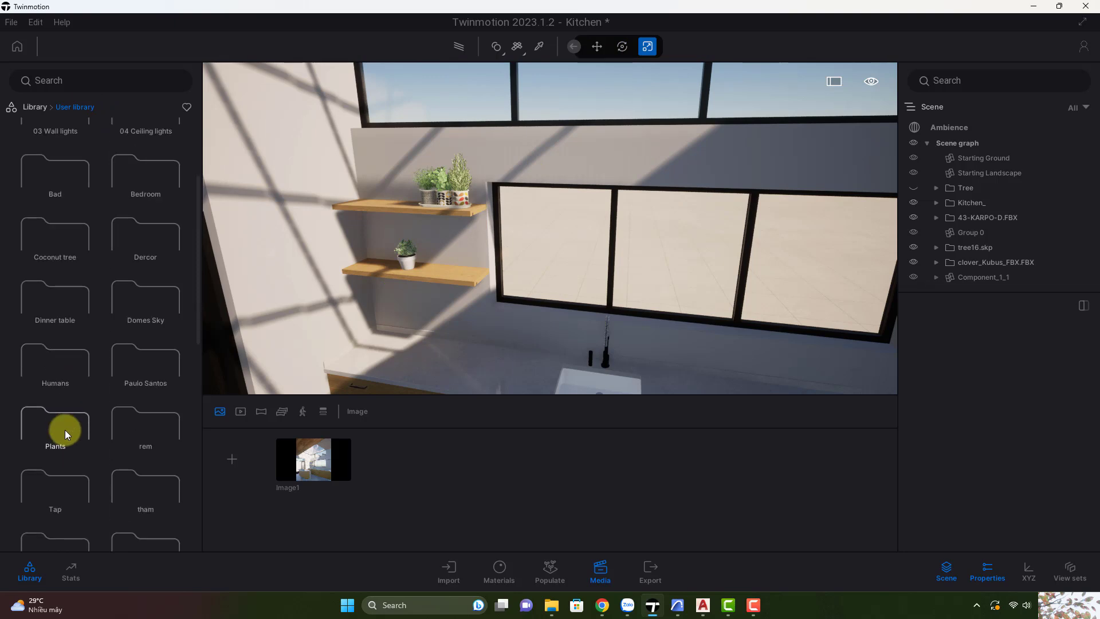
pyautogui.scroll(-2, 64, 431)
pyautogui.click(64, 401)
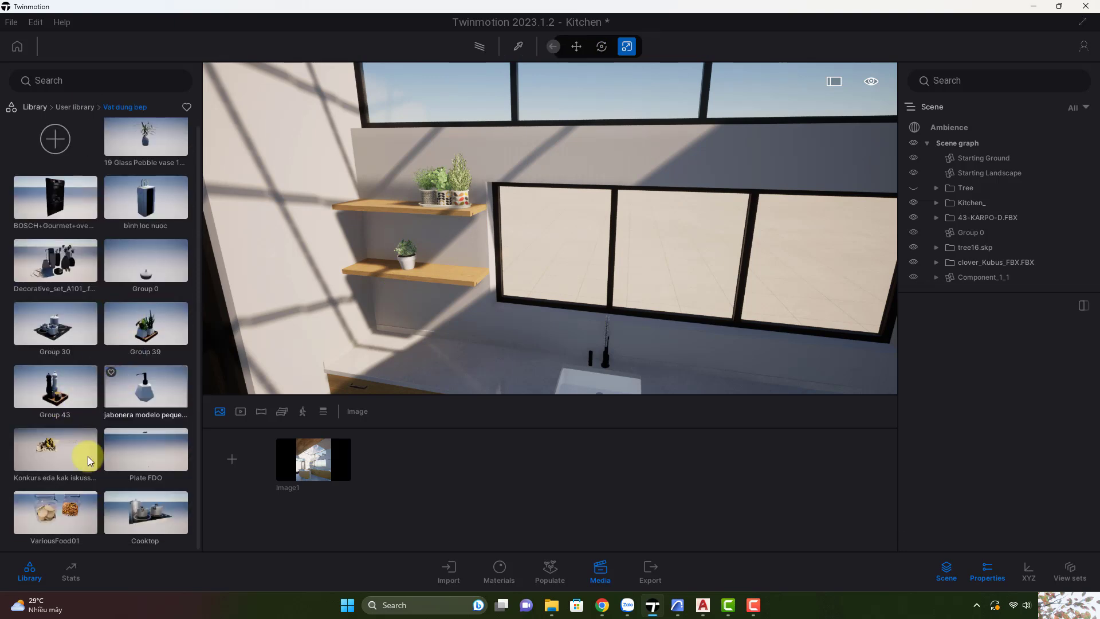
pyautogui.moveTo(70, 498); pyautogui.dragTo(381, 304)
pyautogui.scroll(3, 355, 360)
pyautogui.scroll(-1, 982, 284)
# Step: Rotate the VariousFood01 jars so they line up along the lower shelf
pyautogui.click(982, 284)
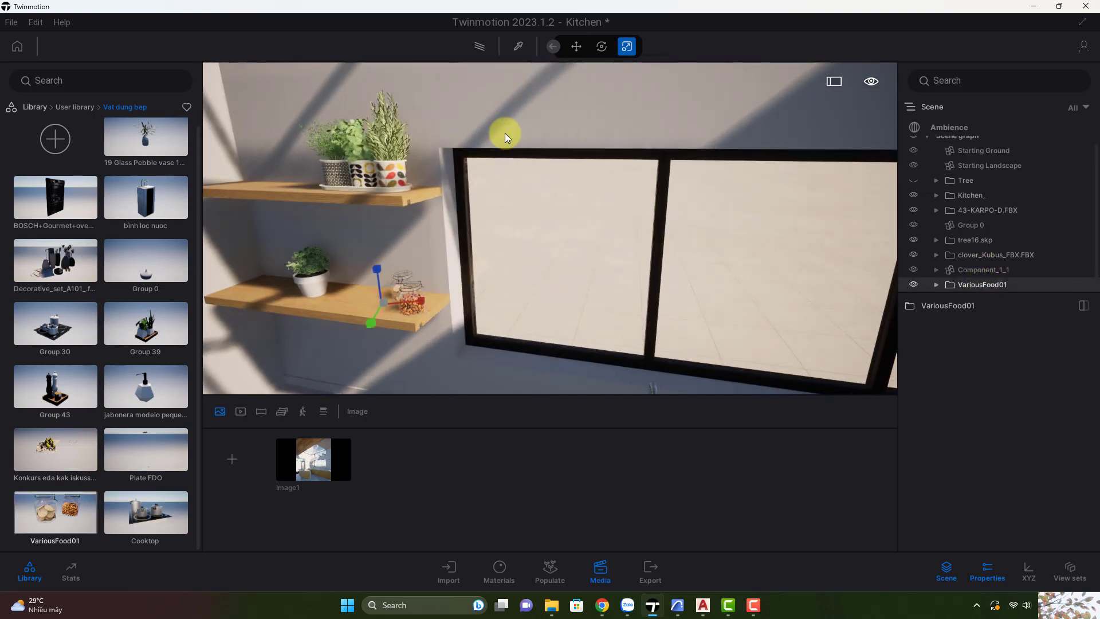
pyautogui.click(600, 49)
pyautogui.moveTo(394, 315); pyautogui.dragTo(373, 322)
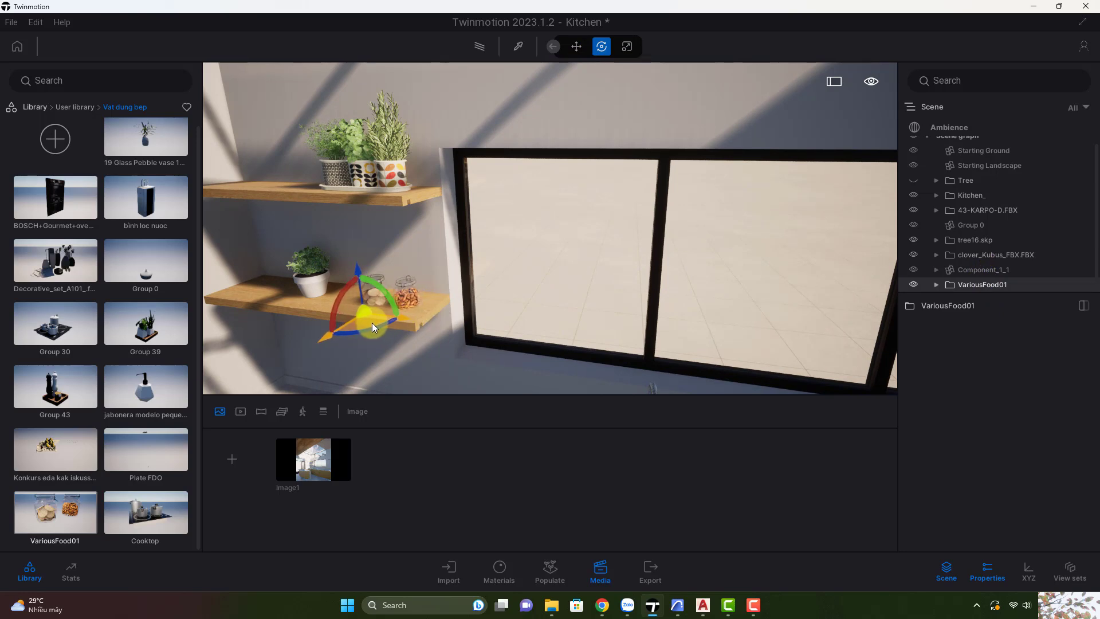
pyautogui.click(491, 327)
pyautogui.moveTo(491, 323); pyautogui.dragTo(489, 317, button='right')
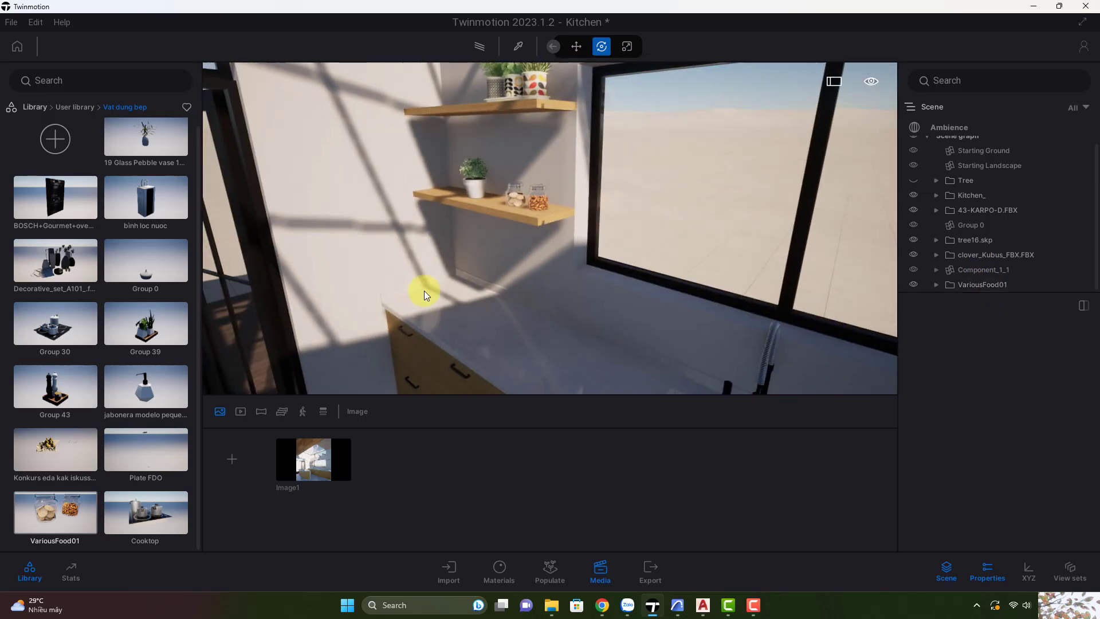
# Step: Place Decorative_set_A101_.fbx on the countertop below the corner shelves and rotate and shift it against the wall
pyautogui.click(87, 253)
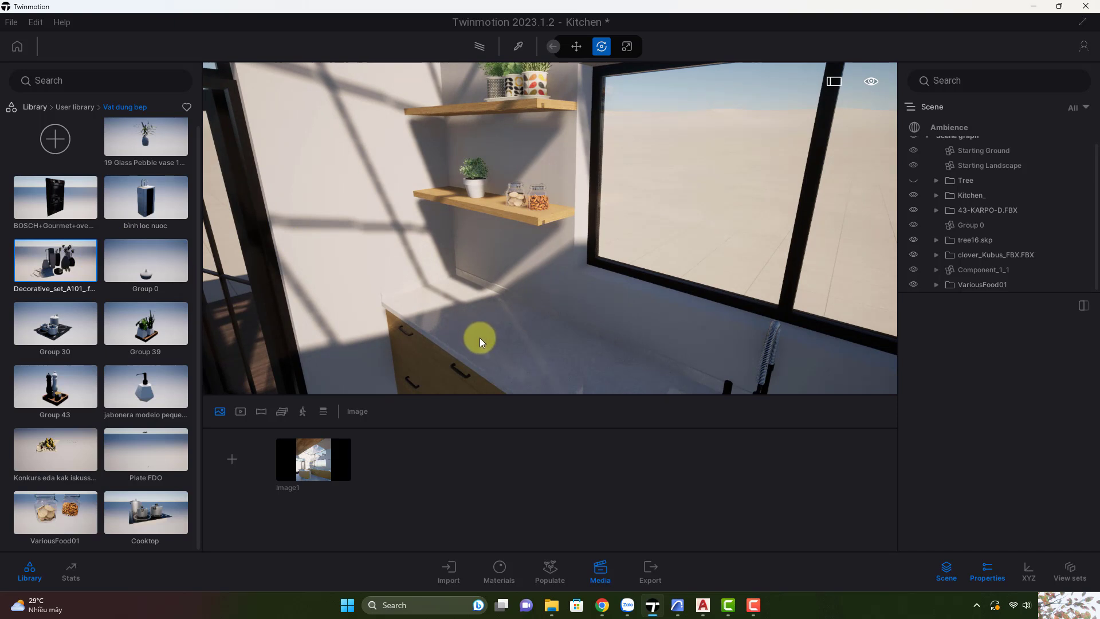
pyautogui.click(521, 343)
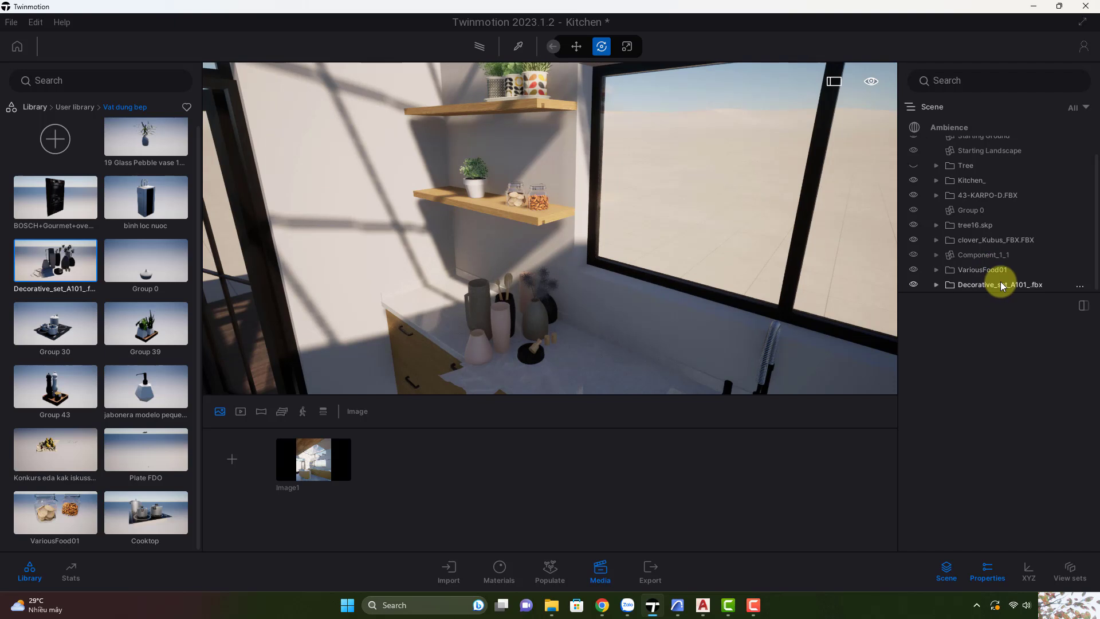
pyautogui.click(1001, 283)
pyautogui.moveTo(518, 363); pyautogui.dragTo(470, 319)
pyautogui.moveTo(470, 319); pyautogui.dragTo(512, 326, button='right')
pyautogui.moveTo(513, 327); pyautogui.dragTo(510, 310)
pyautogui.keyDown('shift'); pyautogui.moveTo(510, 309); pyautogui.dragTo(475, 308, button='middle'); pyautogui.keyUp('shift')
pyautogui.moveTo(475, 307); pyautogui.dragTo(523, 285)
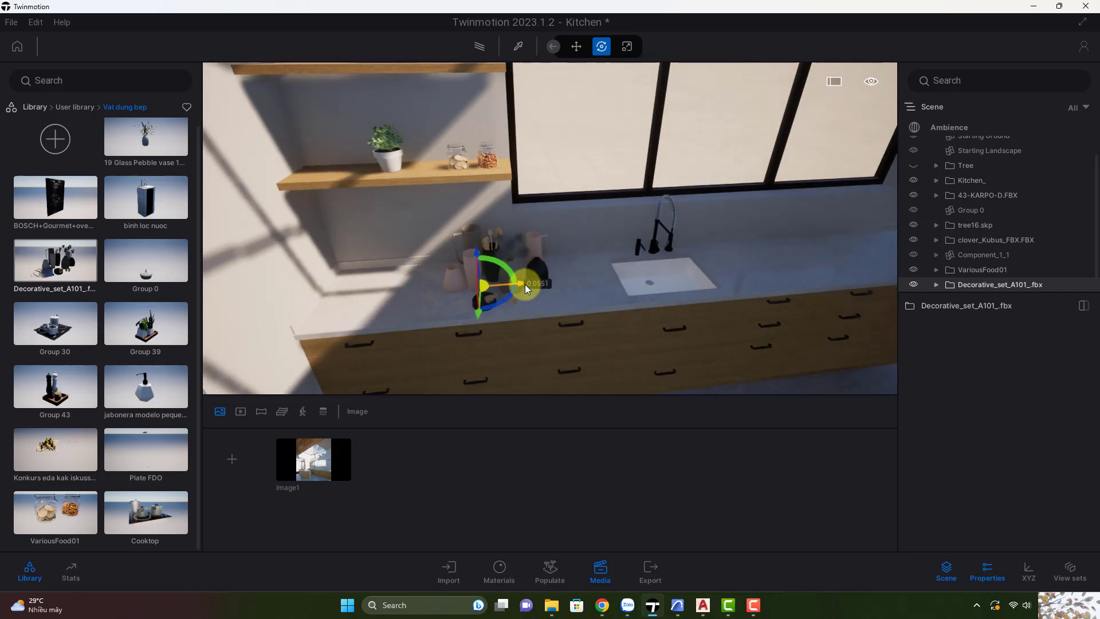
pyautogui.press('Escape')
pyautogui.keyDown('shift'); pyautogui.moveTo(522, 330); pyautogui.dragTo(522, 330, button='middle'); pyautogui.keyUp('shift')
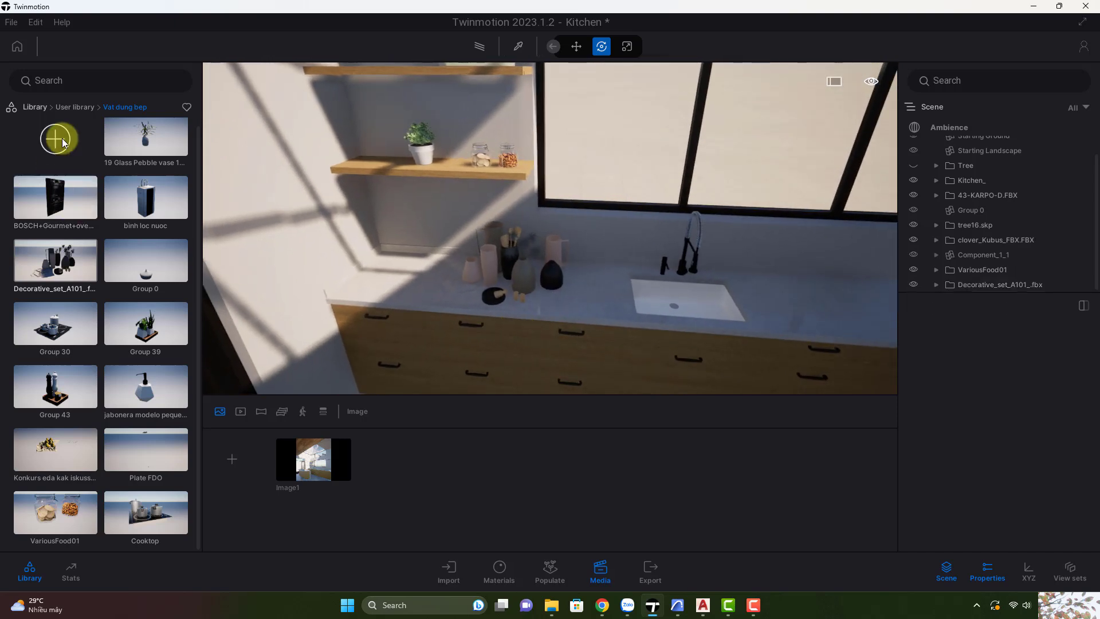
# Step: Place the Pastry robot NAK from the Home kitchen appliances at the countertop's end beside the decorative set
pyautogui.click(77, 107)
pyautogui.click(36, 110)
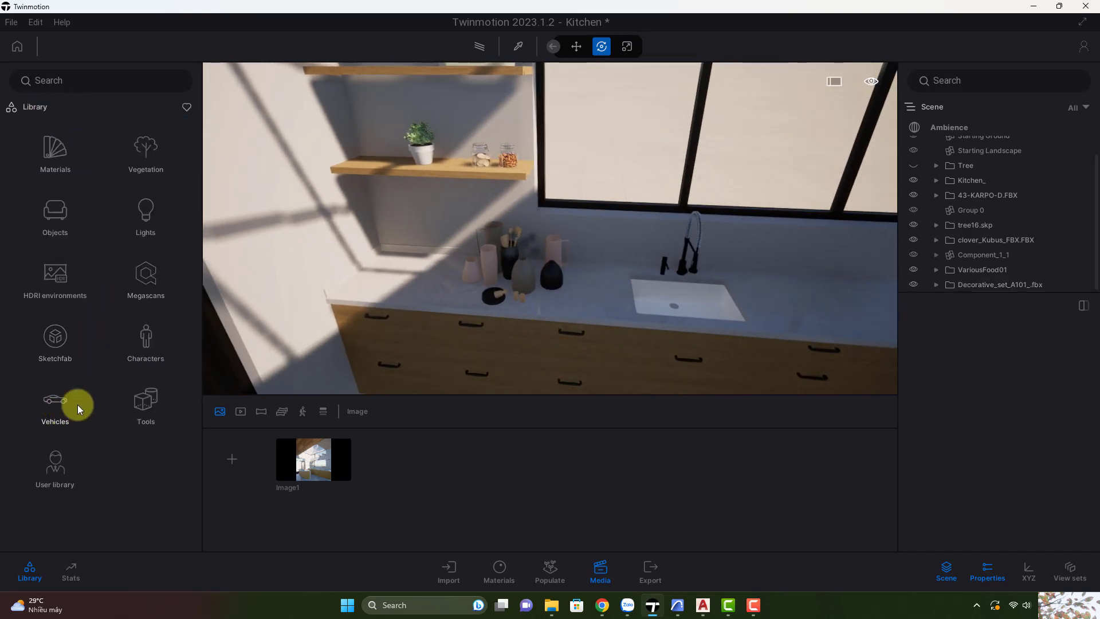
pyautogui.click(62, 208)
pyautogui.click(66, 158)
pyautogui.click(153, 156)
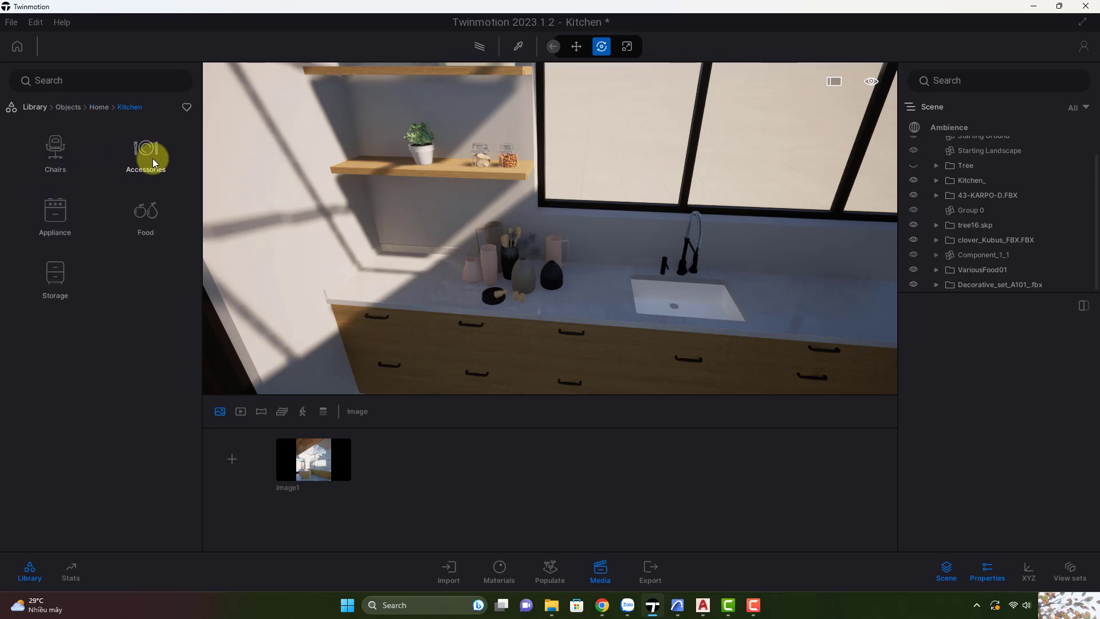
pyautogui.click(145, 211)
pyautogui.click(95, 106)
pyautogui.click(57, 207)
pyautogui.moveTo(55, 268); pyautogui.dragTo(499, 295)
pyautogui.keyDown('shift'); pyautogui.moveTo(499, 291); pyautogui.dragTo(506, 298, button='middle'); pyautogui.keyUp('shift')
# Step: Place the Kitchen scale 2A9 from the kitchen appliances on the countertop between the pastry robot and the decorative set
pyautogui.moveTo(158, 273); pyautogui.dragTo(498, 314)
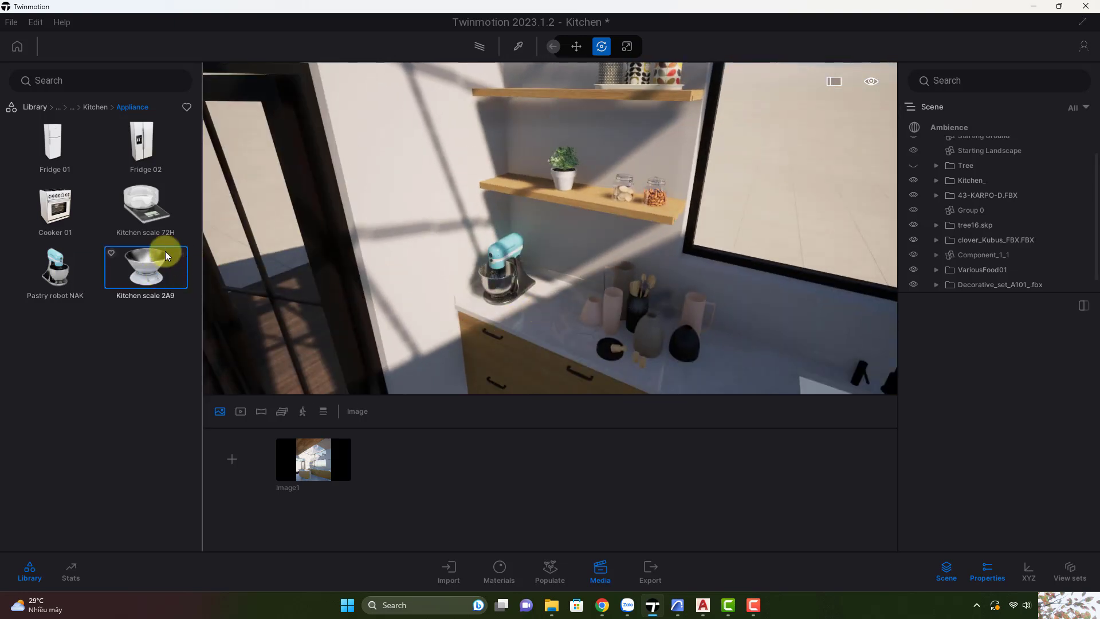
pyautogui.click(11, 21)
pyautogui.click(65, 293)
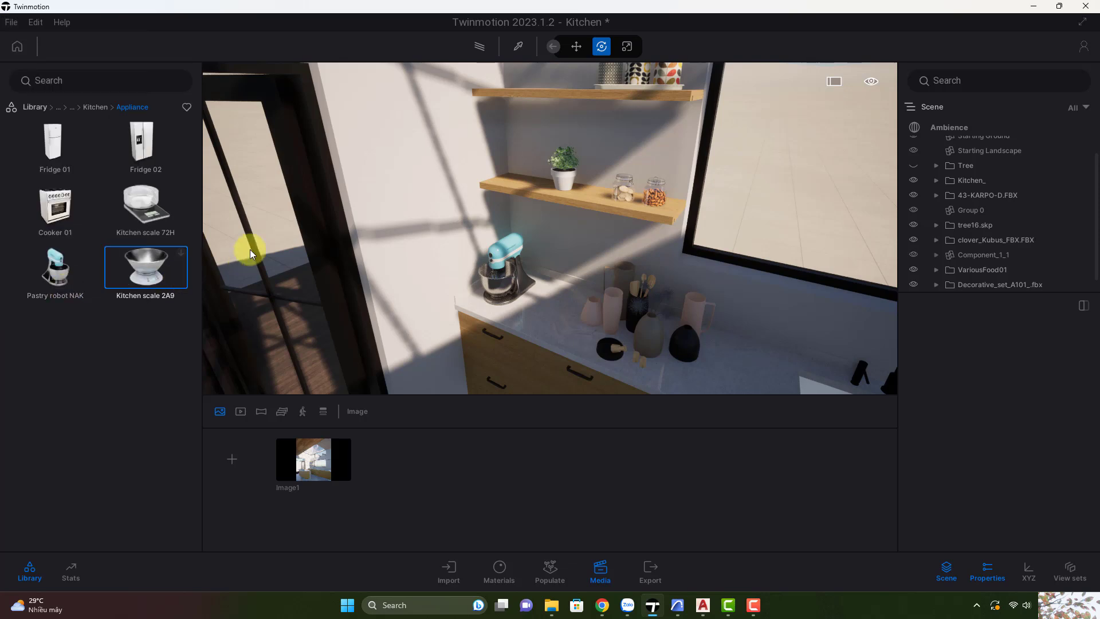
pyautogui.click(633, 344)
pyautogui.moveTo(185, 259)
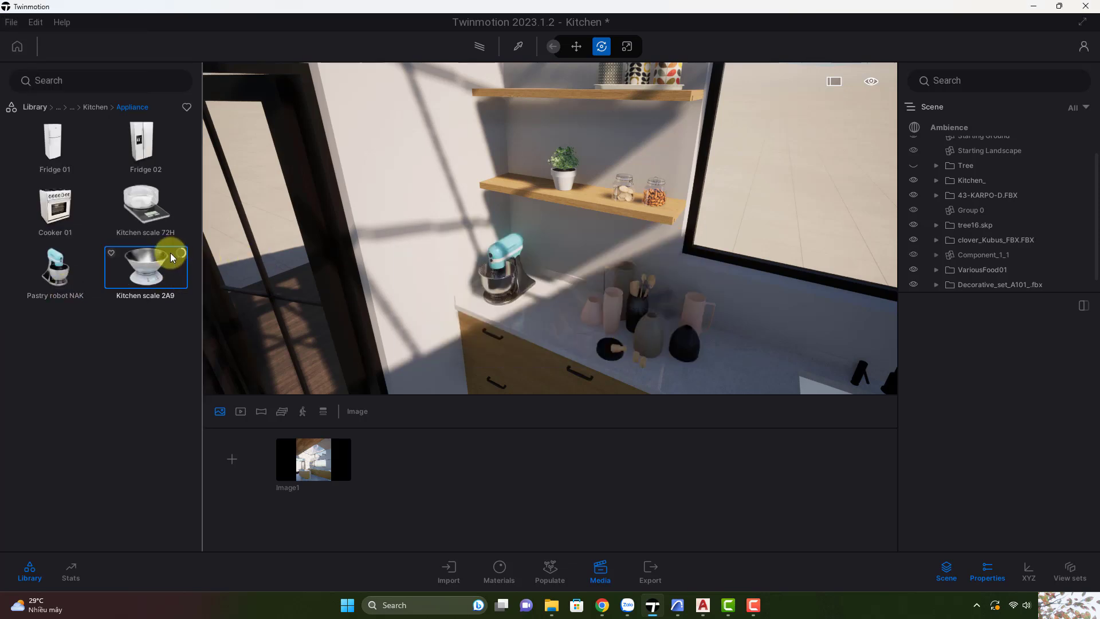
pyautogui.moveTo(170, 253); pyautogui.dragTo(551, 310)
pyautogui.click(551, 310)
pyautogui.keyDown('shift'); pyautogui.moveTo(518, 319); pyautogui.dragTo(550, 319, button='middle'); pyautogui.keyUp('shift')
pyautogui.press('Escape')
pyautogui.press('Escape')
pyautogui.scroll(-3, 555, 314)
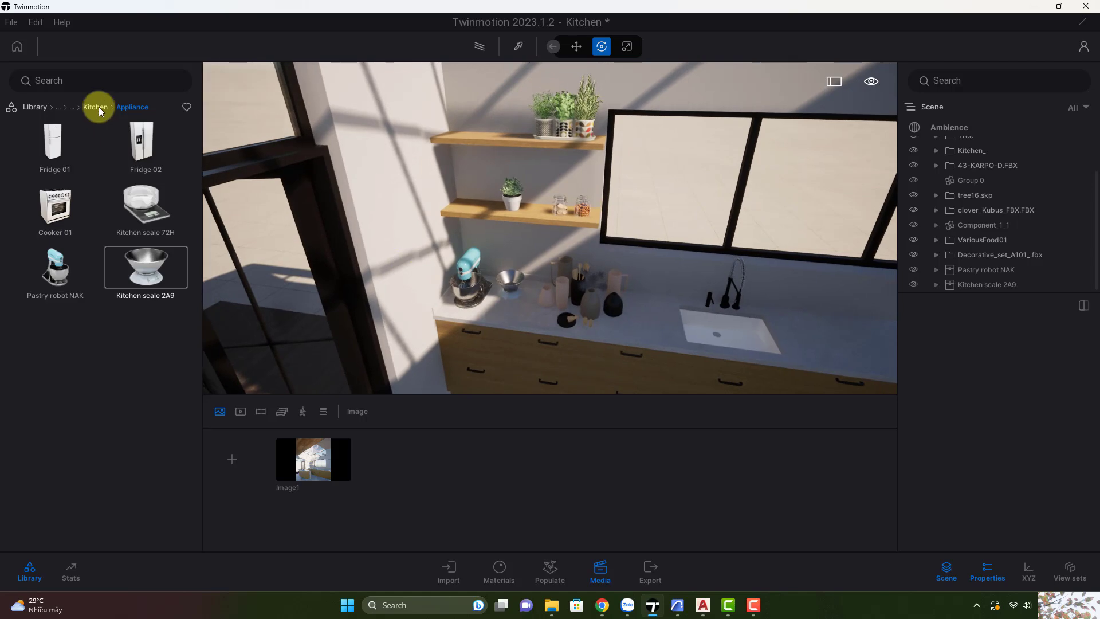
# Step: Try Wash bin 0K9 from the kitchen accessories beside the sink, delete it, and place Wash bin DUF there instead
pyautogui.click(98, 106)
pyautogui.click(159, 164)
pyautogui.moveTo(198, 185); pyautogui.dragTo(201, 298)
pyautogui.moveTo(431, 279); pyautogui.dragTo(366, 219, button='right')
pyautogui.click(400, 230)
pyautogui.press('Escape')
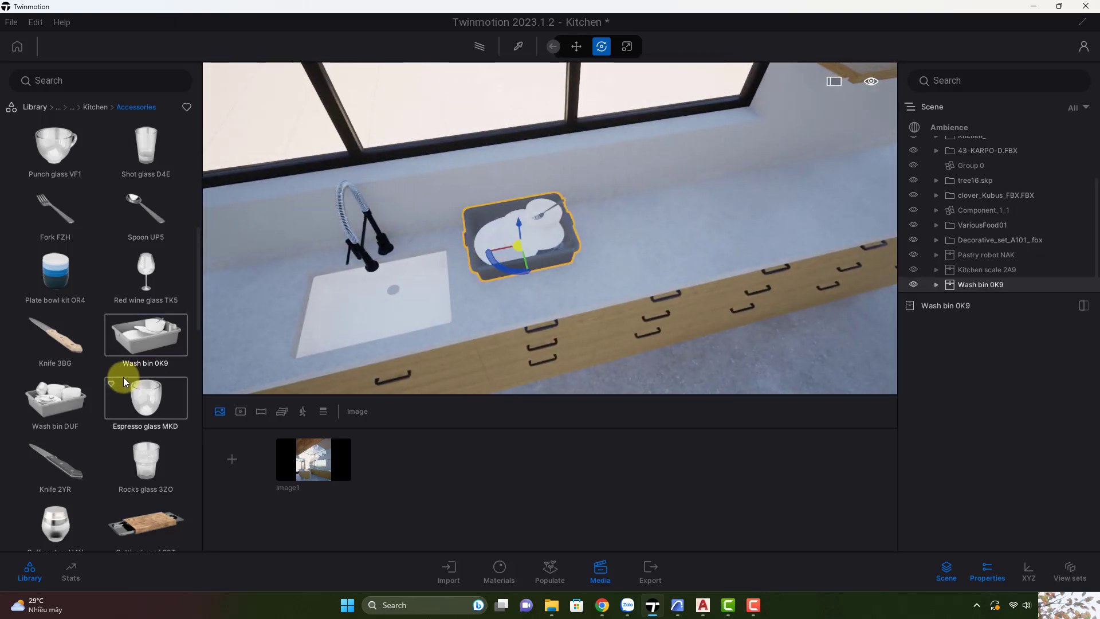
pyautogui.press('Delete')
pyautogui.click(71, 397)
pyautogui.click(512, 250)
pyautogui.keyDown('shift'); pyautogui.moveTo(474, 268); pyautogui.dragTo(566, 289, button='middle'); pyautogui.keyUp('shift')
pyautogui.moveTo(565, 289); pyautogui.dragTo(474, 250)
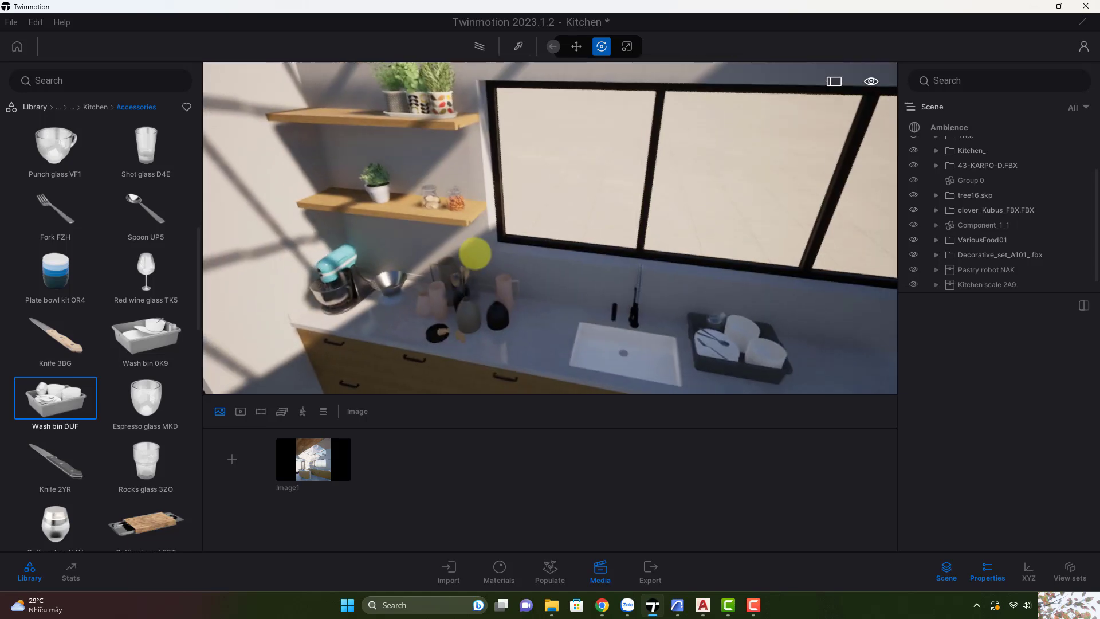
# Step: Place the Cutting board DCT on the countertop between the decorative set and the sink and rotate it upright by 85 degrees
pyautogui.scroll(-8, 150, 271)
pyautogui.scroll(-10, 136, 273)
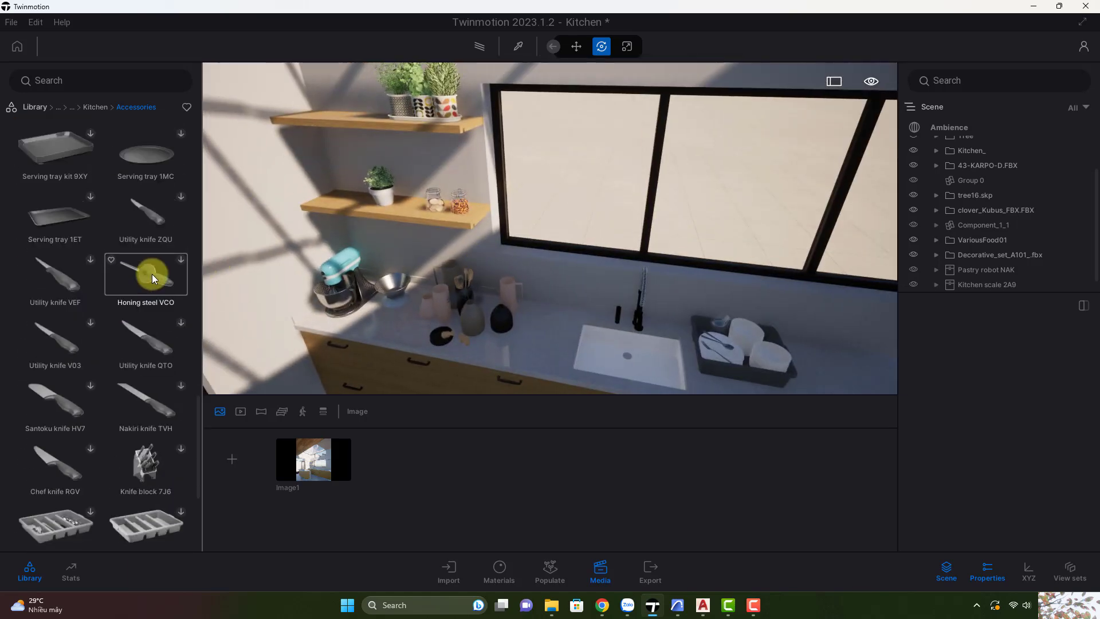
pyautogui.scroll(1, 198, 435)
pyautogui.moveTo(199, 435); pyautogui.dragTo(175, 171)
pyautogui.click(152, 300)
pyautogui.scroll(3, 514, 332)
pyautogui.scroll(3, 514, 320)
pyautogui.moveTo(513, 304); pyautogui.dragTo(591, 325)
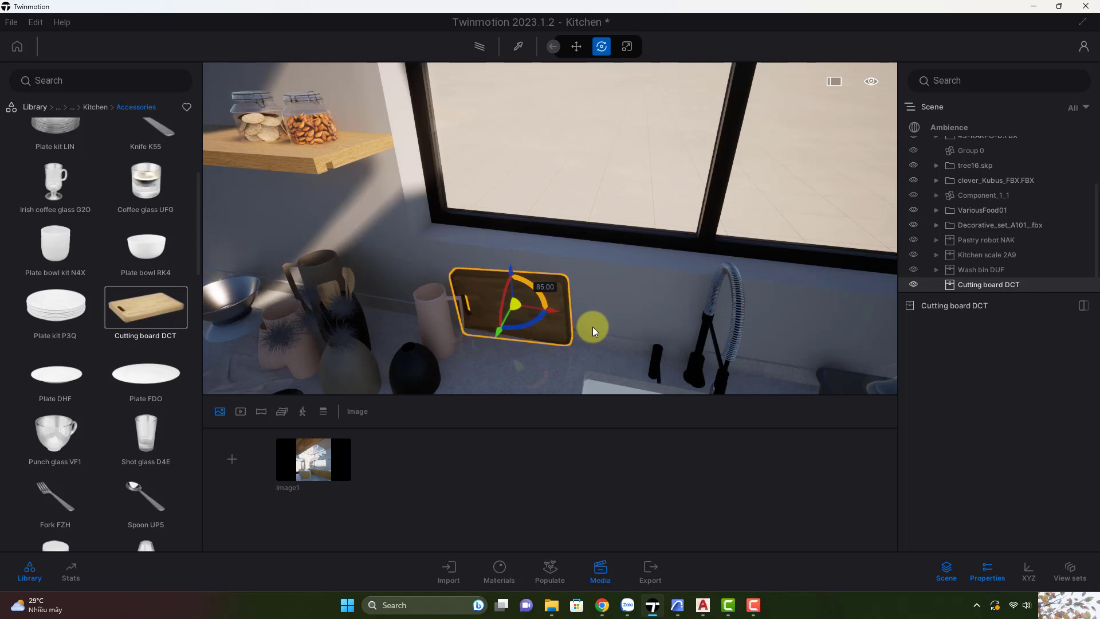
# Step: Push the cutting board back against the wall and slide it behind the decorative set
pyautogui.keyDown('shift'); pyautogui.moveTo(593, 329); pyautogui.dragTo(517, 287, button='middle'); pyautogui.keyUp('shift')
pyautogui.moveTo(518, 287); pyautogui.dragTo(513, 278)
pyautogui.scroll(3, 540, 325)
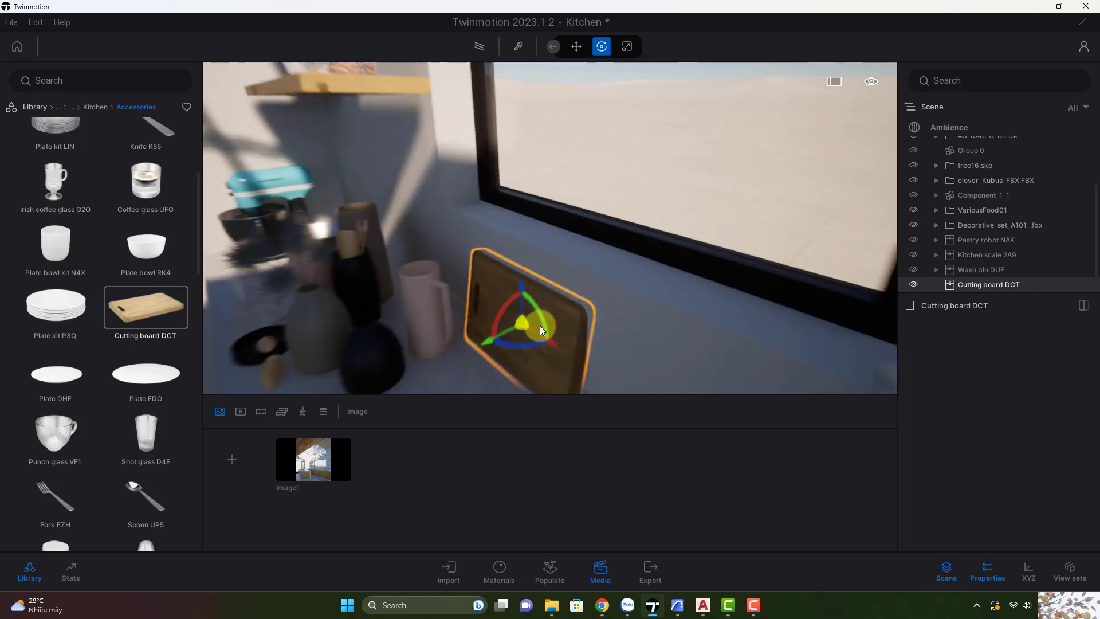
pyautogui.keyDown('shift'); pyautogui.moveTo(540, 326); pyautogui.dragTo(441, 242, button='middle'); pyautogui.keyUp('shift')
pyautogui.moveTo(441, 242); pyautogui.dragTo(440, 239)
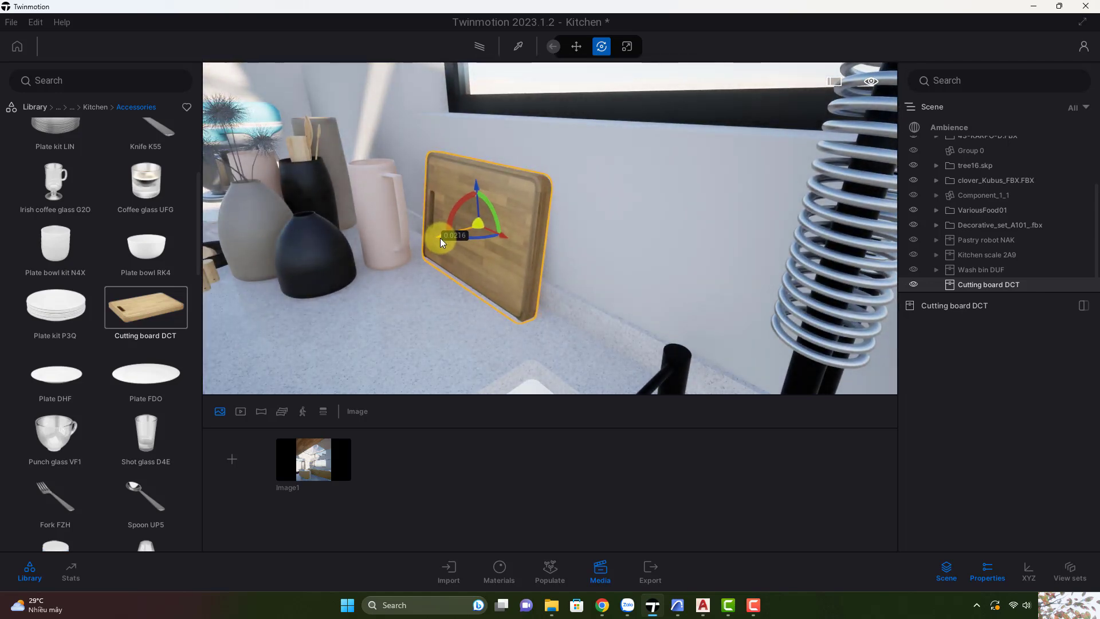
pyautogui.moveTo(473, 192); pyautogui.dragTo(477, 187)
pyautogui.keyDown('shift'); pyautogui.moveTo(408, 243); pyautogui.dragTo(455, 274, button='middle'); pyautogui.keyUp('shift')
pyautogui.scroll(-5, 455, 274)
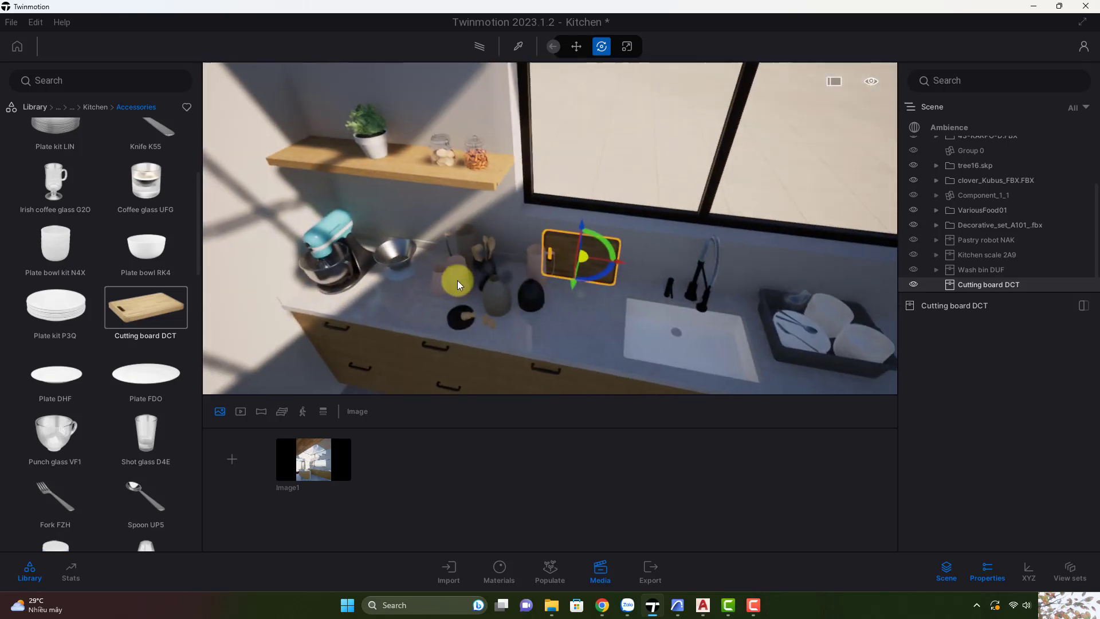
pyautogui.moveTo(547, 249); pyautogui.dragTo(467, 236)
pyautogui.keyDown('shift'); pyautogui.moveTo(466, 236); pyautogui.dragTo(545, 320, button='middle'); pyautogui.keyUp('shift')
pyautogui.press('Escape')
pyautogui.scroll(-3, 548, 320)
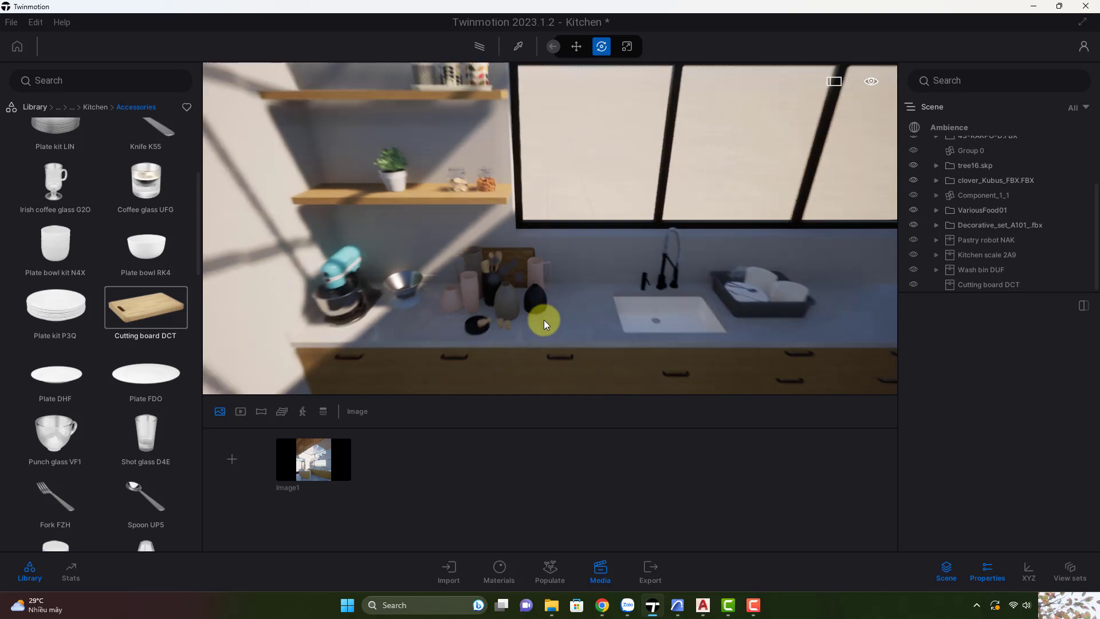
# Step: Move the decorative set's two pink vases from the countertop to the lower corner shelf beside the potted plant
pyautogui.scroll(5, 111, 333)
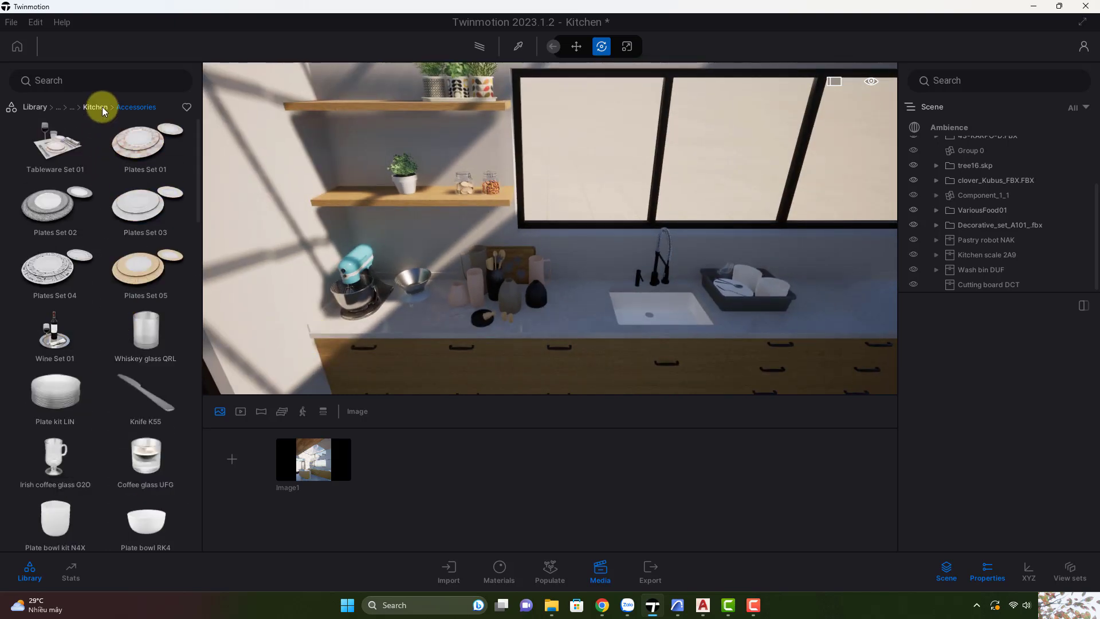
pyautogui.scroll(2, 436, 304)
pyautogui.click(469, 321)
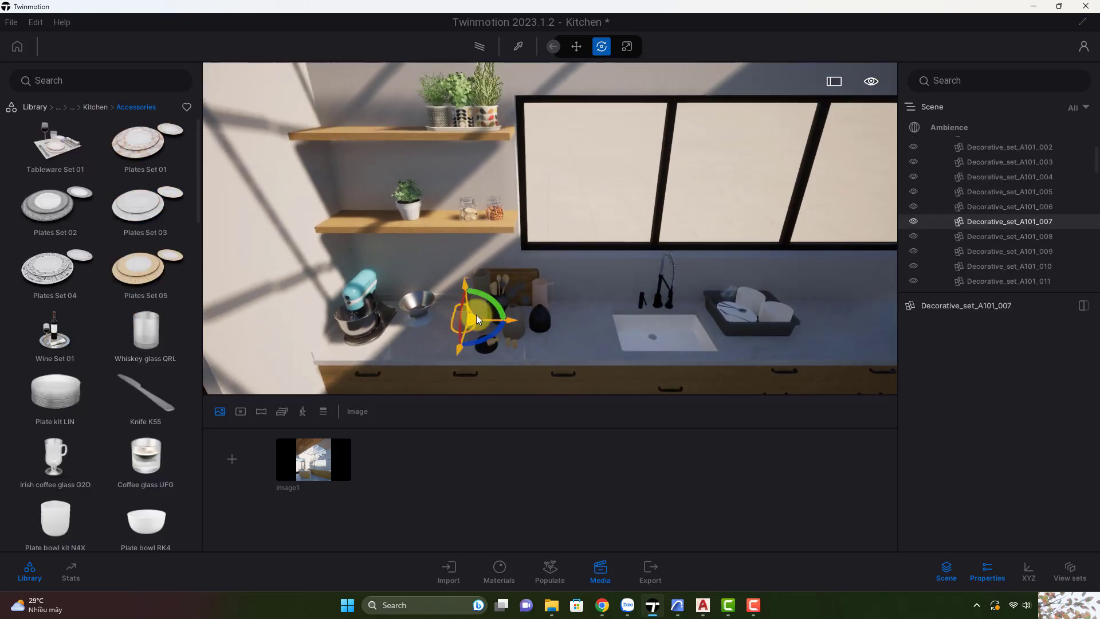
pyautogui.click(477, 309)
pyautogui.keyDown('ctrl'); pyautogui.click(462, 315); pyautogui.keyUp('ctrl')
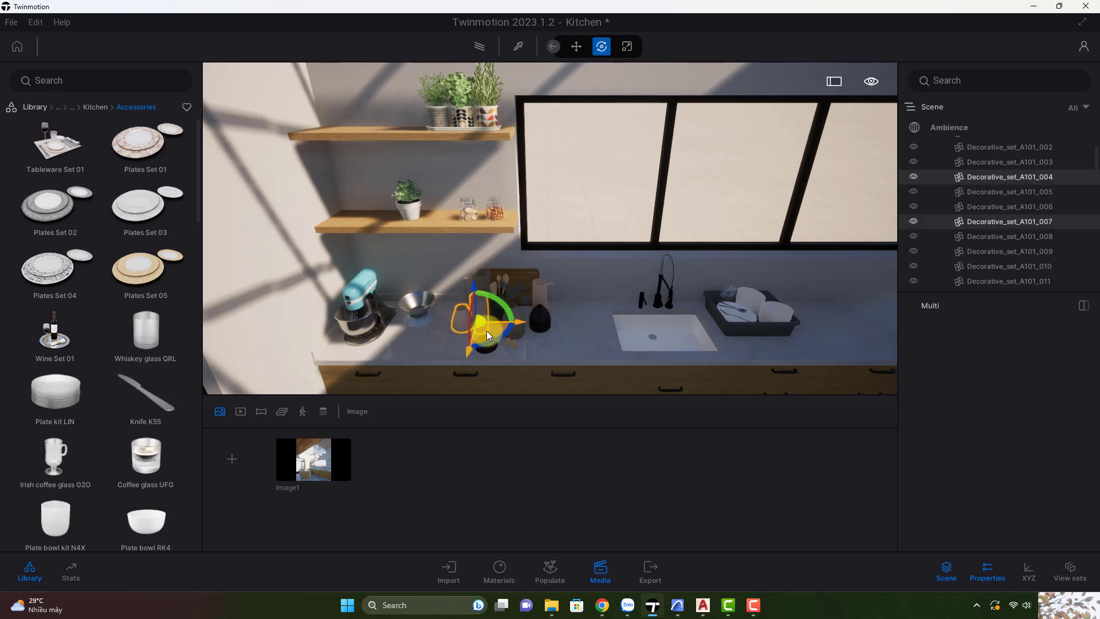
pyautogui.moveTo(479, 291); pyautogui.dragTo(461, 208)
pyautogui.scroll(2, 462, 208)
pyautogui.moveTo(461, 207); pyautogui.dragTo(494, 308, button='middle')
pyautogui.moveTo(495, 314); pyautogui.dragTo(357, 255)
pyautogui.scroll(3, 375, 258)
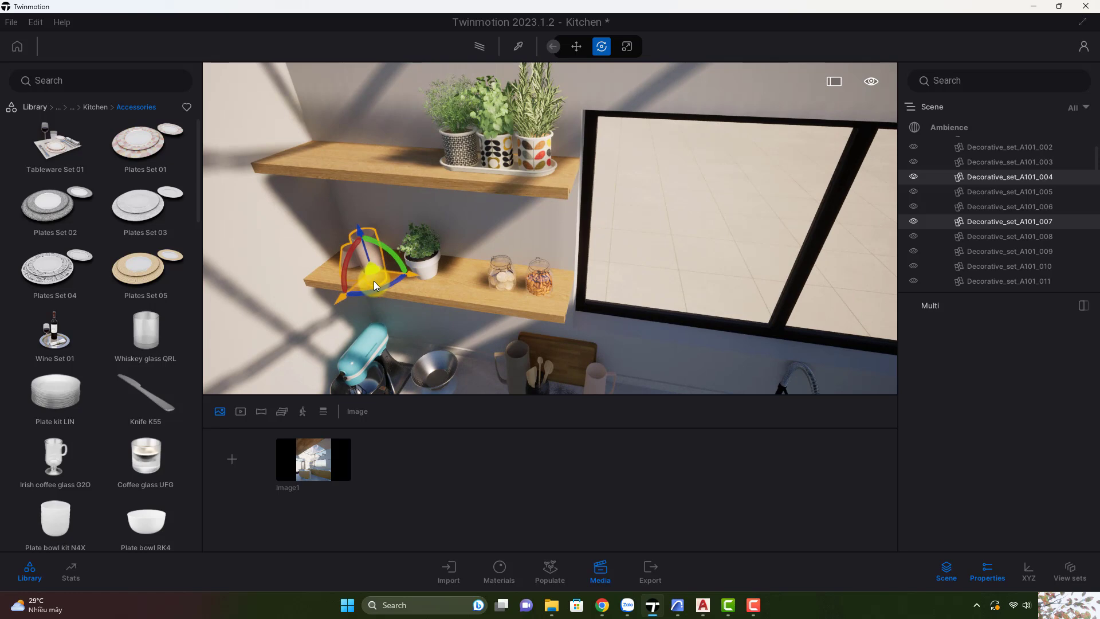
# Step: Adjust the two vases so they stand on the shelf surface and move one of them closer to the potted plant
pyautogui.scroll(3, 352, 297)
pyautogui.keyDown('shift'); pyautogui.moveTo(353, 298); pyautogui.dragTo(420, 307, button='middle'); pyautogui.keyUp('shift')
pyautogui.scroll(3, 418, 287)
pyautogui.moveTo(418, 287); pyautogui.dragTo(418, 146)
pyautogui.scroll(3, 419, 146)
pyautogui.keyDown('shift'); pyautogui.moveTo(444, 212); pyautogui.dragTo(462, 178, button='middle'); pyautogui.keyUp('shift')
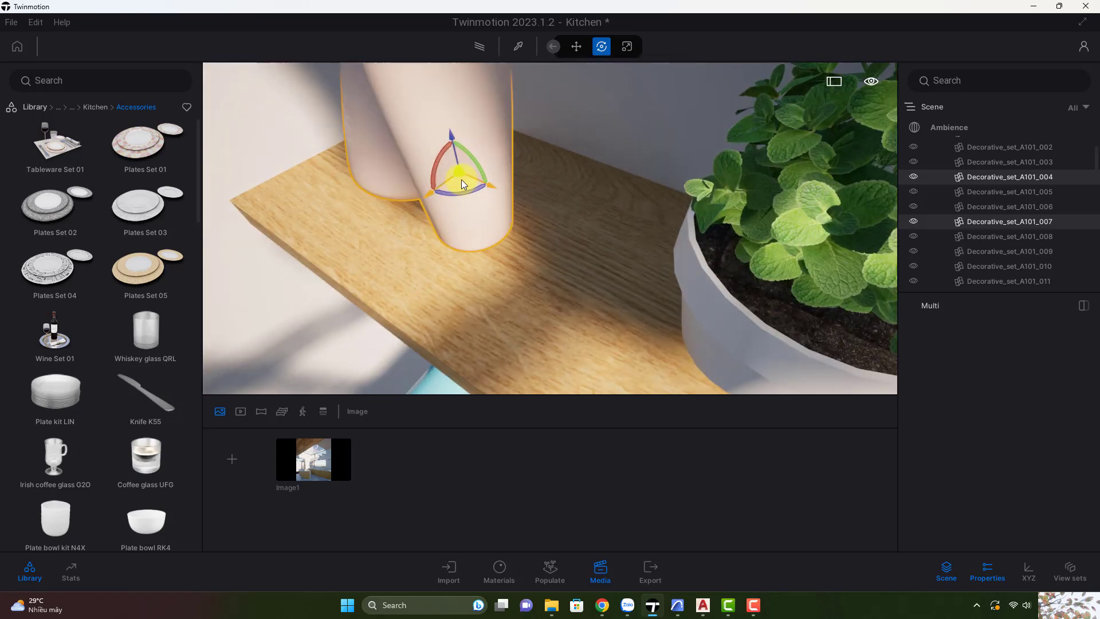
pyautogui.click(483, 201)
pyautogui.moveTo(513, 173); pyautogui.dragTo(605, 208)
pyautogui.scroll(-3, 572, 216)
pyautogui.moveTo(572, 216); pyautogui.dragTo(550, 226, button='right')
pyautogui.press('Escape')
# Step: Place the Plate bowl kit N4X on the upper corner shelf and shift the tree16.skp herb pots closer to it
pyautogui.scroll(-4, 119, 291)
pyautogui.moveTo(86, 295); pyautogui.dragTo(474, 225)
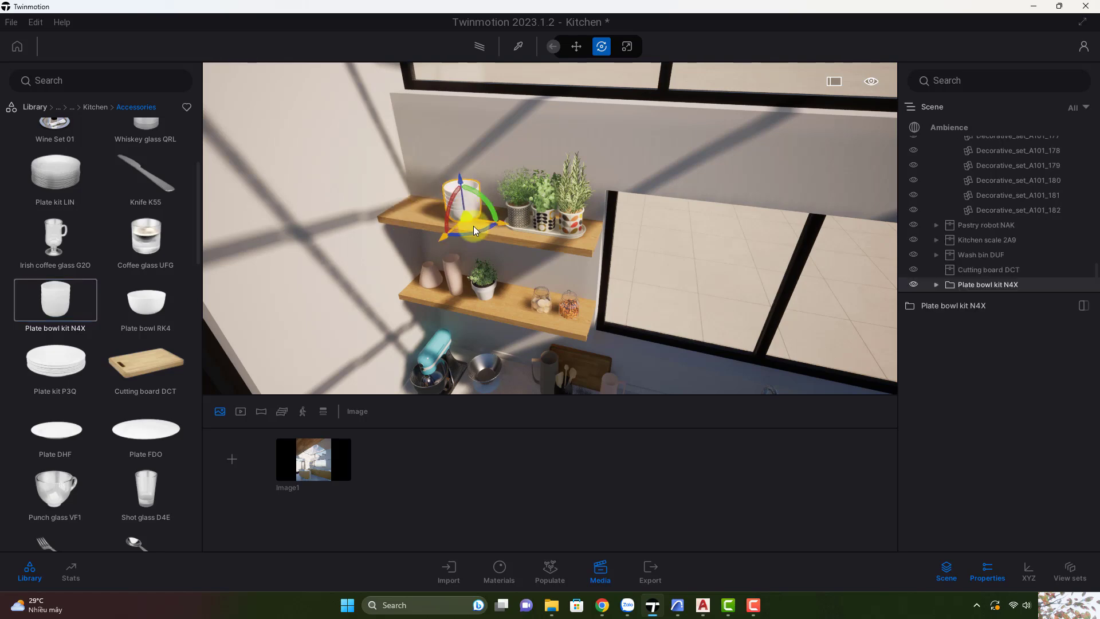
pyautogui.click(548, 235)
pyautogui.click(971, 193)
pyautogui.moveTo(567, 241); pyautogui.dragTo(555, 239)
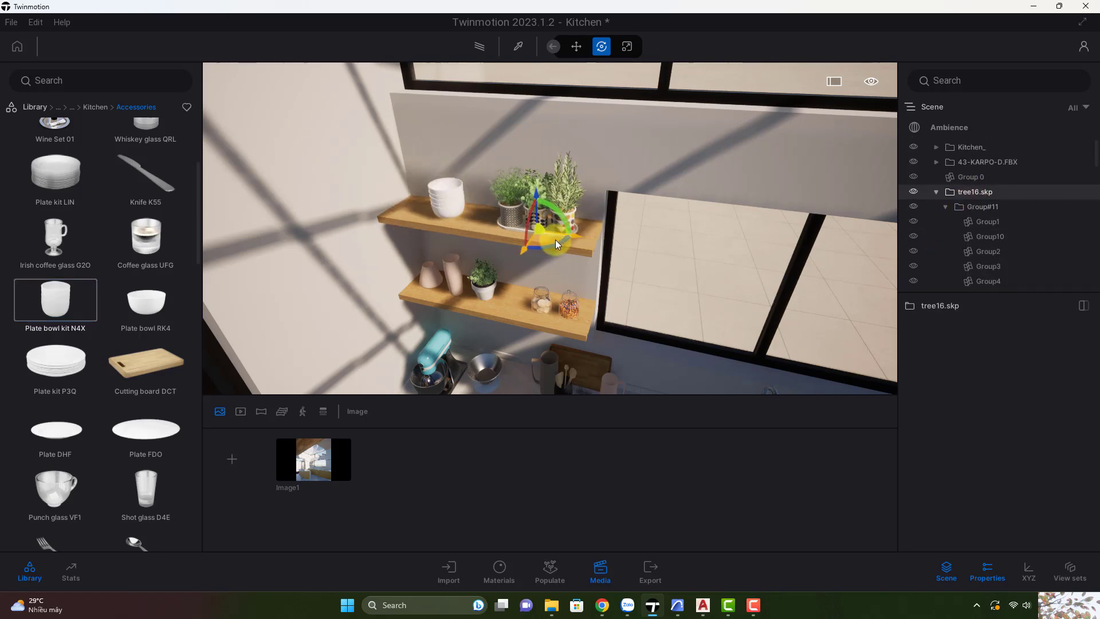
pyautogui.scroll(-3, 556, 240)
pyautogui.press('Escape')
# Step: Move the decorative set's black dish and small wooden pieces from the wall countertop onto the island beside the cooktop
pyautogui.moveTo(568, 269); pyautogui.dragTo(515, 296, button='right')
pyautogui.keyDown('shift'); pyautogui.moveTo(515, 296); pyautogui.dragTo(515, 296, button='middle'); pyautogui.keyUp('shift')
pyautogui.scroll(6, 518, 304)
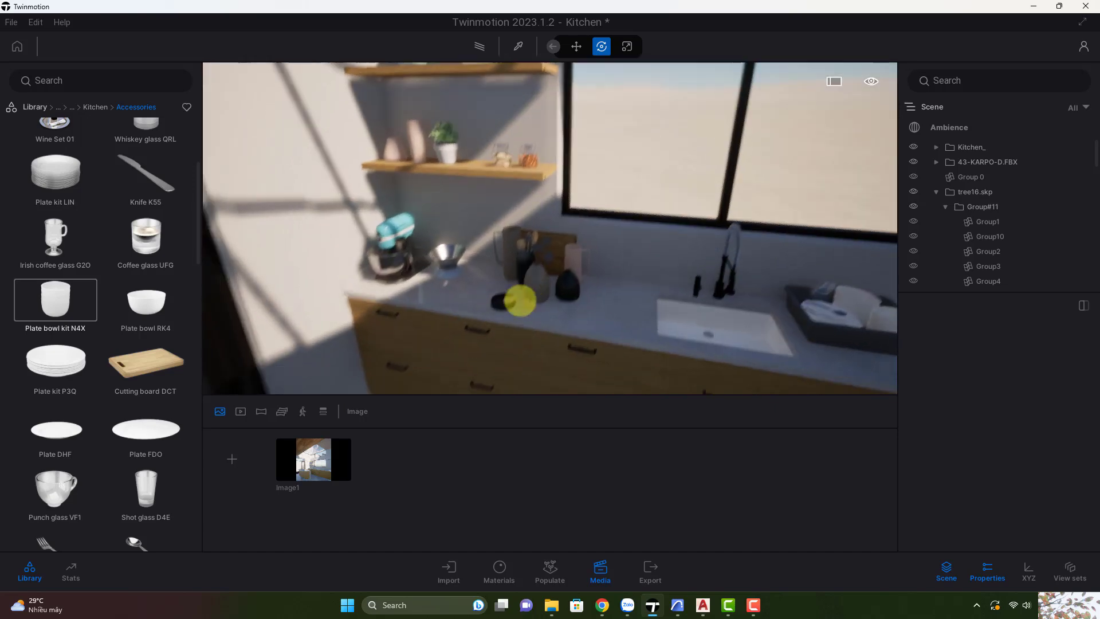
pyautogui.scroll(-3, 526, 300)
pyautogui.click(562, 290)
pyautogui.keyDown('ctrl'); pyautogui.click(561, 289); pyautogui.keyUp('ctrl')
pyautogui.keyDown('ctrl'); pyautogui.click(534, 280); pyautogui.keyUp('ctrl')
pyautogui.keyDown('ctrl'); pyautogui.click(514, 282); pyautogui.keyUp('ctrl')
pyautogui.keyDown('ctrl'); pyautogui.click(479, 279); pyautogui.keyUp('ctrl')
pyautogui.scroll(-6, 466, 272)
pyautogui.moveTo(465, 273); pyautogui.dragTo(524, 272, button='right')
pyautogui.moveTo(524, 273); pyautogui.dragTo(519, 295)
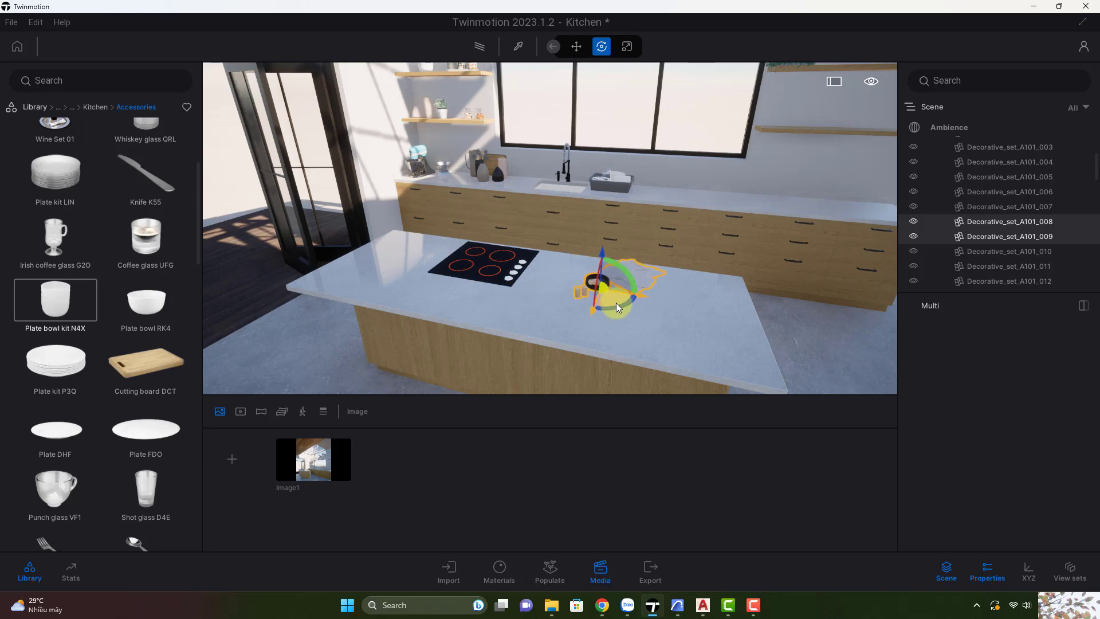
pyautogui.moveTo(617, 303); pyautogui.dragTo(550, 301)
pyautogui.press('Escape')
pyautogui.moveTo(548, 334); pyautogui.dragTo(560, 366, button='right')
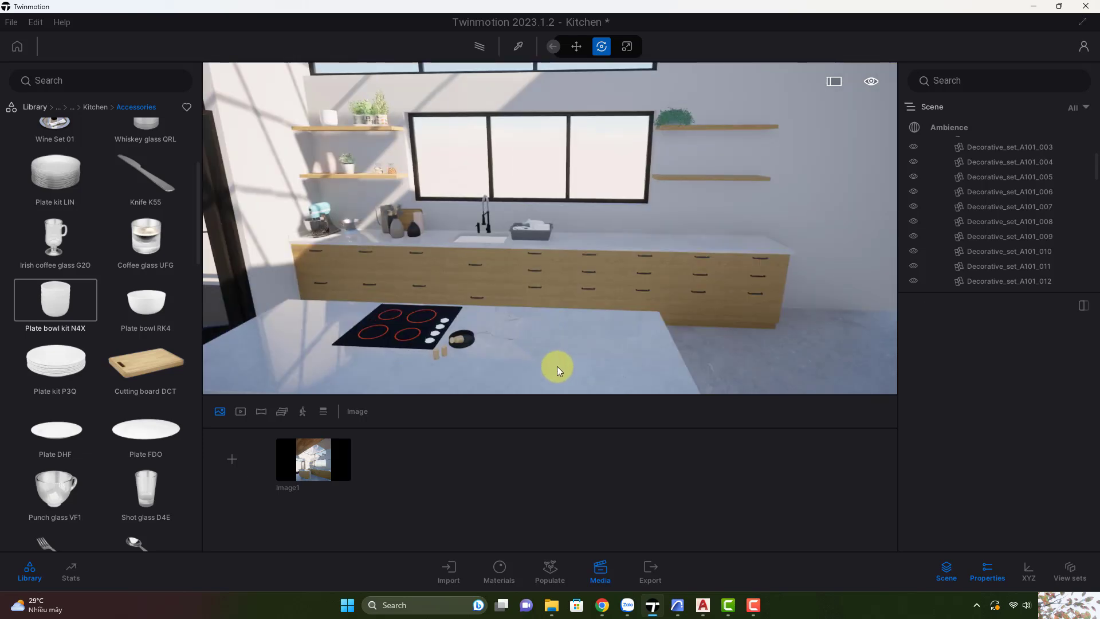
# Step: Browse the Megascans interior furniture and decoration categories, including pitchers and bowls, for kitchen props
pyautogui.click(101, 107)
pyautogui.click(72, 107)
pyautogui.click(37, 107)
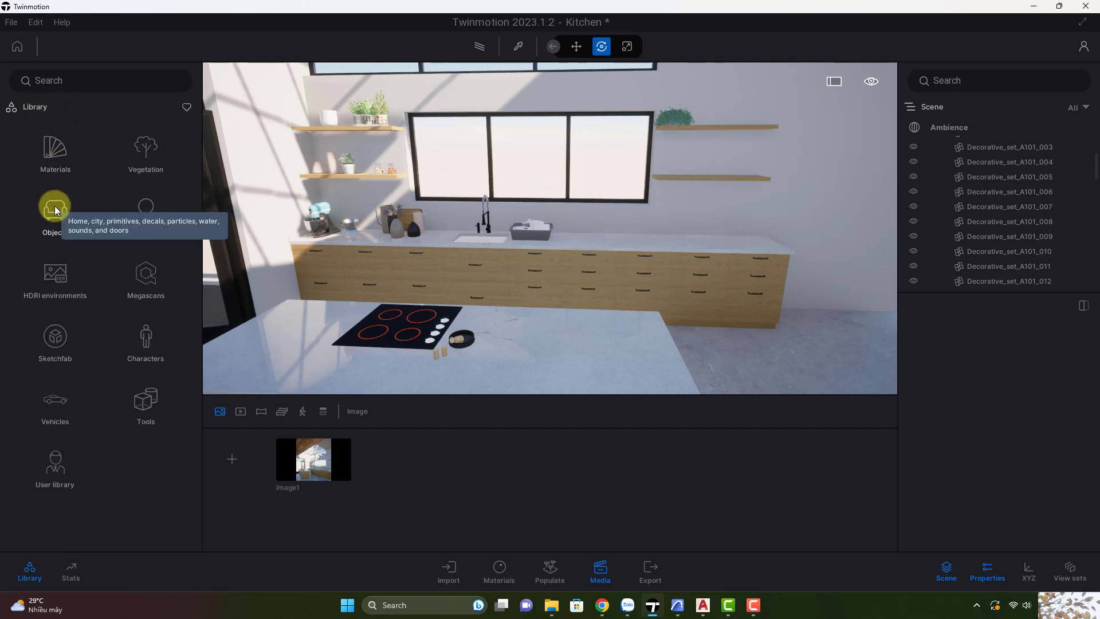
pyautogui.click(143, 286)
pyautogui.click(74, 166)
pyautogui.click(55, 274)
pyautogui.click(51, 268)
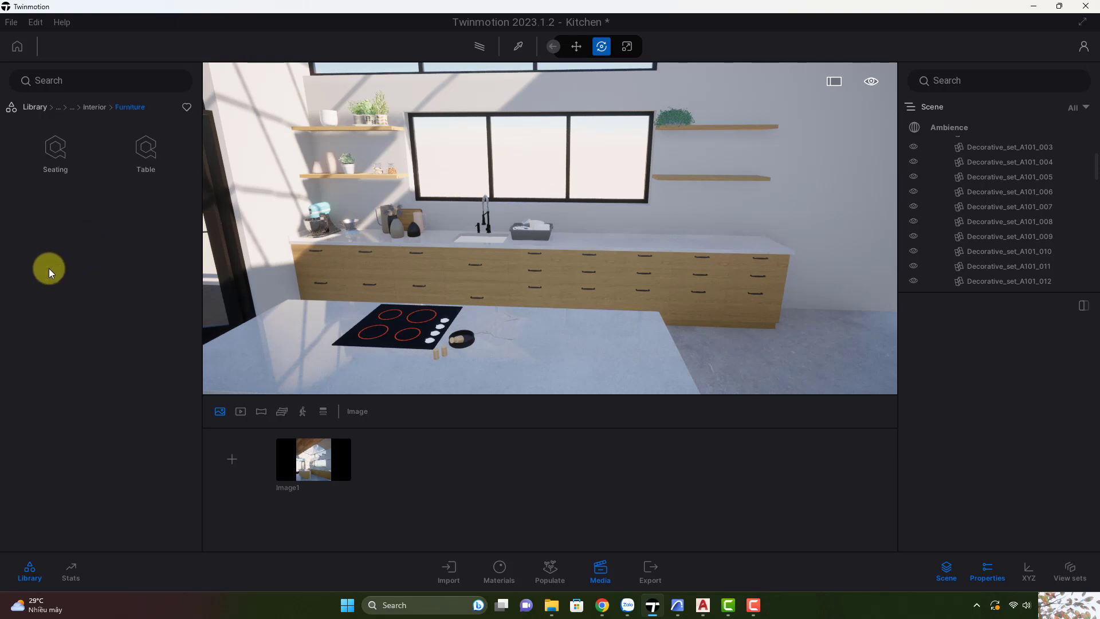
pyautogui.click(90, 107)
pyautogui.click(151, 166)
pyautogui.click(139, 266)
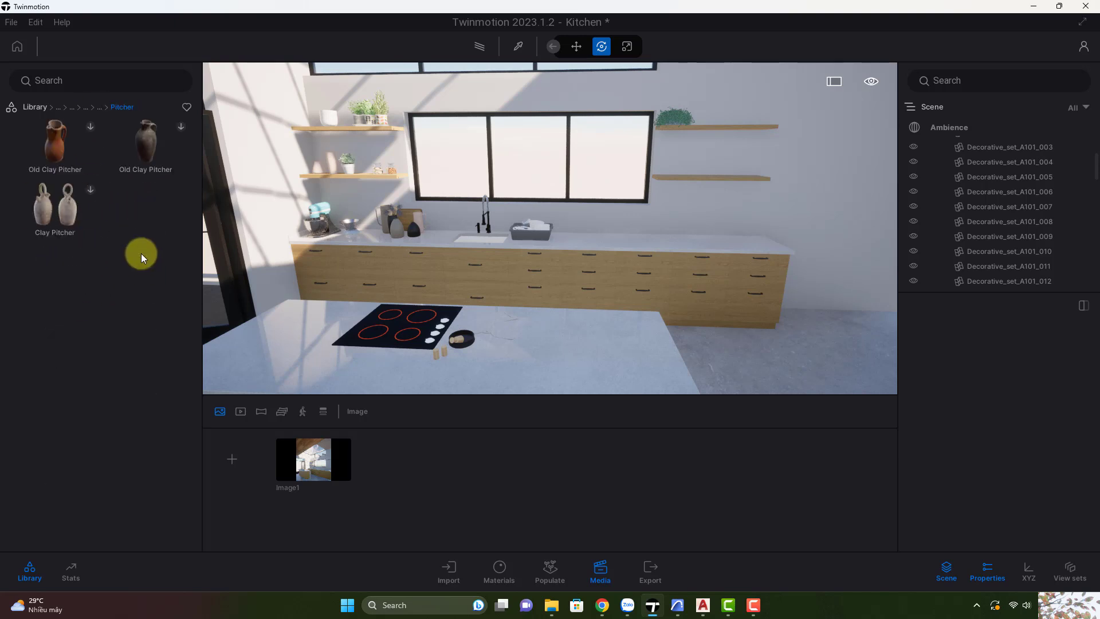
pyautogui.click(100, 107)
pyautogui.click(55, 148)
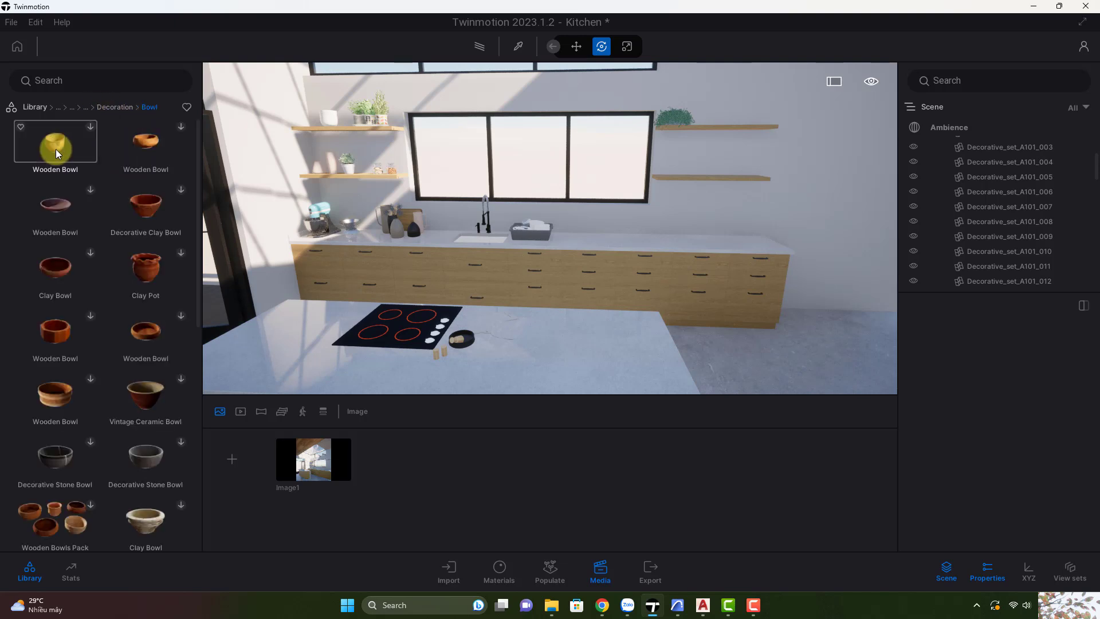
pyautogui.click(113, 107)
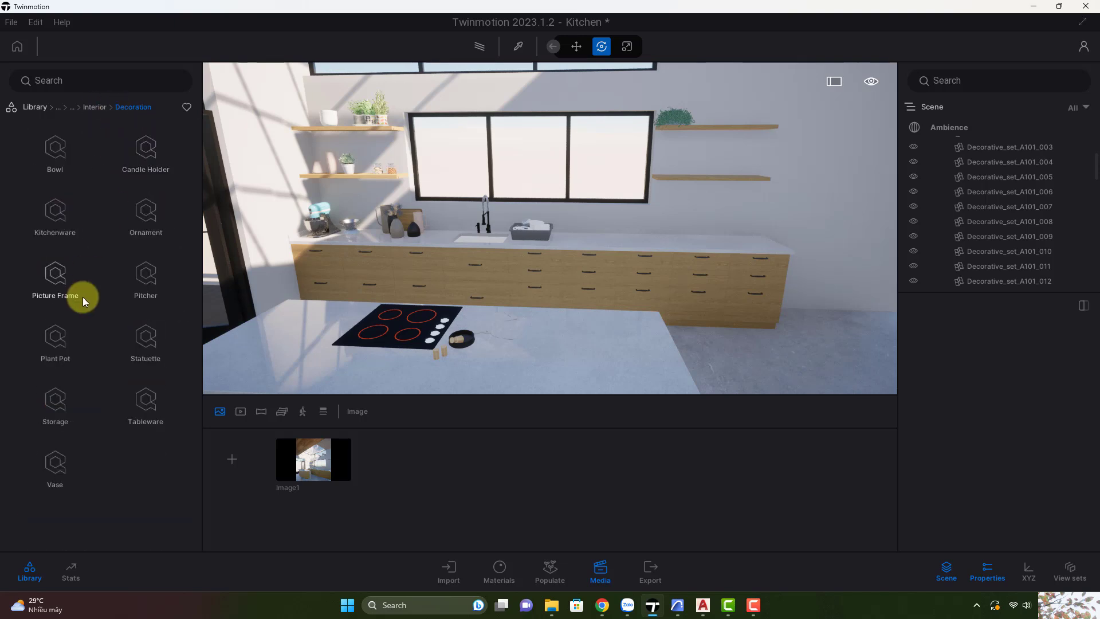
# Step: Download the Stone Pot, both Travel Coffee Cups, the Marble Mortar and the Marble Pestle from the Megascans Kitchenware category
pyautogui.click(65, 221)
pyautogui.scroll(-1, 67, 222)
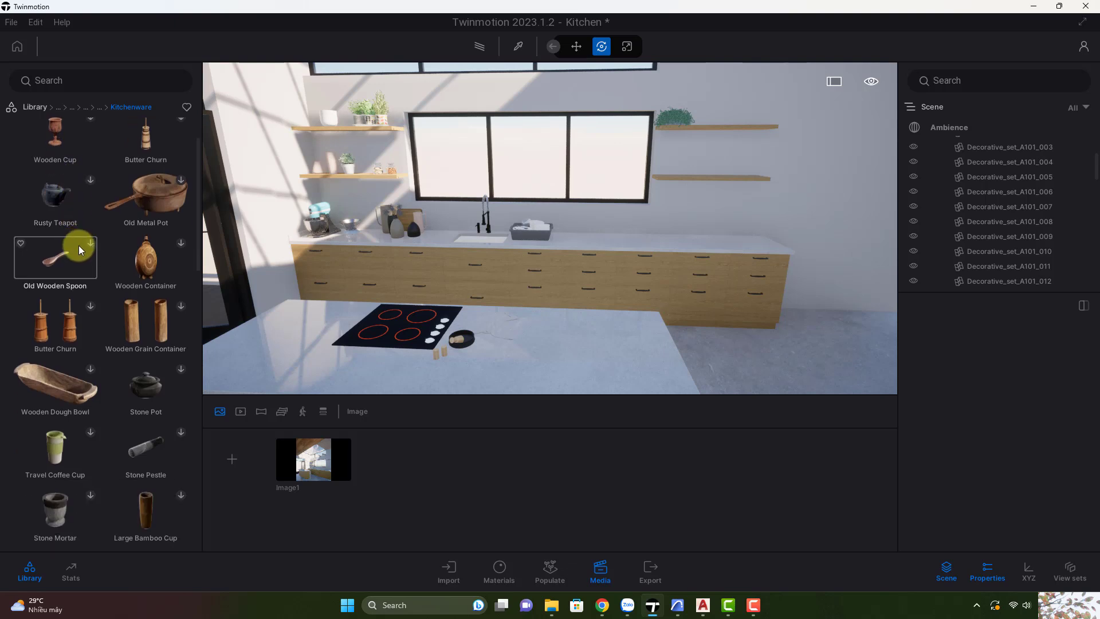
pyautogui.click(181, 368)
pyautogui.click(91, 431)
pyautogui.scroll(-2, 112, 375)
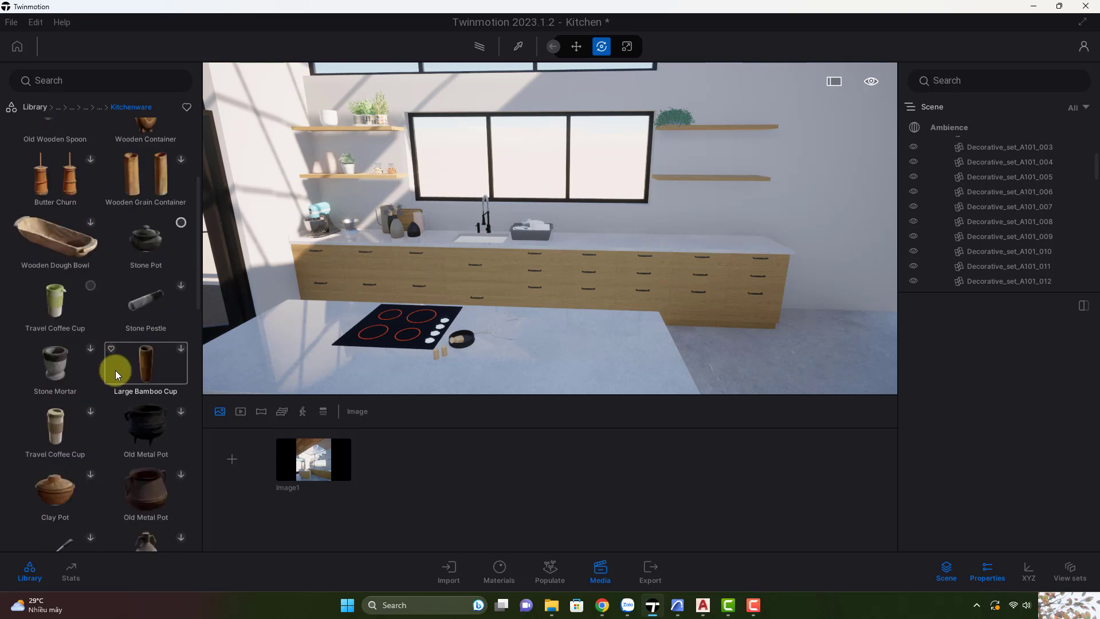
pyautogui.click(90, 417)
pyautogui.scroll(-1, 106, 381)
pyautogui.scroll(-3, 106, 380)
pyautogui.click(180, 407)
pyautogui.click(91, 407)
# Step: Place the Stone Pot on the empty lower shelf on the other side of the window and scale it
pyautogui.scroll(-1, 108, 395)
pyautogui.scroll(-5, 129, 383)
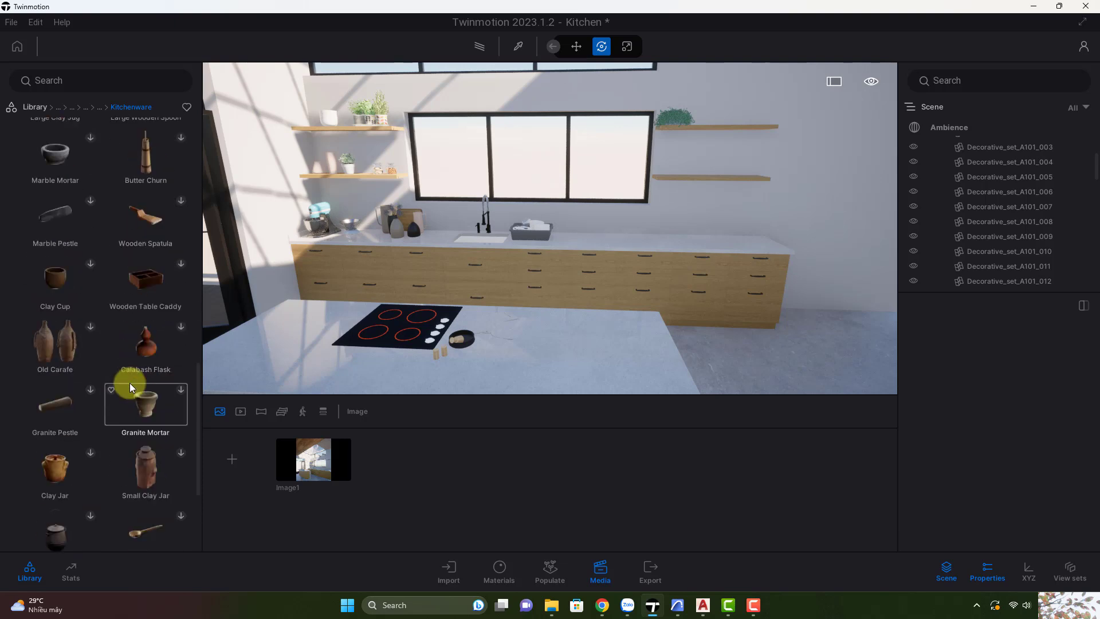
pyautogui.scroll(-2, 129, 384)
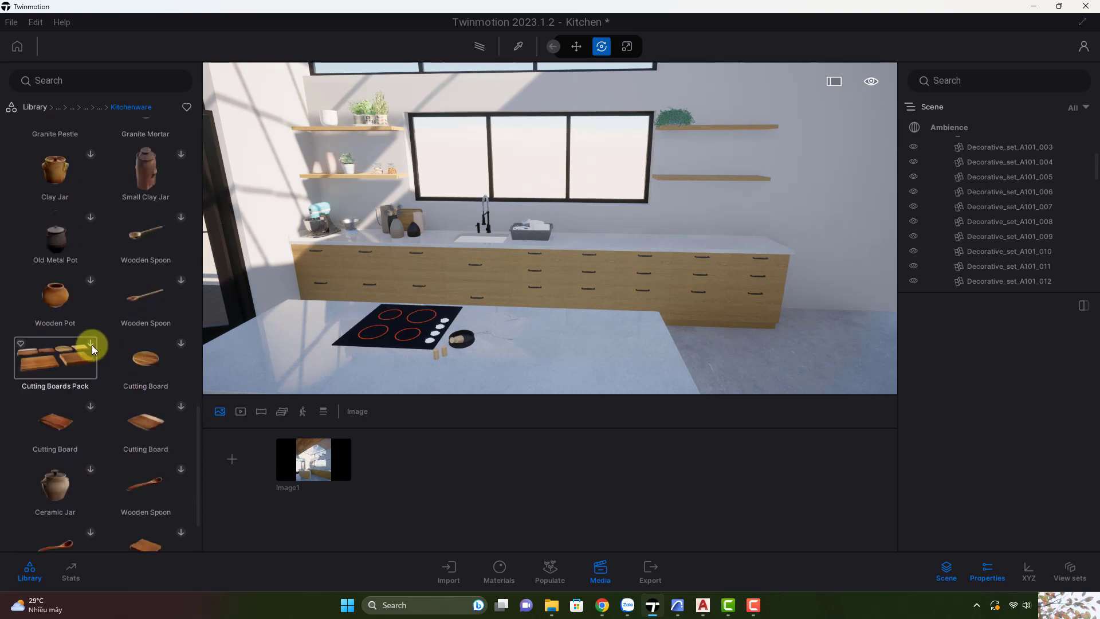
pyautogui.scroll(-10, 93, 363)
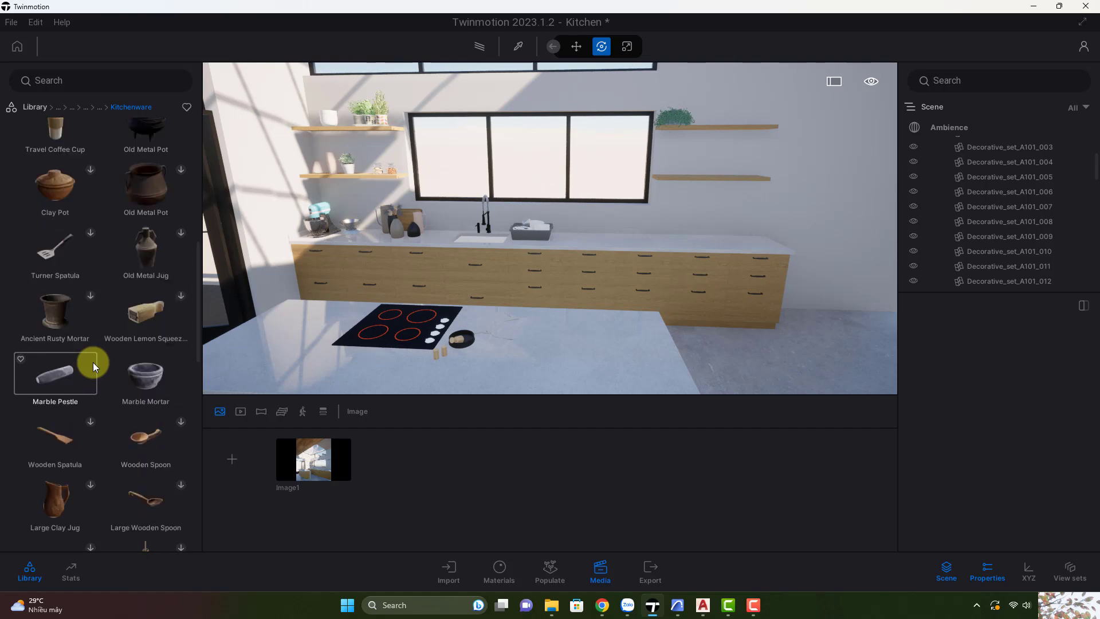
pyautogui.moveTo(148, 276); pyautogui.dragTo(459, 300)
pyautogui.scroll(5, 471, 317)
pyautogui.click(626, 46)
pyautogui.moveTo(508, 292); pyautogui.dragTo(528, 206)
# Step: Place the Marble Mortar on the lower shelf beside the Stone Pot, adjust its position and scale it up
pyautogui.scroll(-5, 102, 357)
pyautogui.moveTo(146, 429); pyautogui.dragTo(404, 290)
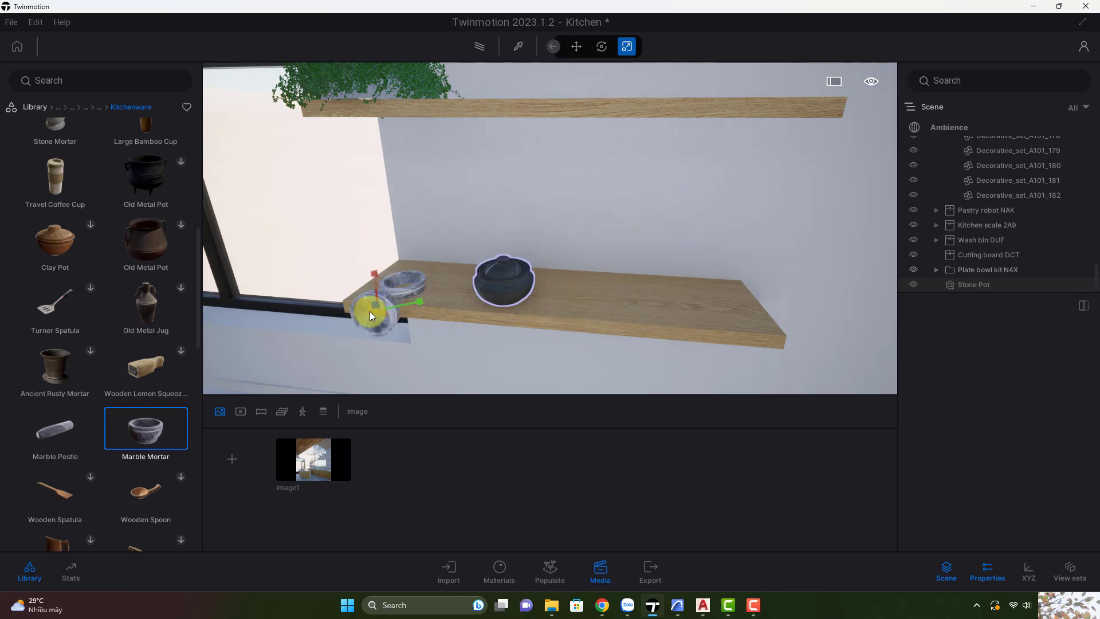
pyautogui.keyDown('shift'); pyautogui.moveTo(380, 312); pyautogui.dragTo(456, 225, button='middle'); pyautogui.keyUp('shift')
pyautogui.click(575, 47)
pyautogui.click(403, 281)
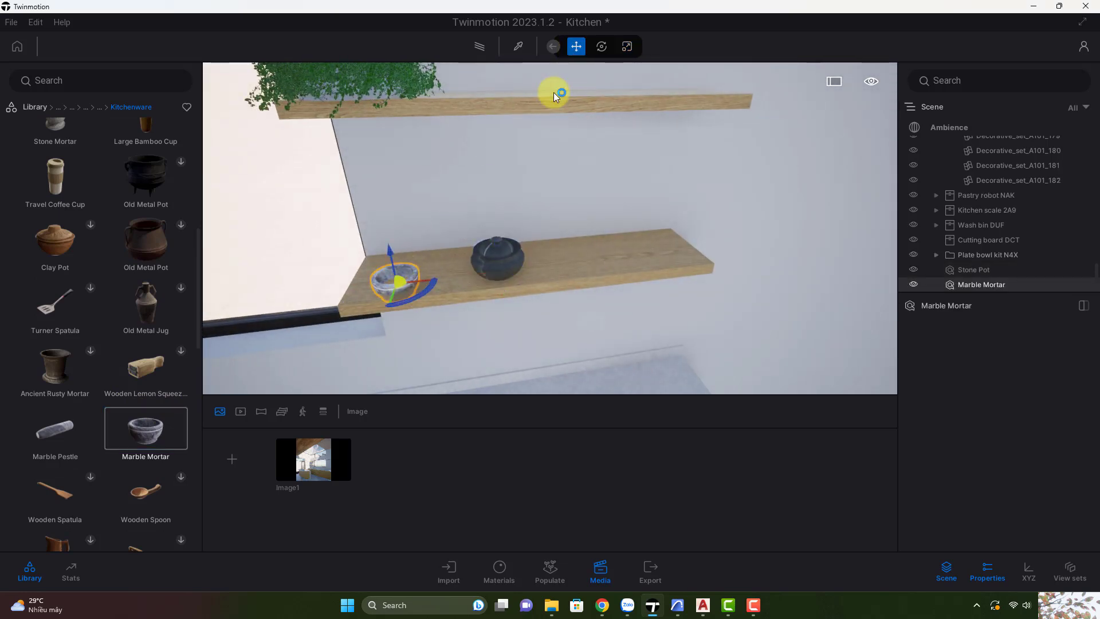
pyautogui.moveTo(400, 282); pyautogui.dragTo(404, 278)
pyautogui.click(568, 46)
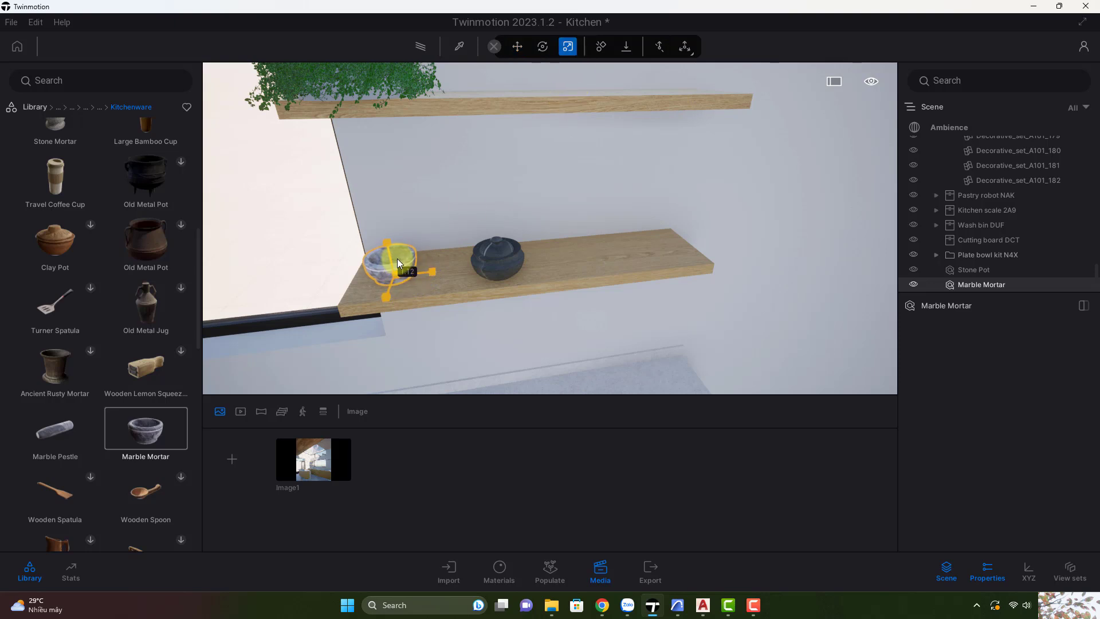
# Step: Place the Marble Pestle in the mortar and rotate it so that it leans against the rim
pyautogui.click(57, 428)
pyautogui.scroll(3, 353, 343)
pyautogui.moveTo(383, 292)
pyautogui.mouseDown()
pyautogui.moveTo(406, 294)
pyautogui.moveTo(372, 290)
pyautogui.moveTo(384, 296)
pyautogui.mouseUp()
pyautogui.press('r')
pyautogui.moveTo(349, 252); pyautogui.dragTo(348, 239)
pyautogui.keyDown('shift'); pyautogui.moveTo(383, 287); pyautogui.dragTo(412, 284, button='middle'); pyautogui.keyUp('shift')
pyautogui.moveTo(411, 284); pyautogui.dragTo(401, 292)
pyautogui.keyDown('shift'); pyautogui.moveTo(400, 292); pyautogui.dragTo(335, 290, button='middle'); pyautogui.keyUp('shift')
pyautogui.moveTo(314, 262); pyautogui.dragTo(309, 256)
pyautogui.keyDown('shift'); pyautogui.moveTo(308, 256); pyautogui.dragTo(393, 276, button='middle'); pyautogui.keyUp('shift')
pyautogui.moveTo(394, 276); pyautogui.dragTo(400, 282)
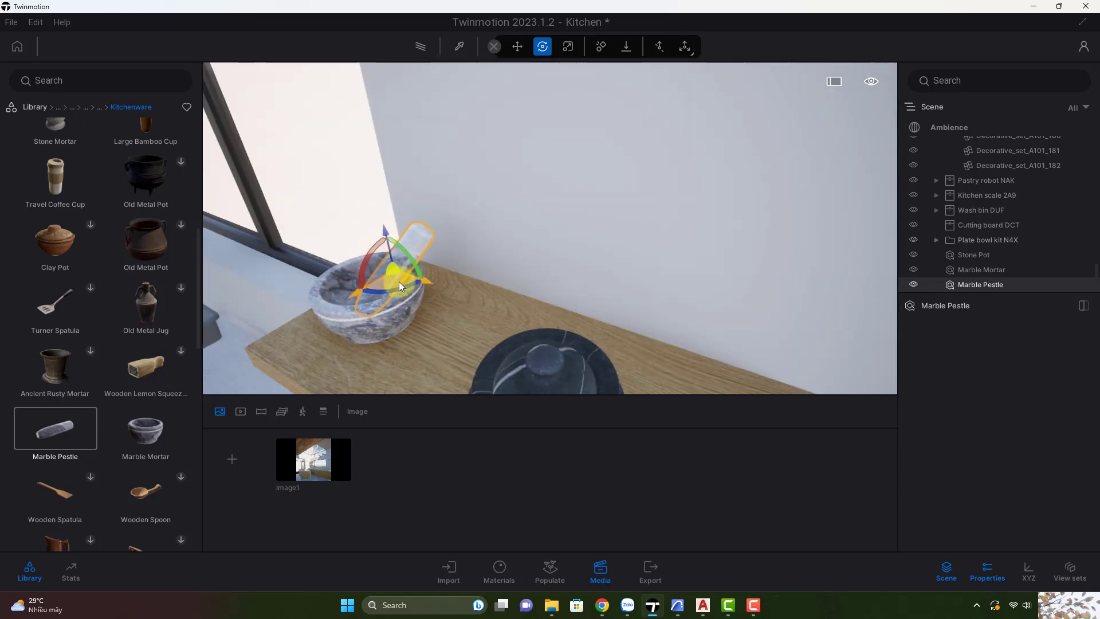
pyautogui.press('Escape')
# Step: Move the Stone Pot along the lower shelf, closer to the Marble Mortar
pyautogui.scroll(-5, 460, 310)
pyautogui.keyDown('shift'); pyautogui.moveTo(459, 309); pyautogui.dragTo(452, 310, button='middle'); pyautogui.keyUp('shift')
pyautogui.click(545, 287)
pyautogui.moveTo(545, 287); pyautogui.dragTo(519, 279)
pyautogui.press('Escape')
# Step: Place the brown-and-white Travel Coffee Cup on the outer end of the upper herb shelf, beside the white bowls
pyautogui.scroll(3, 128, 274)
pyautogui.moveTo(55, 359); pyautogui.dragTo(400, 239)
pyautogui.scroll(-5, 475, 301)
pyautogui.scroll(2, 409, 279)
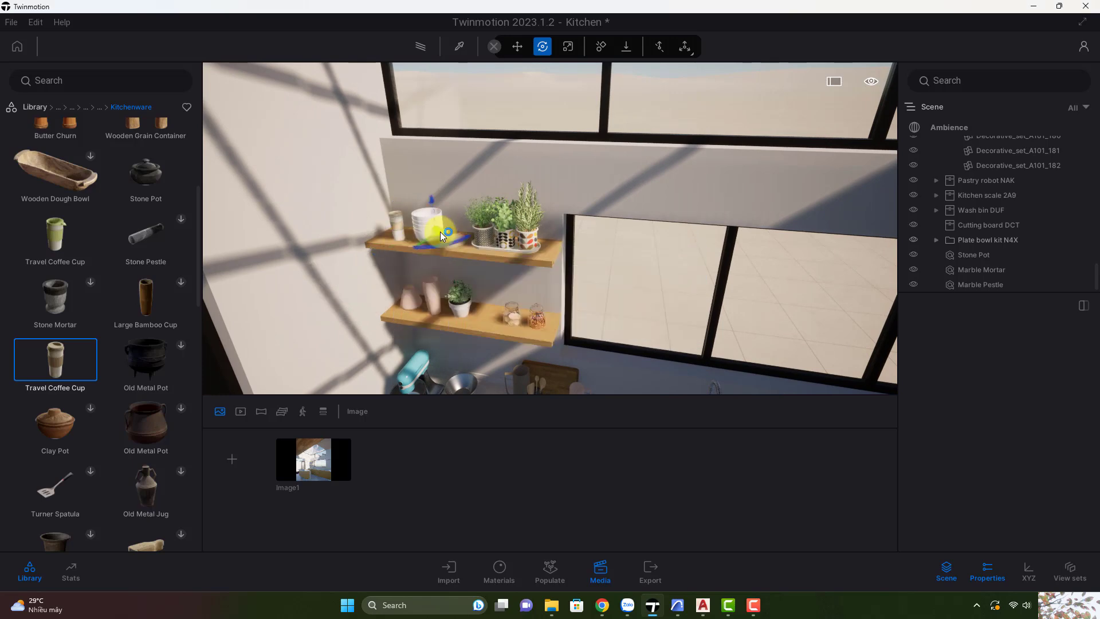
pyautogui.click(430, 236)
pyautogui.click(396, 228)
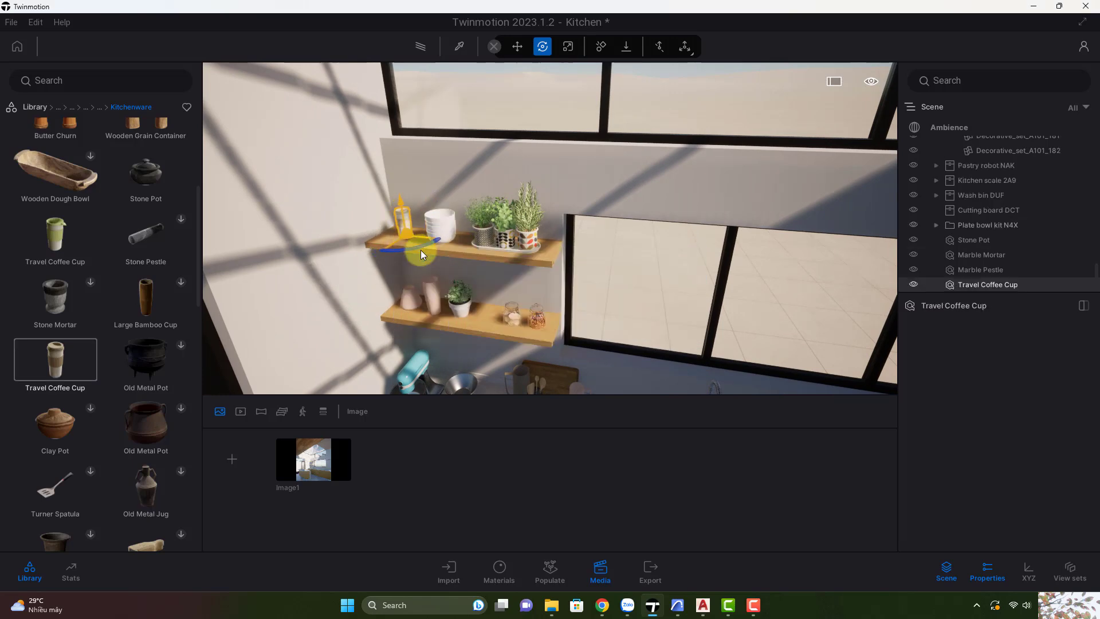
pyautogui.press('Escape')
pyautogui.moveTo(408, 238); pyautogui.dragTo(498, 294, button='middle')
# Step: Download the Wooden Dough Bowl, place it on the upper shelf beside the trailing plant and scale it
pyautogui.scroll(-4, 498, 294)
pyautogui.click(90, 156)
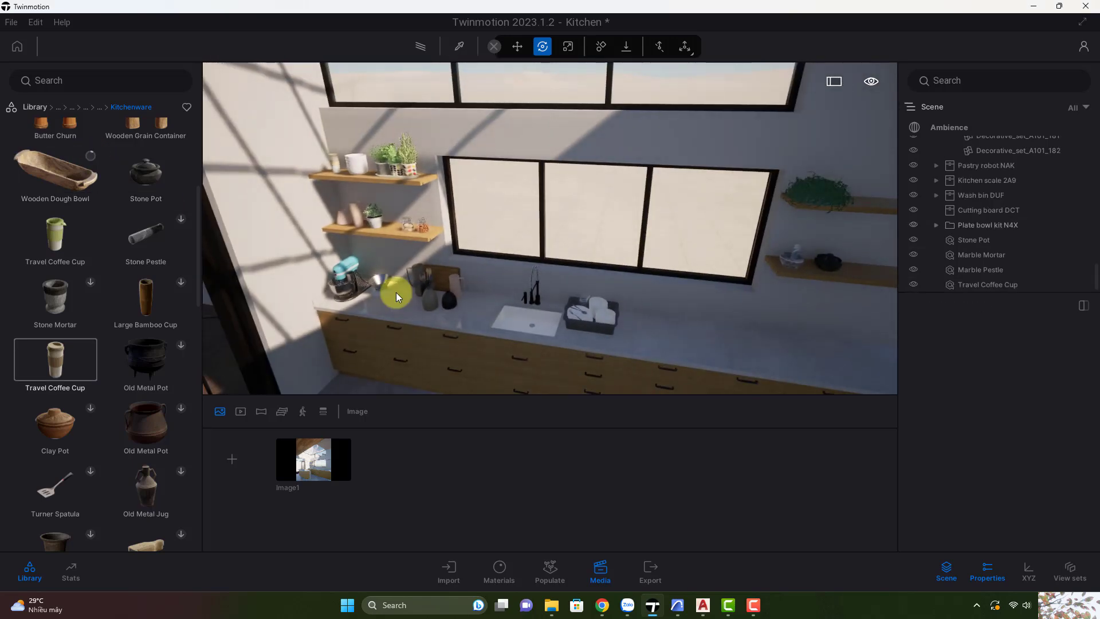
pyautogui.moveTo(482, 304); pyautogui.dragTo(496, 302, button='right')
pyautogui.scroll(-6, 152, 371)
pyautogui.scroll(-4, 151, 373)
pyautogui.moveTo(198, 430); pyautogui.dragTo(200, 198)
pyautogui.moveTo(69, 383); pyautogui.dragTo(536, 331)
pyautogui.press('e')
pyautogui.click(568, 46)
pyautogui.moveTo(532, 325); pyautogui.dragTo(520, 377)
# Step: Browse the Megascans interior decoration categories, including Ornament and Pitcher, for more shelf props
pyautogui.click(98, 107)
pyautogui.click(66, 203)
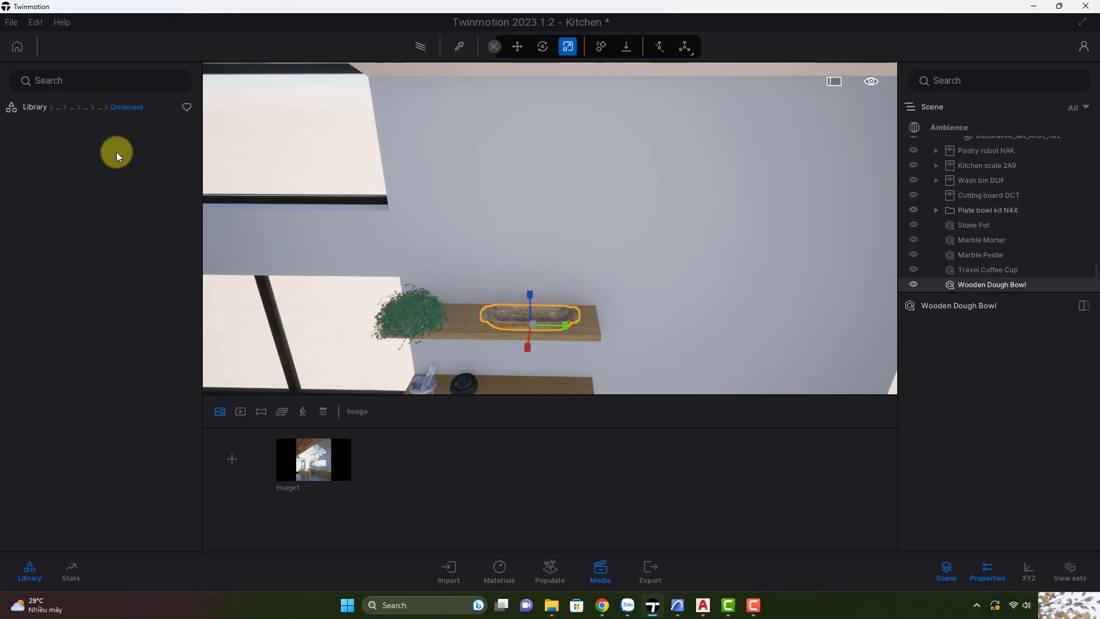
pyautogui.click(98, 108)
pyautogui.click(63, 150)
pyautogui.scroll(-1, 107, 242)
pyautogui.scroll(-3, 108, 246)
pyautogui.click(118, 108)
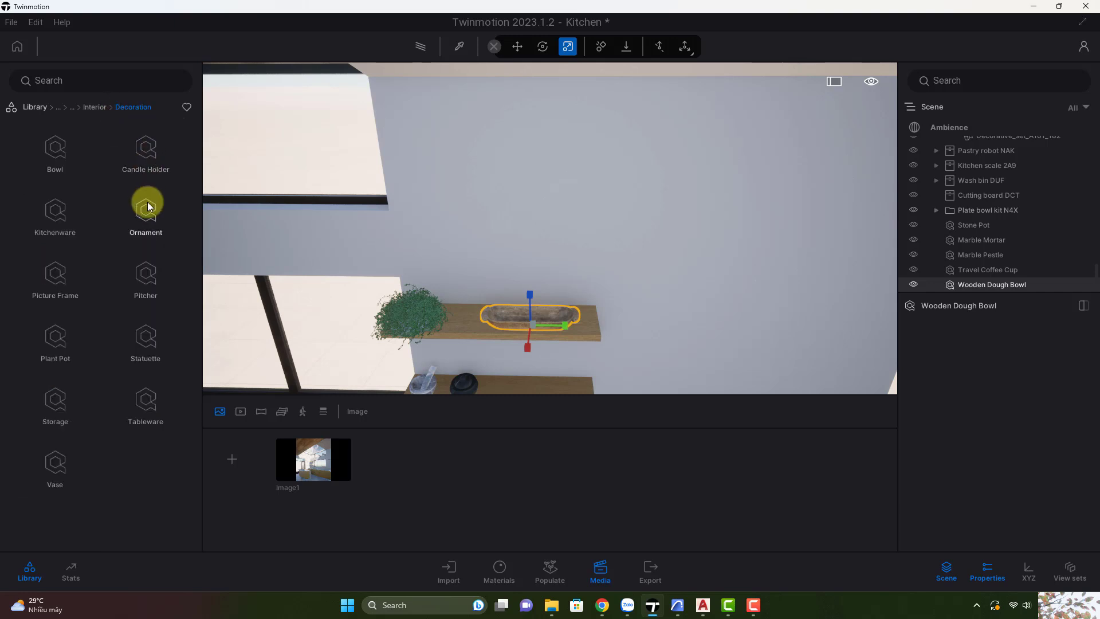
pyautogui.click(147, 265)
pyautogui.click(101, 109)
# Step: Download the Stone Candle Holder and the tall speckled Candle Holder from the Megascans Candle Holder category
pyautogui.click(139, 148)
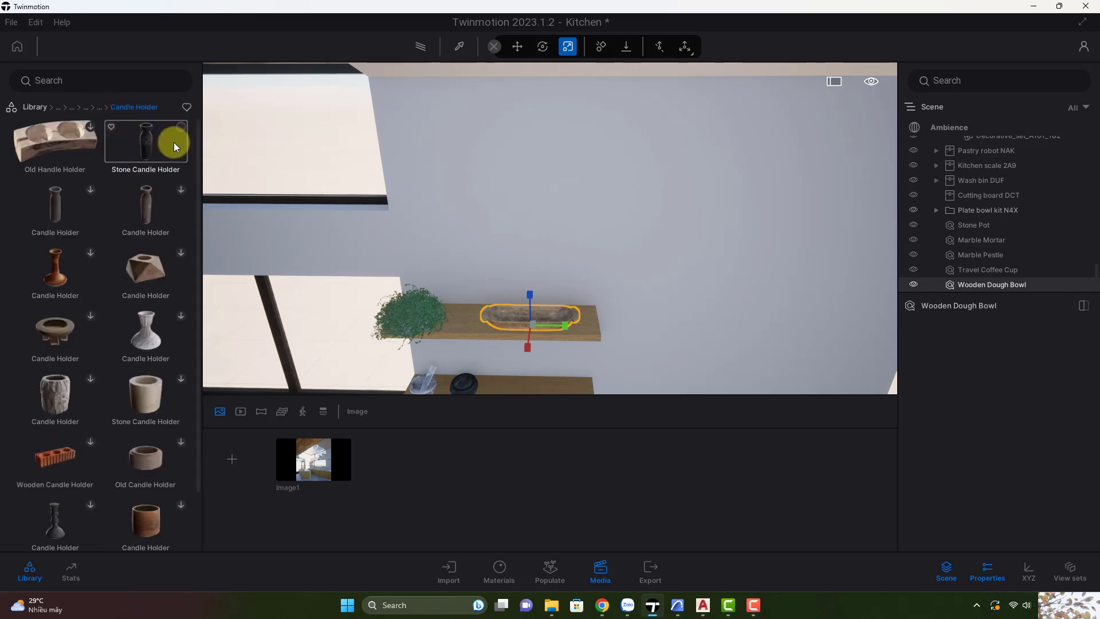
pyautogui.click(179, 190)
pyautogui.scroll(-1, 160, 220)
pyautogui.scroll(1, 140, 250)
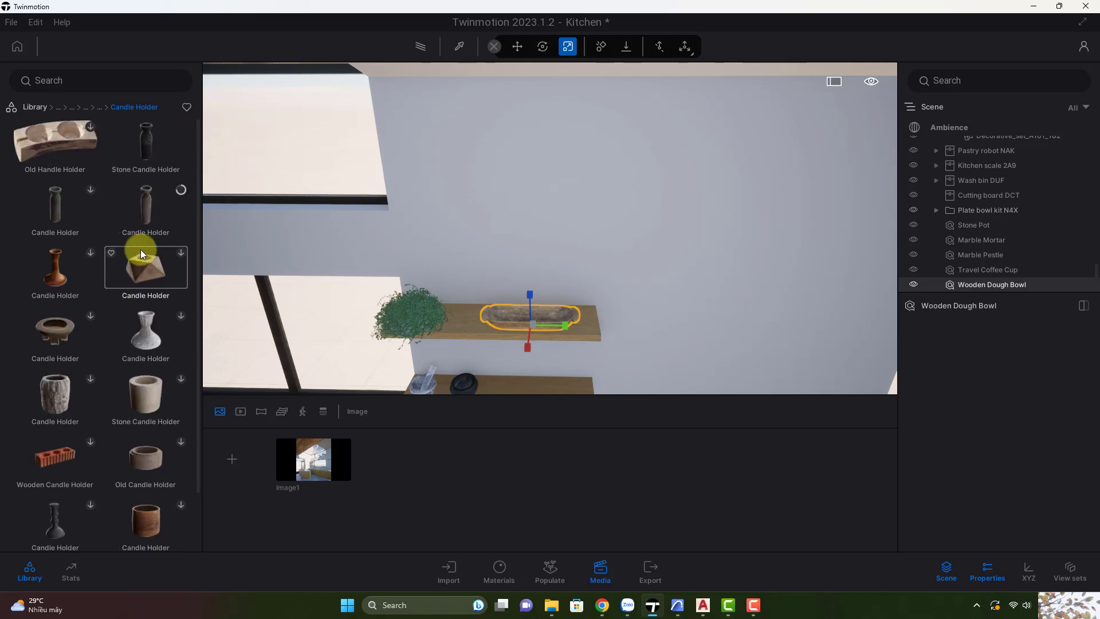
# Step: Place the Stone Candle Holder on the upper shelf between the trailing plant and the Wooden Dough Bowl
pyautogui.moveTo(376, 284); pyautogui.dragTo(355, 338, button='right')
pyautogui.click(138, 146)
pyautogui.scroll(2, 447, 245)
pyautogui.moveTo(447, 246); pyautogui.dragTo(417, 309)
pyautogui.moveTo(548, 321); pyautogui.dragTo(551, 308)
pyautogui.scroll(-3, 552, 309)
pyautogui.keyDown('shift'); pyautogui.moveTo(534, 329); pyautogui.dragTo(435, 324, button='middle'); pyautogui.keyUp('shift')
# Step: Place the tall speckled Candle Holder on the lower shelf beside the Stone Pot
pyautogui.moveTo(146, 204); pyautogui.dragTo(508, 305)
pyautogui.scroll(-3, 509, 305)
pyautogui.keyDown('shift'); pyautogui.moveTo(509, 305); pyautogui.dragTo(462, 321, button='middle'); pyautogui.keyUp('shift')
pyautogui.scroll(4, 459, 322)
pyautogui.press('Escape')
pyautogui.moveTo(456, 322); pyautogui.dragTo(198, 208)
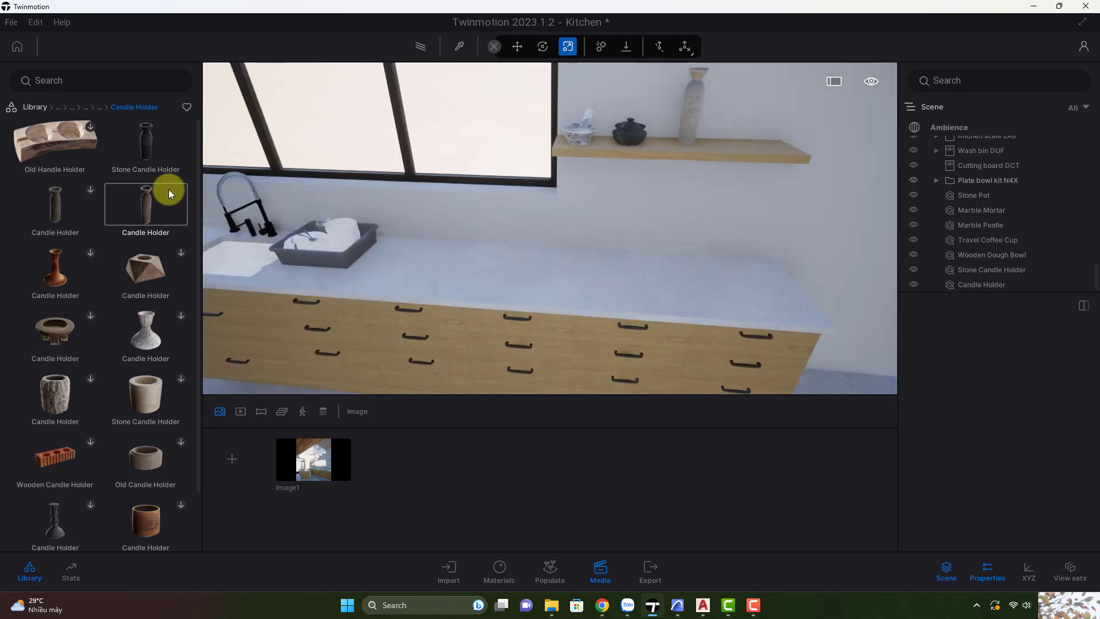
# Step: Place the Cutting Boards Pack from the Megascans Kitchenware category on the wall countertop beside the wash bin
pyautogui.click(99, 108)
pyautogui.click(63, 229)
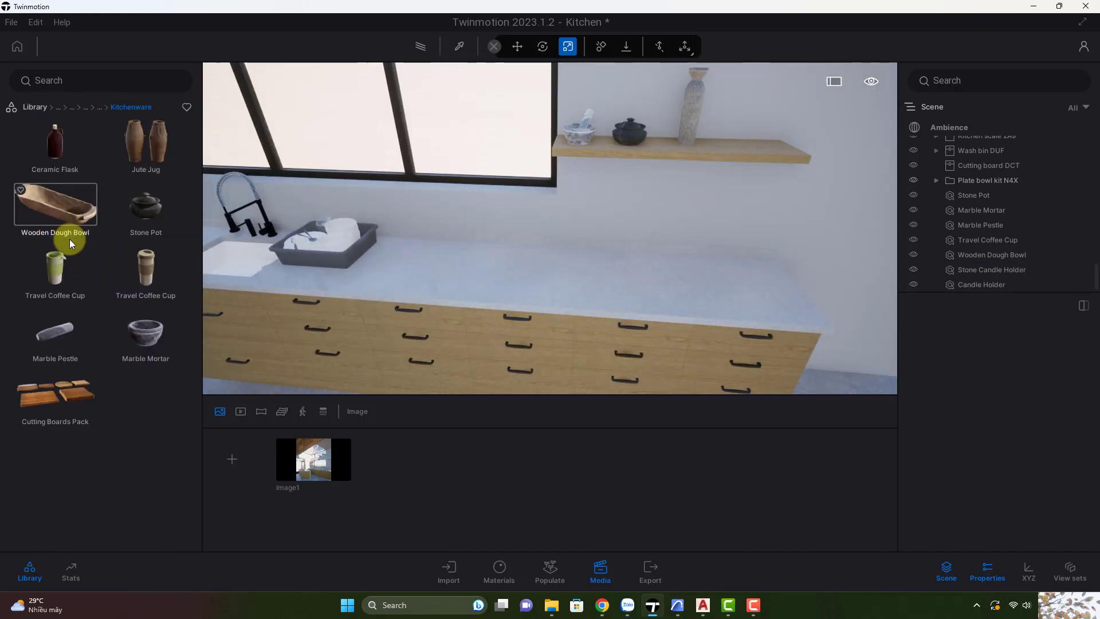
pyautogui.scroll(-3, 69, 275)
pyautogui.moveTo(70, 315); pyautogui.dragTo(494, 266)
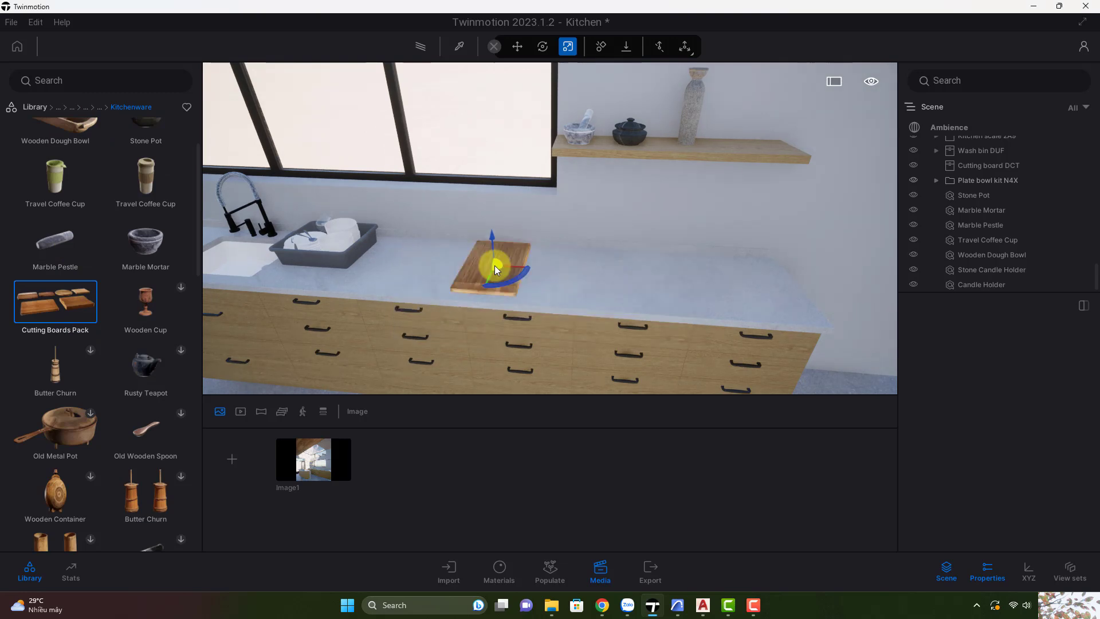
pyautogui.scroll(3, 494, 266)
pyautogui.keyDown('shift'); pyautogui.moveTo(506, 273); pyautogui.dragTo(459, 278, button='middle'); pyautogui.keyUp('shift')
pyautogui.scroll(-1, 957, 264)
pyautogui.scroll(1, 1002, 280)
pyautogui.scroll(-1, 1002, 281)
pyautogui.click(1000, 284)
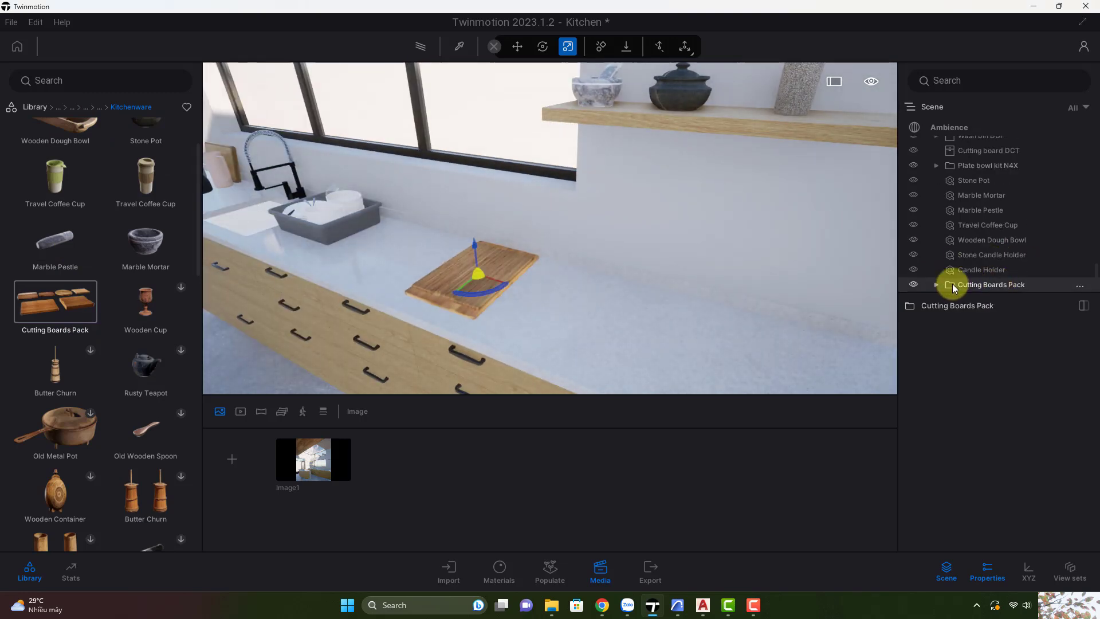
# Step: Stand the Cutting Boards Pack upright against the wall below the shelves and rotate it to lean back
pyautogui.moveTo(485, 277); pyautogui.dragTo(572, 229)
pyautogui.keyDown('shift'); pyautogui.moveTo(572, 228); pyautogui.dragTo(587, 252, button='middle'); pyautogui.keyUp('shift')
pyautogui.moveTo(586, 252); pyautogui.dragTo(583, 244, button='right')
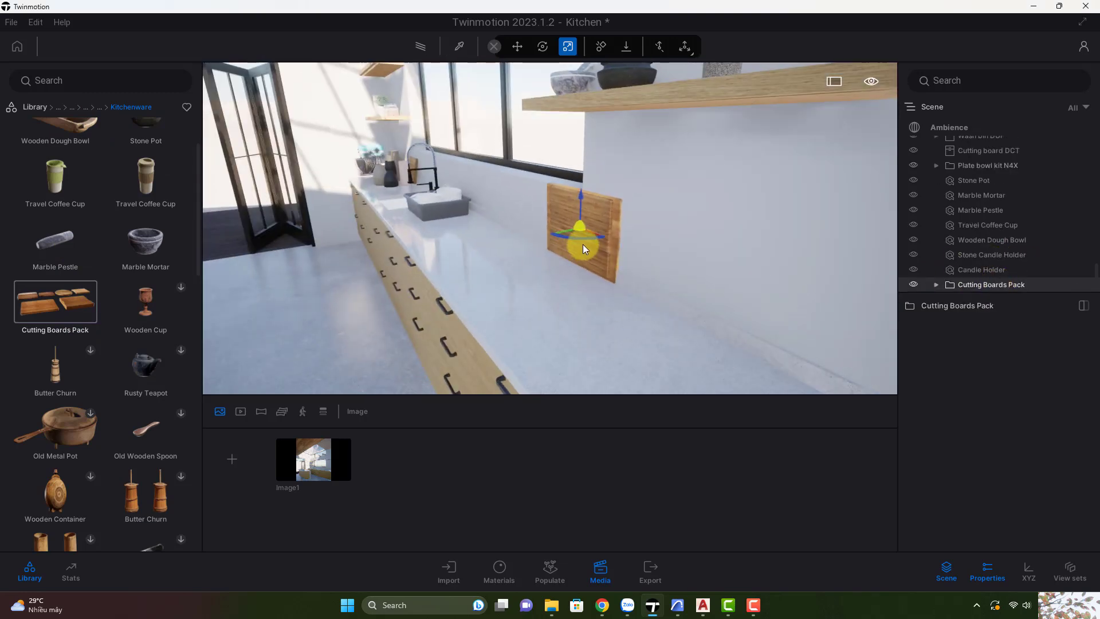
pyautogui.press('e')
pyautogui.moveTo(561, 219); pyautogui.dragTo(562, 211)
pyautogui.keyDown('shift'); pyautogui.moveTo(562, 210); pyautogui.dragTo(546, 238, button='middle'); pyautogui.keyUp('shift')
pyautogui.moveTo(546, 237); pyautogui.dragTo(545, 239)
pyautogui.keyDown('shift'); pyautogui.moveTo(545, 240); pyautogui.dragTo(618, 232, button='middle'); pyautogui.keyUp('shift')
pyautogui.moveTo(644, 232); pyautogui.dragTo(688, 237)
pyautogui.keyDown('shift'); pyautogui.moveTo(690, 247); pyautogui.dragTo(655, 234, button='middle'); pyautogui.keyUp('shift')
pyautogui.doubleClick(655, 234)
pyautogui.moveTo(587, 175); pyautogui.dragTo(572, 177)
# Step: Delete Cutting Boards Pack 03, 04 and 05 from the Cutting Boards Pack group
pyautogui.click(994, 243)
pyautogui.click(986, 253)
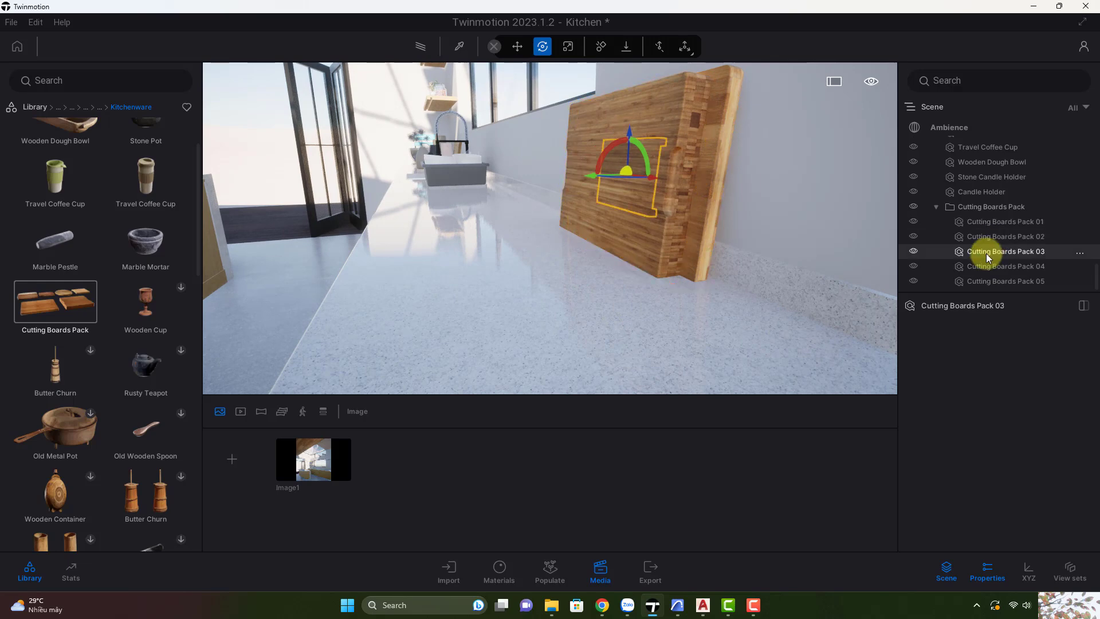
pyautogui.press('Delete')
pyautogui.click(988, 254)
pyautogui.press('Delete')
pyautogui.click(989, 259)
pyautogui.click(988, 269)
pyautogui.press('Delete')
pyautogui.click(988, 284)
pyautogui.press('Delete')
# Step: Select the two remaining cutting boards together and fine-tune their placement against the wall
pyautogui.click(680, 201)
pyautogui.keyDown('shift'); pyautogui.moveTo(738, 237); pyautogui.dragTo(698, 239, button='middle'); pyautogui.keyUp('shift')
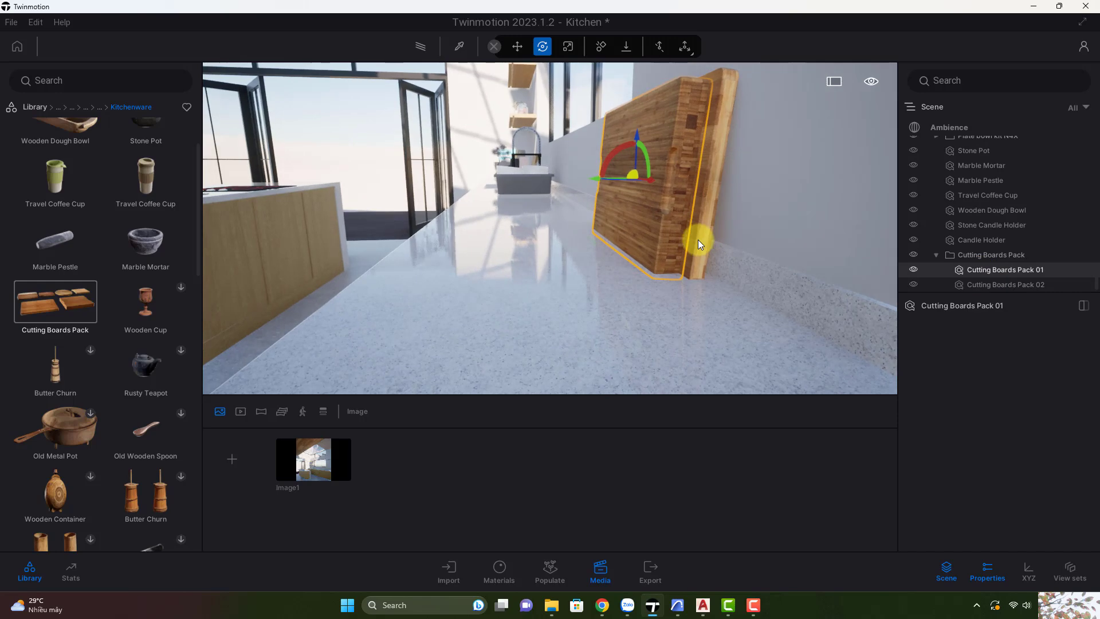
pyautogui.keyDown('ctrl'); pyautogui.click(698, 239); pyautogui.keyUp('ctrl')
pyautogui.moveTo(646, 140); pyautogui.dragTo(646, 132)
pyautogui.keyDown('shift'); pyautogui.moveTo(645, 133); pyautogui.dragTo(596, 173, button='middle'); pyautogui.keyUp('shift')
pyautogui.moveTo(596, 173); pyautogui.dragTo(596, 173)
pyautogui.scroll(-6, 597, 174)
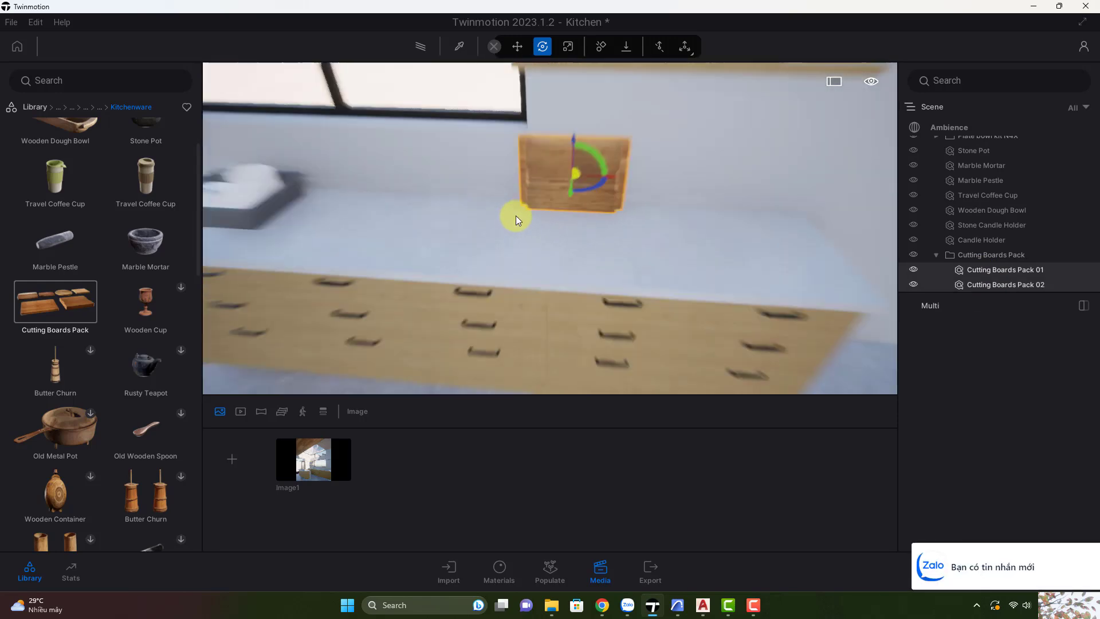
# Step: Recall the saved Image1 view and open the Vat dung bep folder in the user library
pyautogui.click(321, 444)
pyautogui.click(564, 323)
pyautogui.press('Escape')
pyautogui.scroll(3, 538, 305)
pyautogui.moveTo(535, 305); pyautogui.dragTo(506, 298)
pyautogui.click(843, 410)
pyautogui.click(47, 107)
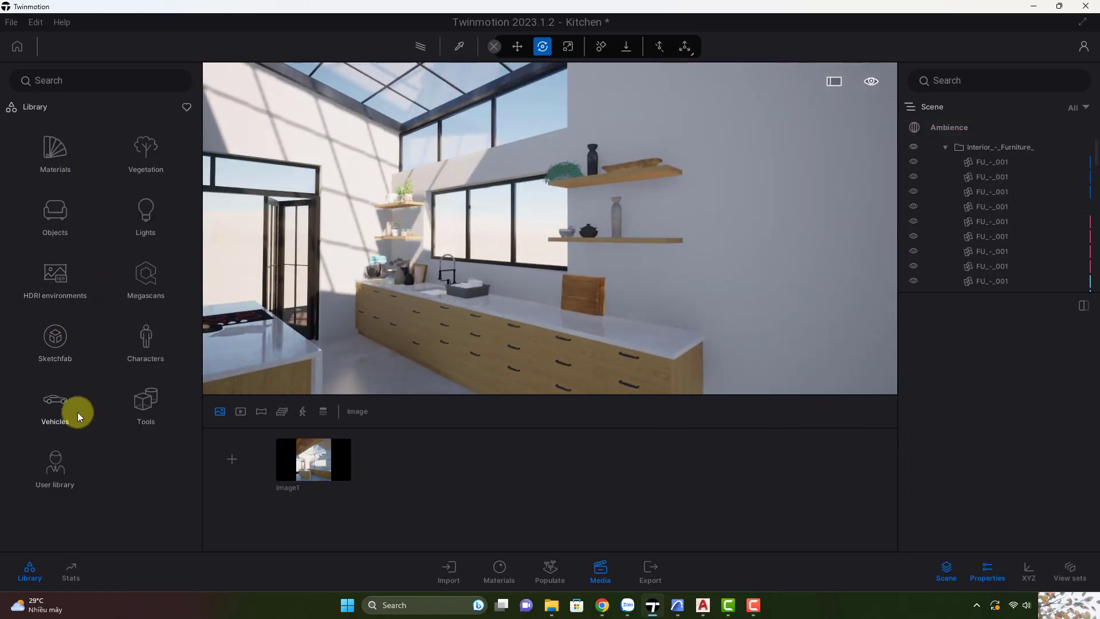
pyautogui.click(78, 402)
pyautogui.scroll(-5, 75, 393)
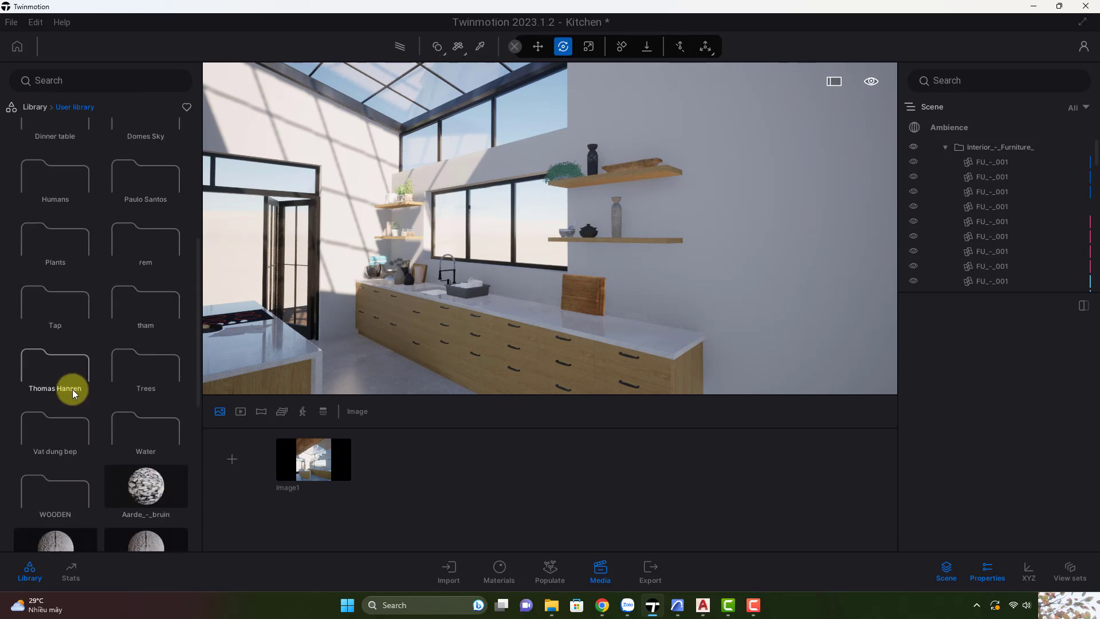
pyautogui.click(57, 427)
# Step: Place the Cooktop model with its pots on the island next to the existing red-ringed cooktop
pyautogui.moveTo(405, 287); pyautogui.dragTo(354, 300)
pyautogui.scroll(-1, 128, 368)
pyautogui.moveTo(146, 512); pyautogui.dragTo(425, 327)
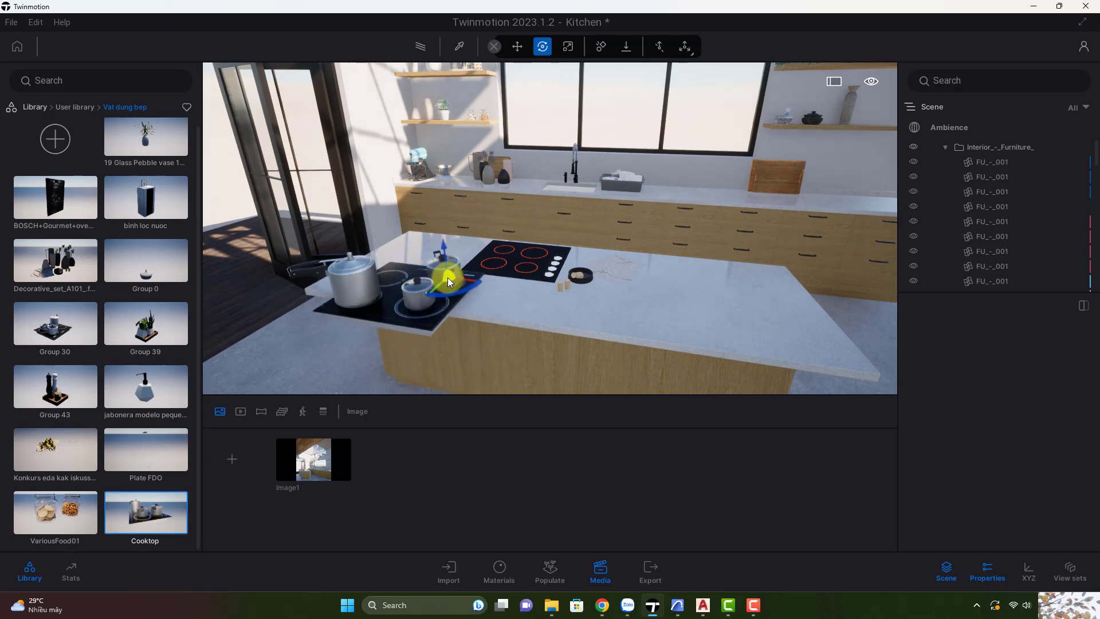
pyautogui.click(448, 277)
pyautogui.keyDown('shift'); pyautogui.moveTo(527, 270); pyautogui.dragTo(477, 326, button='middle'); pyautogui.keyUp('shift')
pyautogui.scroll(-2, 1003, 275)
pyautogui.moveTo(1094, 172); pyautogui.dragTo(1092, 290)
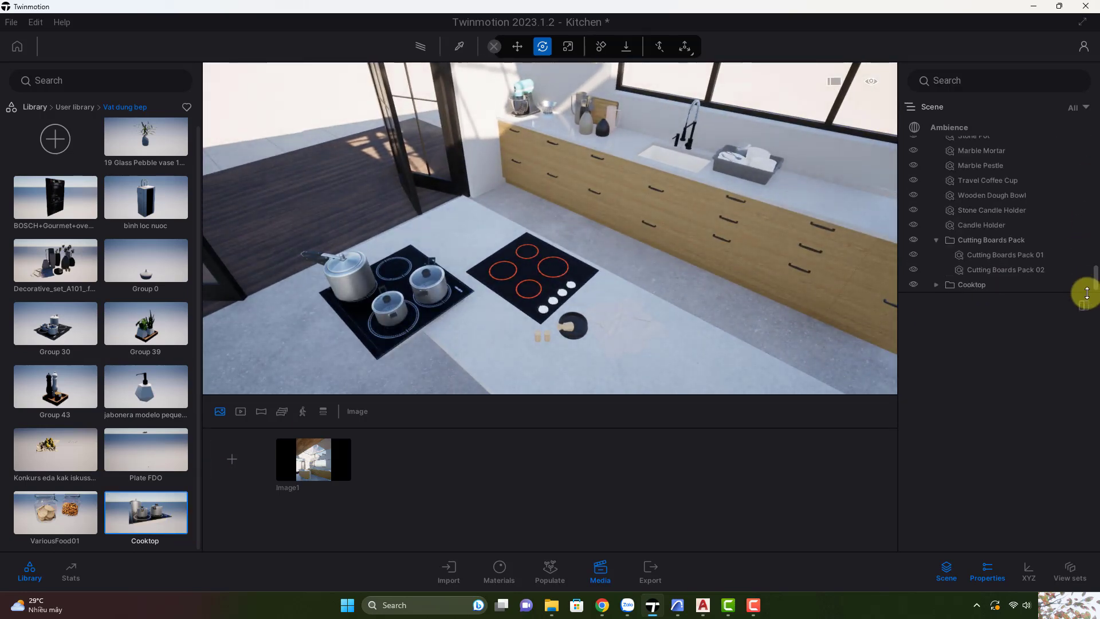
# Step: Move the new Cooktop with pots to the existing cooktop's spot and delete the red-ringed cooktop
pyautogui.doubleClick(963, 286)
pyautogui.moveTo(315, 344); pyautogui.dragTo(584, 283)
pyautogui.keyDown('shift'); pyautogui.moveTo(583, 284); pyautogui.dragTo(603, 217, button='middle'); pyautogui.keyUp('shift')
pyautogui.moveTo(603, 218); pyautogui.dragTo(627, 263)
pyautogui.keyDown('shift'); pyautogui.moveTo(628, 267); pyautogui.dragTo(378, 257, button='middle'); pyautogui.keyUp('shift')
pyautogui.click(377, 257)
pyautogui.scroll(-4, 402, 258)
pyautogui.press('Delete')
# Step: Place the Konkurs eda kak iskusstvo fruit set on the island and move it towards the free end
pyautogui.keyDown('shift'); pyautogui.moveTo(442, 273); pyautogui.dragTo(466, 278, button='middle'); pyautogui.keyUp('shift')
pyautogui.moveTo(69, 450); pyautogui.dragTo(546, 250)
pyautogui.press('s')
pyautogui.press('d')
pyautogui.moveTo(1093, 156); pyautogui.dragTo(1088, 290)
pyautogui.moveTo(541, 267); pyautogui.dragTo(693, 269)
pyautogui.moveTo(554, 262); pyautogui.dragTo(549, 311)
# Step: Move the loose black berries (Line043) from the middle of the island to beside the fruit plate
pyautogui.scroll(5, 549, 308)
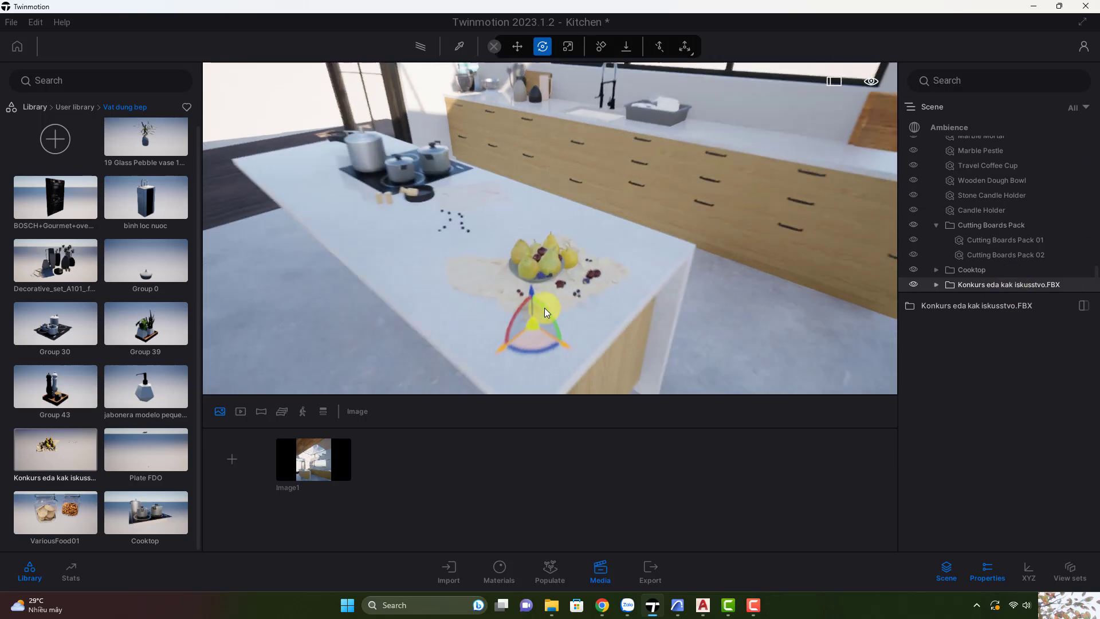
pyautogui.click(489, 295)
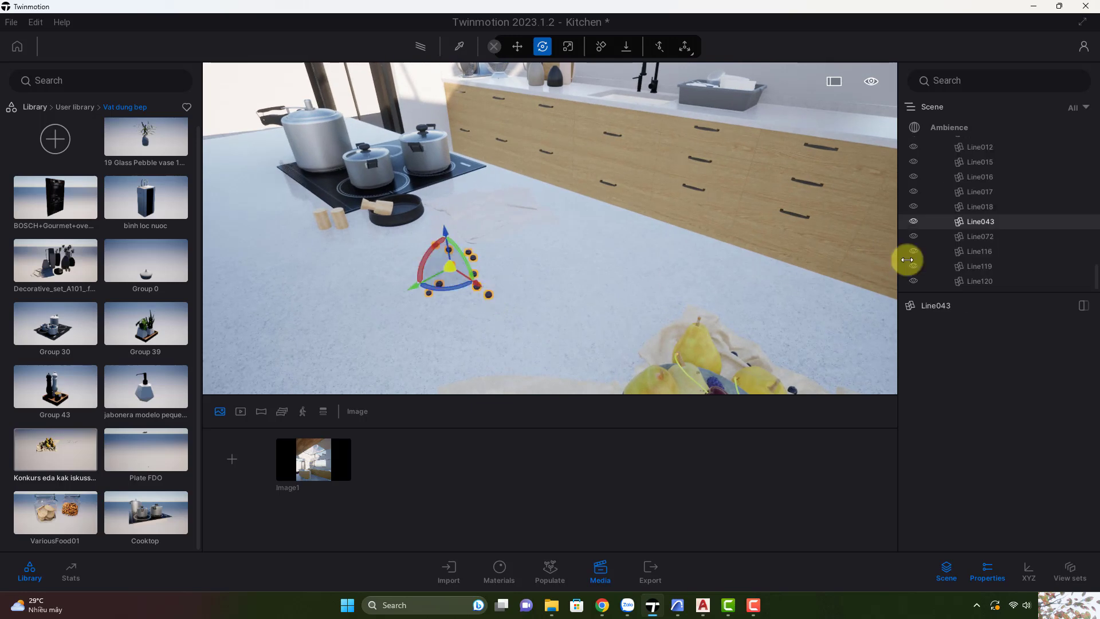
pyautogui.keyDown('ctrl'); pyautogui.click(969, 239); pyautogui.keyUp('ctrl')
pyautogui.click(492, 292)
pyautogui.scroll(-5, 494, 287)
pyautogui.moveTo(518, 252); pyautogui.dragTo(572, 319)
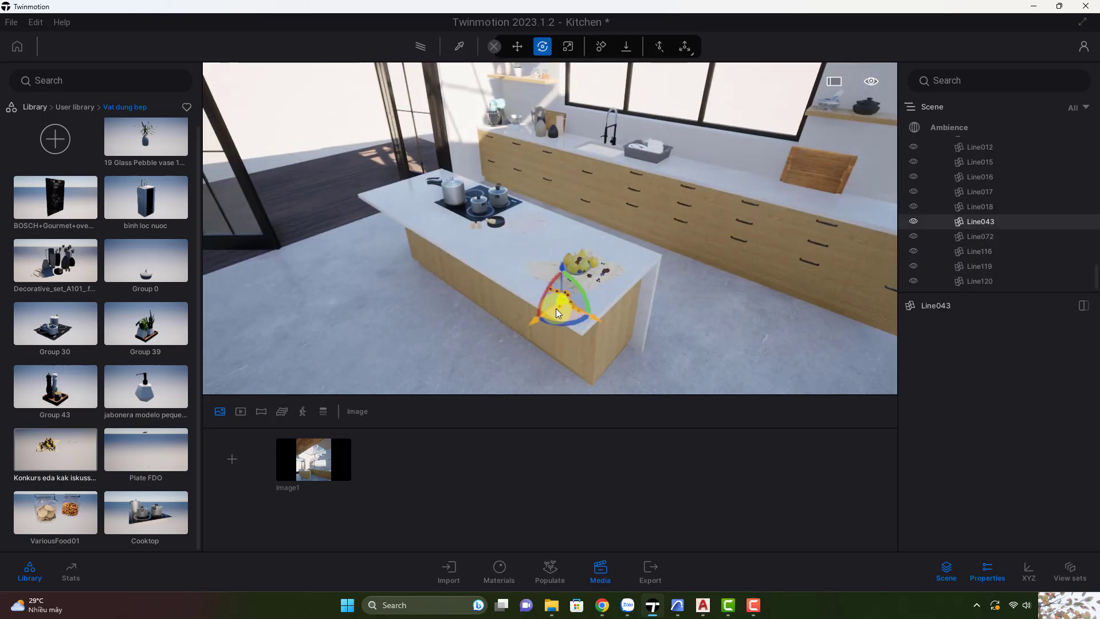
pyautogui.moveTo(650, 321); pyautogui.dragTo(567, 315)
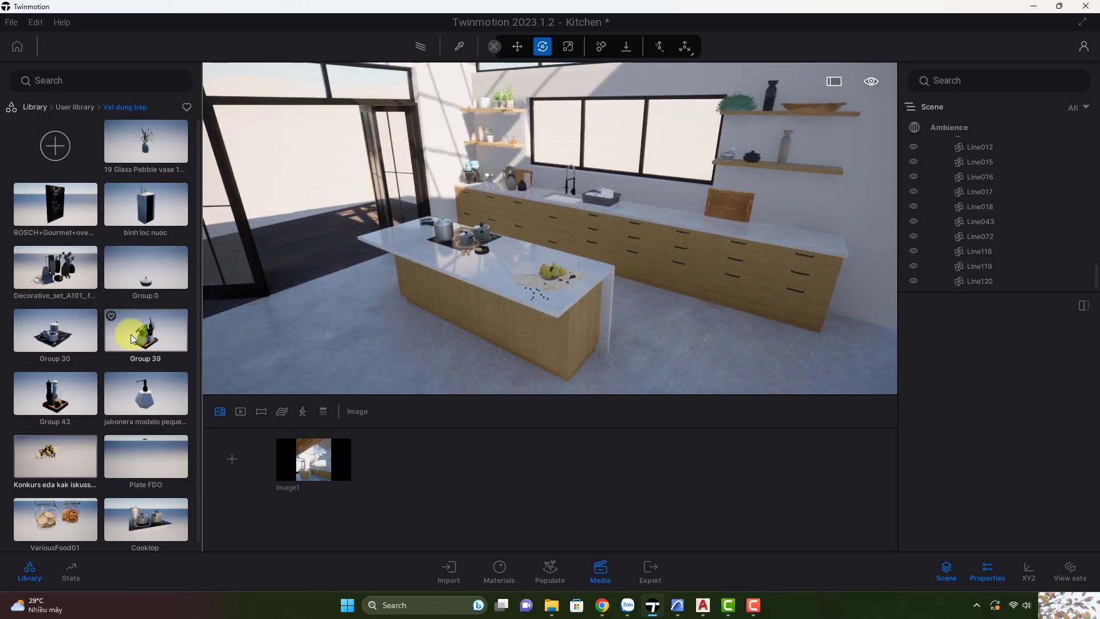
# Step: Place the white flower pot Component_410 from the user library's Plants folder on the countertop before the cutting boards
pyautogui.click(78, 106)
pyautogui.scroll(-5, 65, 253)
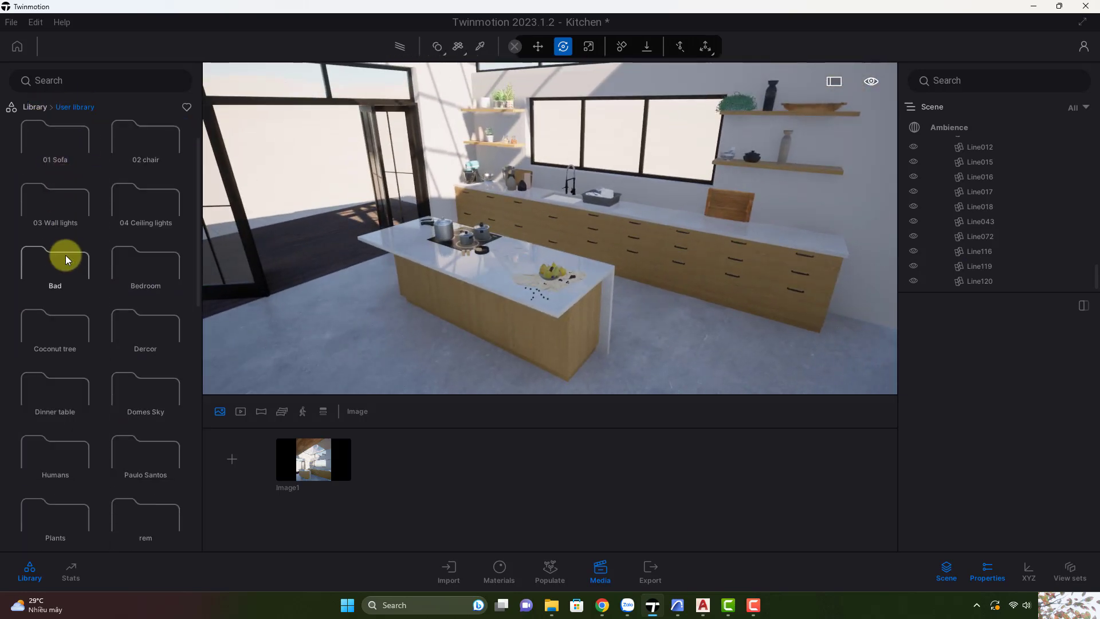
pyautogui.click(63, 411)
pyautogui.moveTo(196, 198); pyautogui.dragTo(520, 319)
pyautogui.press('w')
pyautogui.press('d')
pyautogui.keyDown('shift'); pyautogui.moveTo(562, 329); pyautogui.dragTo(558, 330, button='middle'); pyautogui.keyUp('shift')
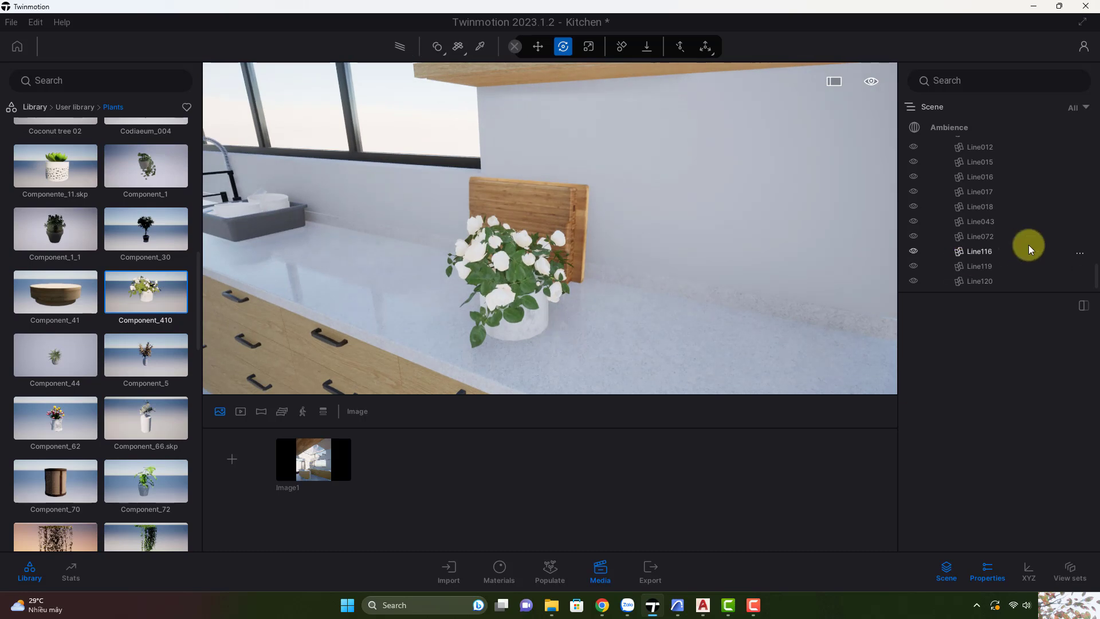
# Step: Slightly adjust the placement of the white flower pot on the countertop beside the cutting boards and deselect it
pyautogui.scroll(-2, 1019, 245)
pyautogui.click(1086, 284)
pyautogui.moveTo(515, 338)
pyautogui.mouseDown()
pyautogui.moveTo(454, 334)
pyautogui.moveTo(528, 332)
pyautogui.mouseUp()
pyautogui.press('Escape')
pyautogui.press('s')
pyautogui.moveTo(560, 314); pyautogui.dragTo(577, 323, button='right')
pyautogui.moveTo(577, 324); pyautogui.dragTo(518, 295)
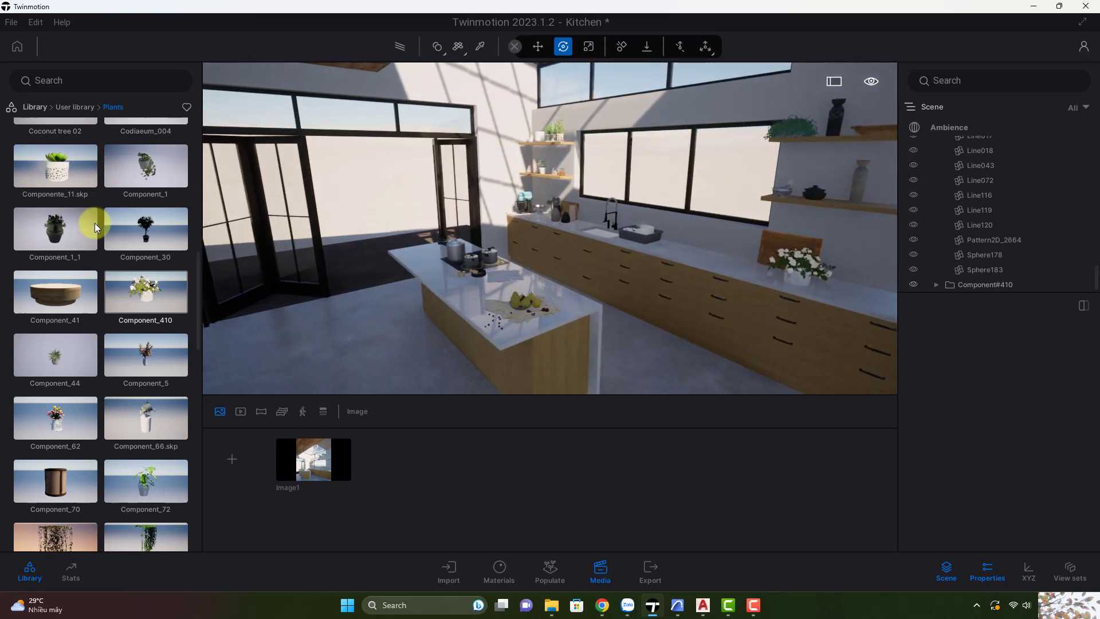
# Step: Place the tham.fbx_1 rug from the user library's tham folder on the floor between the island and the counter
pyautogui.click(74, 107)
pyautogui.scroll(-5, 77, 228)
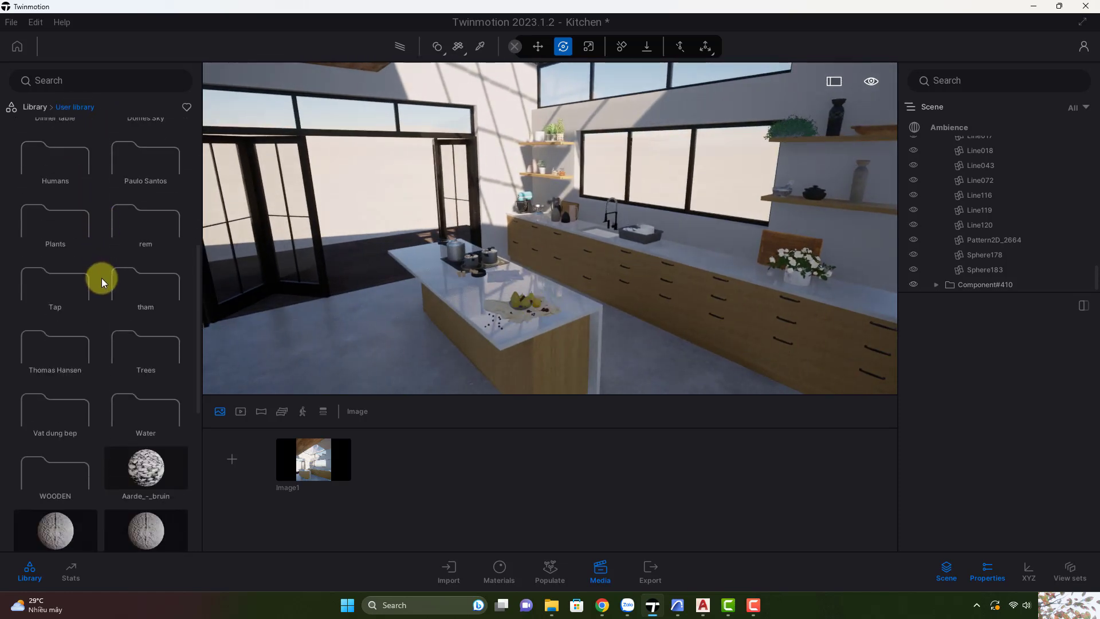
pyautogui.click(135, 318)
pyautogui.moveTo(56, 204); pyautogui.dragTo(547, 361)
pyautogui.moveTo(513, 264); pyautogui.dragTo(490, 215)
pyautogui.click(490, 215)
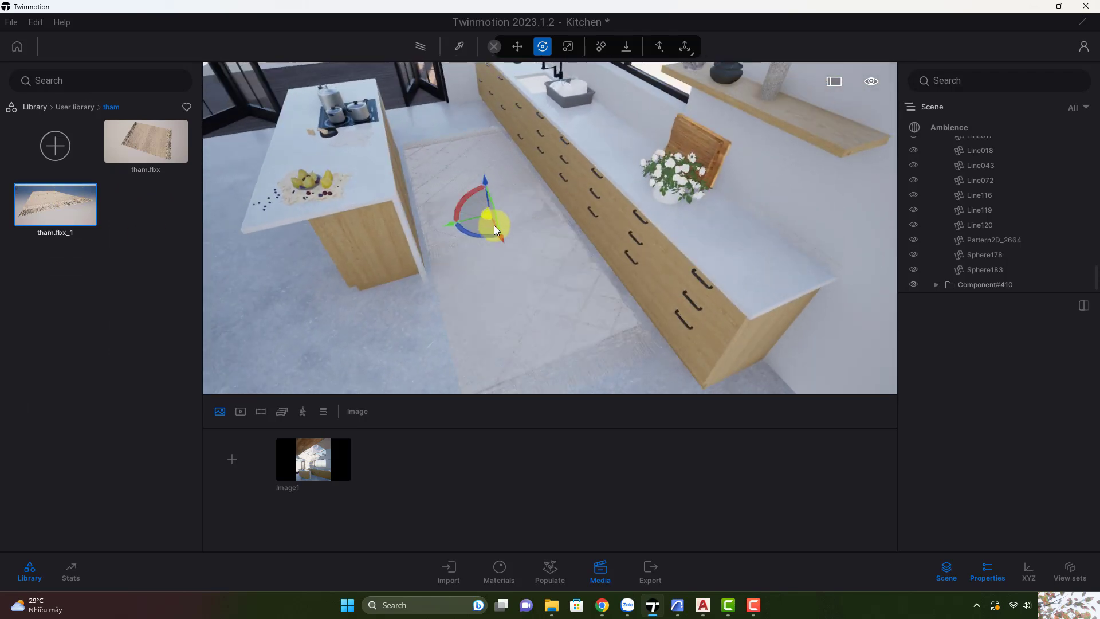
pyautogui.moveTo(490, 214); pyautogui.dragTo(500, 243, button='middle')
pyautogui.moveTo(1096, 278); pyautogui.dragTo(1099, 296)
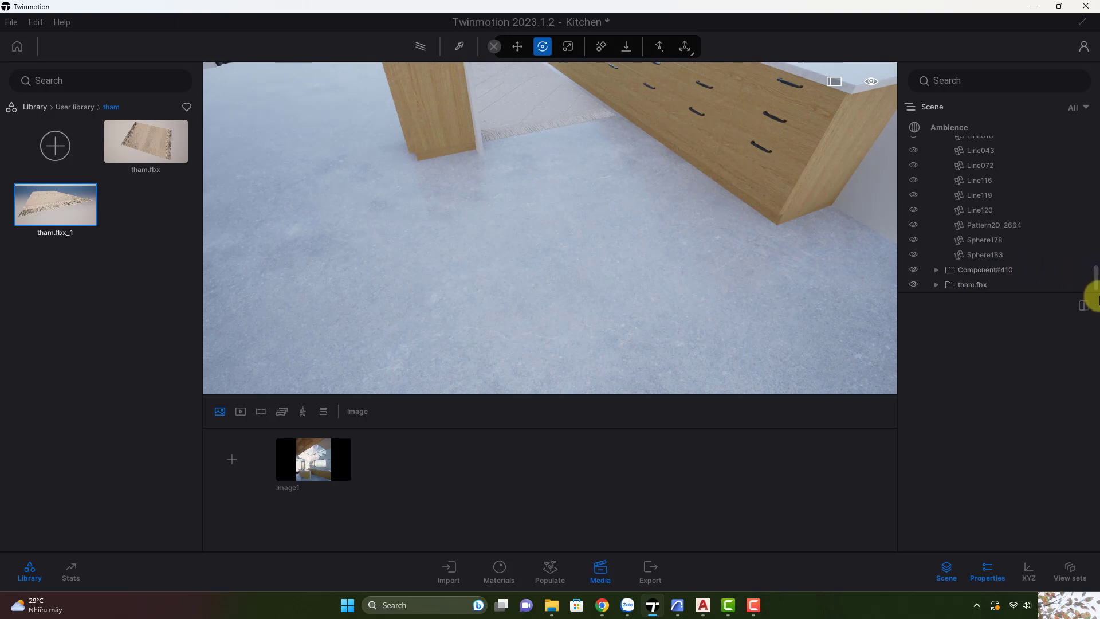
pyautogui.moveTo(533, 167); pyautogui.dragTo(510, 245, button='middle')
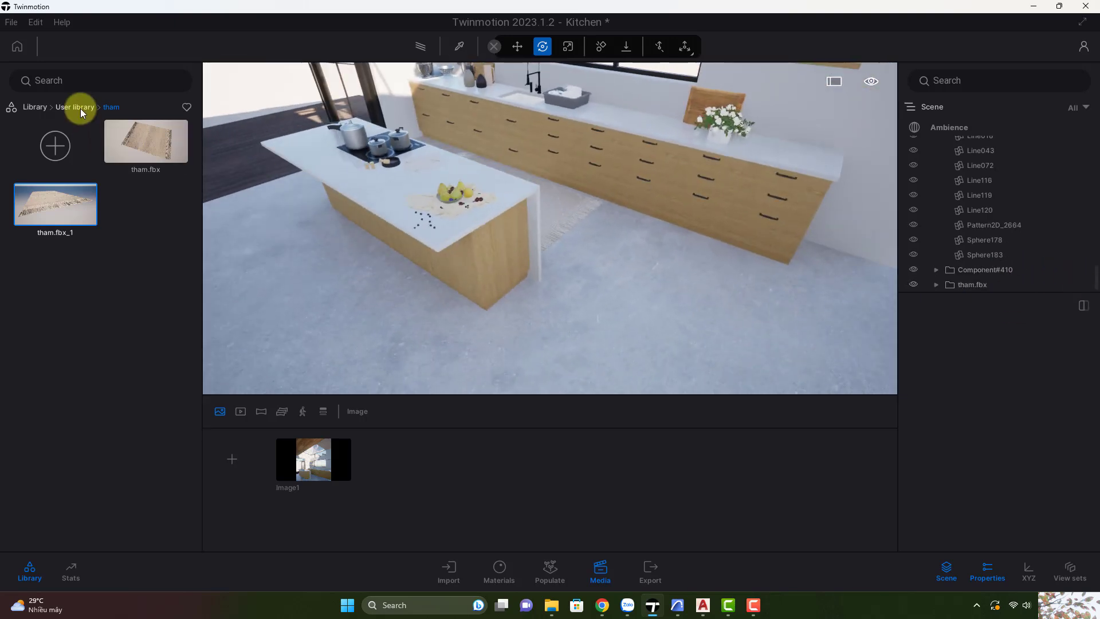
# Step: Download Wood stool J3M from the library's Home > Kitchen > Chairs objects
pyautogui.click(80, 108)
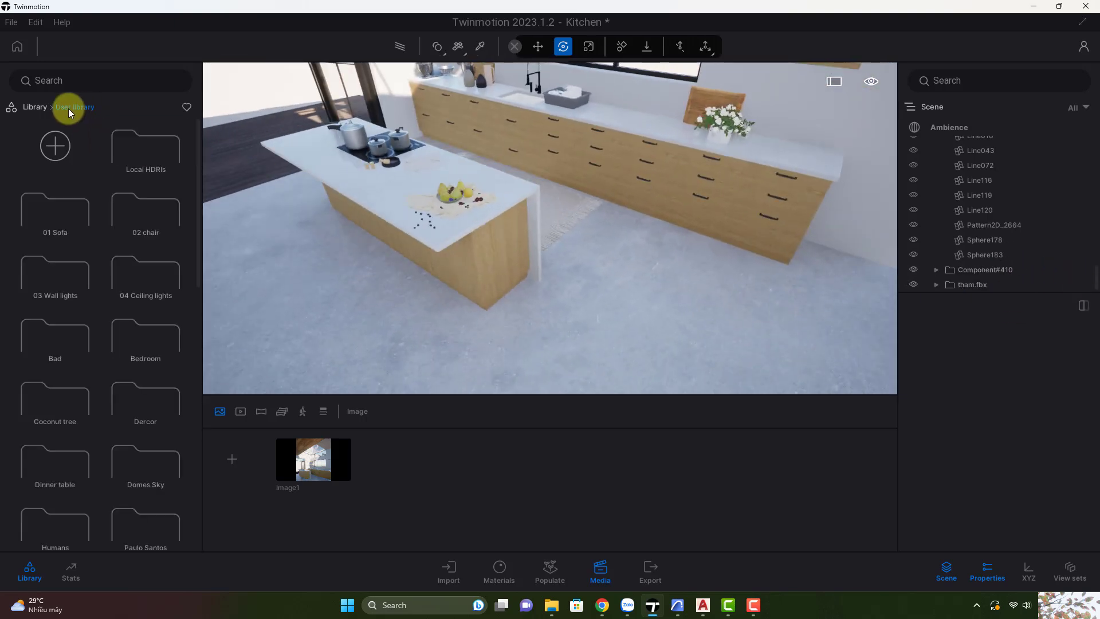
pyautogui.click(35, 107)
pyautogui.click(56, 160)
pyautogui.click(56, 160)
pyautogui.click(91, 215)
pyautogui.click(59, 162)
pyautogui.scroll(-2, 74, 184)
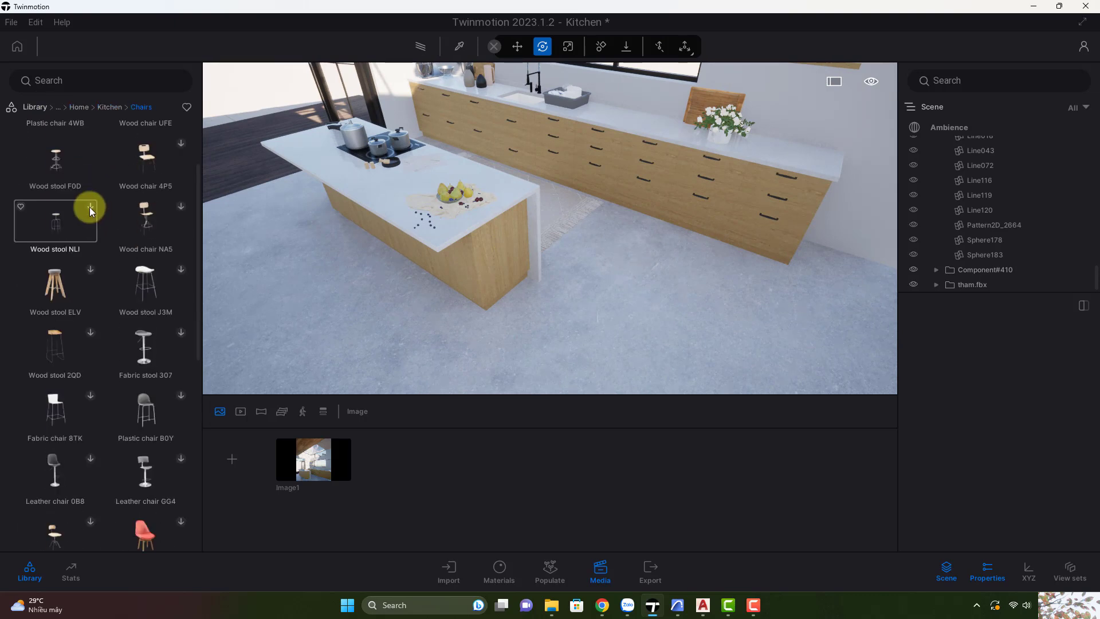
pyautogui.click(181, 268)
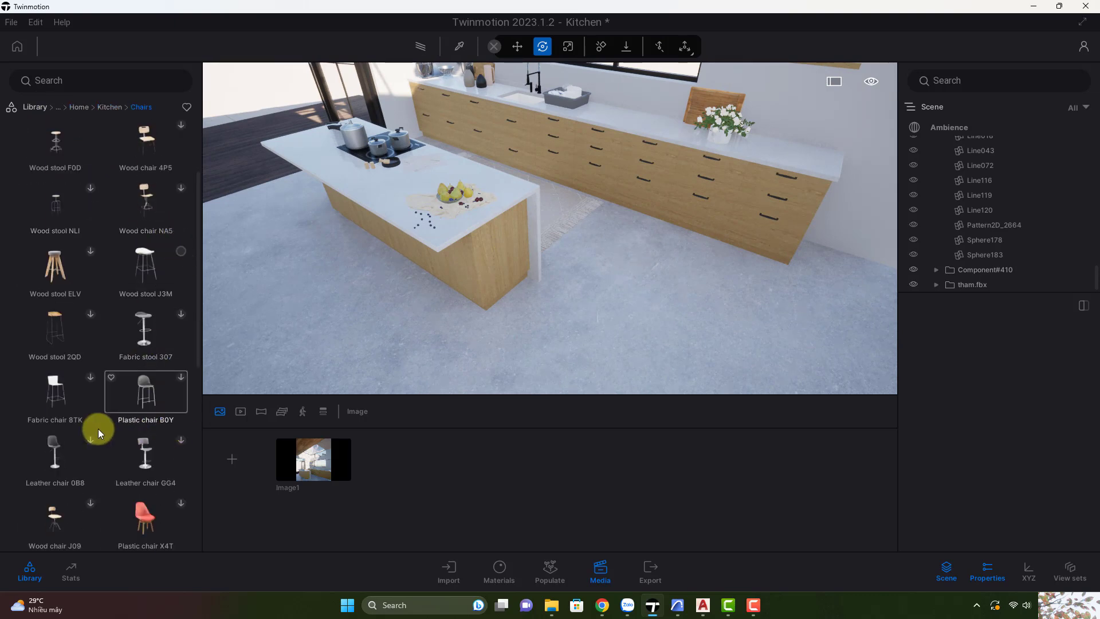
pyautogui.scroll(-6, 94, 425)
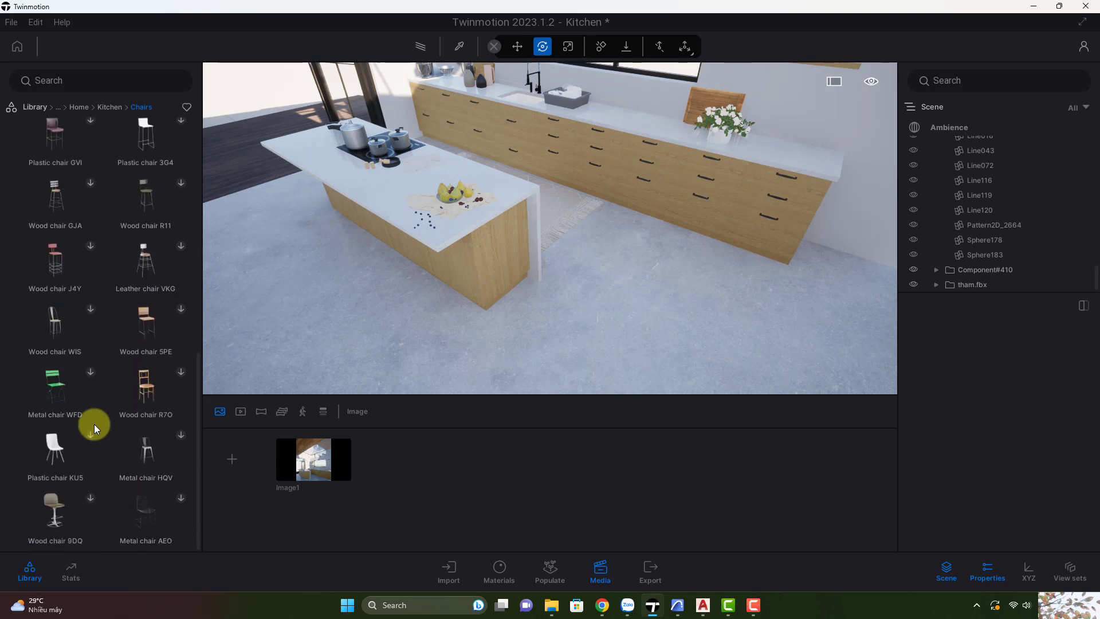
pyautogui.scroll(4, 100, 470)
pyautogui.scroll(3, 139, 380)
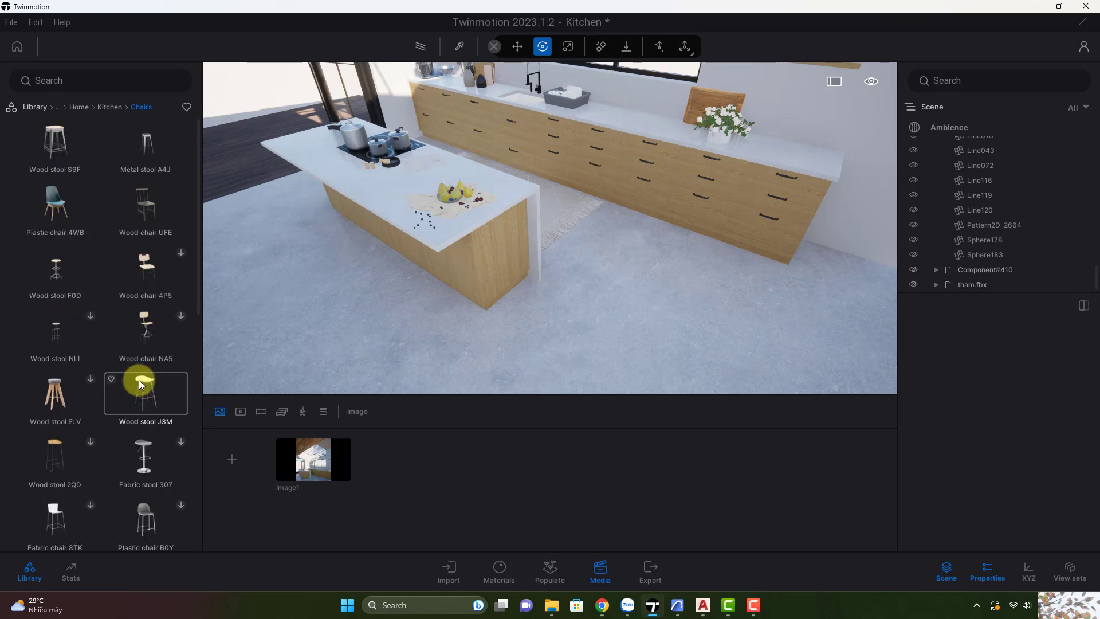
# Step: Place a Wood stool J3M at the island's seating side, near its free end, and turn it towards the island
pyautogui.moveTo(138, 380); pyautogui.dragTo(360, 311)
pyautogui.keyDown('shift'); pyautogui.moveTo(428, 360); pyautogui.dragTo(427, 359, button='middle'); pyautogui.keyUp('shift')
pyautogui.click(404, 249)
pyautogui.moveTo(408, 319); pyautogui.dragTo(559, 298)
pyautogui.keyDown('shift'); pyautogui.moveTo(411, 320); pyautogui.dragTo(411, 320, button='middle'); pyautogui.keyUp('shift')
pyautogui.moveTo(375, 307); pyautogui.dragTo(427, 317)
pyautogui.keyDown('shift'); pyautogui.moveTo(430, 338); pyautogui.dragTo(437, 315, button='middle'); pyautogui.keyUp('shift')
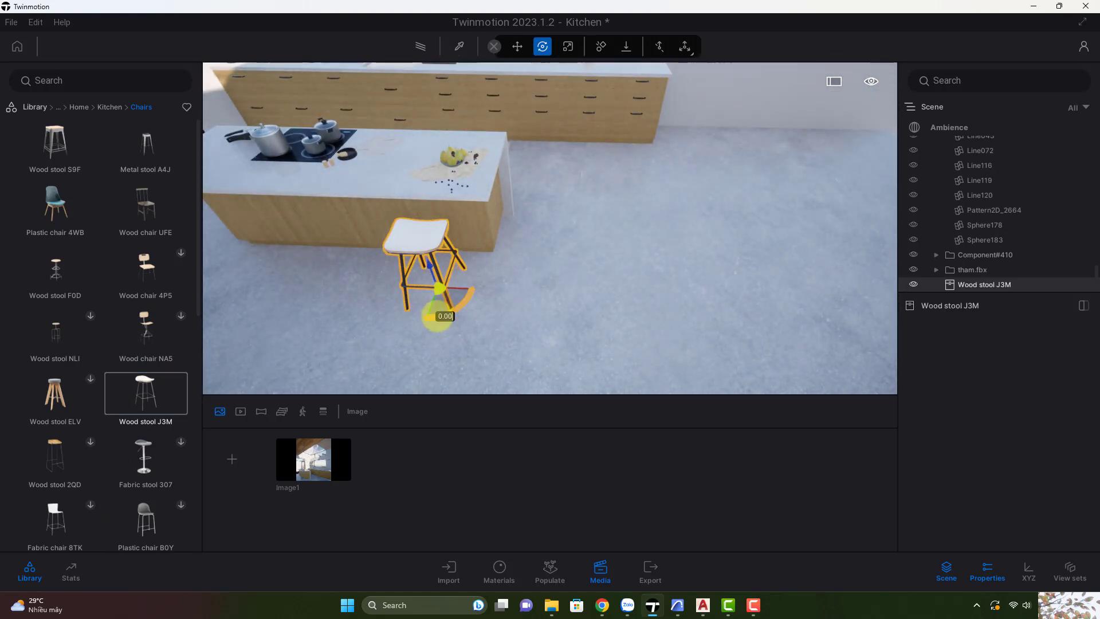
# Step: Copy the Wood stool J3M twice along the island so that three stools stand in a row
pyautogui.keyDown('alt'); pyautogui.moveTo(436, 315); pyautogui.dragTo(510, 317); pyautogui.keyUp('alt')
pyautogui.keyDown('shift'); pyautogui.moveTo(447, 302); pyautogui.dragTo(355, 301); pyautogui.keyUp('shift')
pyautogui.click(508, 366)
# Step: Rotate each of the three stools slightly by a different amount for a natural look and clear the selection
pyautogui.click(427, 259)
pyautogui.moveTo(446, 320); pyautogui.dragTo(461, 313)
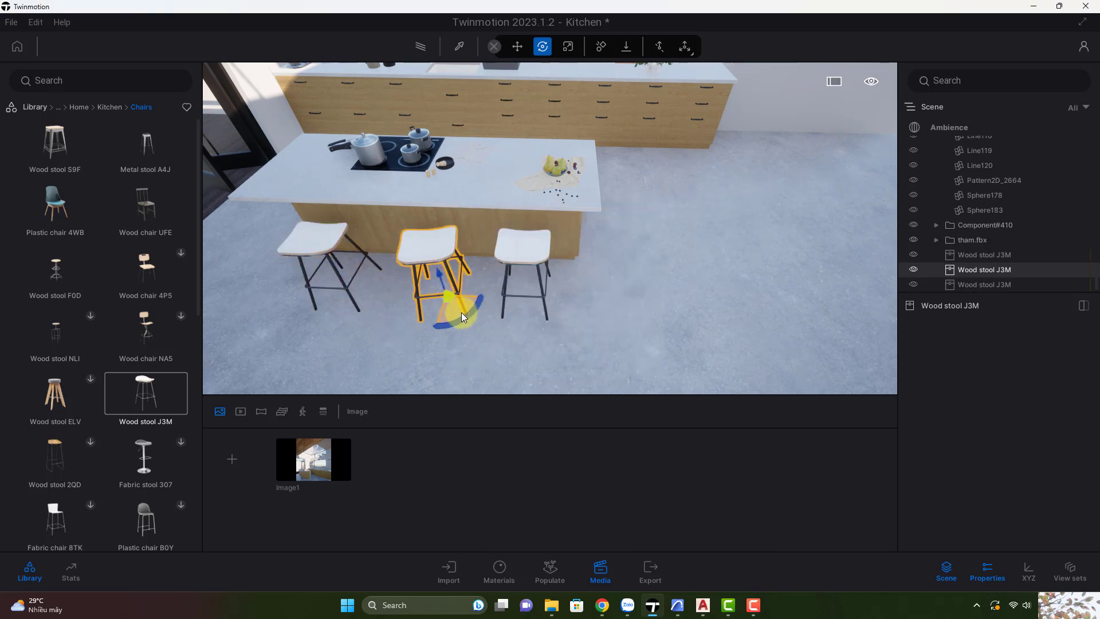
pyautogui.click(353, 285)
pyautogui.moveTo(357, 308); pyautogui.dragTo(378, 297)
pyautogui.click(525, 298)
pyautogui.moveTo(528, 305); pyautogui.dragTo(543, 324)
pyautogui.keyDown('shift'); pyautogui.moveTo(543, 324); pyautogui.dragTo(481, 327, button='middle'); pyautogui.keyUp('shift')
pyautogui.click(531, 345)
pyautogui.moveTo(482, 332); pyautogui.dragTo(474, 319)
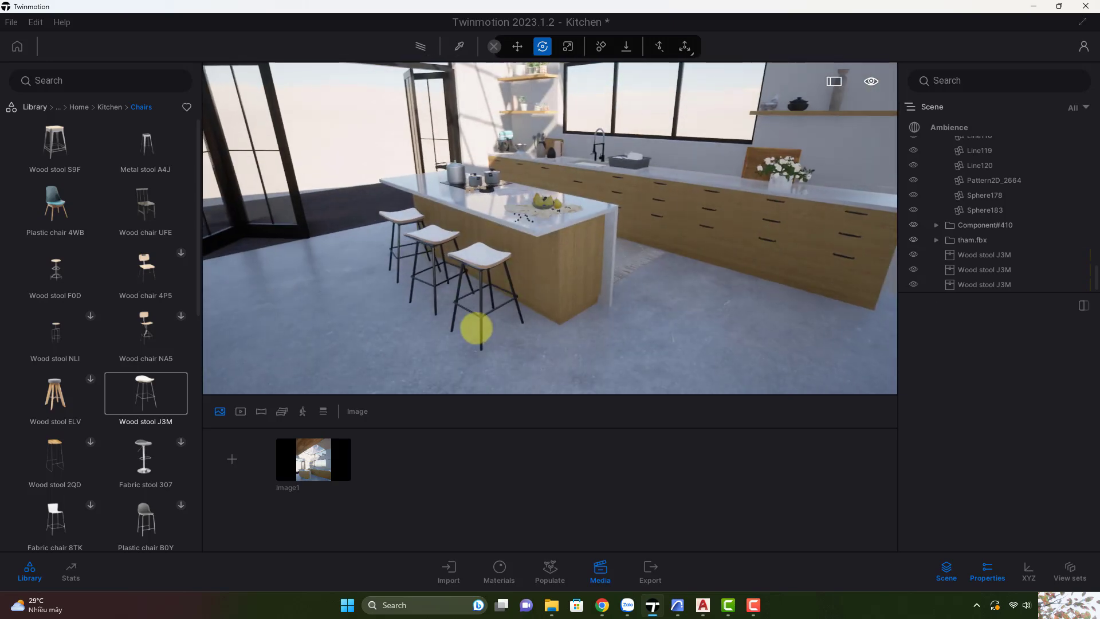
pyautogui.scroll(-10, 157, 450)
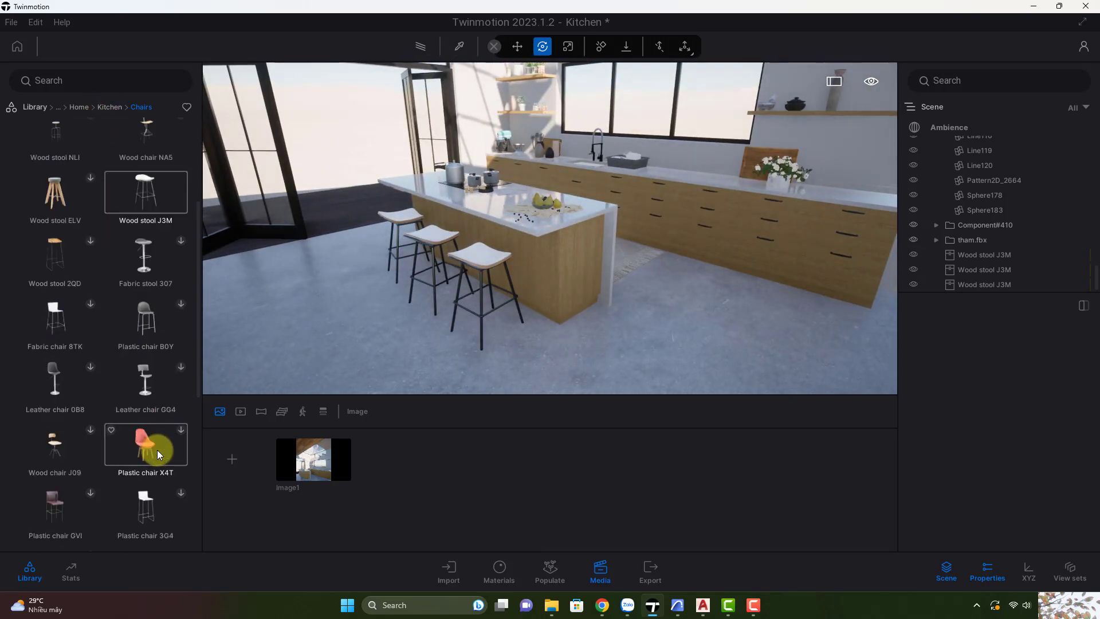
pyautogui.moveTo(55, 511); pyautogui.dragTo(569, 354)
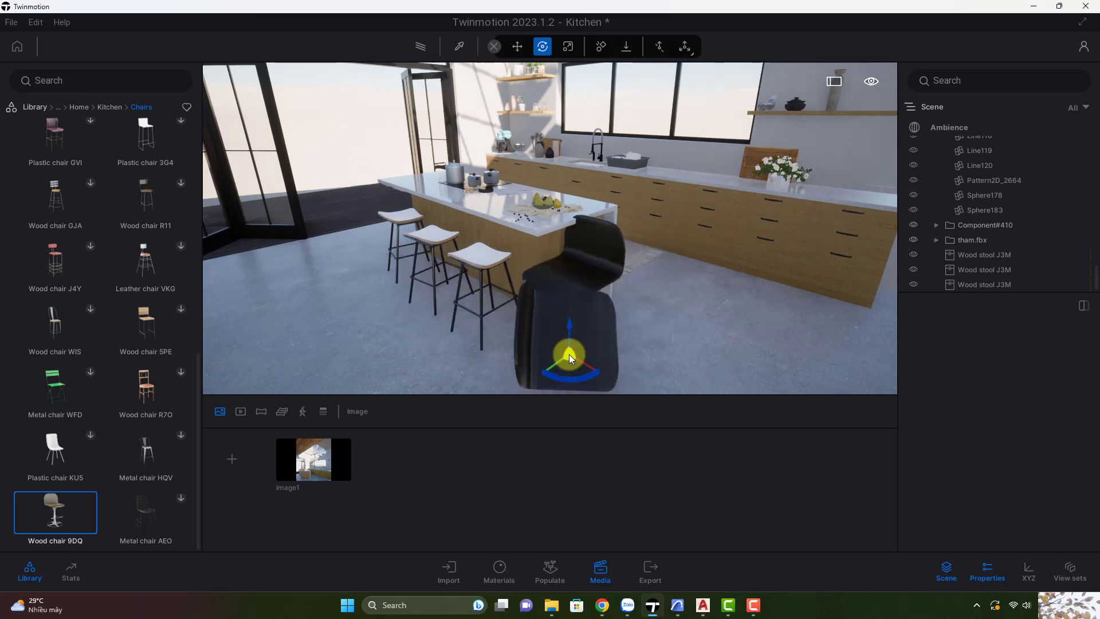
pyautogui.press('Delete')
# Step: Place the TABLE 2_1 dining set from the user library's Dinner table folder on the open floor beside the stools
pyautogui.scroll(-3, 492, 266)
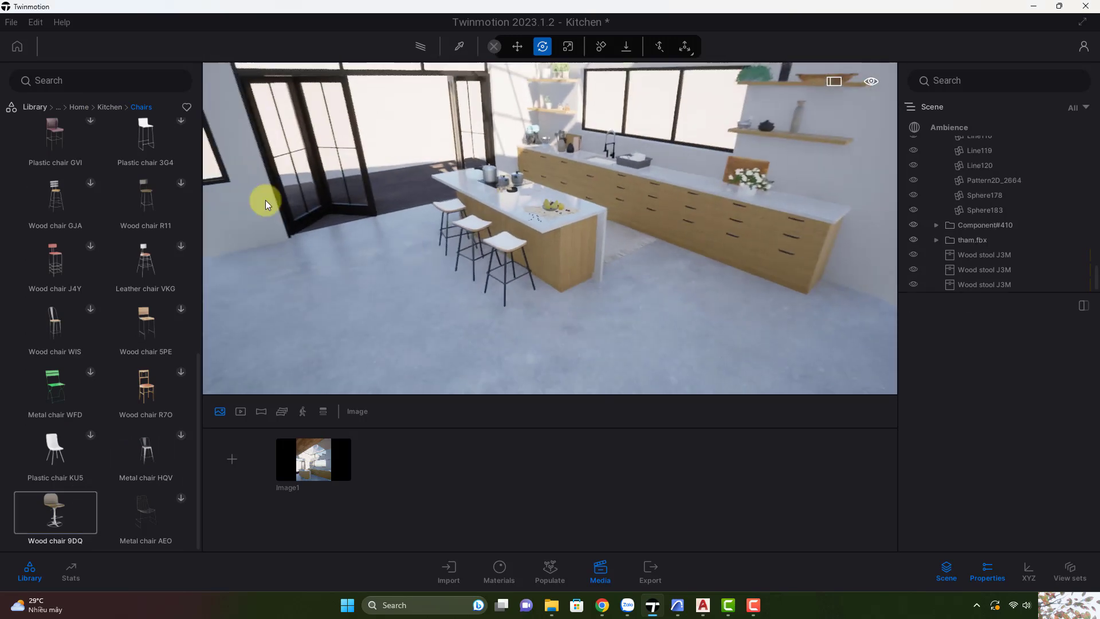
pyautogui.click(106, 106)
pyautogui.click(70, 106)
pyautogui.click(36, 107)
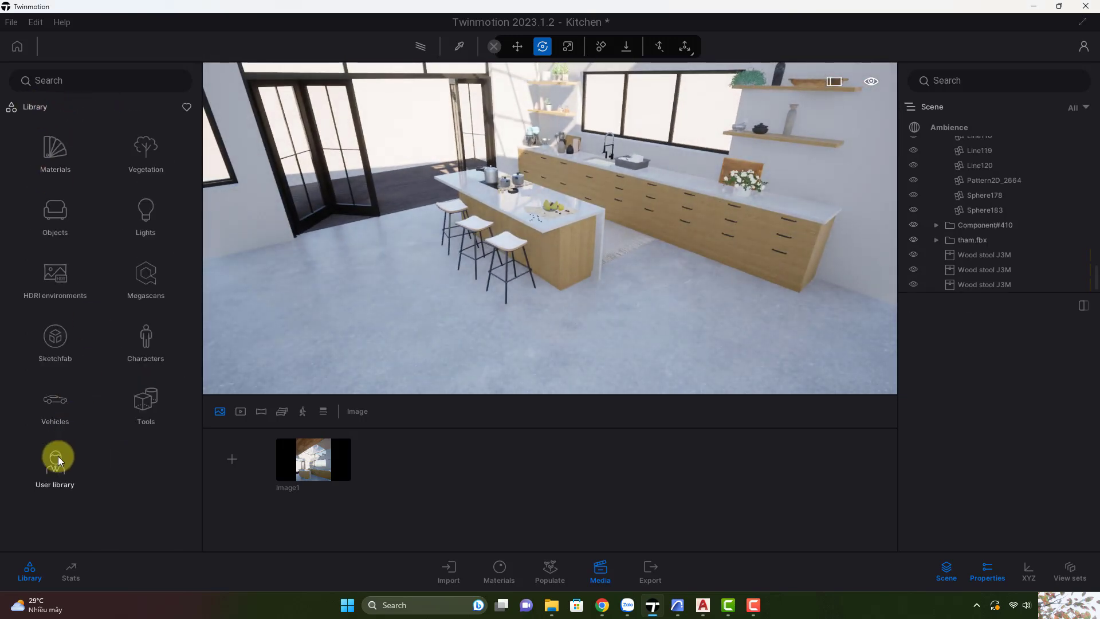
pyautogui.click(56, 454)
pyautogui.scroll(-5, 85, 347)
pyautogui.scroll(-2, 83, 349)
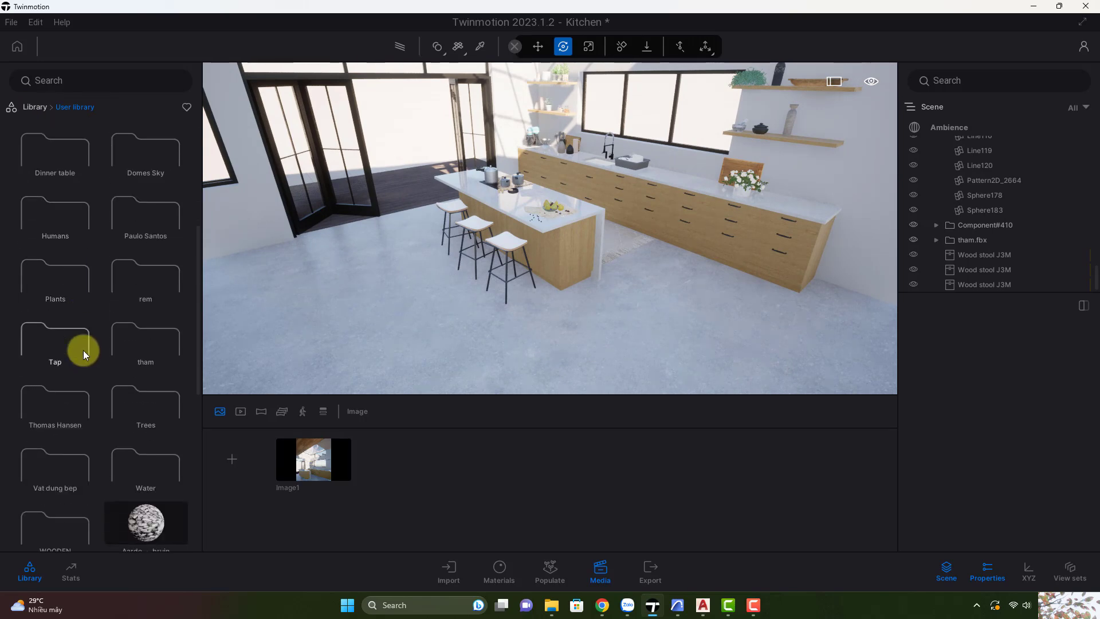
pyautogui.scroll(3, 84, 349)
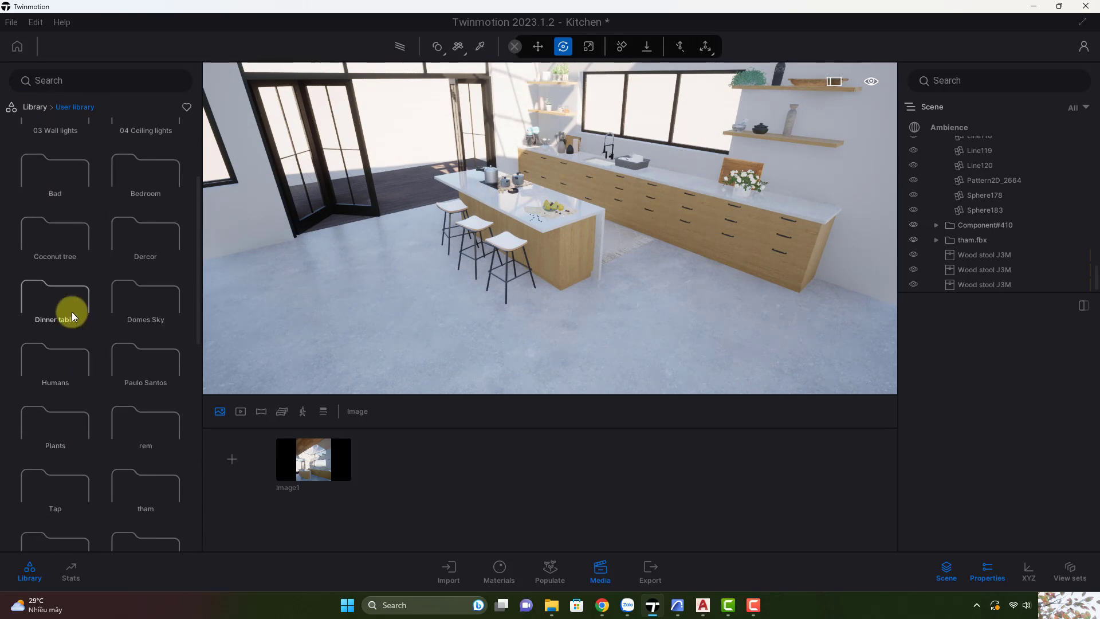
pyautogui.click(71, 312)
pyautogui.scroll(-3, 112, 310)
pyautogui.moveTo(145, 448); pyautogui.dragTo(415, 313)
# Step: Reframe the Image1 camera, update the saved image with the new view, and leave media mode
pyautogui.click(314, 459)
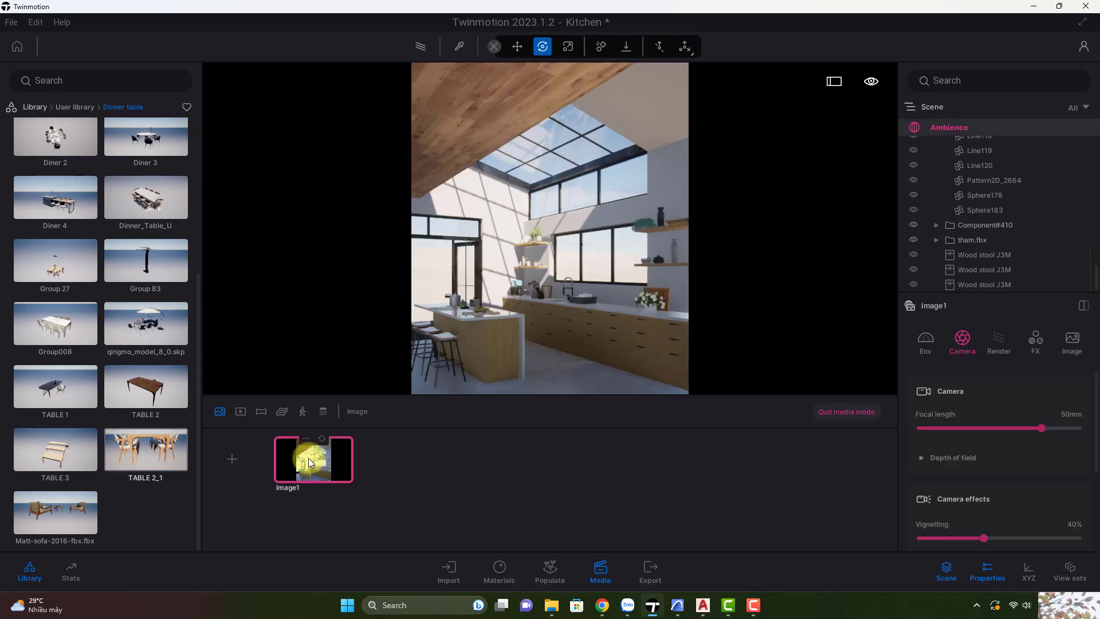
pyautogui.moveTo(507, 352); pyautogui.dragTo(485, 352, button='right')
pyautogui.moveTo(507, 352); pyautogui.dragTo(507, 351)
pyautogui.click(322, 439)
pyautogui.scroll(3, 489, 307)
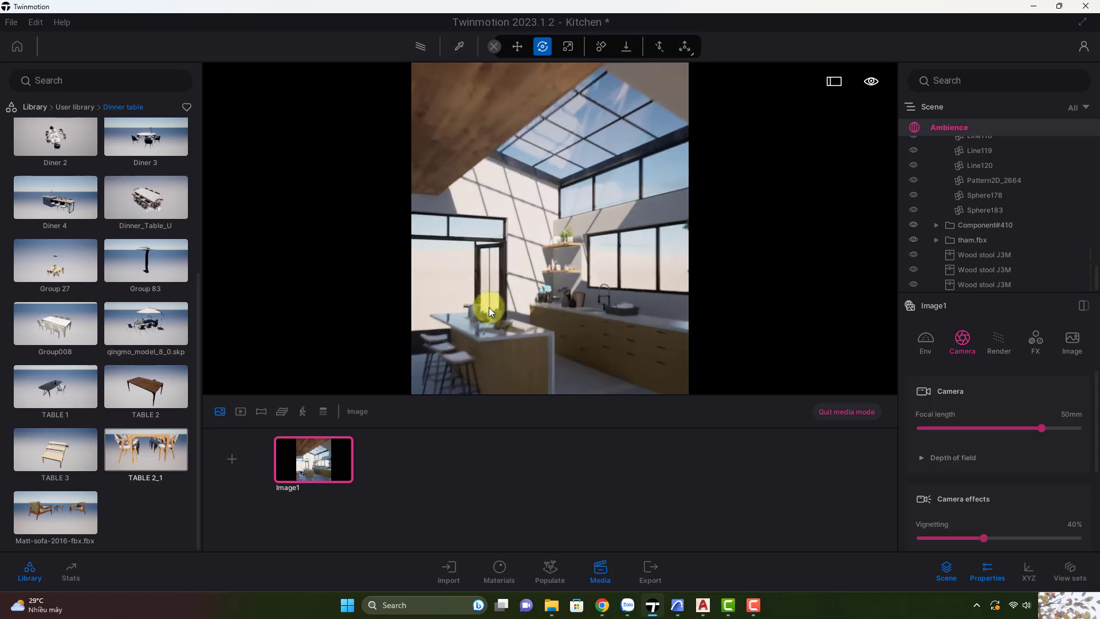
pyautogui.click(846, 412)
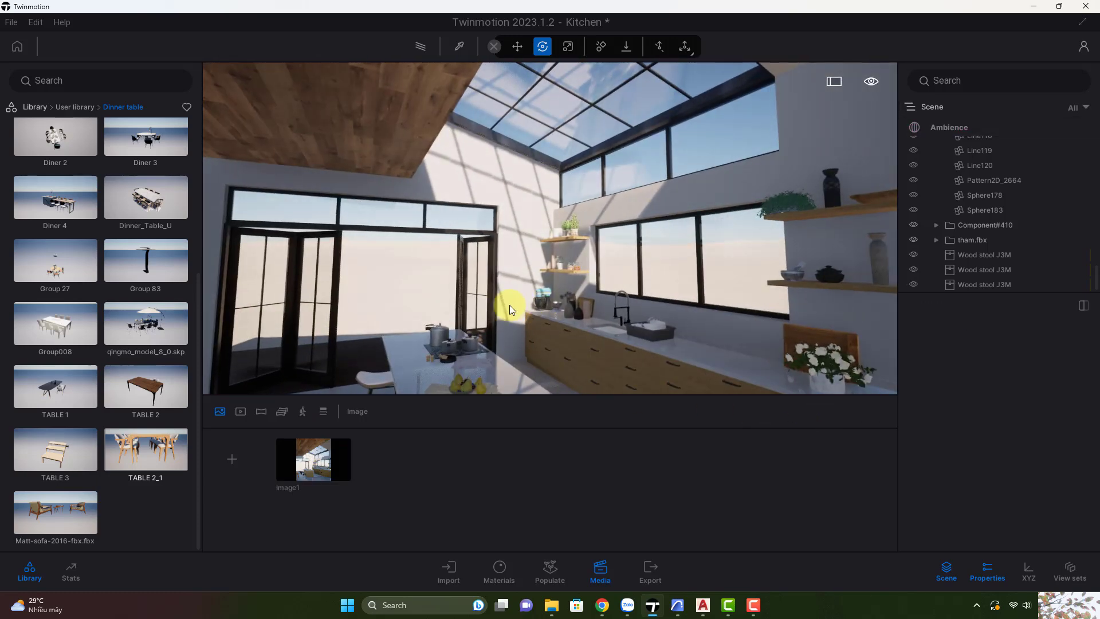
# Step: Place the 1041.fbx pendant lamp from the user library's 04 Ceiling lights folder above the kitchen island
pyautogui.moveTo(510, 305); pyautogui.dragTo(508, 305)
pyautogui.click(78, 106)
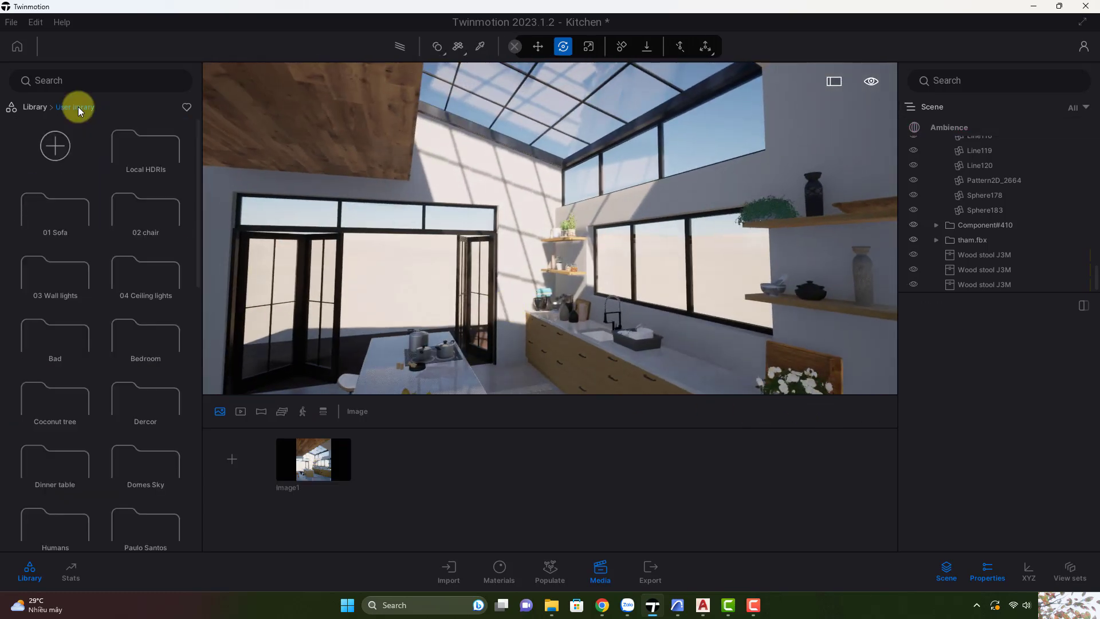
pyautogui.click(140, 277)
pyautogui.scroll(-5, 143, 273)
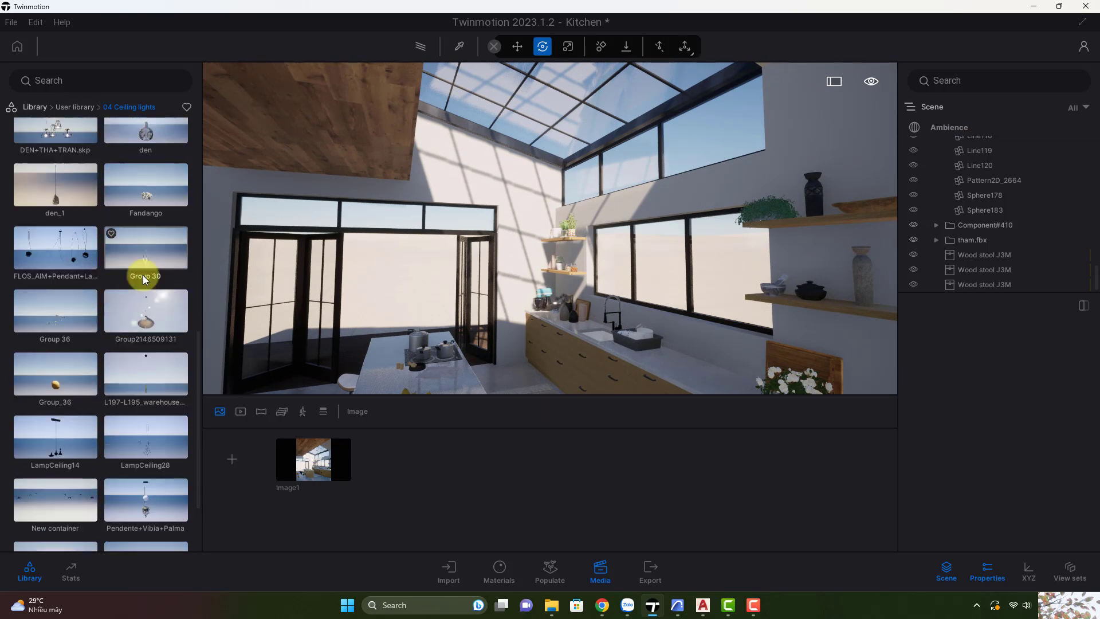
pyautogui.moveTo(158, 507); pyautogui.dragTo(384, 336)
pyautogui.keyDown('shift'); pyautogui.moveTo(384, 336); pyautogui.dragTo(394, 325, button='middle'); pyautogui.keyUp('shift')
pyautogui.moveTo(394, 325); pyautogui.dragTo(504, 362)
# Step: Make two instance copies of the 1041.fbx pendant lamp along the island with 0.75 m spacing
pyautogui.scroll(-1, 1083, 297)
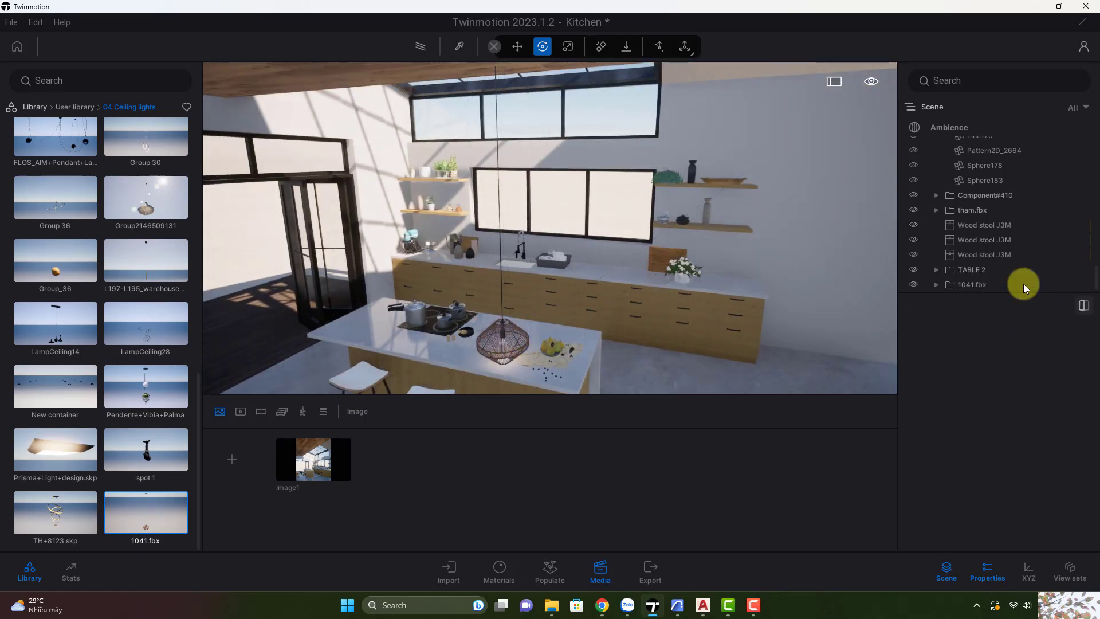
pyautogui.moveTo(725, 347); pyautogui.dragTo(451, 338)
pyautogui.click(549, 319)
pyautogui.press('BackSpace')
pyautogui.write('0.75')
pyautogui.press('Return')
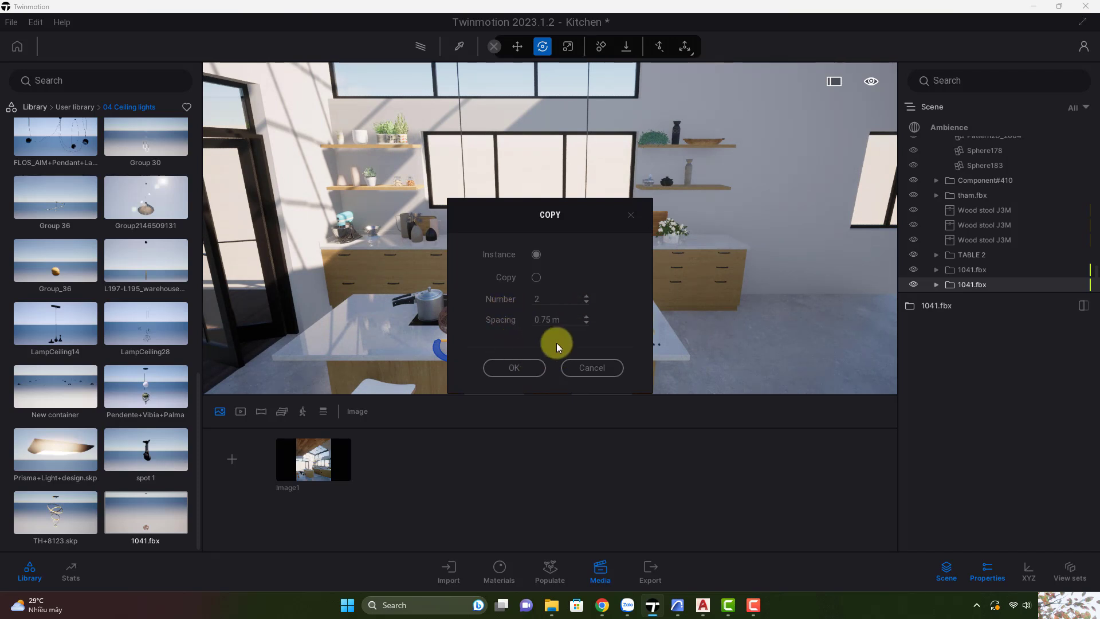
pyautogui.click(534, 363)
# Step: Select all three 1041.fbx pendant lamps, shift them along the island and raise them towards the ceiling
pyautogui.keyDown('shift'); pyautogui.click(982, 256); pyautogui.keyUp('shift')
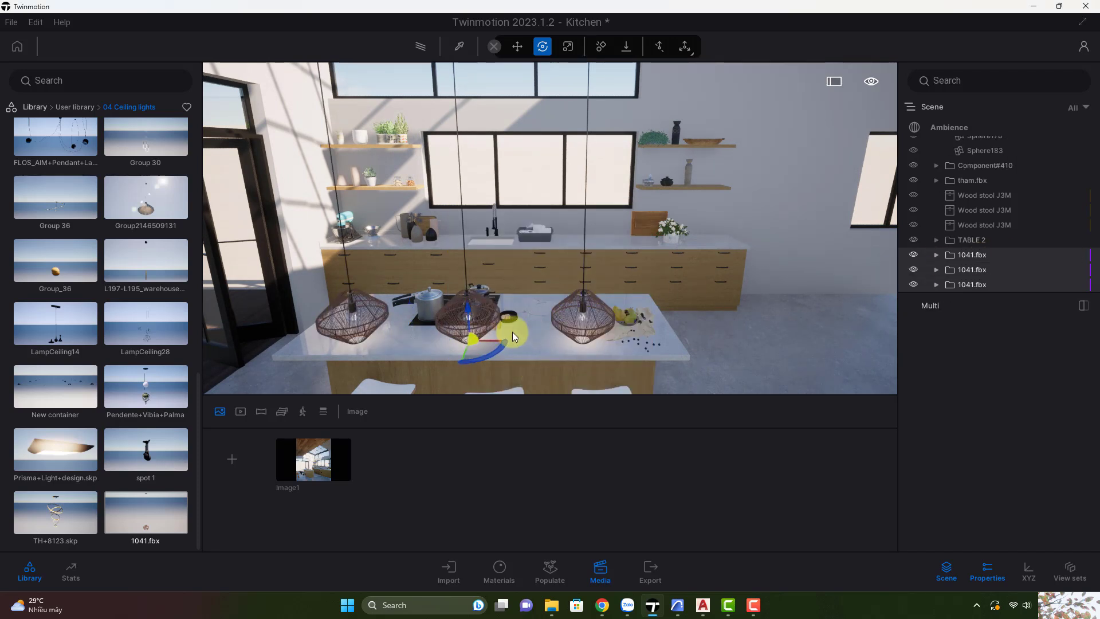
pyautogui.moveTo(494, 340); pyautogui.dragTo(518, 342)
pyautogui.keyDown('shift'); pyautogui.moveTo(608, 345); pyautogui.dragTo(576, 292, button='middle'); pyautogui.keyUp('shift')
pyautogui.moveTo(572, 296); pyautogui.dragTo(572, 296)
pyautogui.moveTo(572, 296); pyautogui.dragTo(549, 332, button='right')
pyautogui.moveTo(533, 326); pyautogui.dragTo(549, 216)
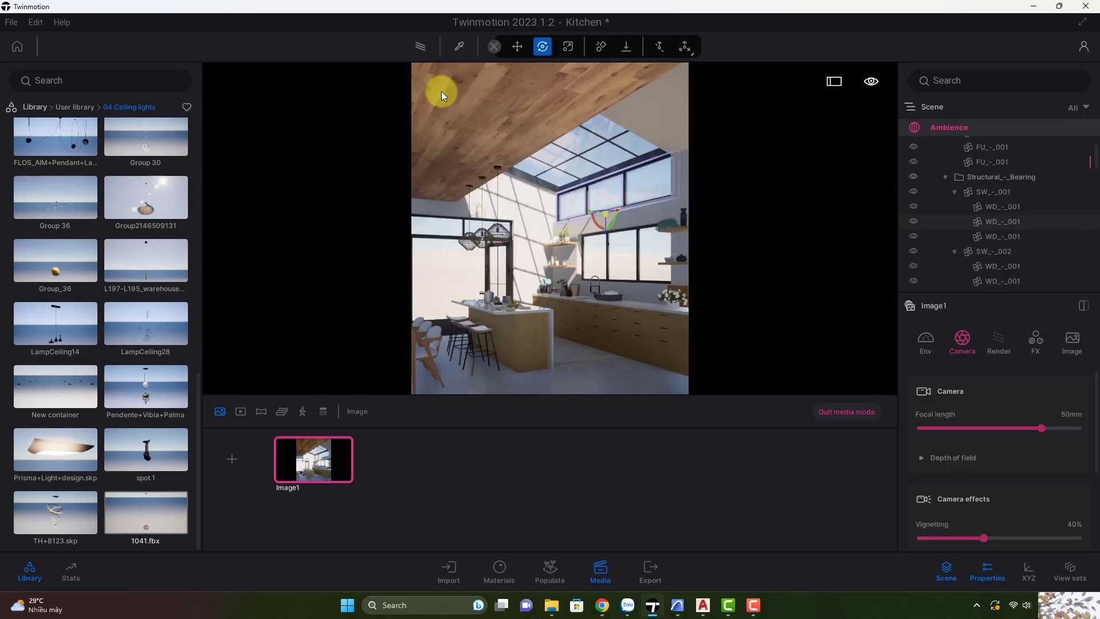
# Step: Apply the Roughcast coating 01 material from Wall coverings to the wall behind the open shelves
pyautogui.click(500, 239)
pyautogui.doubleClick(530, 248)
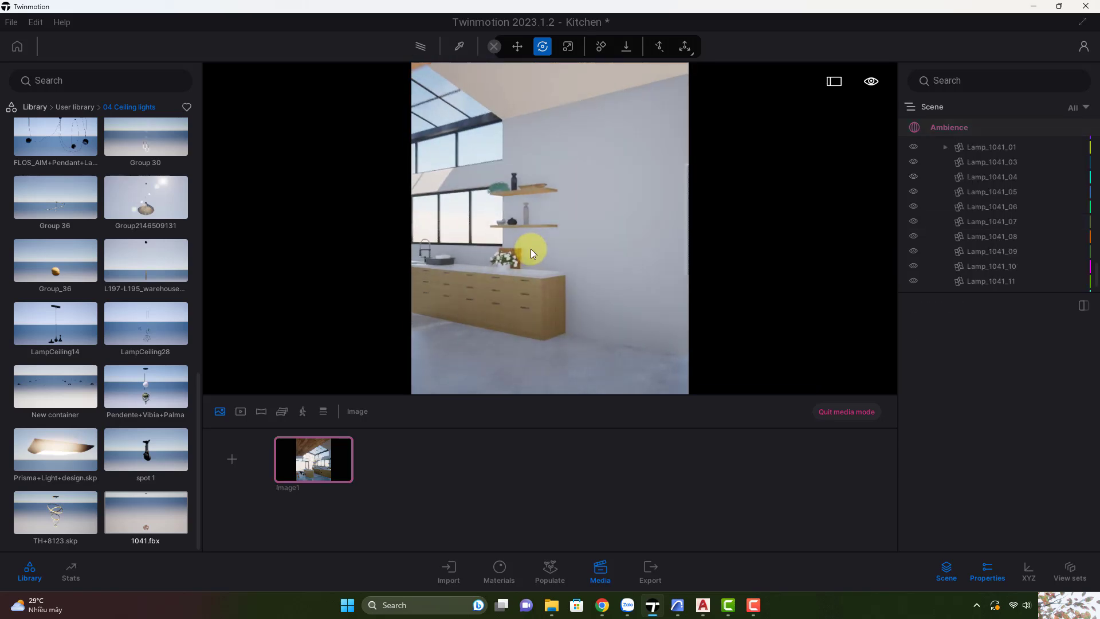
pyautogui.click(30, 108)
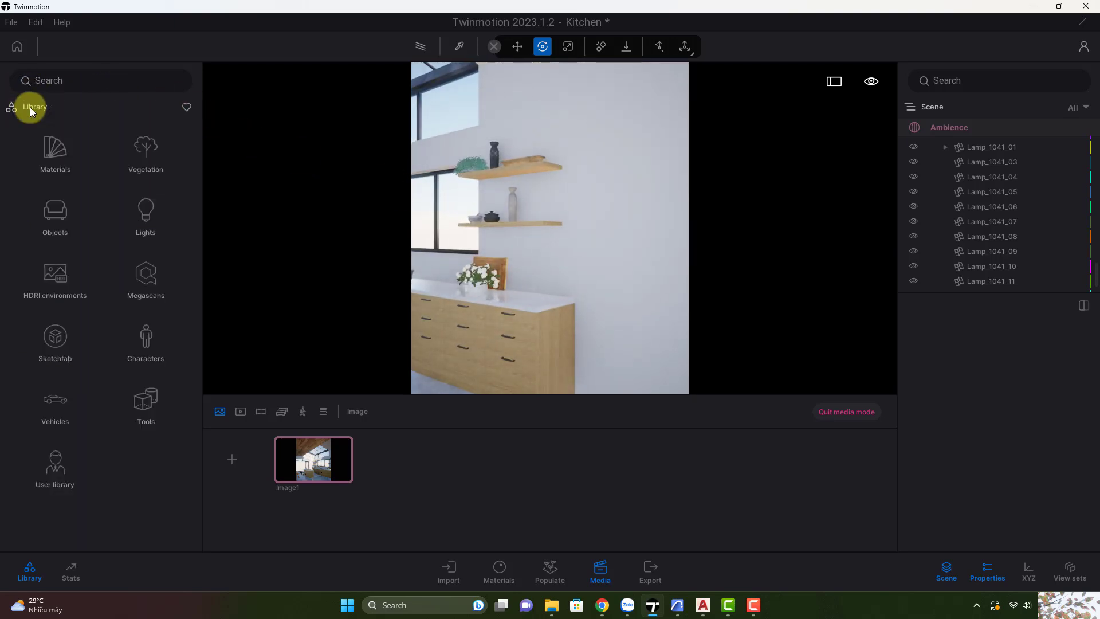
pyautogui.click(54, 146)
pyautogui.click(46, 318)
pyautogui.moveTo(148, 269); pyautogui.dragTo(547, 280)
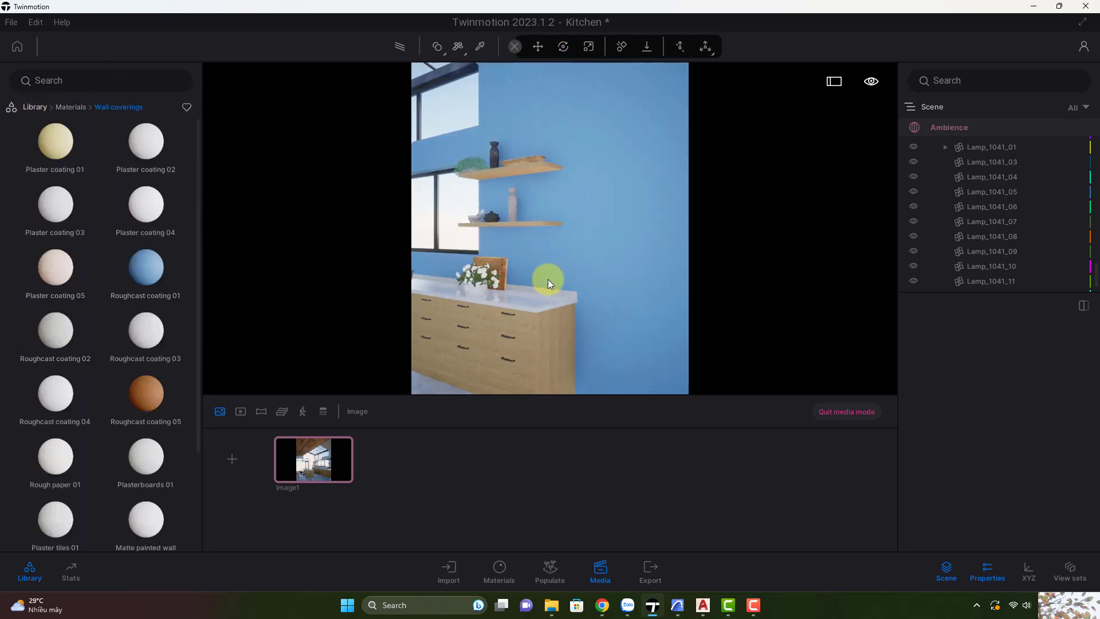
# Step: Recolor the Roughcast coating 01 wall material to a light neutral white with slight grunge and check it in Image1
pyautogui.click(1073, 463)
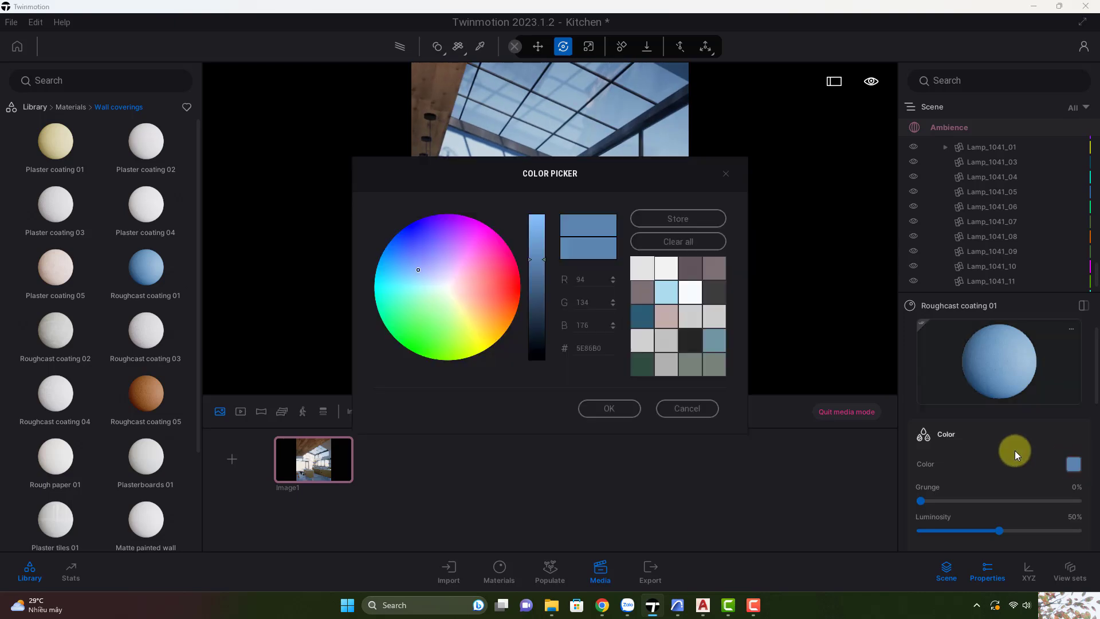
pyautogui.click(448, 288)
pyautogui.click(537, 223)
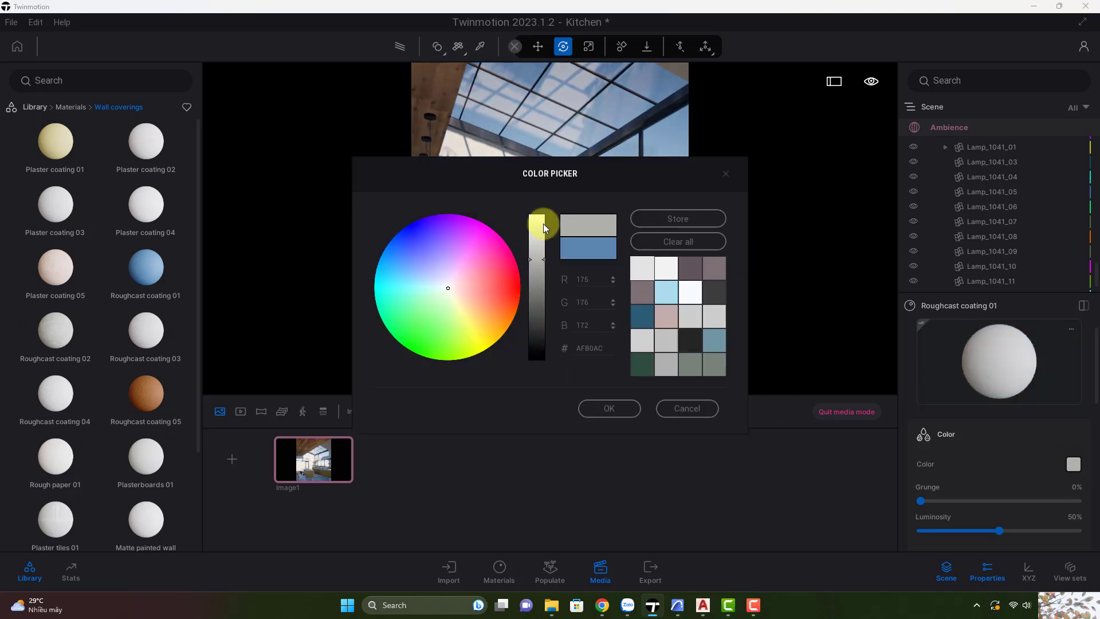
pyautogui.click(609, 408)
pyautogui.click(925, 500)
pyautogui.click(315, 456)
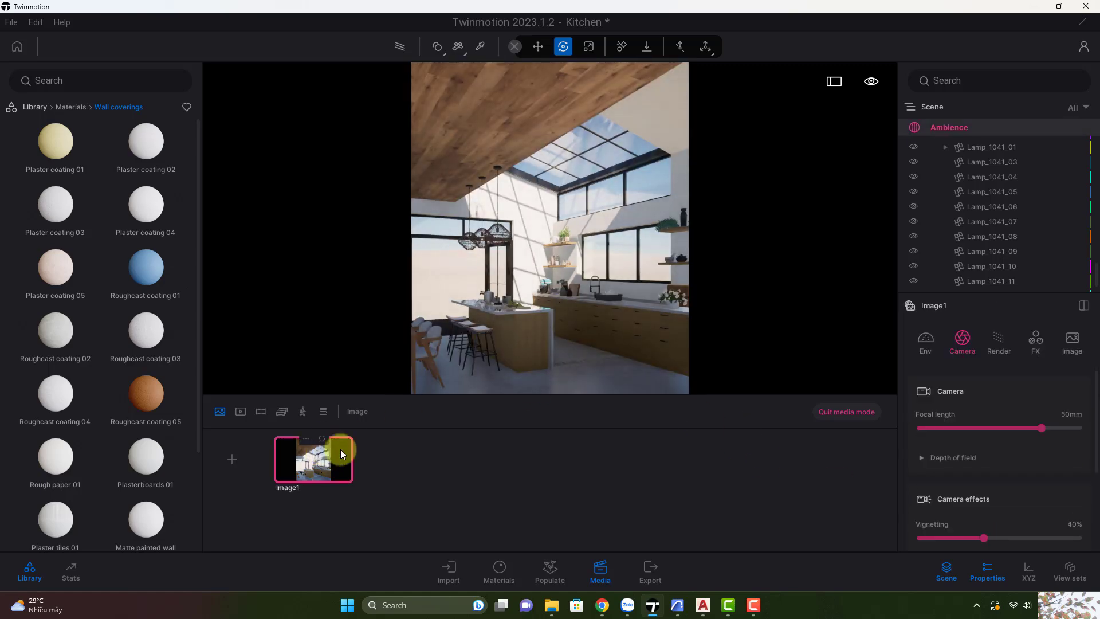
pyautogui.click(823, 411)
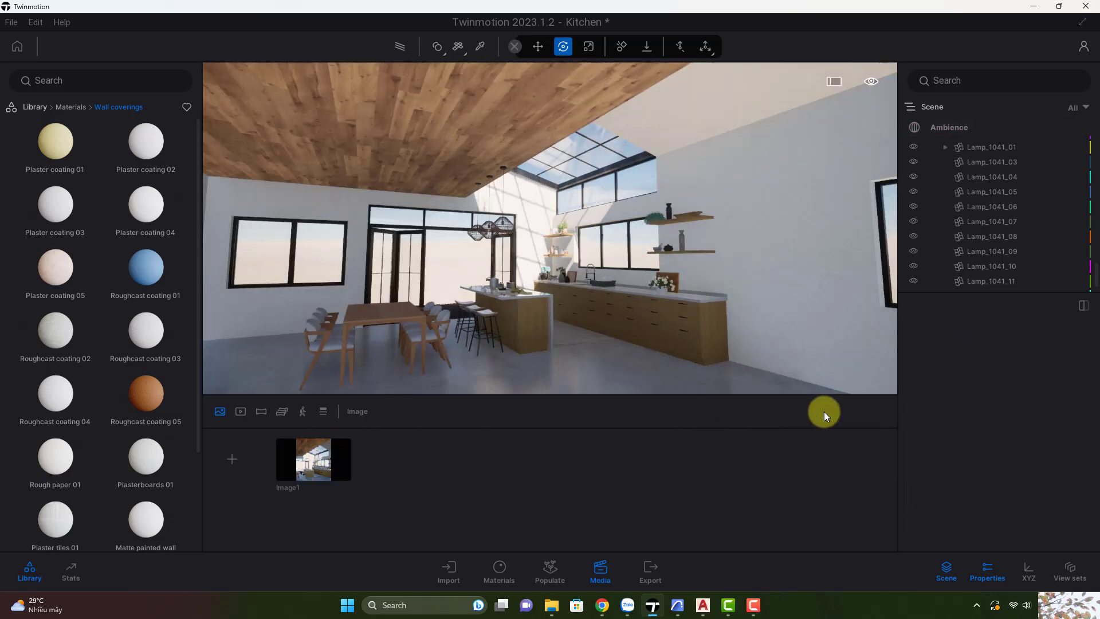
# Step: Apply the Grassy ground material from the Nature ground materials to the terrain around the house
pyautogui.scroll(-5, 494, 321)
pyautogui.moveTo(445, 314); pyautogui.dragTo(378, 311, button='middle')
pyautogui.scroll(2, 420, 292)
pyautogui.click(62, 108)
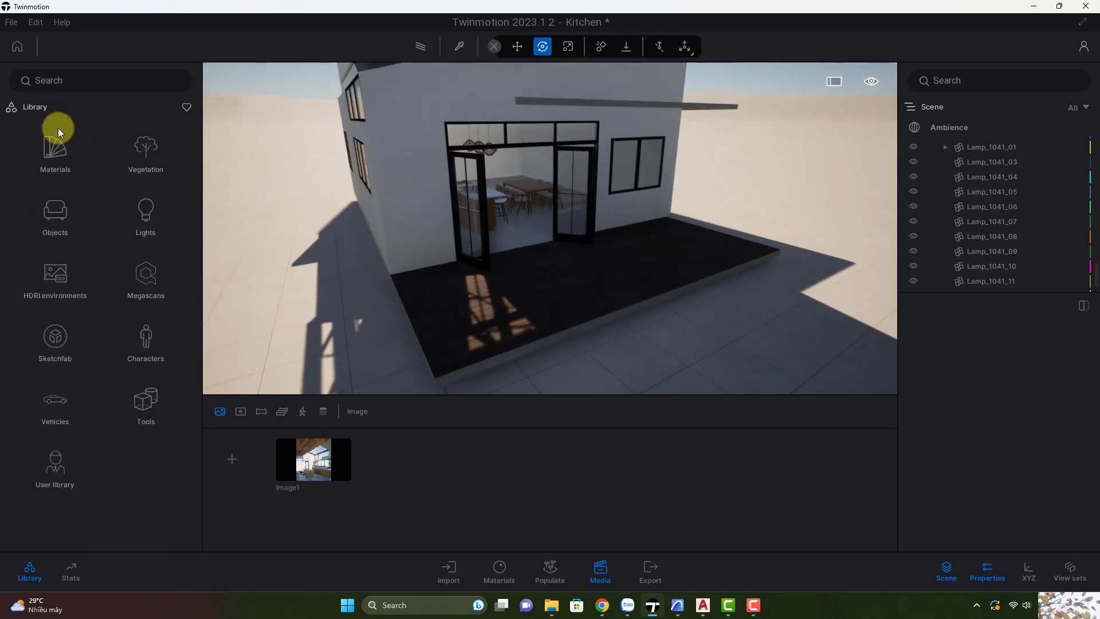
pyautogui.click(55, 338)
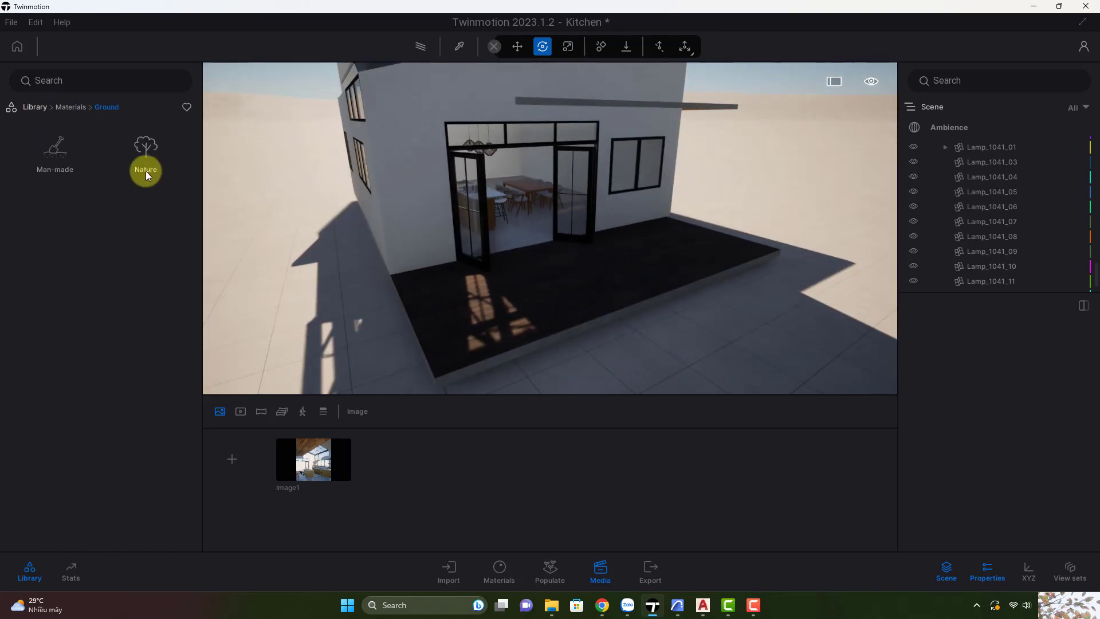
pyautogui.click(145, 166)
pyautogui.moveTo(146, 270); pyautogui.dragTo(258, 315)
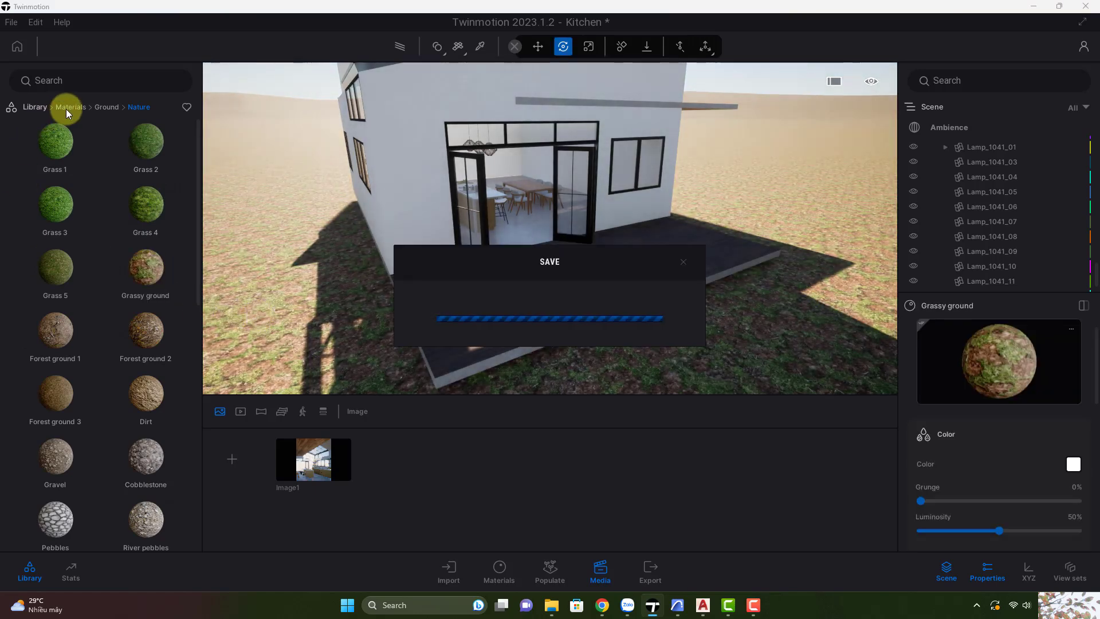
# Step: Place a Leafy hedge from the Misc. vegetation library along the edge of the dark wooden terrace
pyautogui.click(67, 109)
pyautogui.click(37, 107)
pyautogui.click(148, 158)
pyautogui.click(67, 334)
pyautogui.scroll(-2, 80, 343)
pyautogui.moveTo(146, 321); pyautogui.dragTo(547, 316)
pyautogui.keyDown('shift'); pyautogui.moveTo(547, 315); pyautogui.dragTo(544, 324, button='middle'); pyautogui.keyUp('shift')
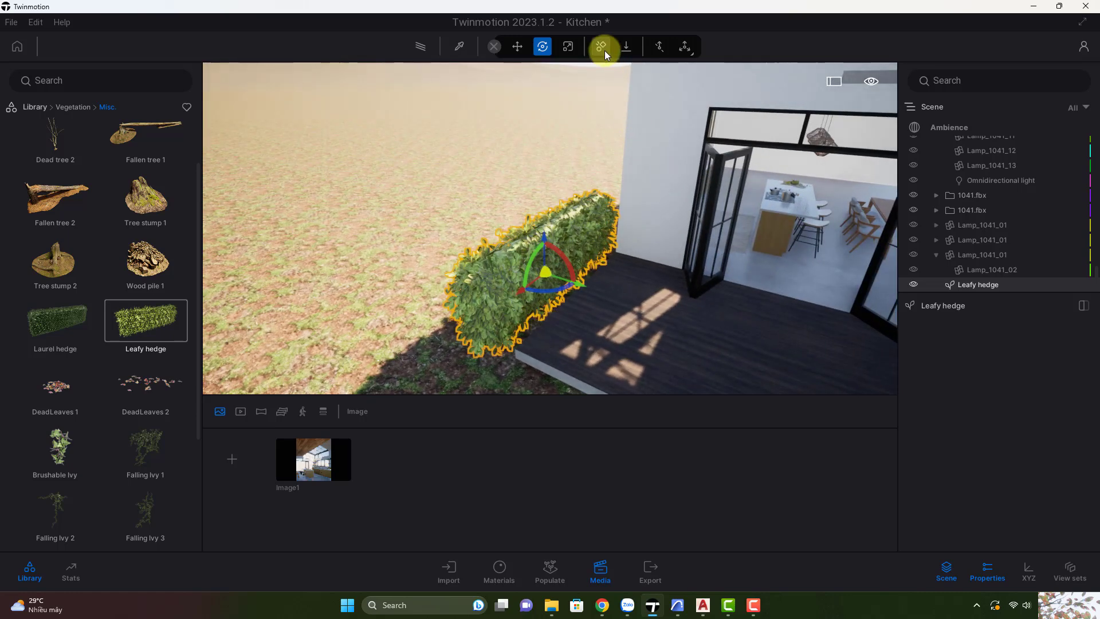
# Step: Scale the Leafy hedge and move it into line with the terrace edge
pyautogui.click(568, 47)
pyautogui.moveTo(548, 272); pyautogui.dragTo(555, 260)
pyautogui.keyDown('shift'); pyautogui.moveTo(565, 278); pyautogui.dragTo(575, 285, button='middle'); pyautogui.keyUp('shift')
pyautogui.click(517, 47)
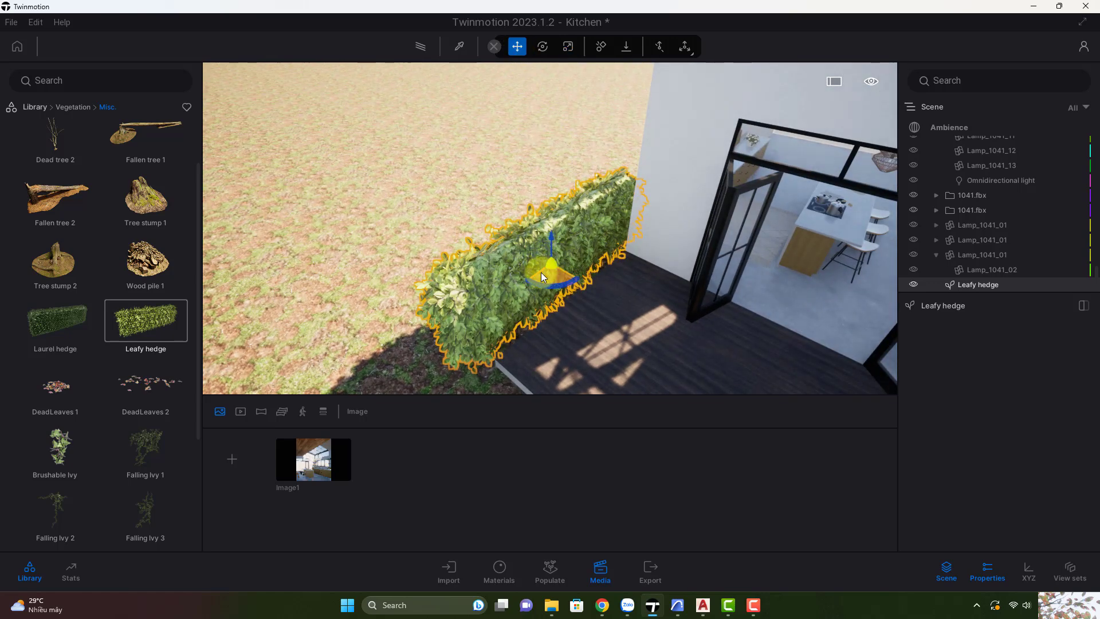
pyautogui.moveTo(538, 270); pyautogui.dragTo(527, 299)
pyautogui.keyDown('shift'); pyautogui.moveTo(534, 306); pyautogui.dragTo(545, 251, button='middle'); pyautogui.keyUp('shift')
# Step: Make two copies of the Leafy hedge and arrange them to extend the hedge around the terrace edge
pyautogui.keyDown('shift'); pyautogui.moveTo(524, 228); pyautogui.dragTo(559, 311); pyautogui.keyUp('shift')
pyautogui.click(512, 360)
pyautogui.scroll(-2, 494, 329)
pyautogui.keyDown('shift'); pyautogui.moveTo(562, 327); pyautogui.dragTo(449, 342, button='middle'); pyautogui.keyUp('shift')
pyautogui.moveTo(449, 342); pyautogui.dragTo(548, 353)
pyautogui.moveTo(548, 353); pyautogui.dragTo(638, 290, button='right')
pyautogui.keyDown('alt'); pyautogui.moveTo(631, 295); pyautogui.dragTo(367, 267); pyautogui.keyUp('alt')
pyautogui.click(510, 364)
# Step: Check the hedges around the terrace from the Image1 camera, then leave media mode
pyautogui.moveTo(628, 317); pyautogui.dragTo(629, 327, button='right')
pyautogui.click(350, 474)
pyautogui.moveTo(522, 320); pyautogui.dragTo(490, 339, button='right')
pyautogui.press('w')
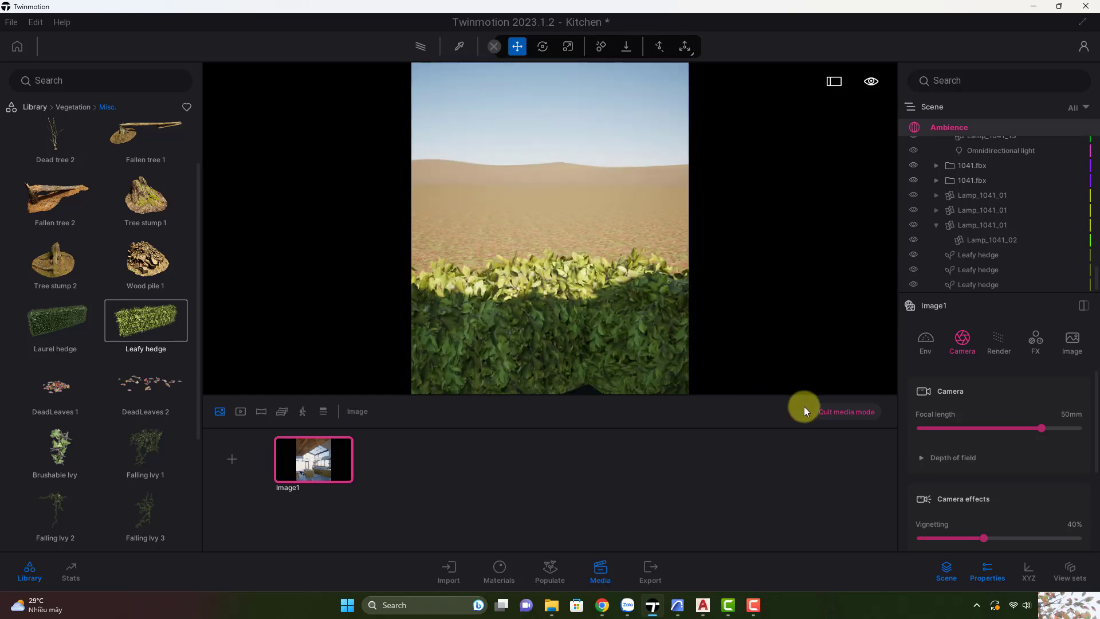
pyautogui.click(825, 412)
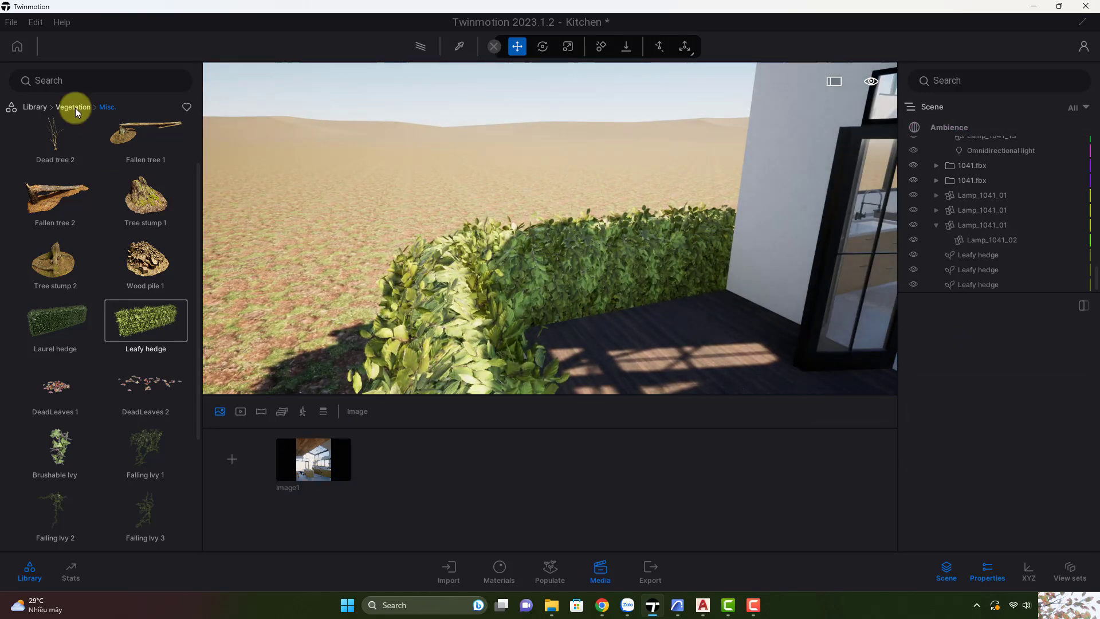
# Step: Place the Matt-sofa-2016-fbx.fbx furniture set from the user library's Dinner table folder on the terrace
pyautogui.click(75, 108)
pyautogui.click(35, 107)
pyautogui.click(63, 378)
pyautogui.scroll(-2, 90, 375)
pyautogui.click(87, 374)
pyautogui.scroll(-5, 65, 343)
pyautogui.moveTo(81, 497); pyautogui.dragTo(464, 266)
# Step: Select the whole Matt-sofa-2016-fbx.fbx group and shift it across the terrace in front of the hedges
pyautogui.scroll(-3, 467, 270)
pyautogui.moveTo(1093, 279); pyautogui.dragTo(1093, 296)
pyautogui.click(1031, 284)
pyautogui.moveTo(690, 295); pyautogui.dragTo(466, 276)
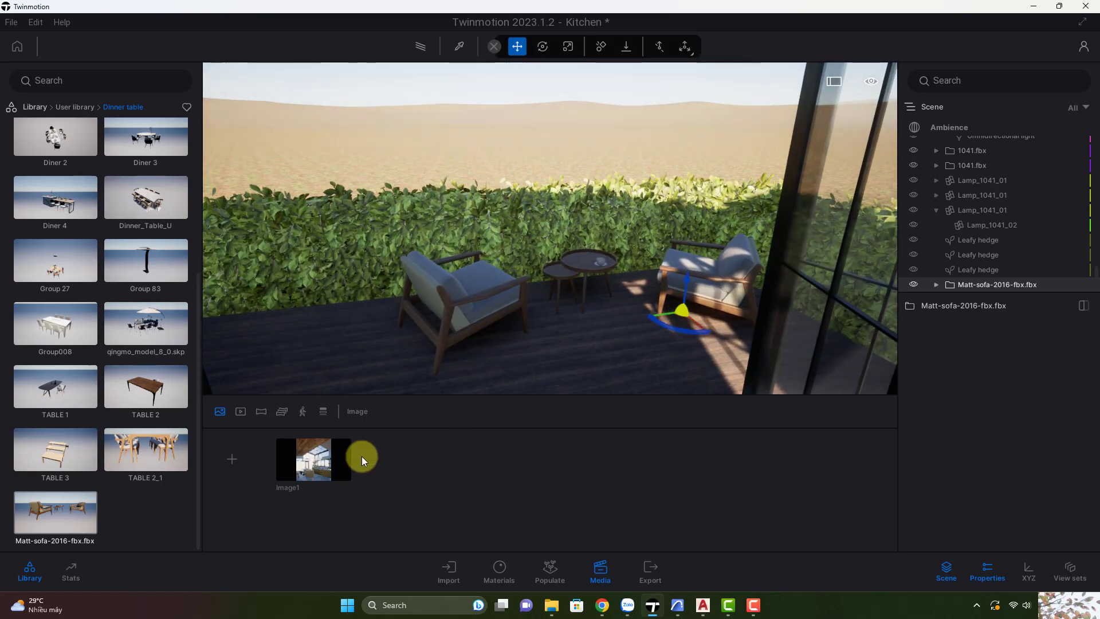
# Step: Leave media mode and set up foliage painting with the Weeping Willow as its first tree species
pyautogui.click(322, 462)
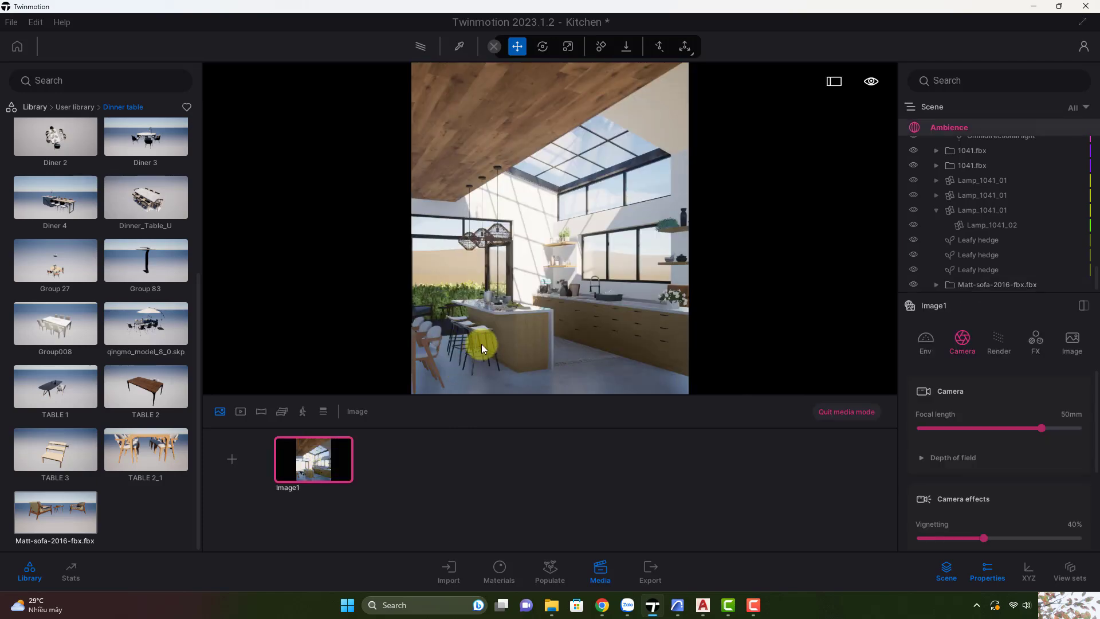
pyautogui.click(846, 411)
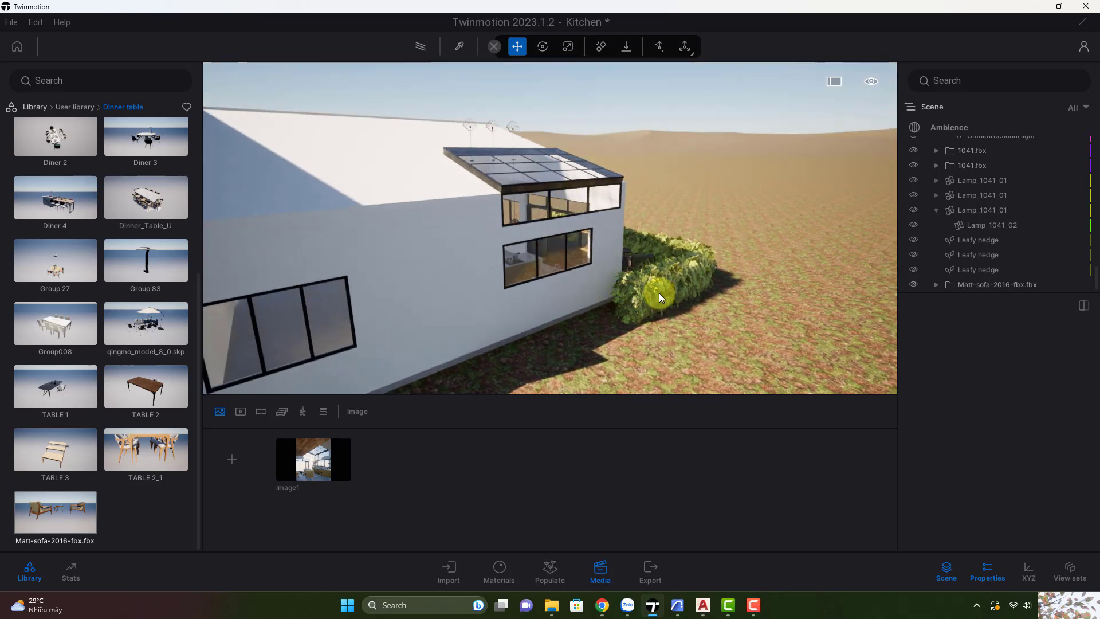
pyautogui.click(35, 107)
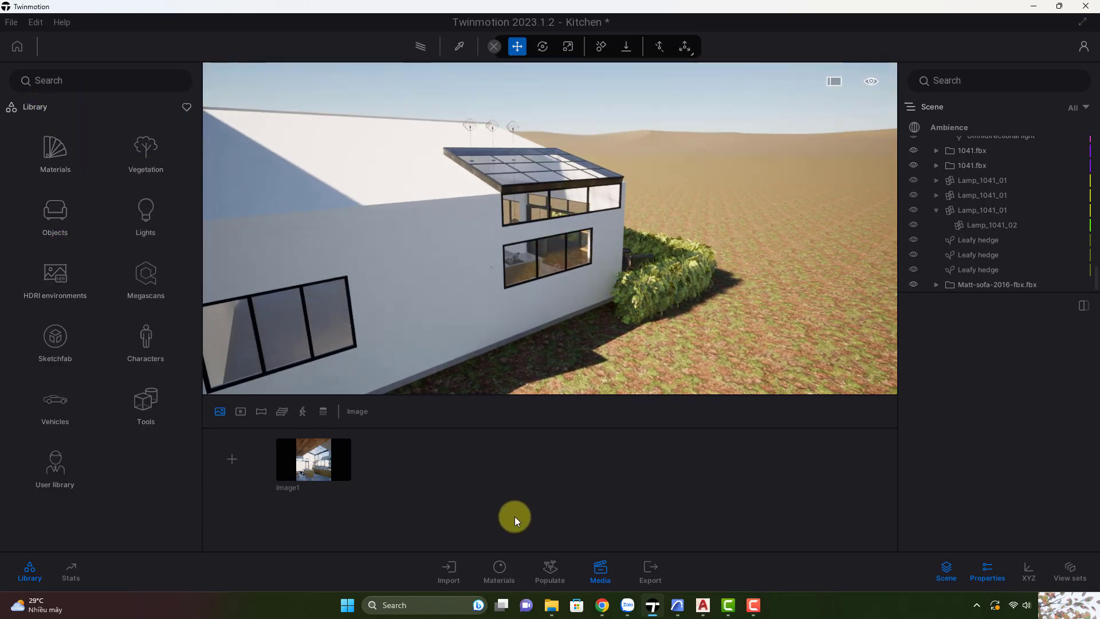
pyautogui.click(548, 562)
pyautogui.click(963, 339)
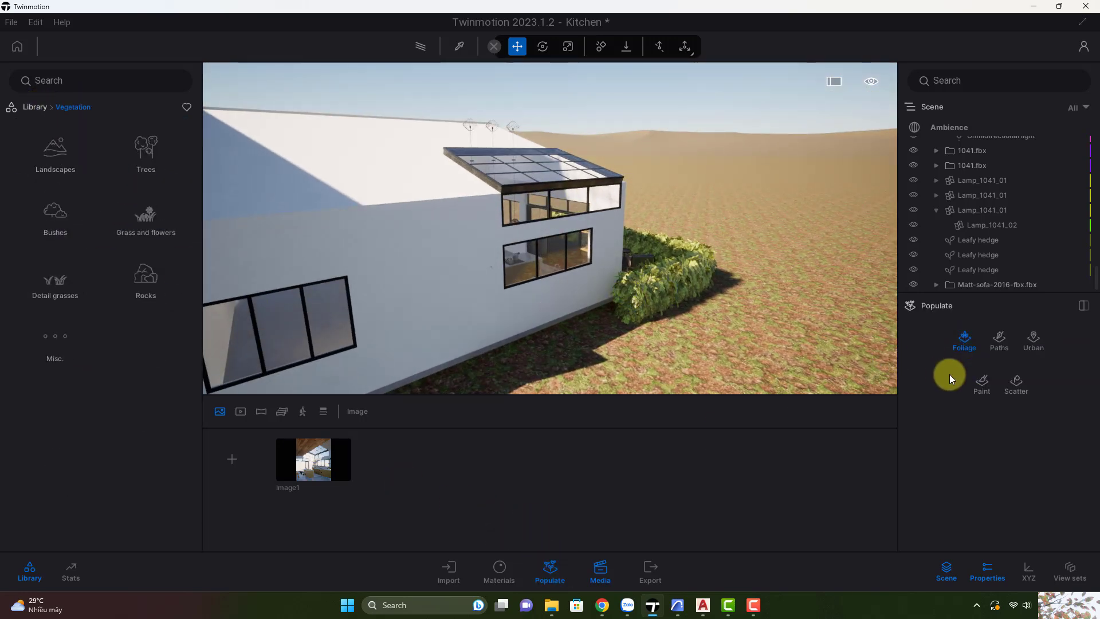
pyautogui.click(146, 154)
pyautogui.scroll(-3, 137, 258)
pyautogui.moveTo(146, 373); pyautogui.dragTo(962, 459)
pyautogui.scroll(-2, 78, 287)
# Step: Add the Sweet Birch and Grey Birch trees to the foliage painting palette
pyautogui.scroll(-5, 91, 269)
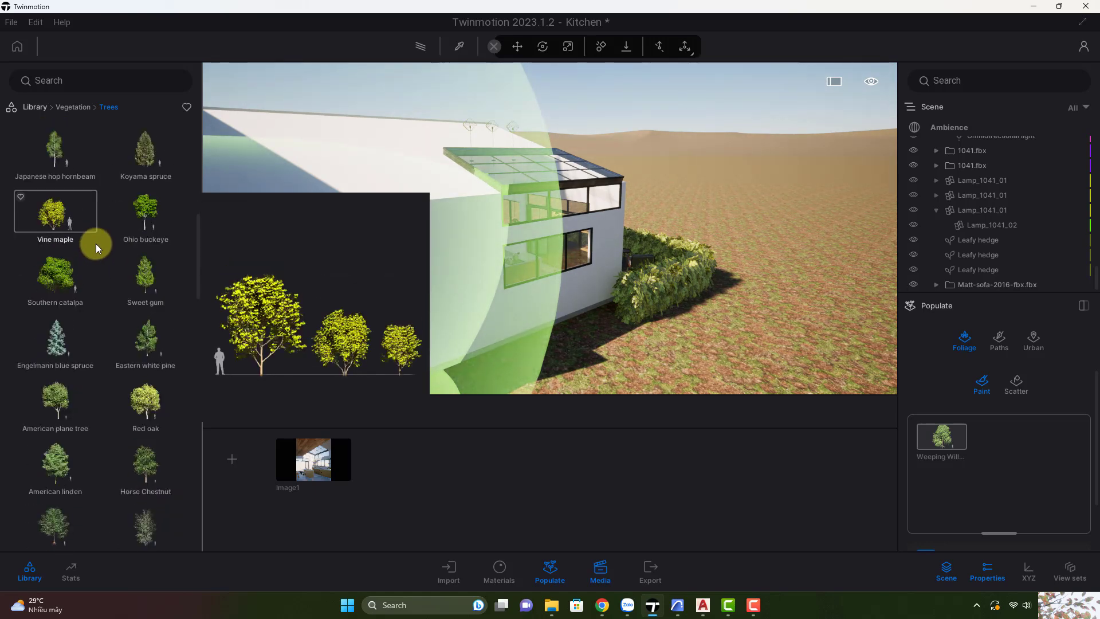
pyautogui.moveTo(80, 417); pyautogui.dragTo(946, 453)
pyautogui.moveTo(146, 424); pyautogui.dragTo(963, 455)
pyautogui.scroll(-2, 43, 315)
pyautogui.scroll(-5, 523, 287)
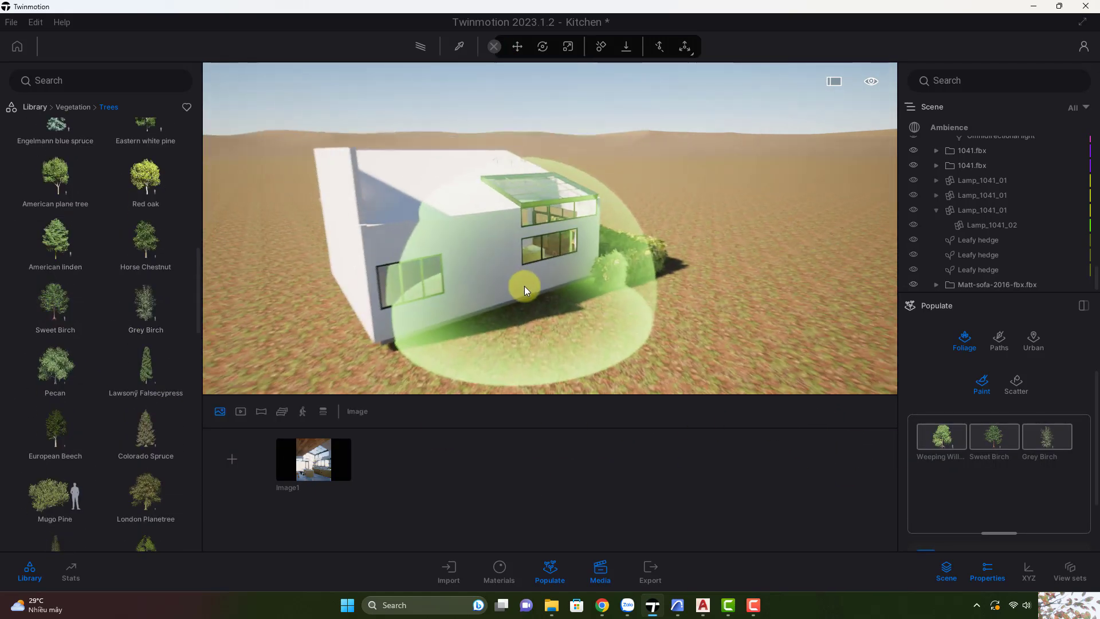
# Step: Paint the willow and birch mix on the ground around the terrace side of the house and finish painting
pyautogui.keyDown('shift'); pyautogui.moveTo(587, 260); pyautogui.dragTo(611, 256, button='middle'); pyautogui.keyUp('shift')
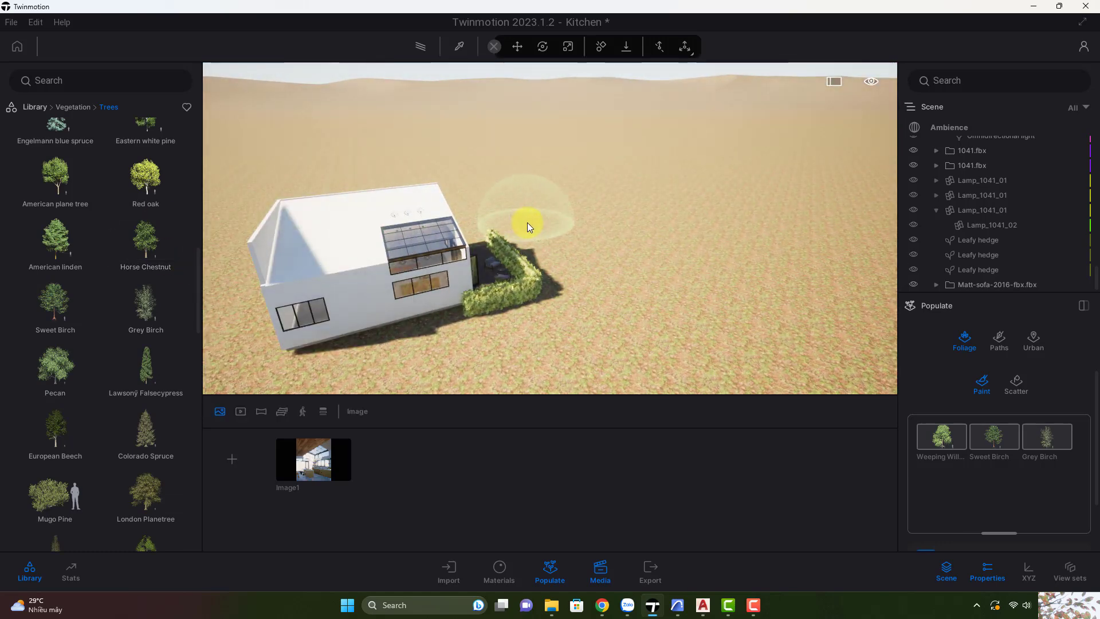
pyautogui.moveTo(537, 222)
pyautogui.mouseDown()
pyautogui.moveTo(602, 235)
pyautogui.moveTo(637, 267)
pyautogui.moveTo(638, 298)
pyautogui.moveTo(531, 300)
pyautogui.mouseUp()
pyautogui.scroll(-3, 641, 235)
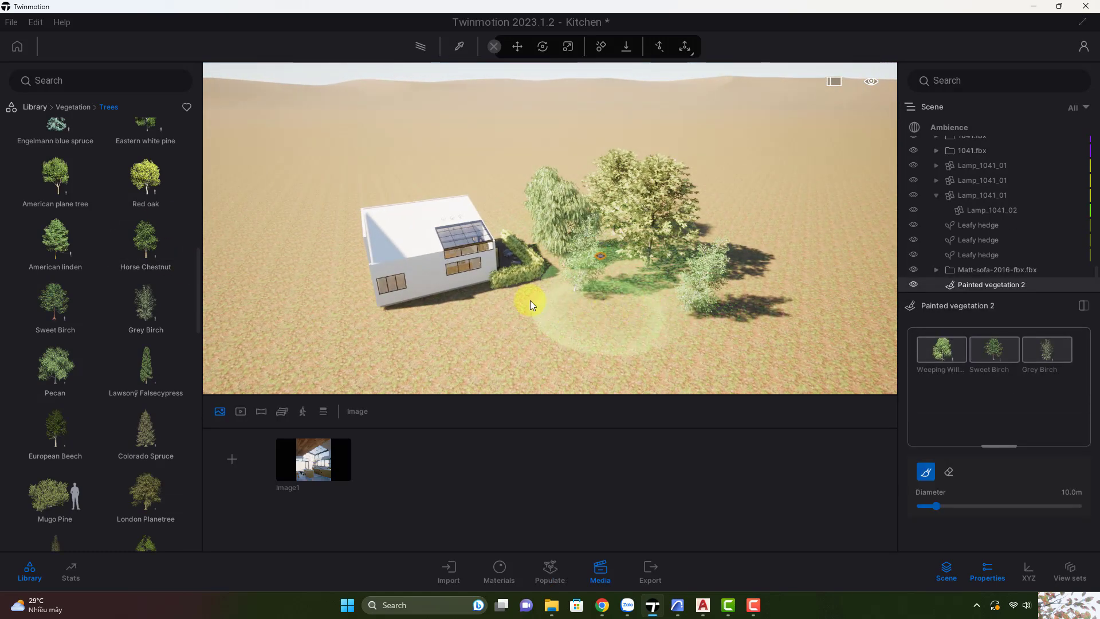
pyautogui.keyDown('shift'); pyautogui.moveTo(531, 301); pyautogui.dragTo(607, 287, button='middle'); pyautogui.keyUp('shift')
pyautogui.moveTo(607, 287)
pyautogui.mouseDown()
pyautogui.moveTo(556, 366)
pyautogui.moveTo(542, 314)
pyautogui.mouseUp()
pyautogui.keyDown('shift'); pyautogui.moveTo(541, 314); pyautogui.dragTo(560, 301, button='middle'); pyautogui.keyUp('shift')
pyautogui.moveTo(559, 300)
pyautogui.mouseDown()
pyautogui.moveTo(558, 191)
pyautogui.moveTo(260, 229)
pyautogui.mouseUp()
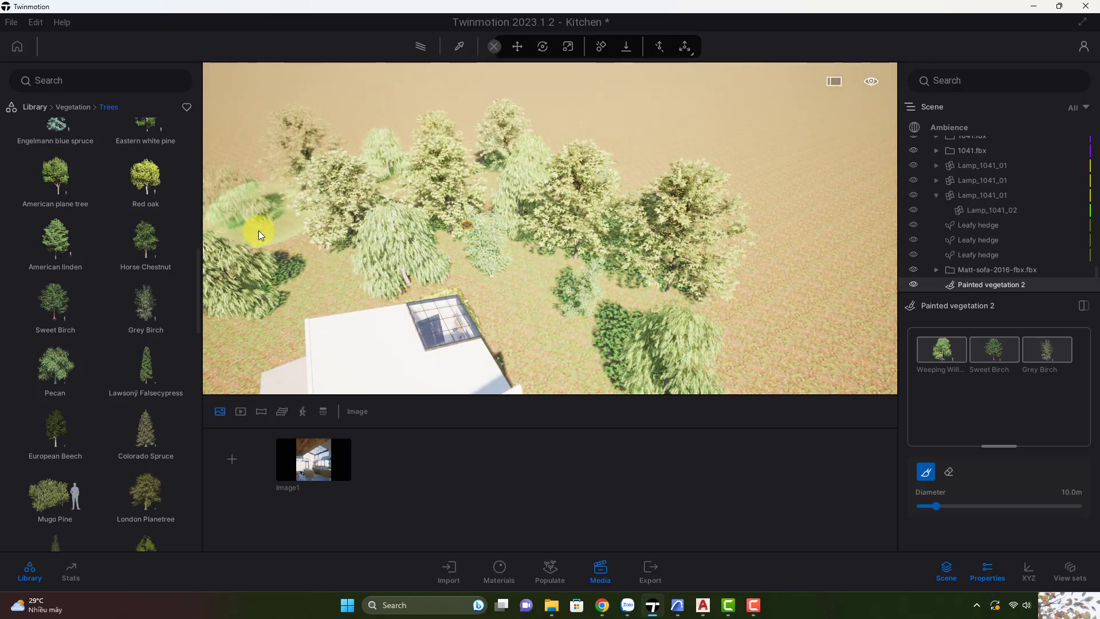
pyautogui.moveTo(260, 229); pyautogui.dragTo(266, 233, button='right')
pyautogui.press('a')
pyautogui.press('s')
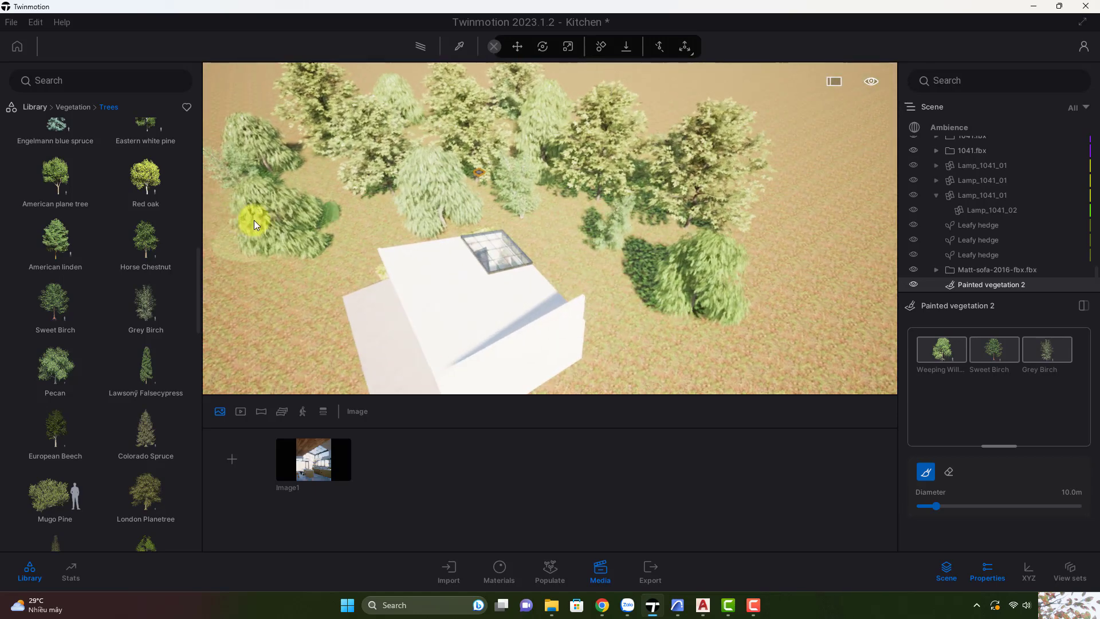
pyautogui.press('Escape')
pyautogui.press('Escape')
# Step: Erase painted trees of Painted vegetation 2 that crowd the hedge beside the terrace
pyautogui.press('w')
pyautogui.moveTo(439, 224); pyautogui.dragTo(327, 215, button='right')
pyautogui.press('a')
pyautogui.moveTo(327, 214); pyautogui.dragTo(269, 201)
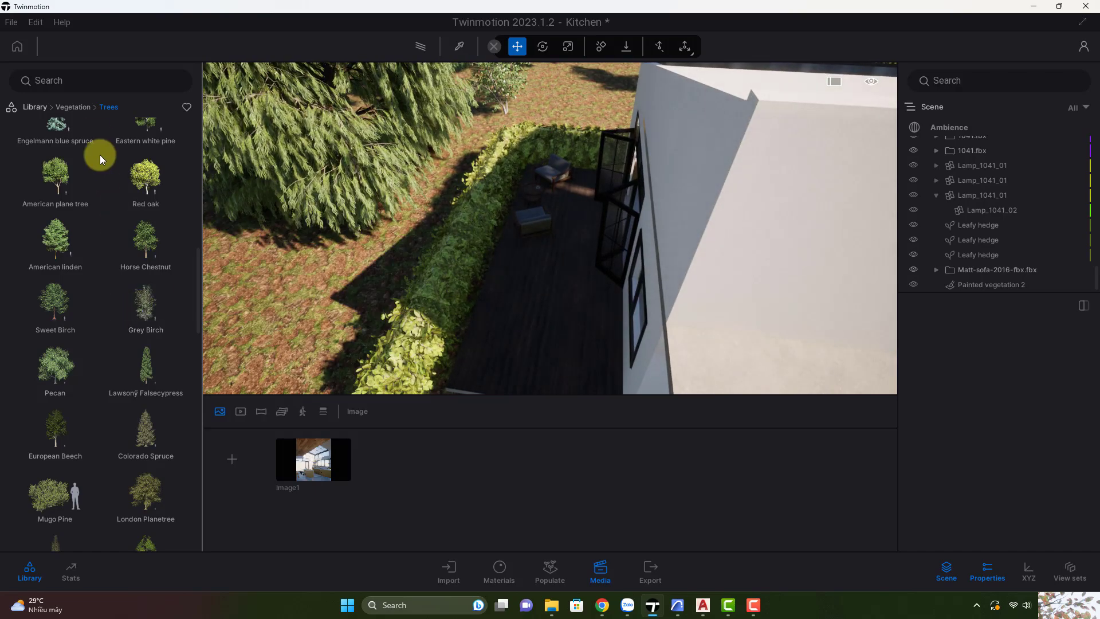
pyautogui.click(81, 108)
pyautogui.click(331, 458)
pyautogui.moveTo(582, 301); pyautogui.dragTo(497, 317, button='right')
pyautogui.press('w')
pyautogui.moveTo(497, 317); pyautogui.dragTo(477, 282)
pyautogui.click(991, 284)
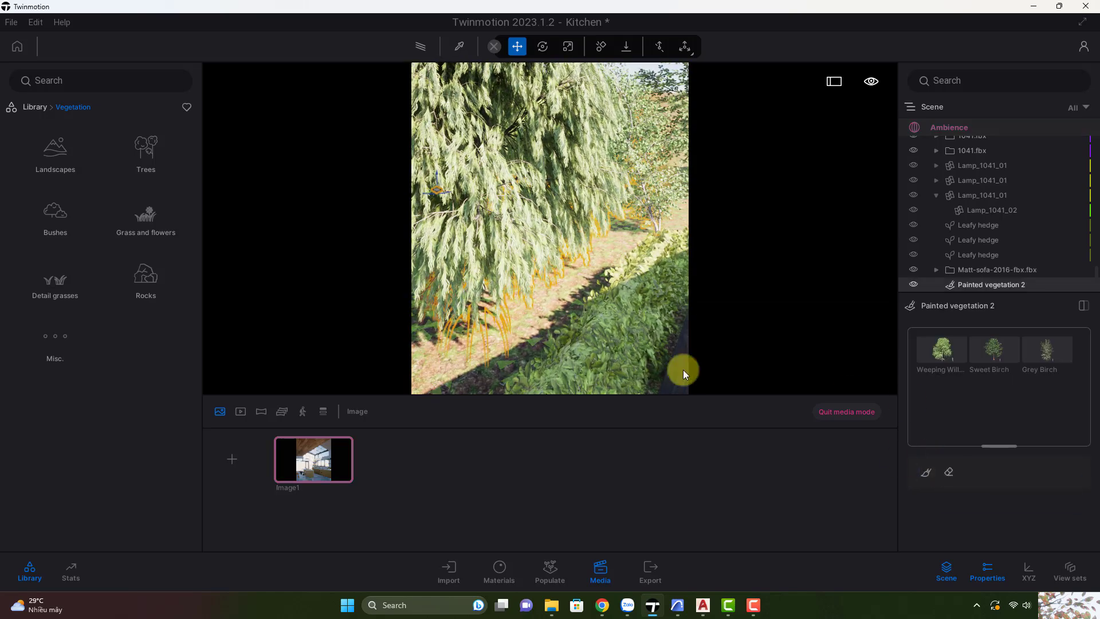
pyautogui.click(949, 471)
pyautogui.click(595, 314)
pyautogui.press('Escape')
# Step: Place an extra tree and bushes from the vegetation library on the grass beyond the terrace hedge
pyautogui.moveTo(586, 316); pyautogui.dragTo(334, 232, button='right')
pyautogui.click(172, 166)
pyautogui.click(78, 109)
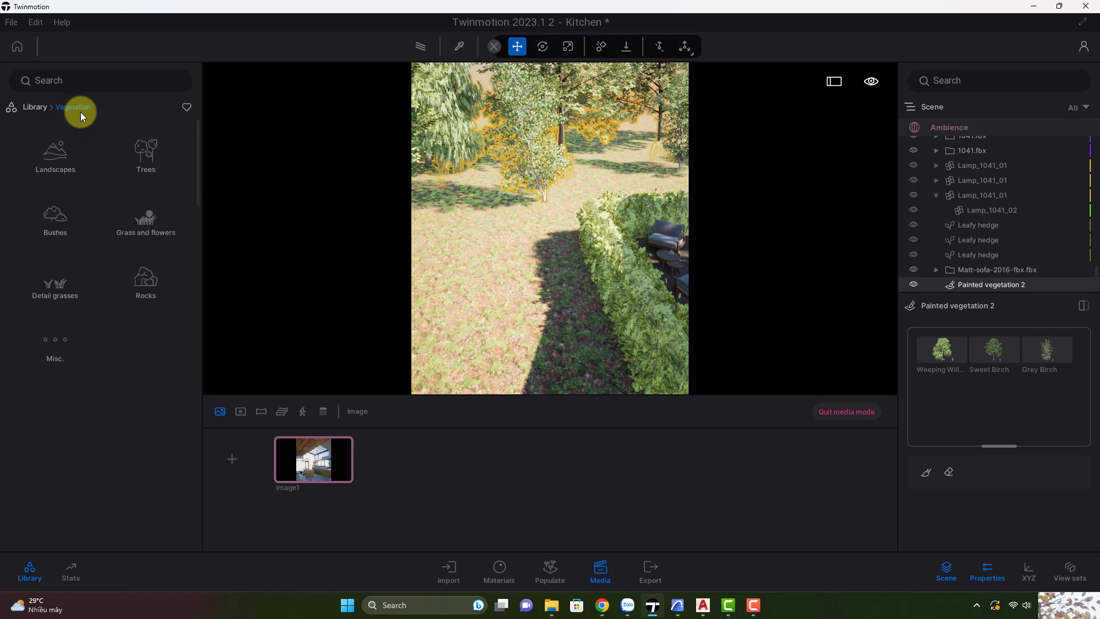
pyautogui.click(62, 211)
pyautogui.click(525, 261)
pyautogui.press('e')
pyautogui.press('s')
pyautogui.moveTo(491, 276)
pyautogui.mouseDown()
pyautogui.moveTo(562, 329)
pyautogui.moveTo(483, 293)
pyautogui.moveTo(489, 212)
pyautogui.moveTo(545, 185)
pyautogui.mouseUp()
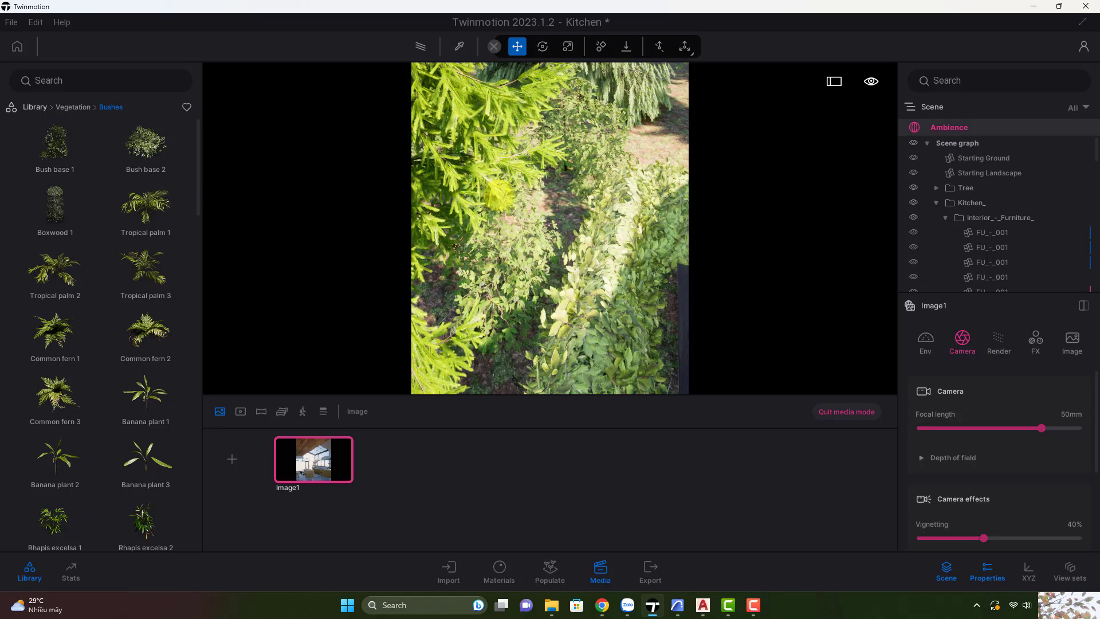
pyautogui.press('d')
pyautogui.press('s')
pyautogui.moveTo(488, 235); pyautogui.dragTo(510, 328)
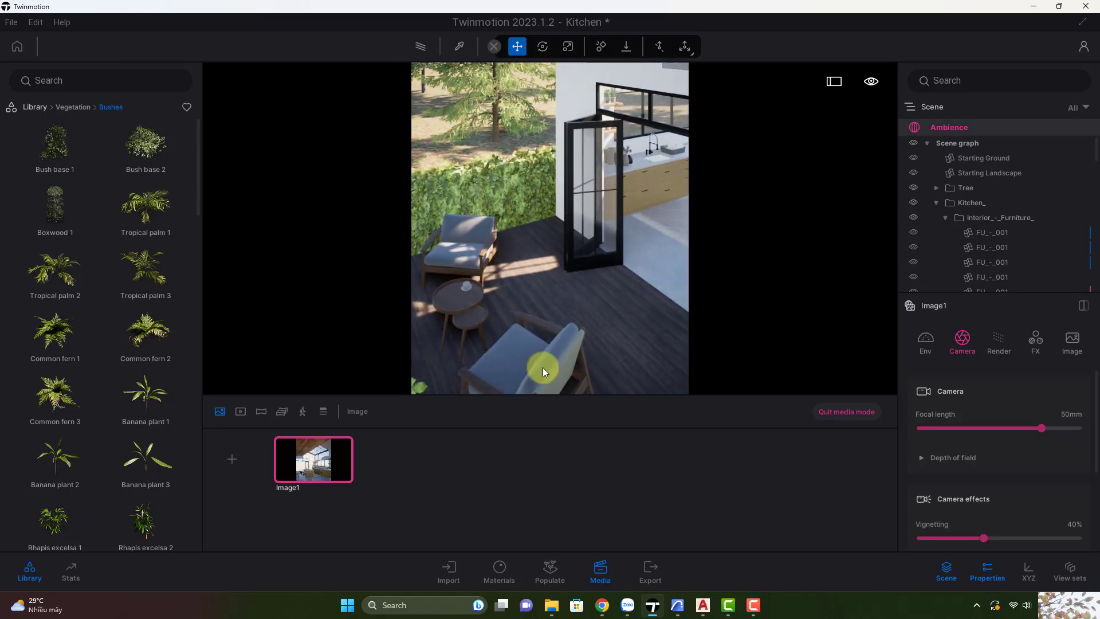
# Step: Apply a Megascans Wooden Planks material to the terrace deck and set its UV scale to 2.18
pyautogui.click(34, 107)
pyautogui.click(140, 277)
pyautogui.click(147, 151)
pyautogui.click(74, 108)
pyautogui.click(55, 218)
pyautogui.click(143, 150)
pyautogui.click(52, 261)
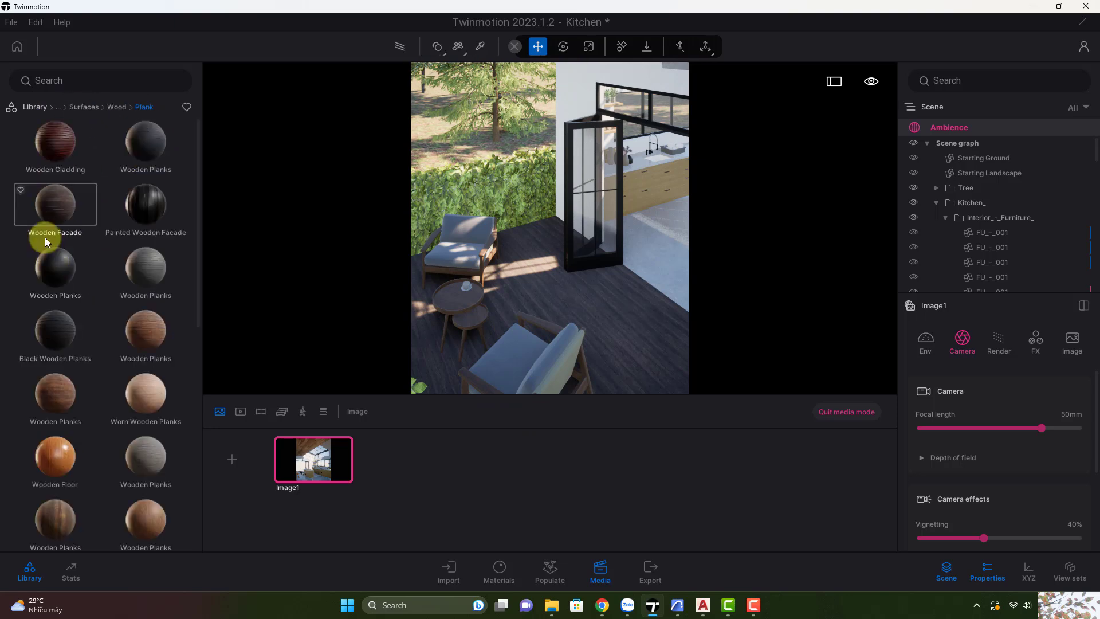
pyautogui.scroll(-3, 95, 264)
pyautogui.moveTo(60, 379); pyautogui.dragTo(423, 355)
pyautogui.scroll(-5, 978, 483)
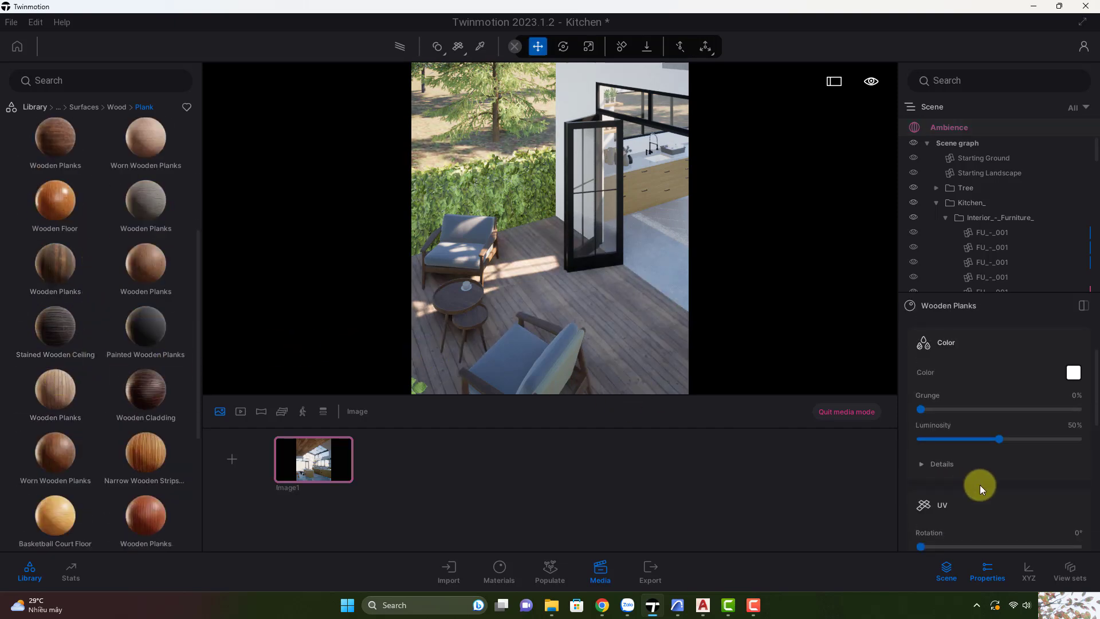
pyautogui.moveTo(987, 485); pyautogui.dragTo(1011, 486)
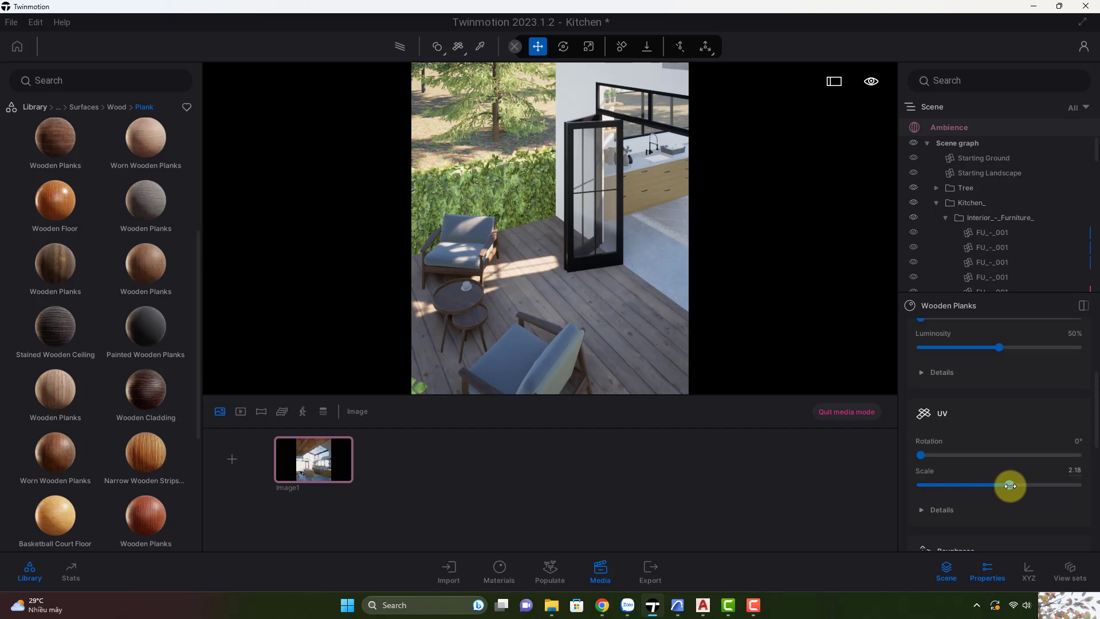
# Step: Reopen Image1, adjust its kitchen view and refresh it to the current scene
pyautogui.click(324, 470)
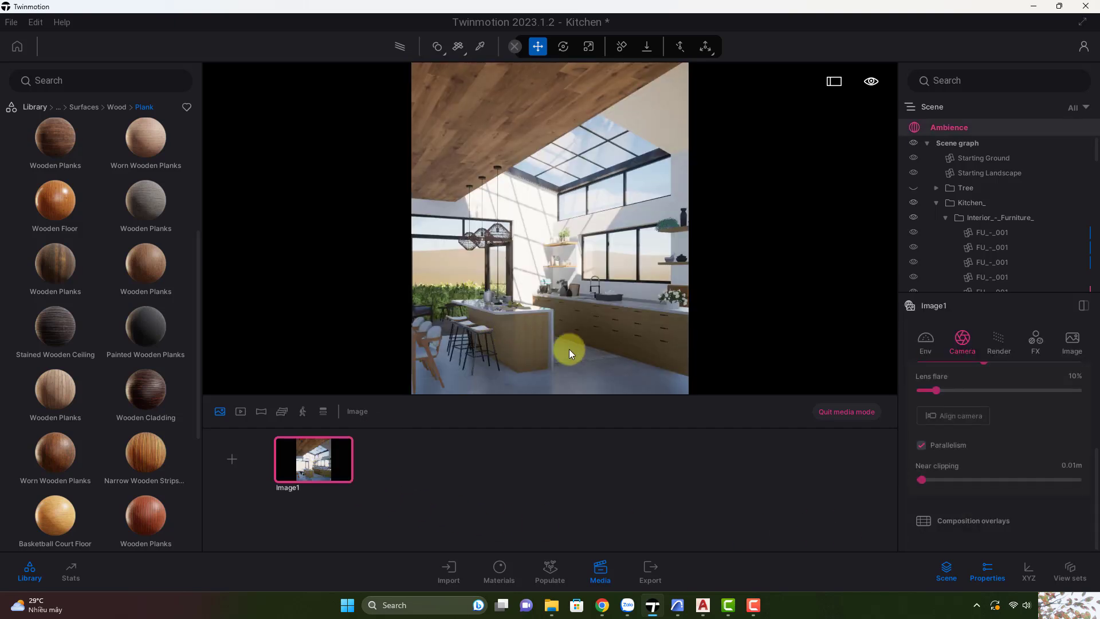
pyautogui.click(503, 363)
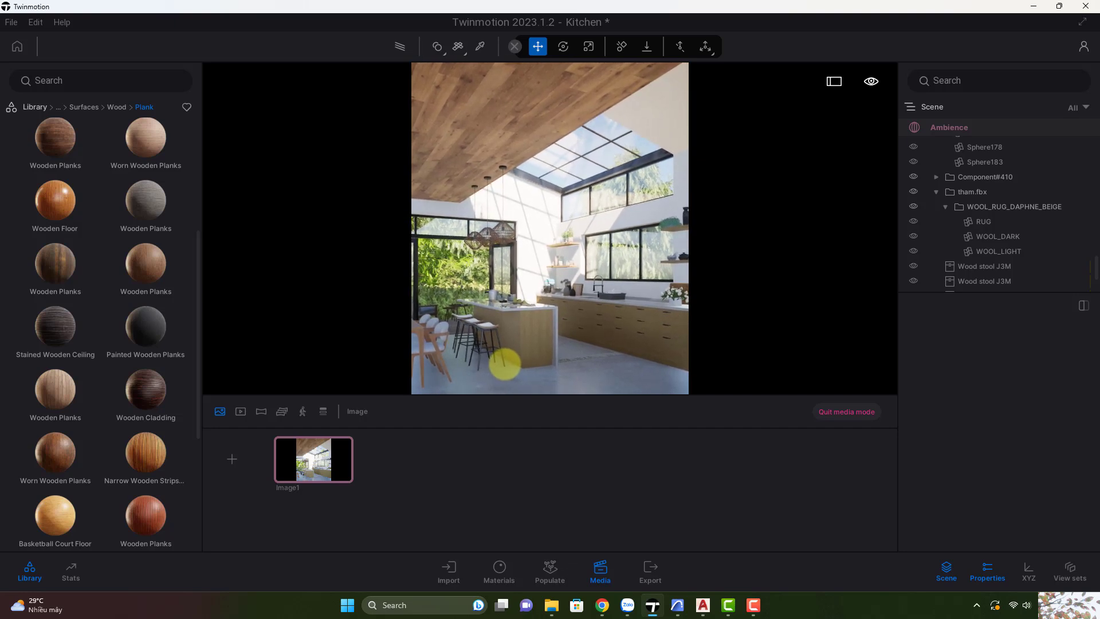
pyautogui.click(322, 439)
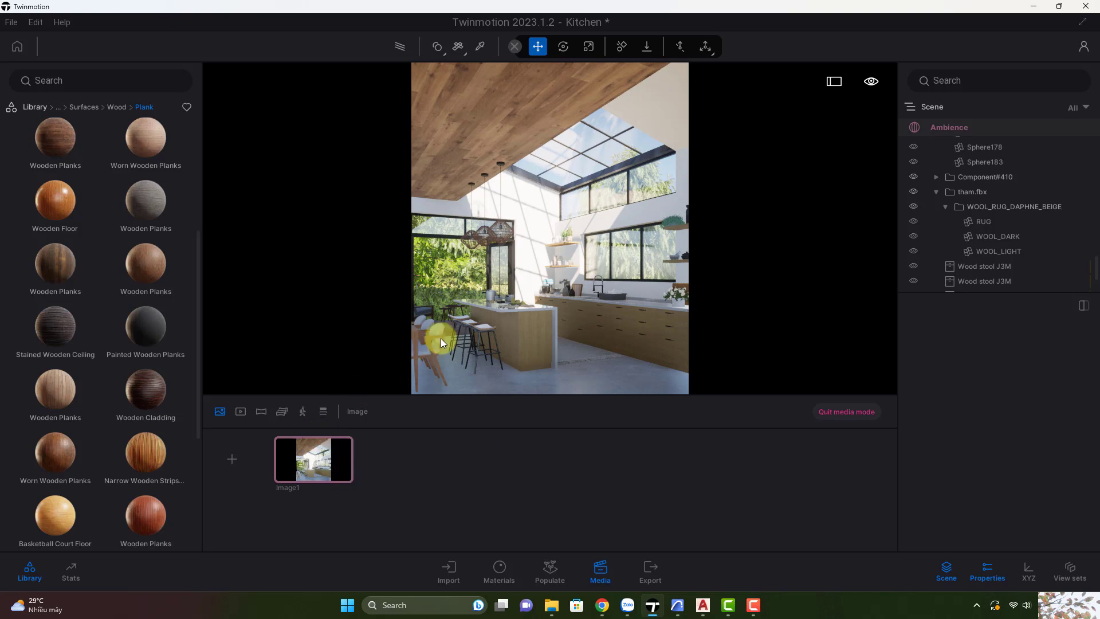
# Step: Select the whole potted white flower group Component#410 and shift it slightly on the kitchen countertop
pyautogui.moveTo(428, 345); pyautogui.dragTo(502, 337)
pyautogui.scroll(5, 502, 333)
pyautogui.click(466, 301)
pyautogui.scroll(8, 975, 238)
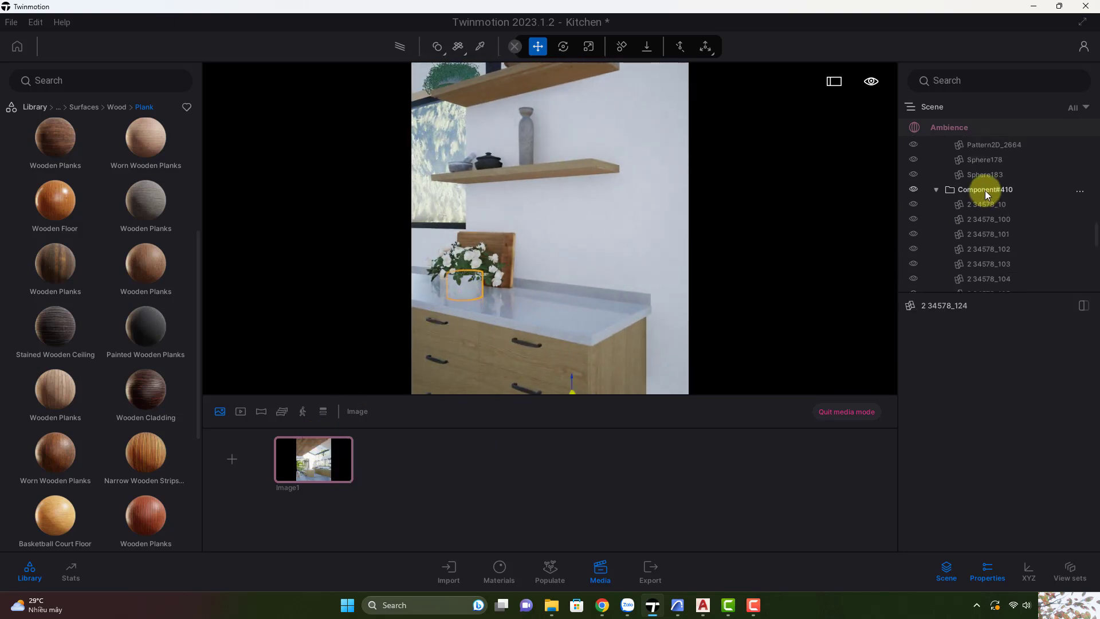
pyautogui.click(985, 190)
pyautogui.keyDown('shift'); pyautogui.moveTo(549, 323); pyautogui.dragTo(549, 356, button='middle'); pyautogui.keyUp('shift')
pyautogui.moveTo(469, 249); pyautogui.dragTo(482, 252)
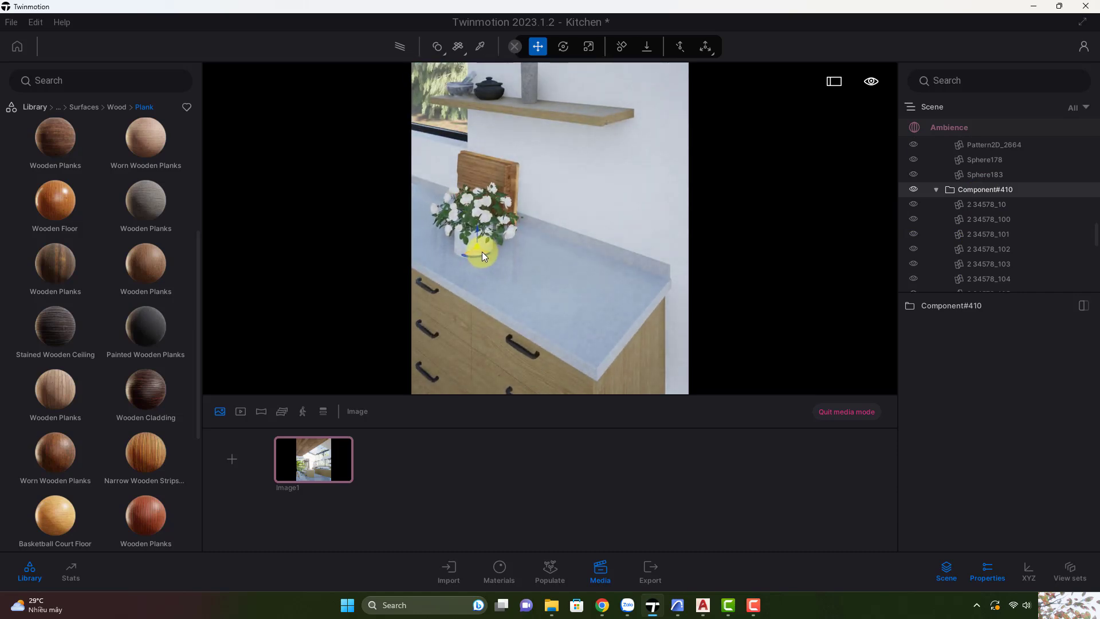
# Step: Preview Image1 with the Path Tracer and switch back to real-time rendering
pyautogui.click(331, 455)
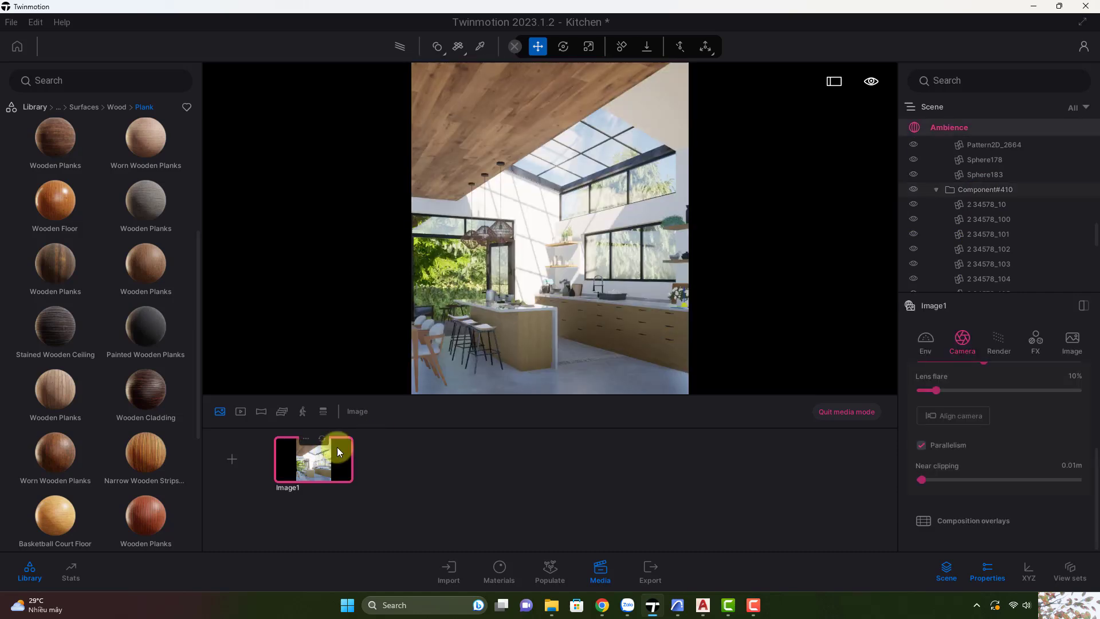
pyautogui.click(398, 52)
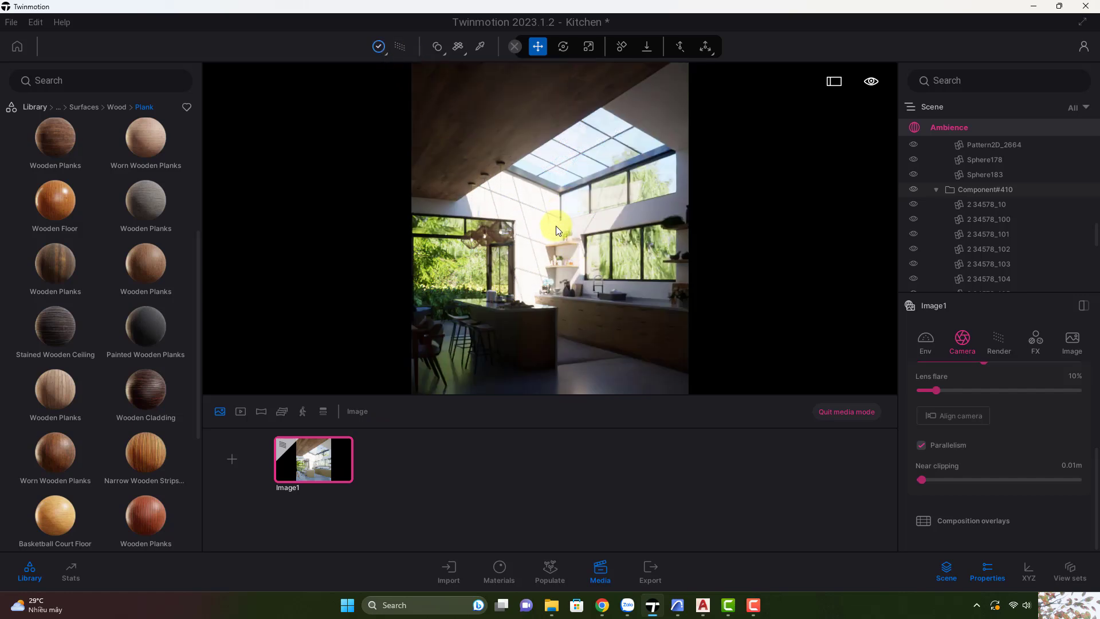
pyautogui.click(397, 47)
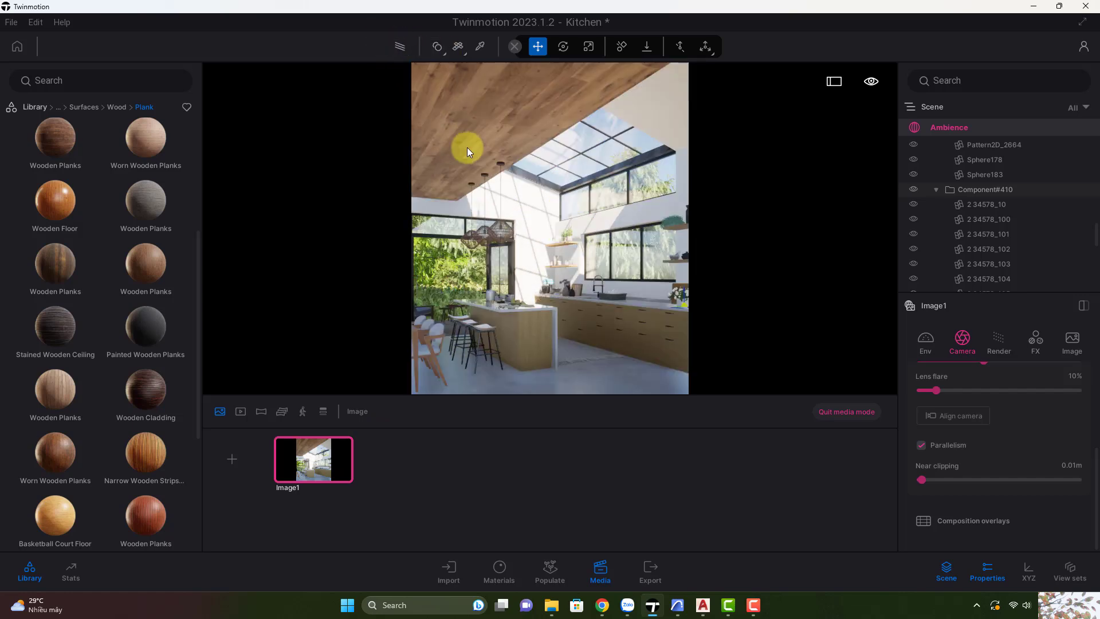
pyautogui.click(498, 222)
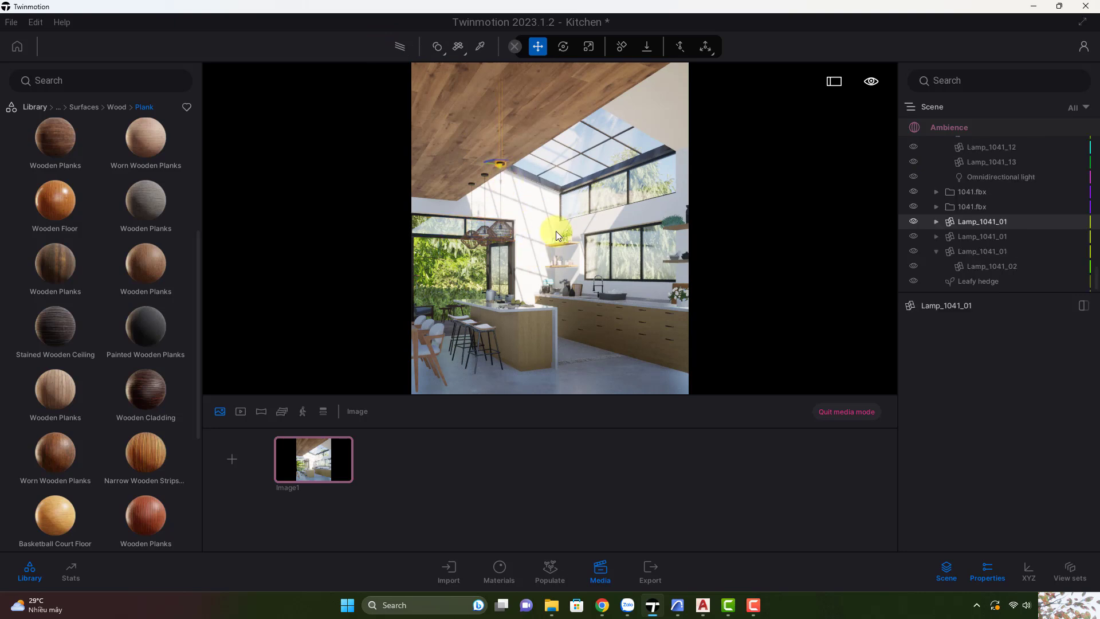
pyautogui.scroll(5, 969, 225)
pyautogui.click(937, 222)
pyautogui.click(964, 209)
pyautogui.keyDown('ctrl'); pyautogui.click(972, 222); pyautogui.keyUp('ctrl')
pyautogui.keyDown('ctrl'); pyautogui.click(972, 237); pyautogui.keyUp('ctrl')
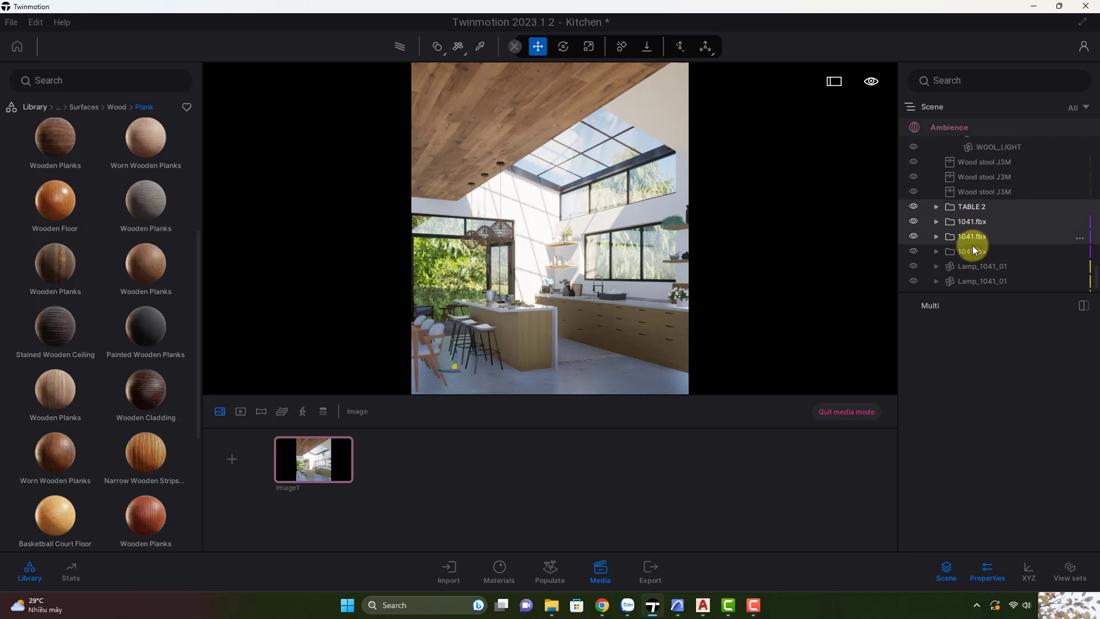
pyautogui.keyDown('ctrl'); pyautogui.click(973, 250); pyautogui.keyUp('ctrl')
pyautogui.moveTo(461, 345); pyautogui.dragTo(490, 351)
# Step: Lower the three 1041.fbx pendant lamps slightly above the kitchen island and return to Image1
pyautogui.click(978, 221)
pyautogui.keyDown('ctrl'); pyautogui.click(978, 235); pyautogui.keyUp('ctrl')
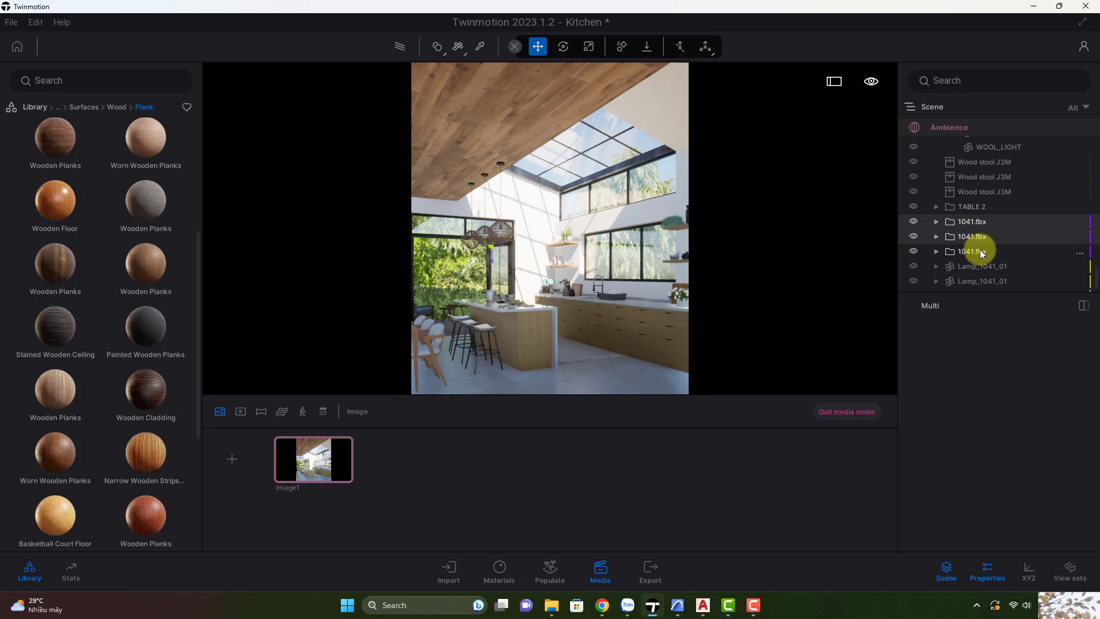
pyautogui.keyDown('ctrl'); pyautogui.click(980, 251); pyautogui.keyUp('ctrl')
pyautogui.moveTo(485, 264); pyautogui.dragTo(486, 269)
pyautogui.click(321, 455)
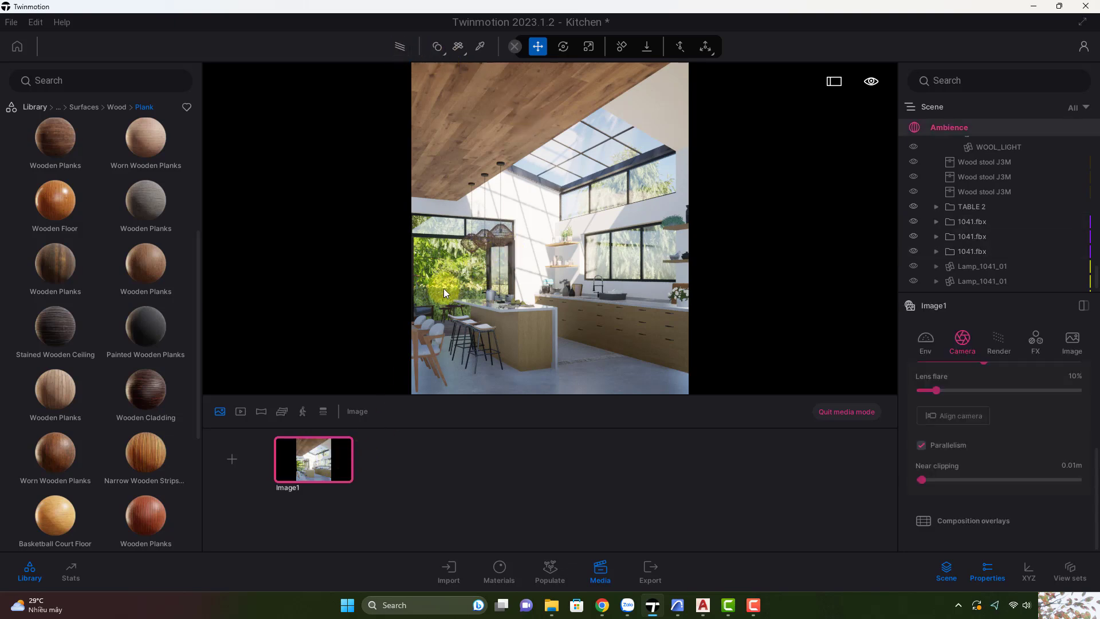
# Step: Fine-tune the Image1 camera view of the kitchen and refresh the image with it
pyautogui.click(323, 453)
pyautogui.click(453, 363)
pyautogui.moveTo(451, 359); pyautogui.dragTo(453, 359, button='right')
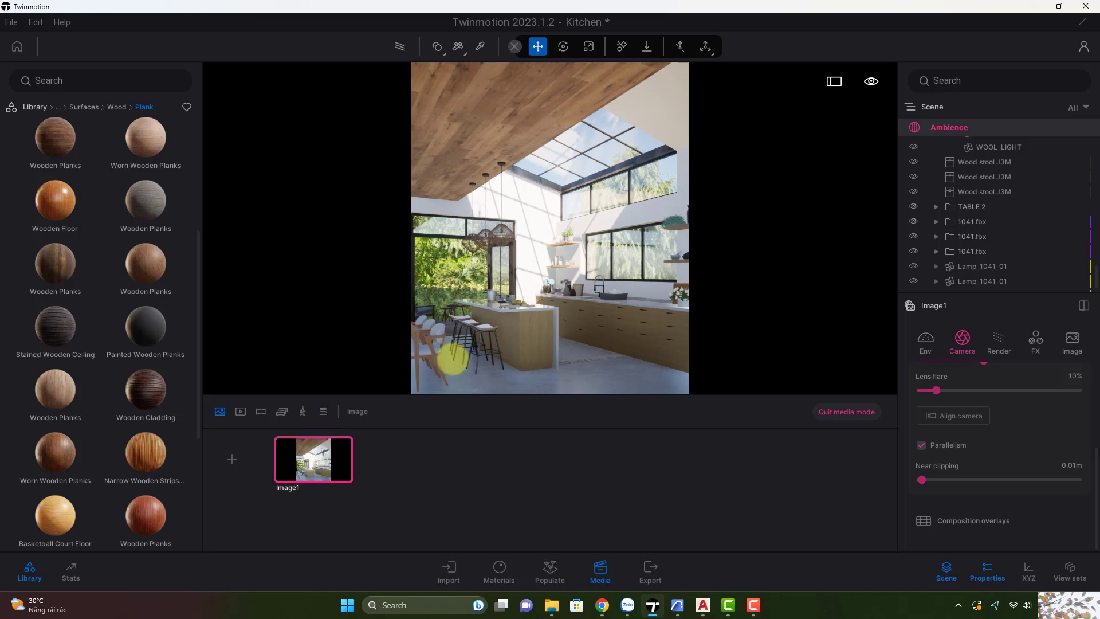
pyautogui.scroll(-2, 453, 359)
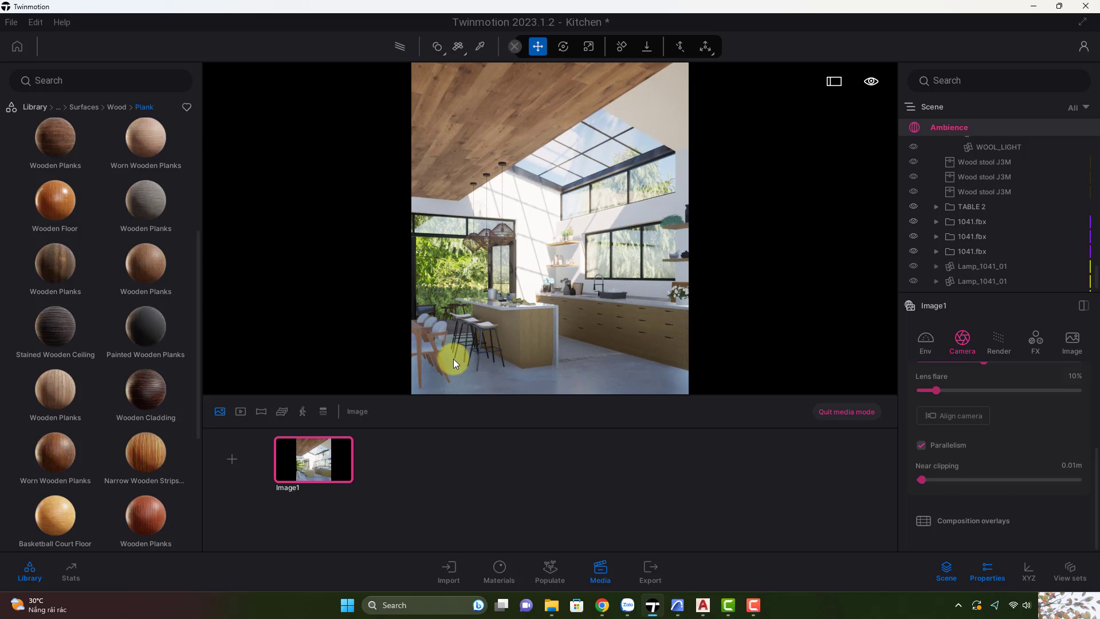
pyautogui.moveTo(453, 358); pyautogui.dragTo(454, 357)
pyautogui.click(291, 476)
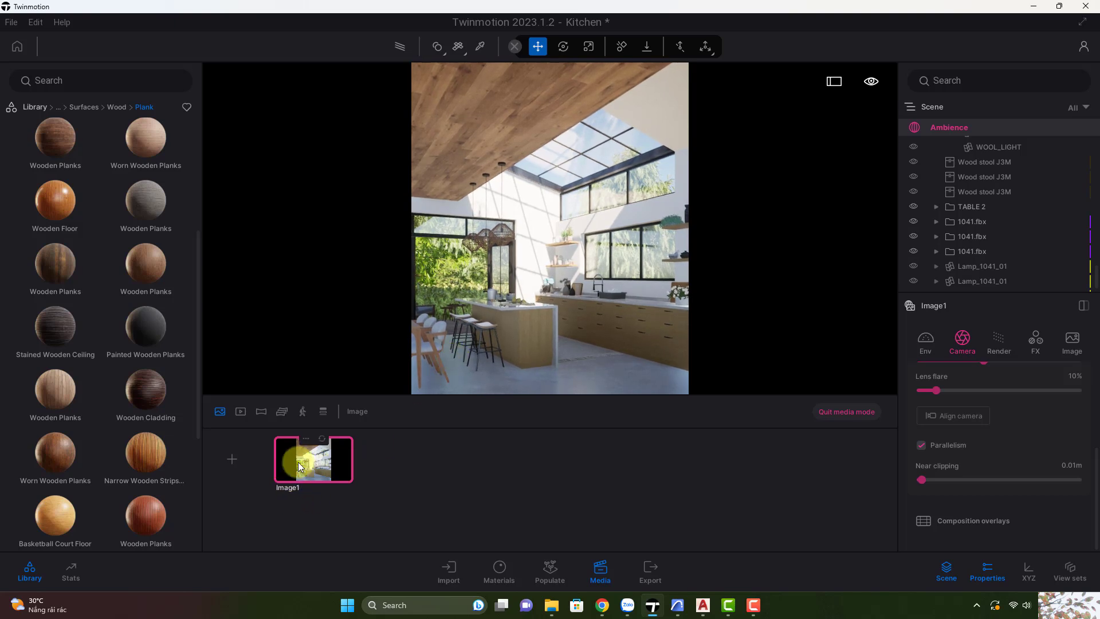
pyautogui.click(322, 439)
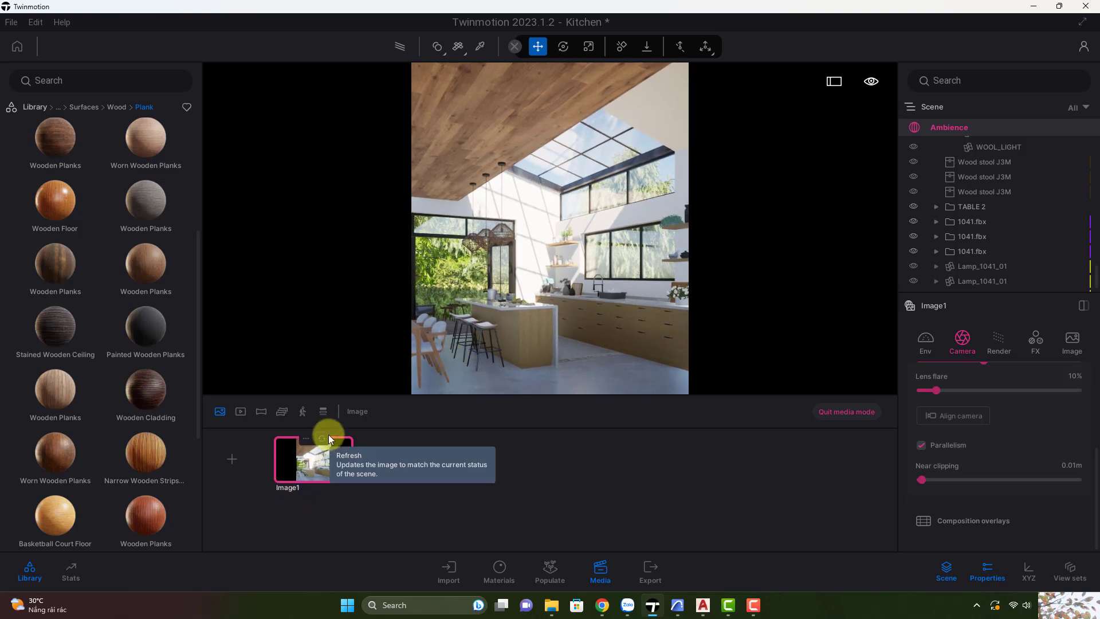
# Step: Browse the Home library's kitchen appliances, storage units and accessories for an object to furnish the kitchen
pyautogui.click(79, 108)
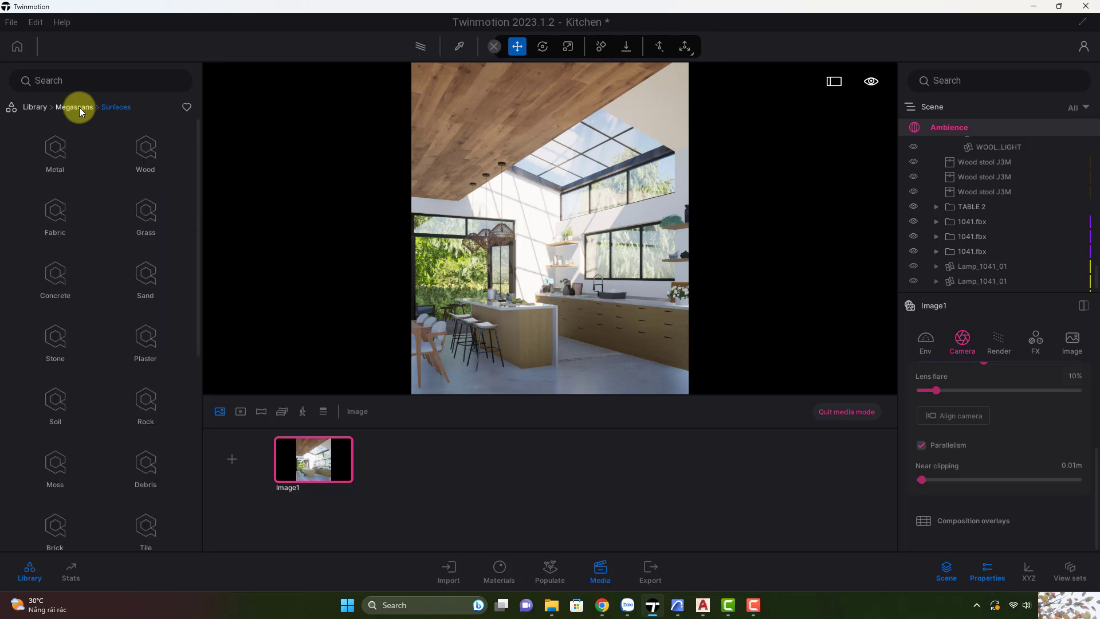
pyautogui.click(40, 106)
pyautogui.click(46, 198)
pyautogui.click(57, 152)
pyautogui.click(129, 160)
pyautogui.click(56, 205)
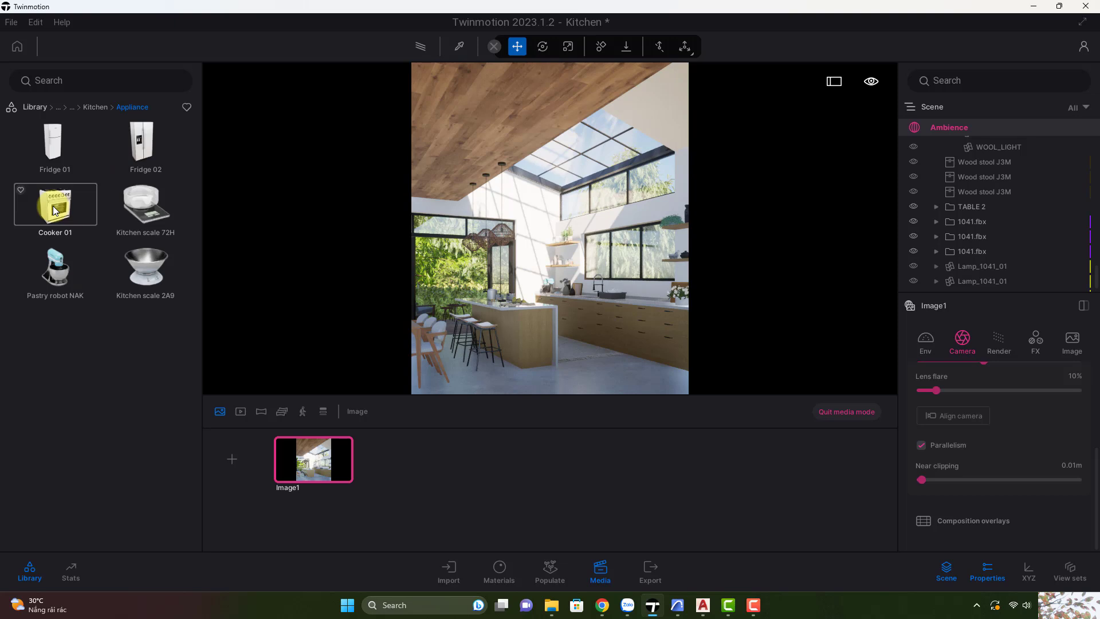
pyautogui.click(89, 109)
pyautogui.click(50, 272)
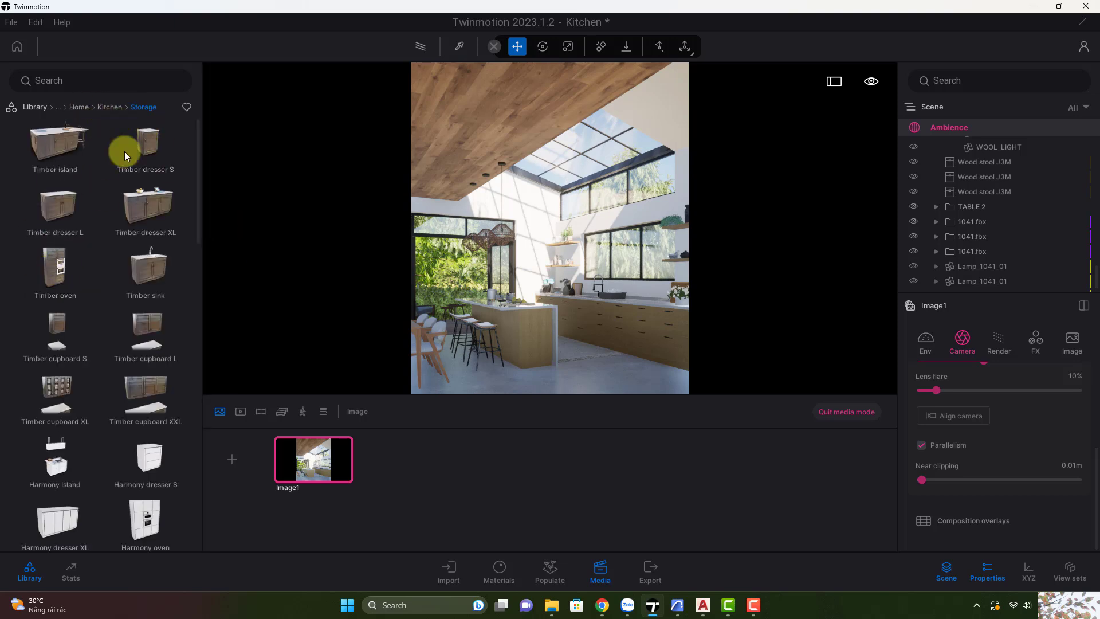
pyautogui.click(109, 108)
pyautogui.click(146, 156)
pyautogui.scroll(-10, 156, 267)
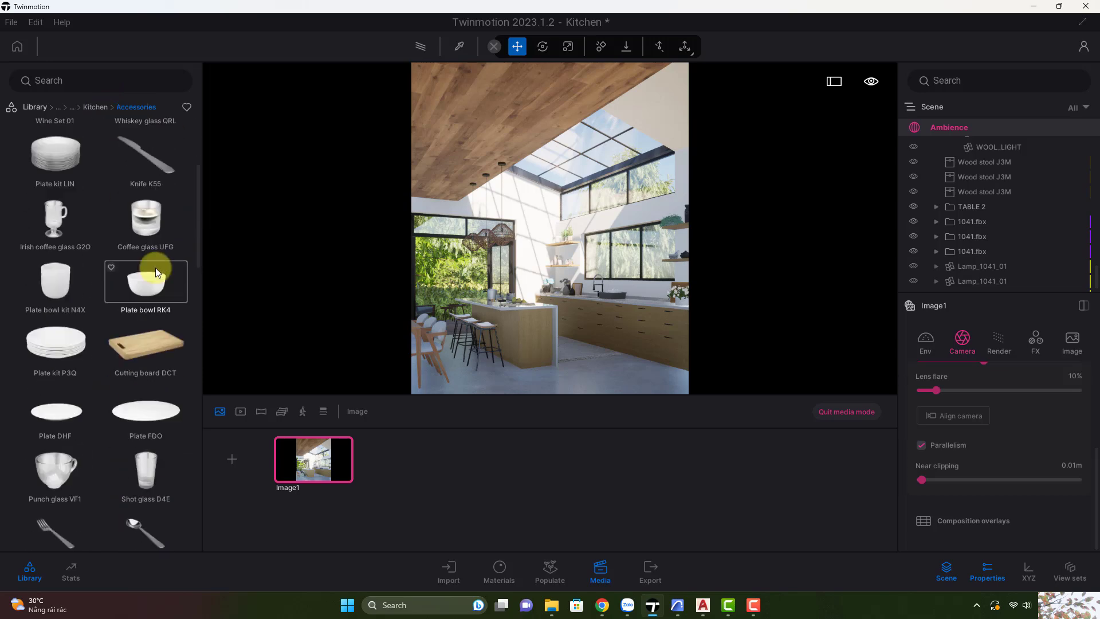
# Step: Download Work Bench FOV from the library's kitchen storage objects and place it on the kitchen floor in the foreground
pyautogui.click(95, 107)
pyautogui.click(46, 197)
pyautogui.click(87, 107)
pyautogui.click(53, 261)
pyautogui.moveTo(194, 180); pyautogui.dragTo(200, 411)
pyautogui.click(181, 308)
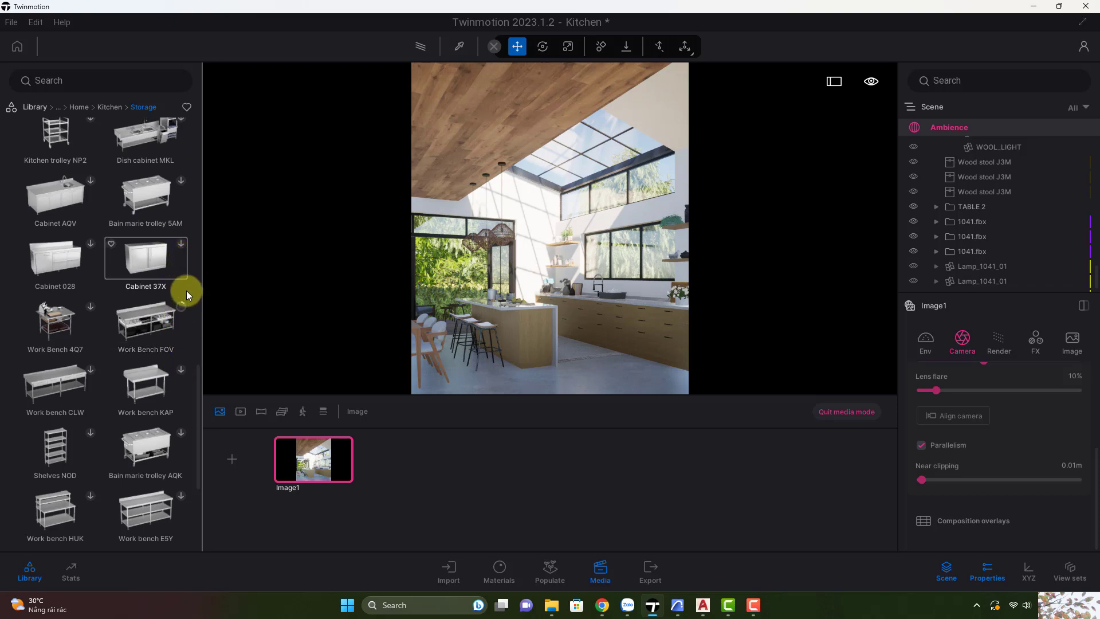
pyautogui.scroll(-4, 187, 294)
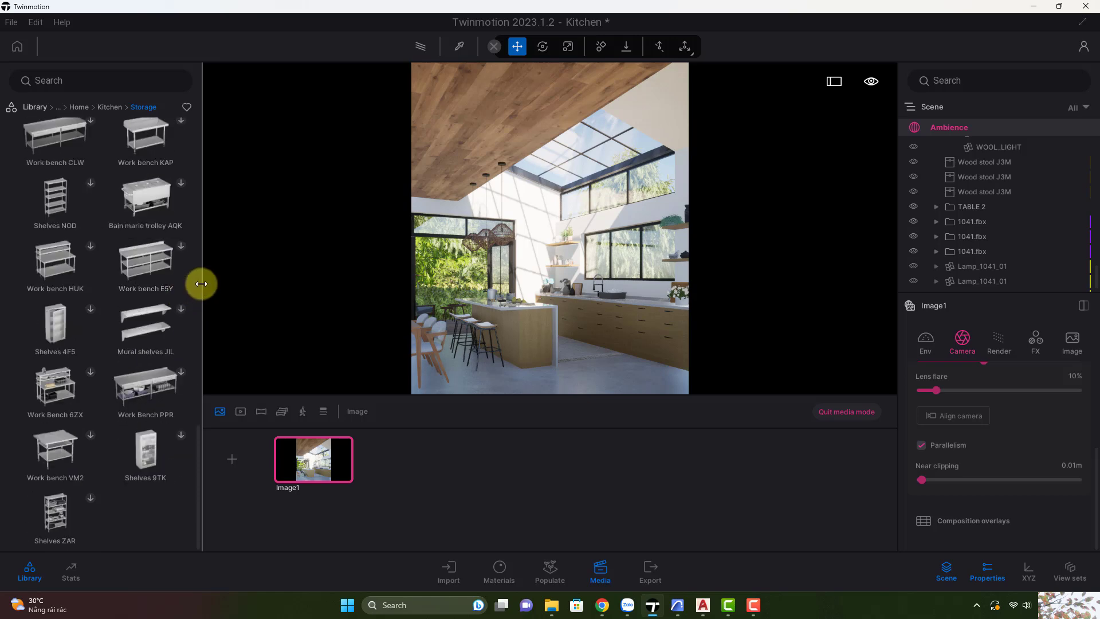
pyautogui.scroll(4, 149, 287)
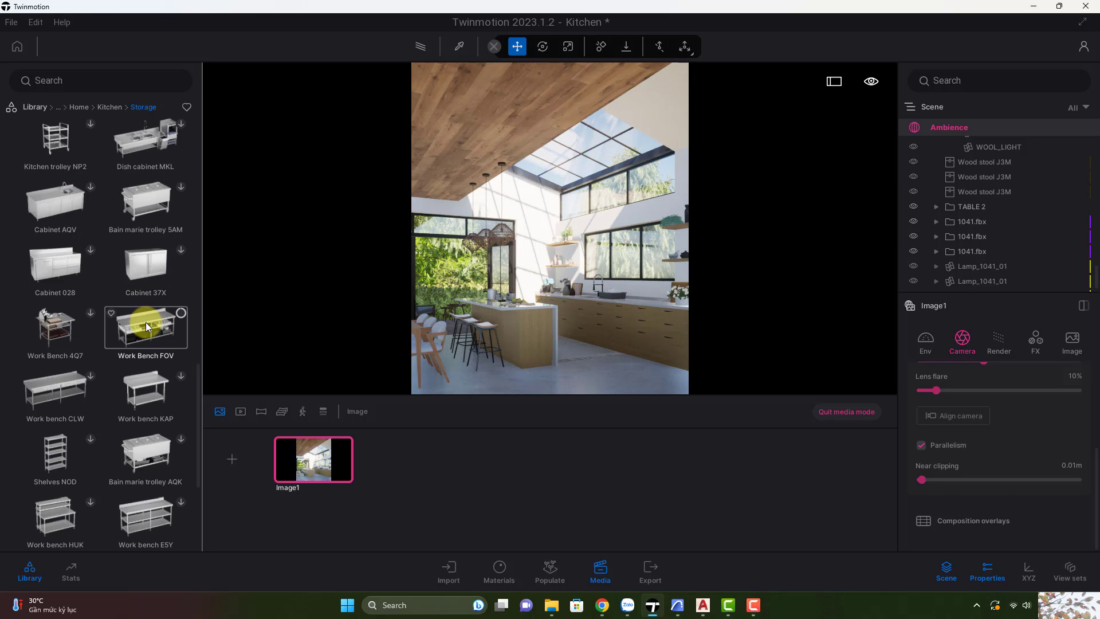
pyautogui.moveTo(146, 322); pyautogui.dragTo(566, 331)
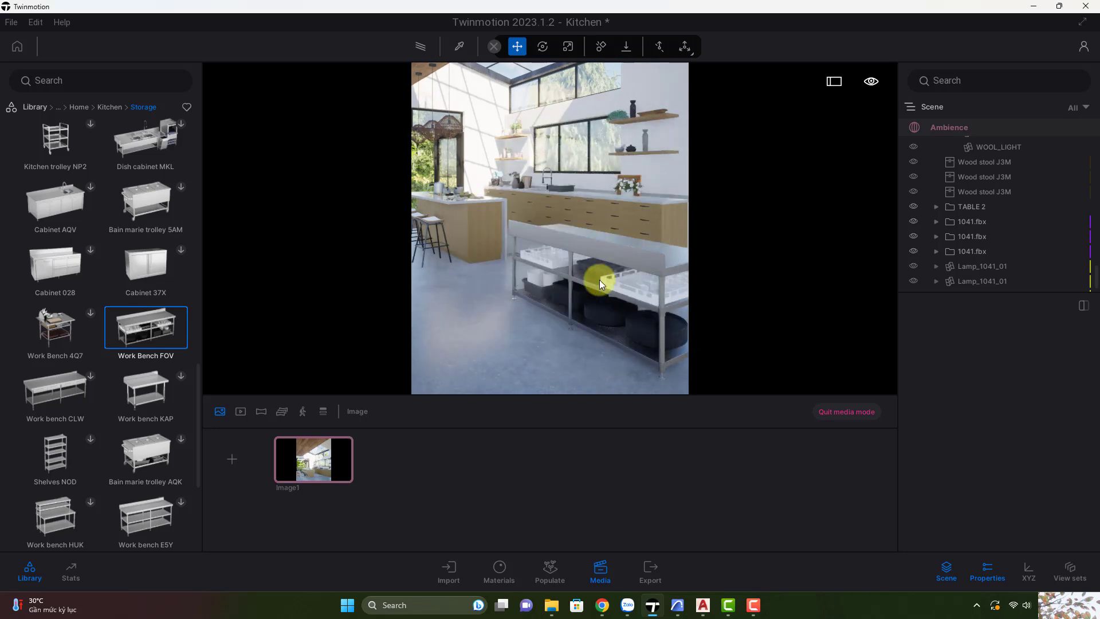
pyautogui.click(599, 275)
# Step: Shift Work Bench FOV across the kitchen floor so only its end shows in the foreground corner of the Image1 view
pyautogui.moveTo(569, 339); pyautogui.dragTo(658, 344)
pyautogui.click(324, 458)
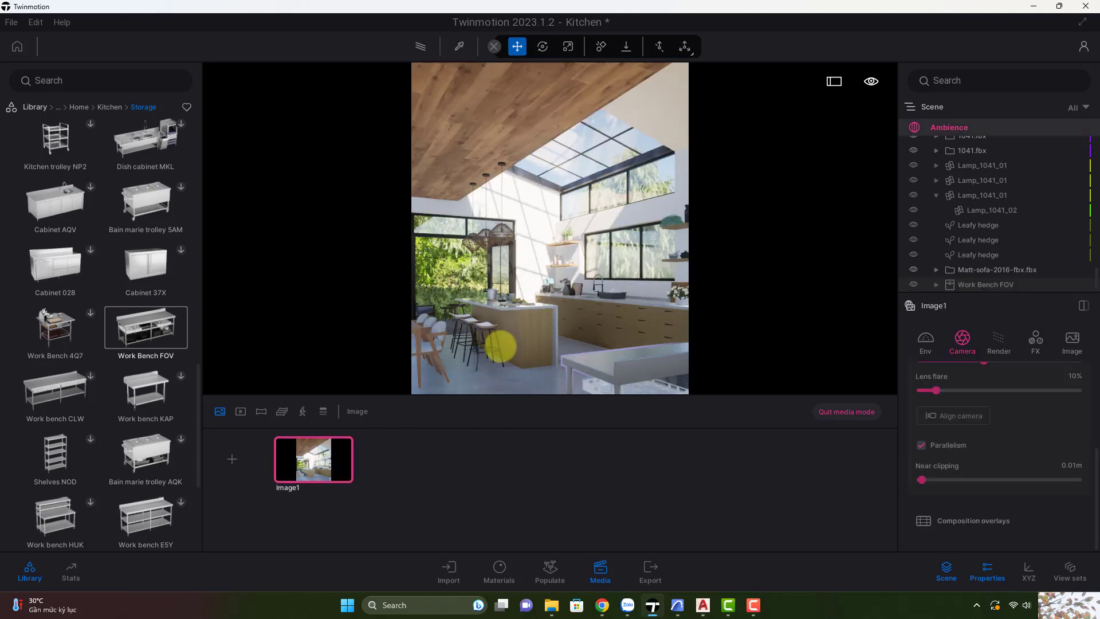
pyautogui.moveTo(492, 340); pyautogui.dragTo(583, 322, button='right')
pyautogui.moveTo(582, 322); pyautogui.dragTo(618, 307)
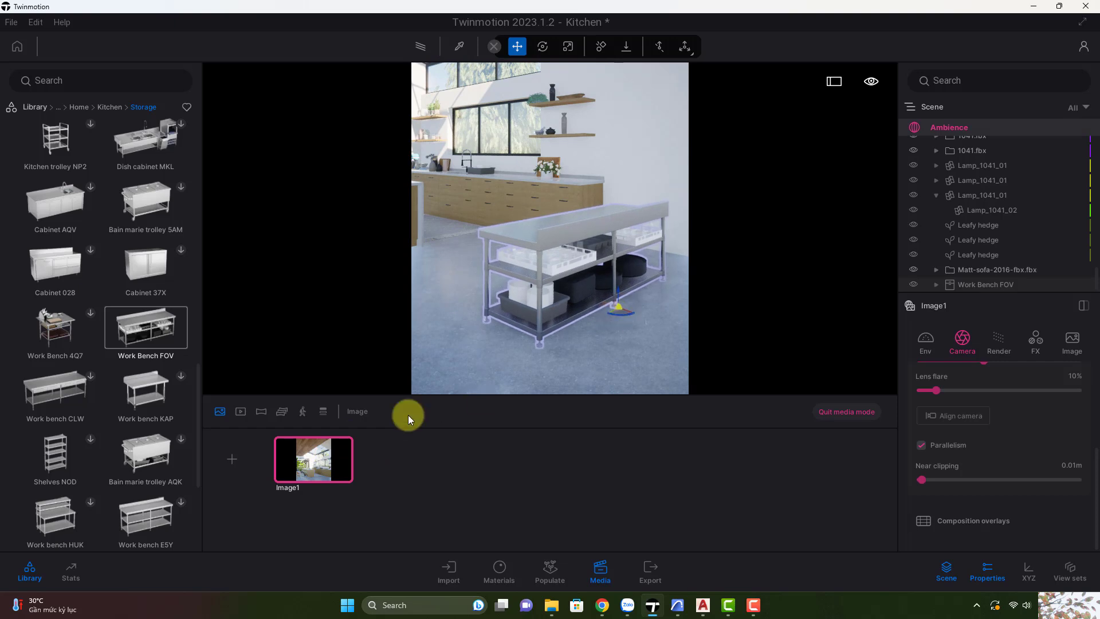
pyautogui.click(314, 453)
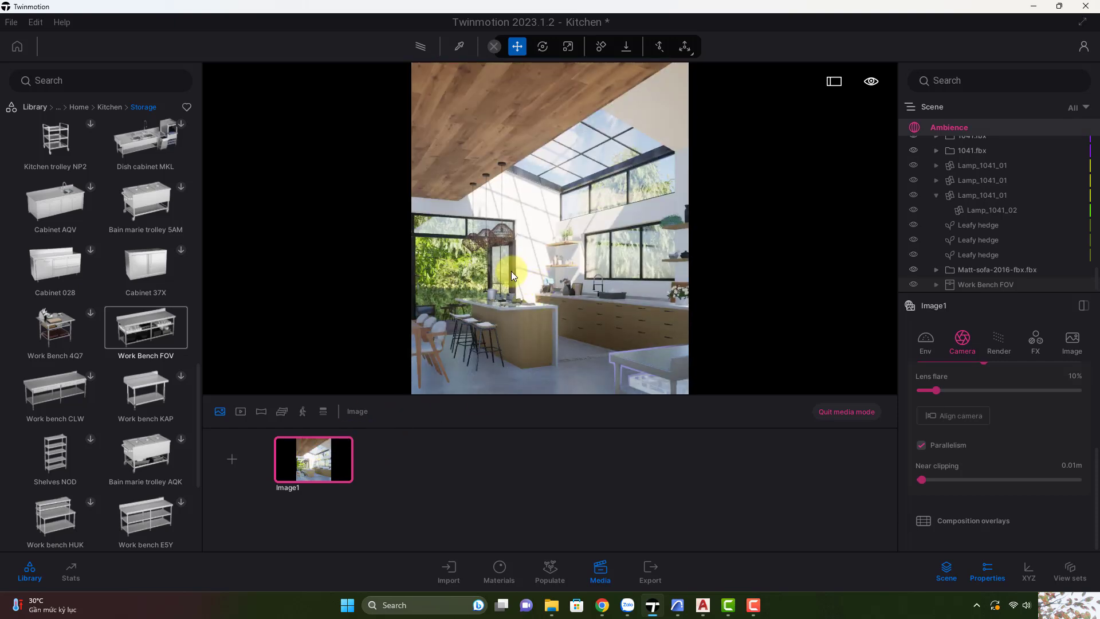
pyautogui.moveTo(511, 271); pyautogui.dragTo(640, 334, button='right')
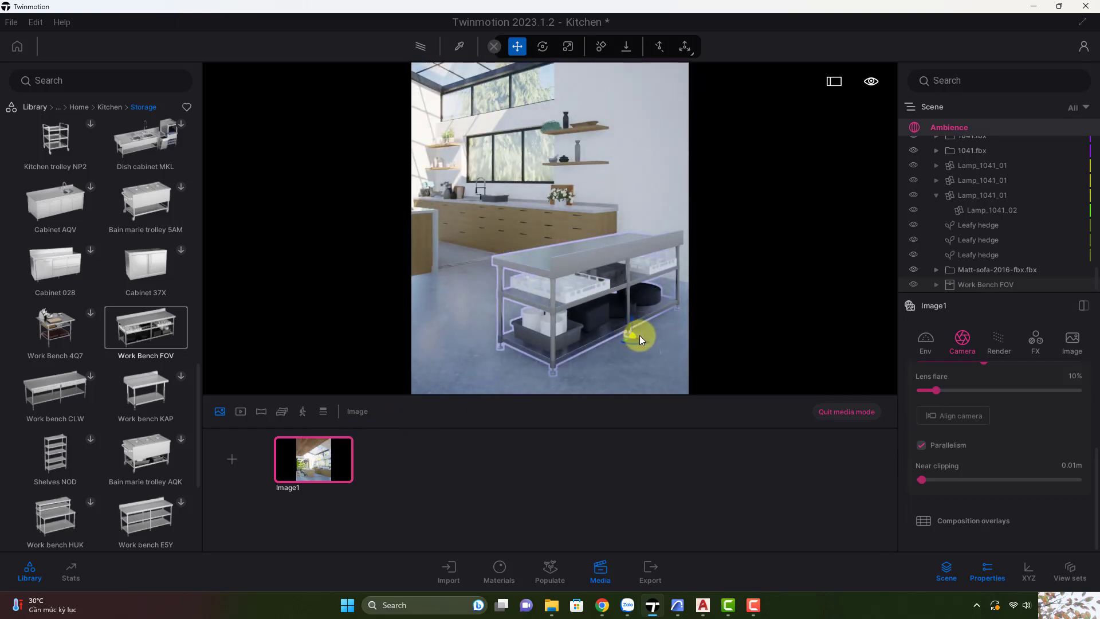
pyautogui.click(631, 341)
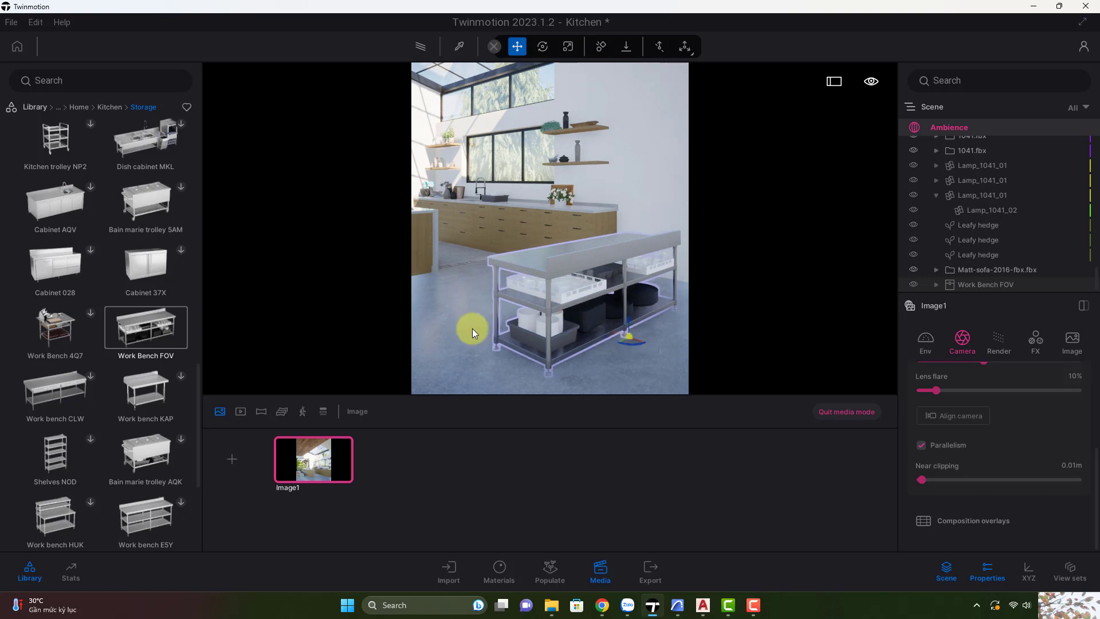
pyautogui.click(339, 467)
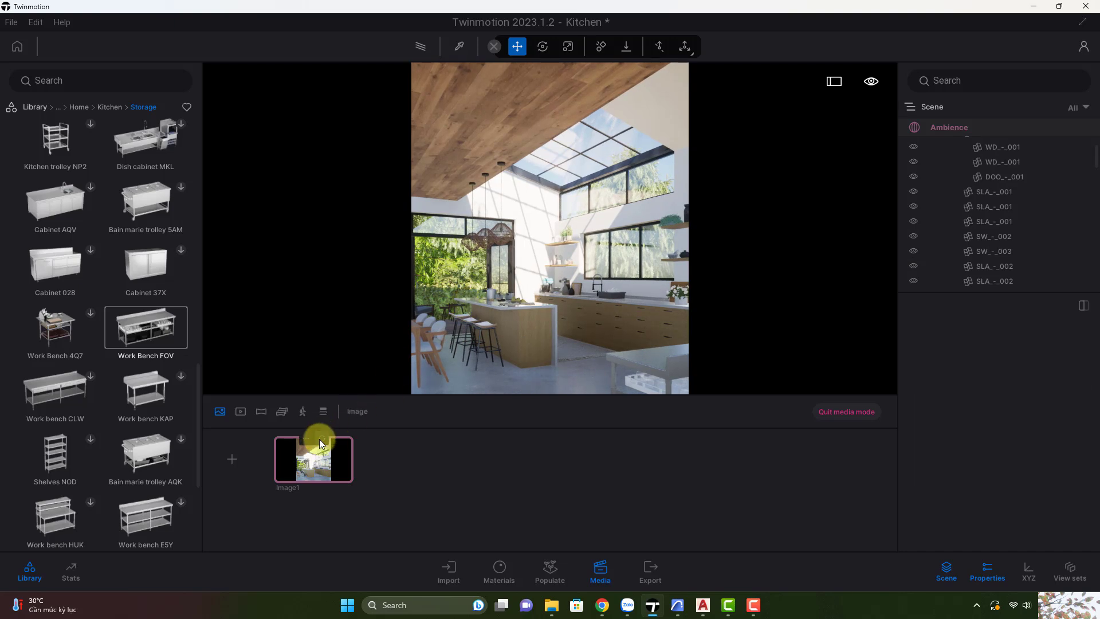
# Step: Download the crouching man with a boy from the Children posed humans and place one copy on the terrace decking
pyautogui.moveTo(605, 315); pyautogui.dragTo(559, 276)
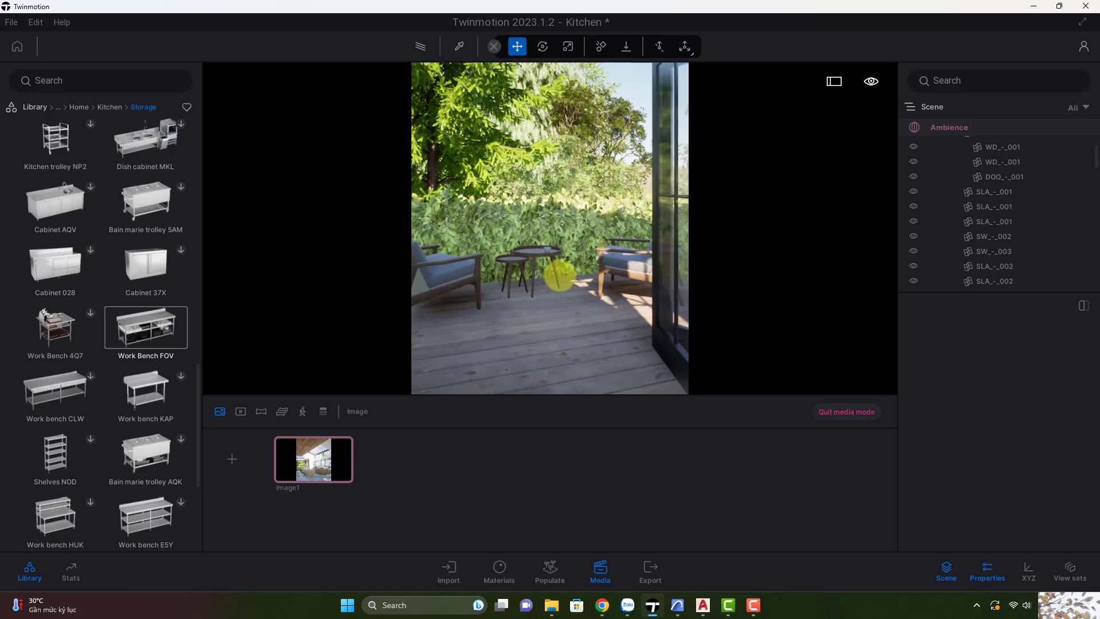
pyautogui.click(182, 187)
pyautogui.click(106, 109)
pyautogui.click(40, 108)
pyautogui.click(147, 319)
pyautogui.click(90, 235)
pyautogui.click(146, 165)
pyautogui.scroll(-10, 135, 359)
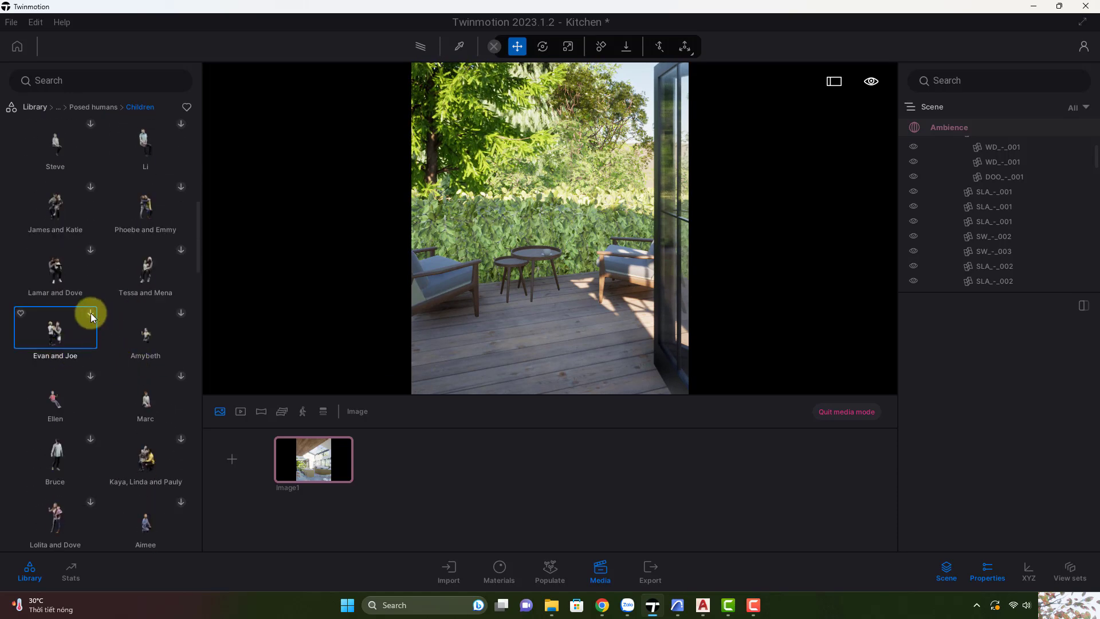
pyautogui.scroll(-1, 127, 359)
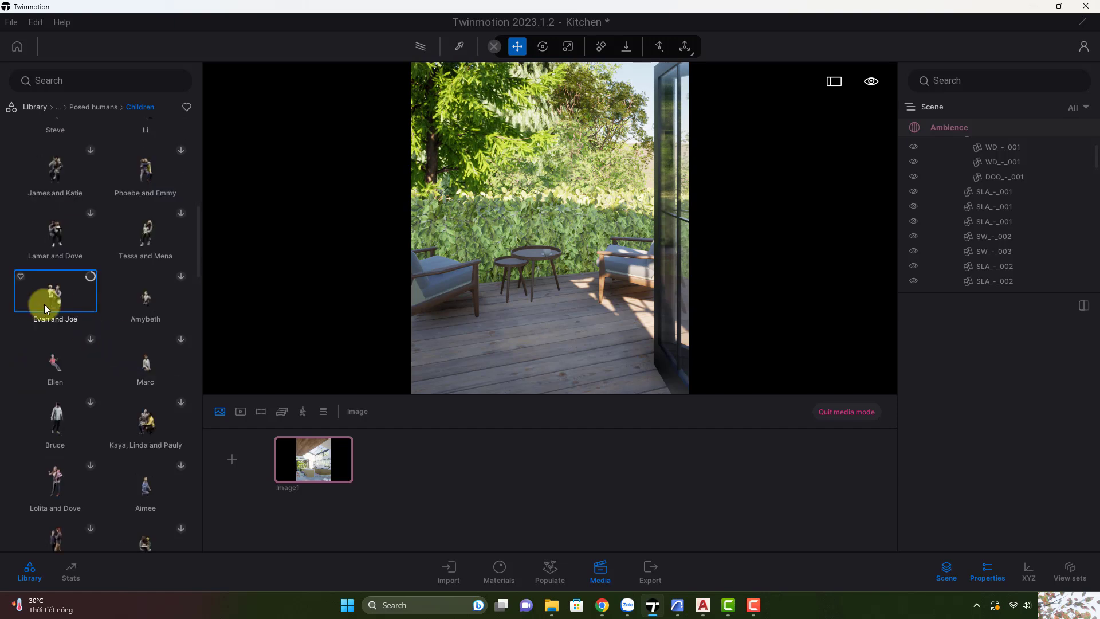
pyautogui.moveTo(56, 300); pyautogui.dragTo(527, 370)
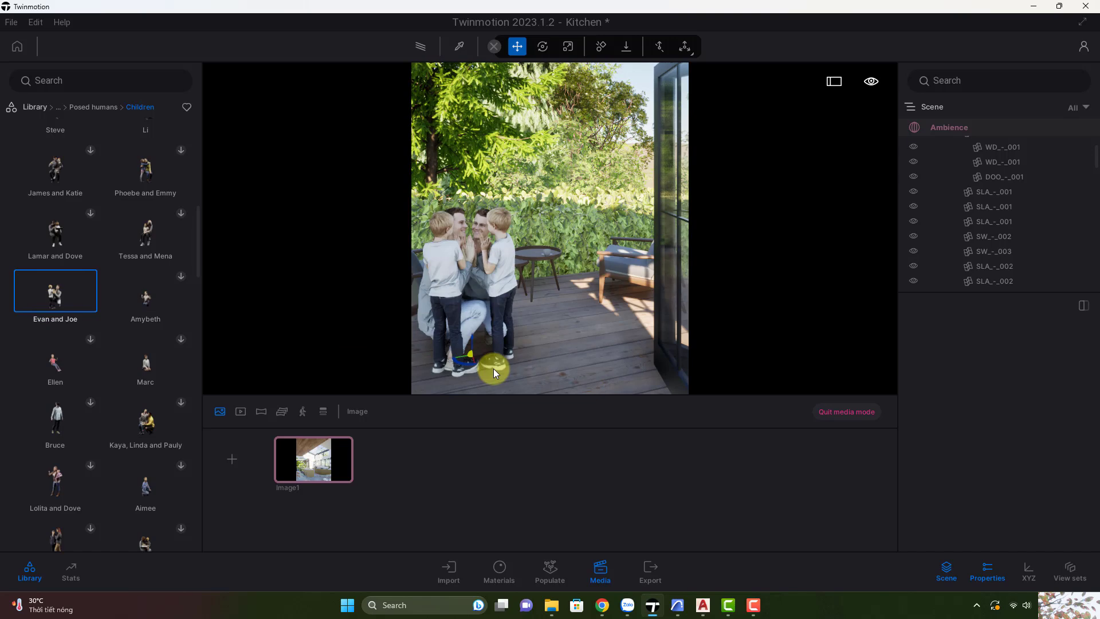
pyautogui.click(477, 298)
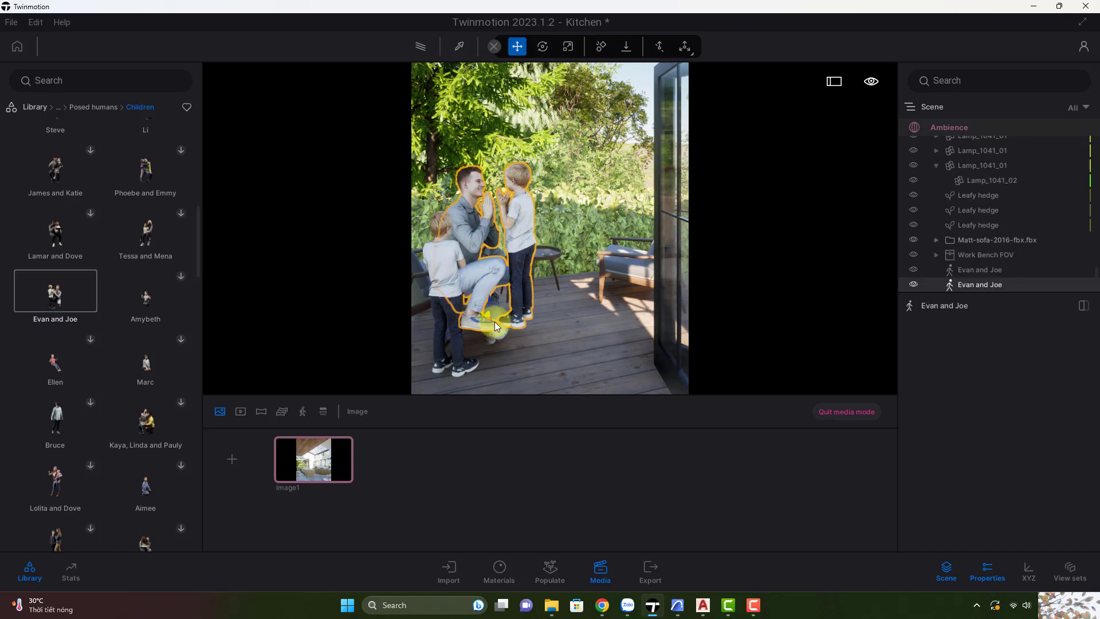
pyautogui.moveTo(470, 365); pyautogui.dragTo(566, 336)
pyautogui.moveTo(498, 346)
pyautogui.keyDown('shift'); pyautogui.mouseDown(button='middle')
pyautogui.moveTo(455, 338)
pyautogui.moveTo(481, 351)
pyautogui.mouseUp(button='middle'); pyautogui.keyUp('shift')
pyautogui.moveTo(481, 355); pyautogui.dragTo(470, 340, button='right')
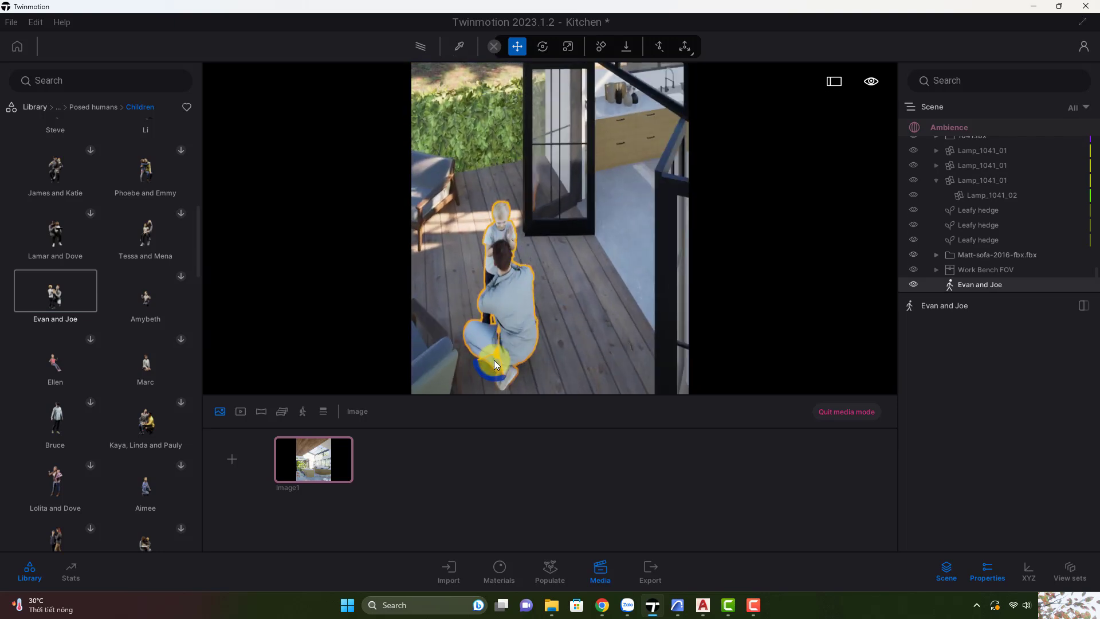
# Step: Place the seated woman in red from the Casual posed humans on a terrace armchair and return to Image1
pyautogui.click(93, 108)
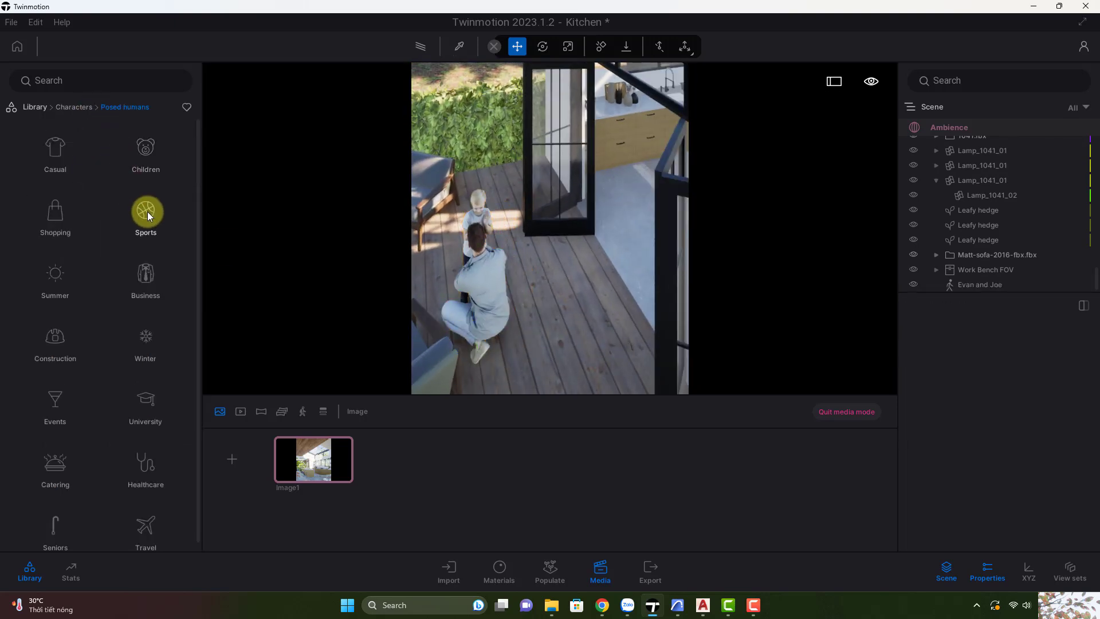
pyautogui.click(57, 154)
pyautogui.scroll(-10, 122, 275)
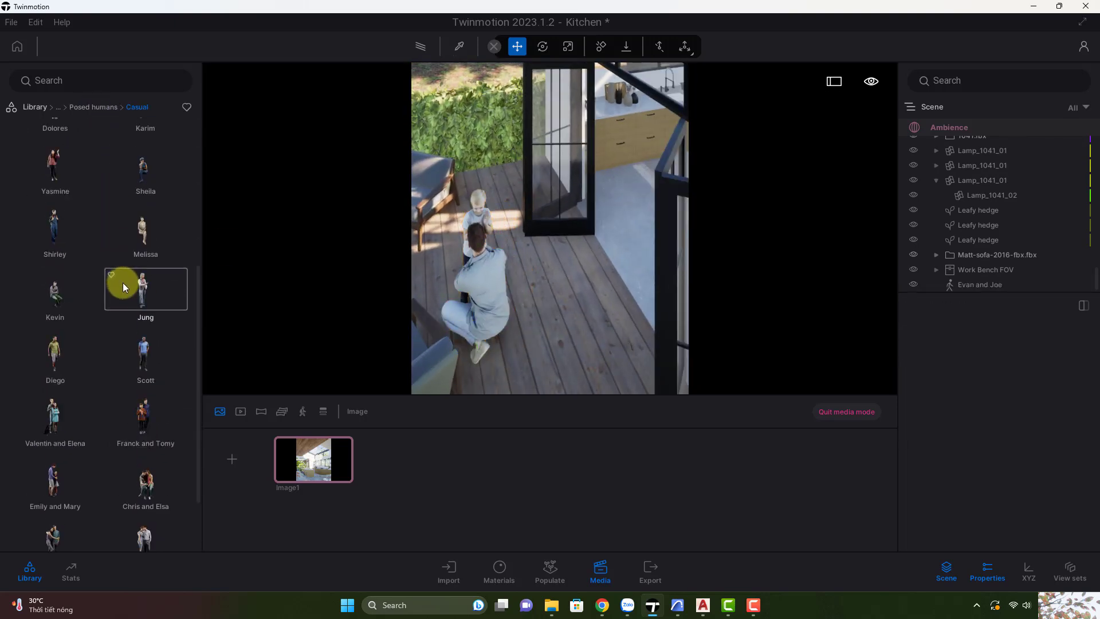
pyautogui.moveTo(145, 515); pyautogui.dragTo(531, 264)
pyautogui.keyDown('shift'); pyautogui.moveTo(531, 263); pyautogui.dragTo(536, 262, button='middle'); pyautogui.keyUp('shift')
pyautogui.moveTo(546, 267); pyautogui.dragTo(562, 261)
pyautogui.moveTo(562, 262)
pyautogui.mouseDown(button='right')
pyautogui.moveTo(592, 256)
pyautogui.moveTo(553, 247)
pyautogui.mouseUp(button='right')
pyautogui.click(323, 466)
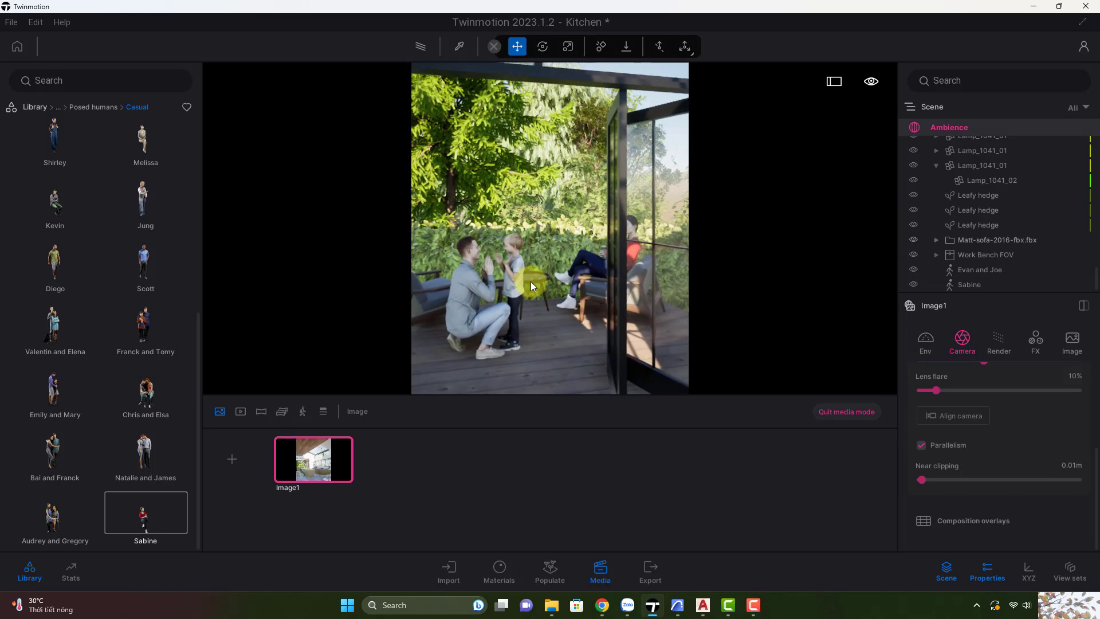
# Step: Select the Scandinavian_sofa_set_1_130 group with the seated woman, shift them together on the terrace and return to Image1
pyautogui.click(528, 282)
pyautogui.click(985, 191)
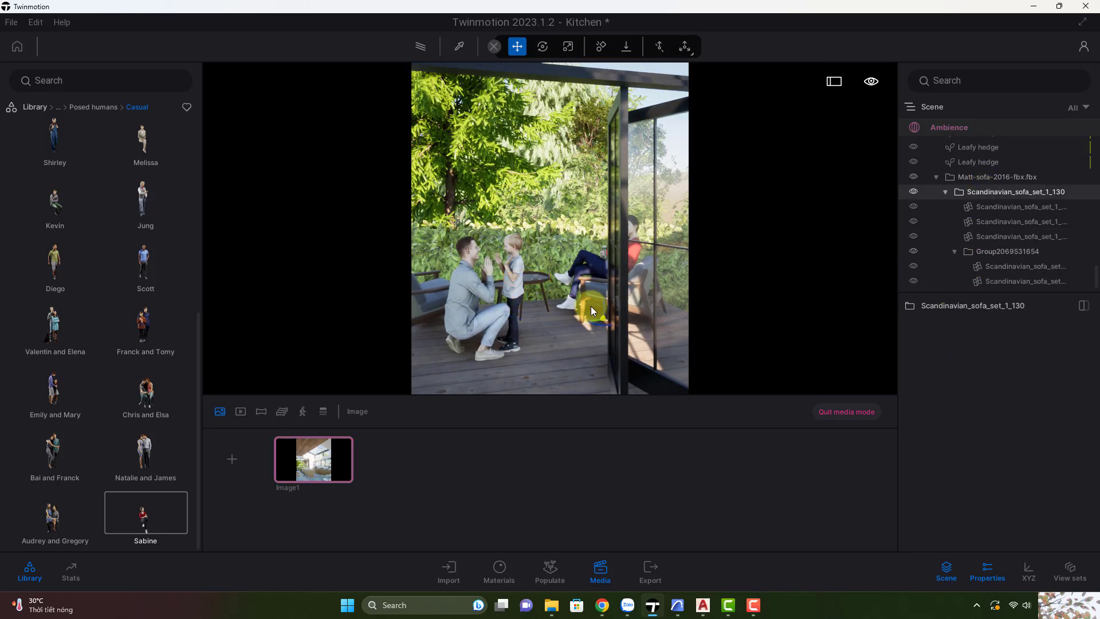
pyautogui.keyDown('ctrl'); pyautogui.click(592, 263); pyautogui.keyUp('ctrl')
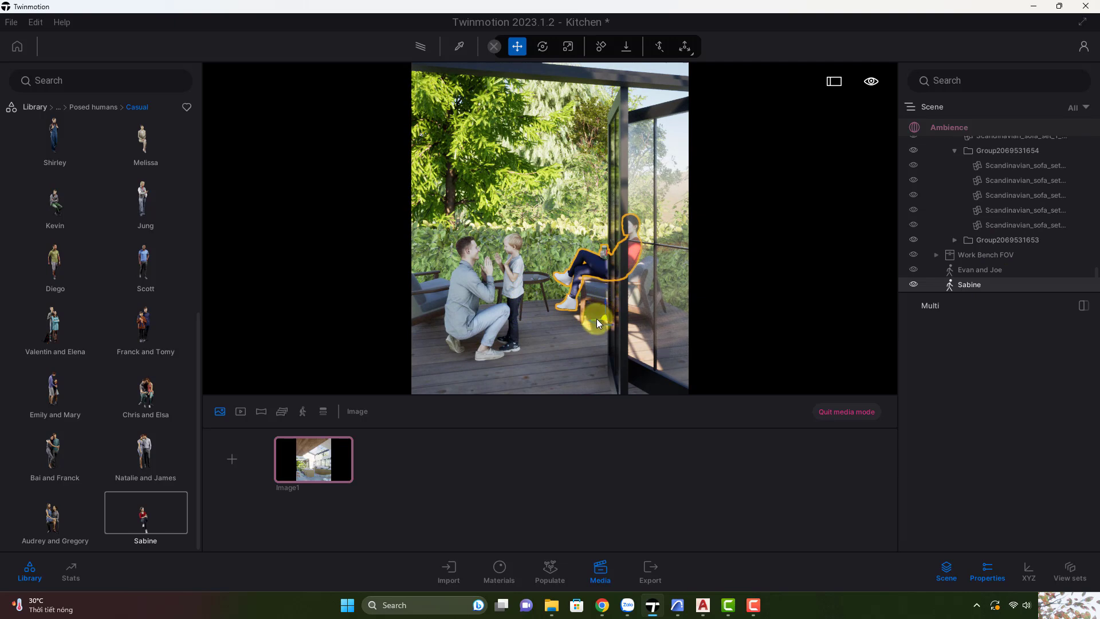
pyautogui.moveTo(597, 318); pyautogui.dragTo(585, 325)
pyautogui.click(329, 459)
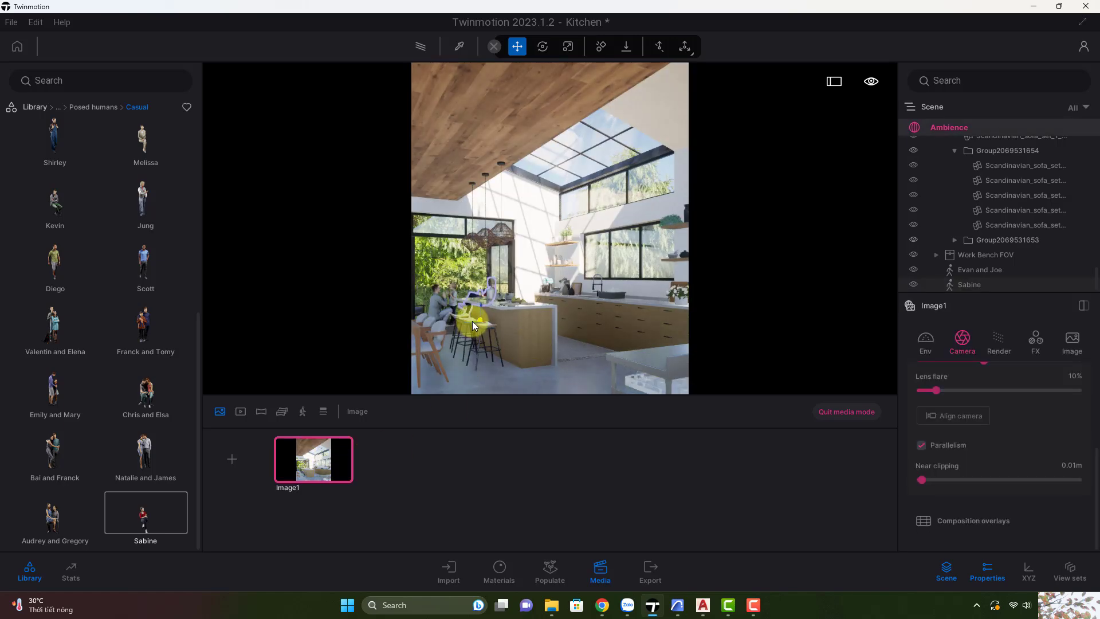
# Step: Move the crouching man and boy slightly on the terrace decking and return to Image1
pyautogui.moveTo(473, 321); pyautogui.dragTo(468, 323)
pyautogui.moveTo(535, 335); pyautogui.dragTo(568, 297, button='right')
pyautogui.press('w')
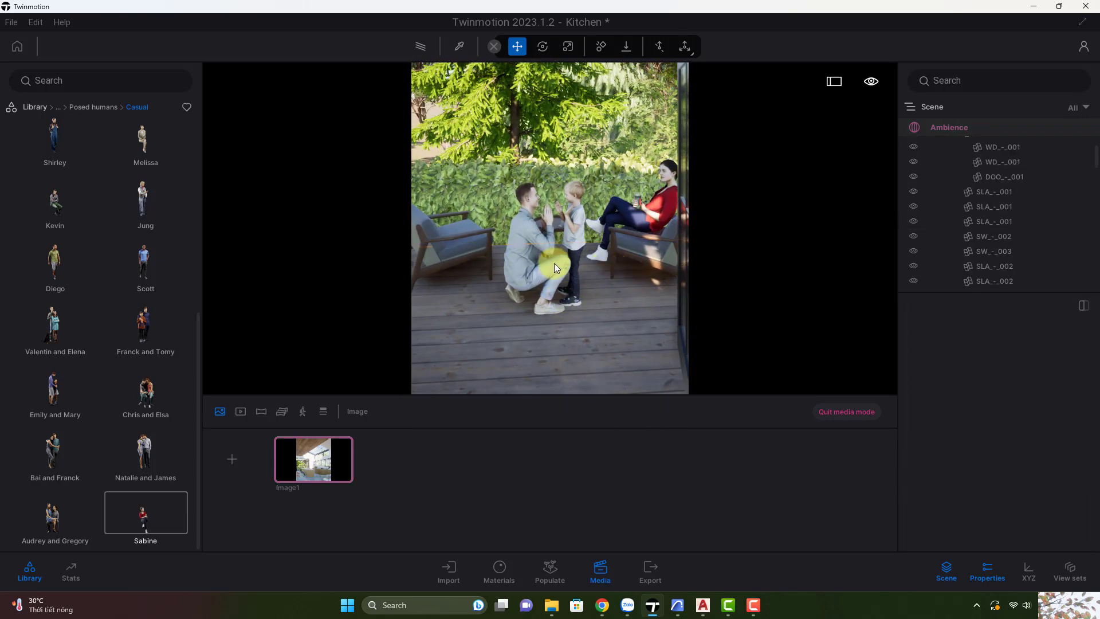
pyautogui.click(542, 298)
pyautogui.moveTo(581, 273)
pyautogui.keyDown('shift'); pyautogui.mouseDown(button='middle')
pyautogui.moveTo(595, 249)
pyautogui.moveTo(579, 251)
pyautogui.mouseUp(button='middle'); pyautogui.keyUp('shift')
pyautogui.moveTo(553, 281)
pyautogui.mouseDown()
pyautogui.moveTo(538, 287)
pyautogui.moveTo(545, 280)
pyautogui.mouseUp()
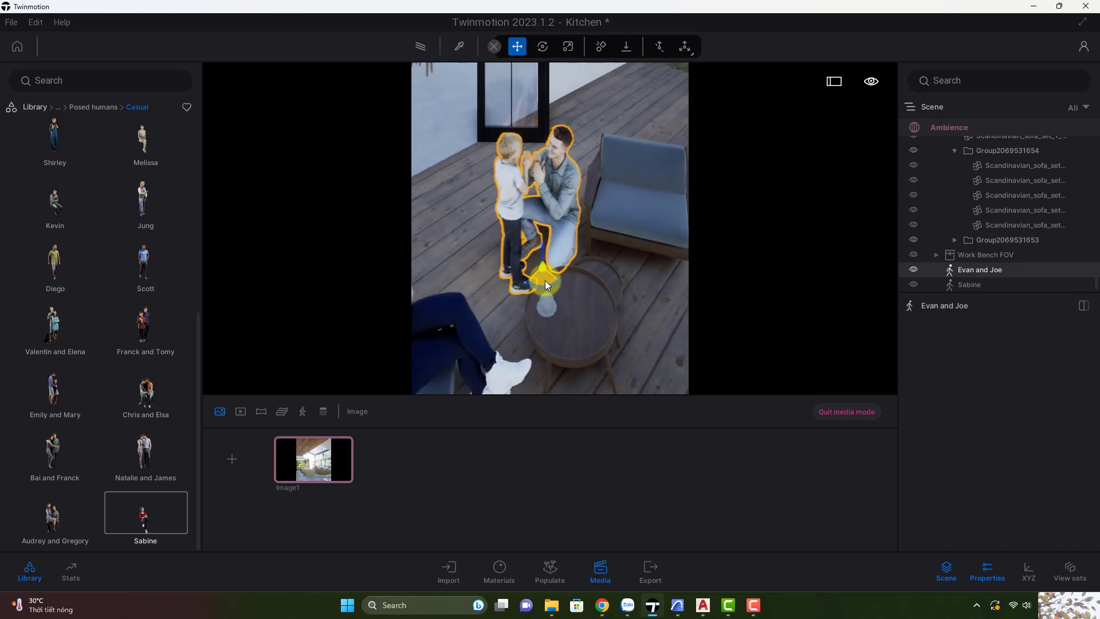
pyautogui.click(343, 439)
# Step: Adjust the kitchen camera view slightly and refresh Image1 with it
pyautogui.click(521, 324)
pyautogui.click(476, 95)
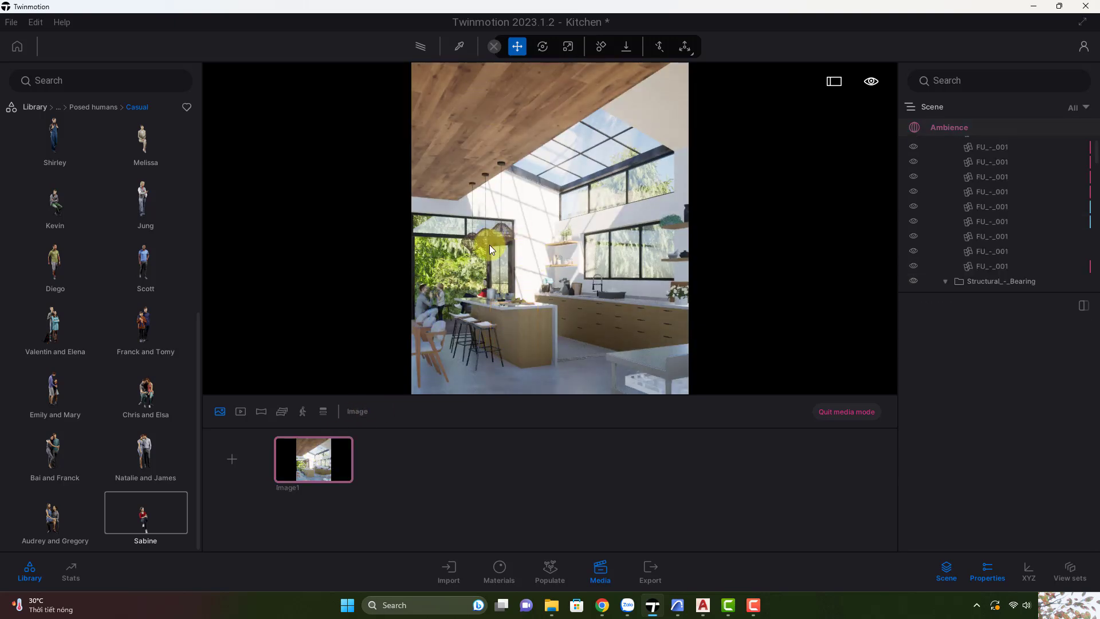
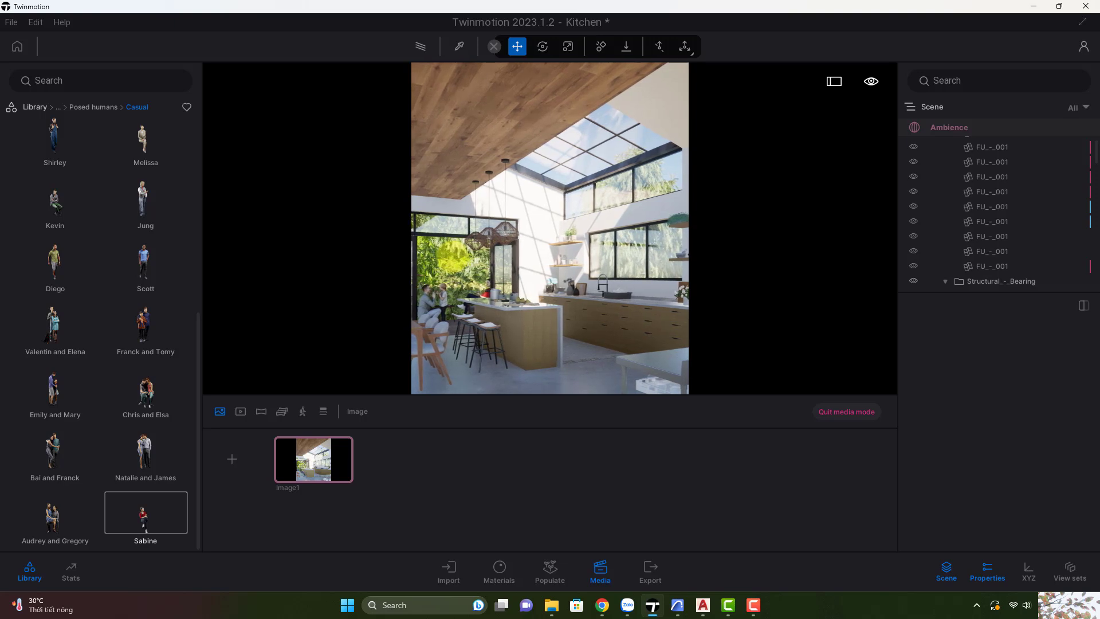
pyautogui.click(322, 439)
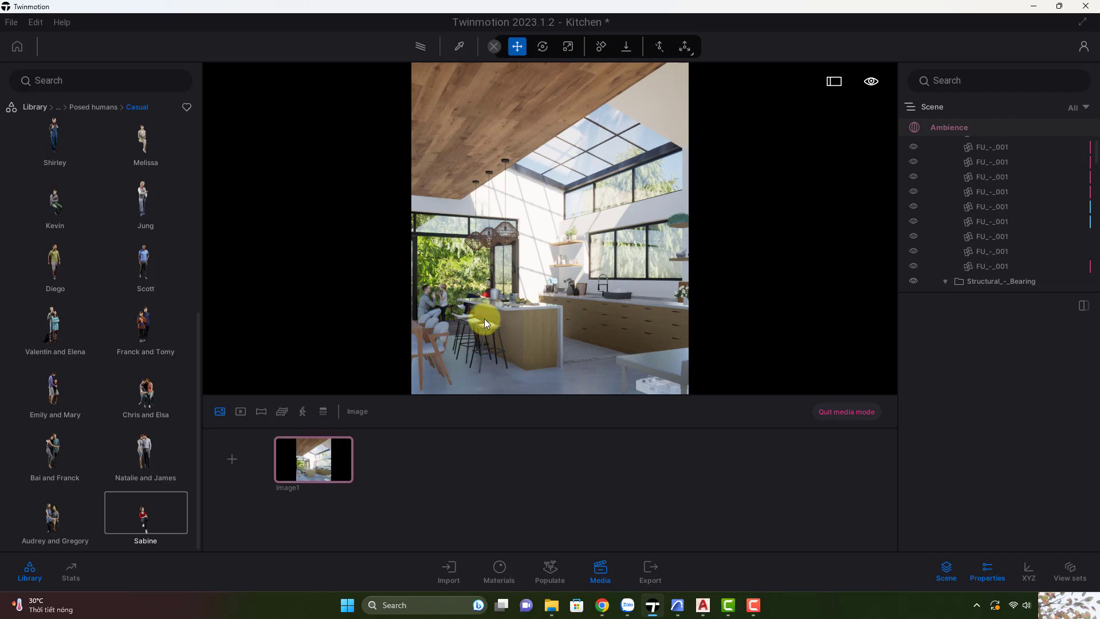
# Step: Turn on the Path Tracer and enable the HDRI environment as Skydome for Image1
pyautogui.click(425, 45)
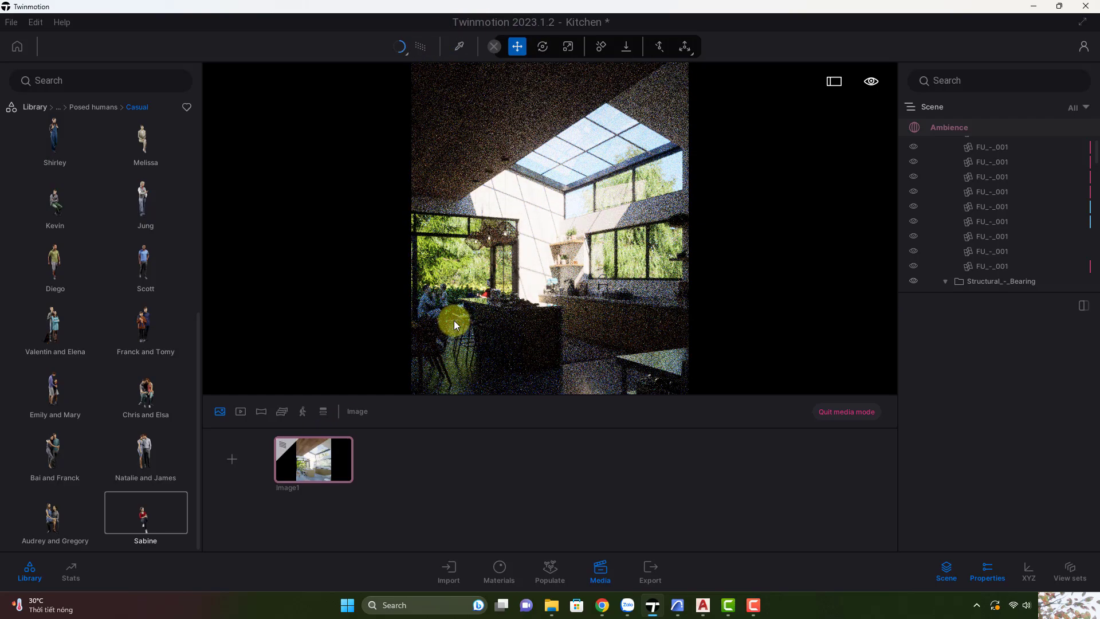
pyautogui.click(335, 459)
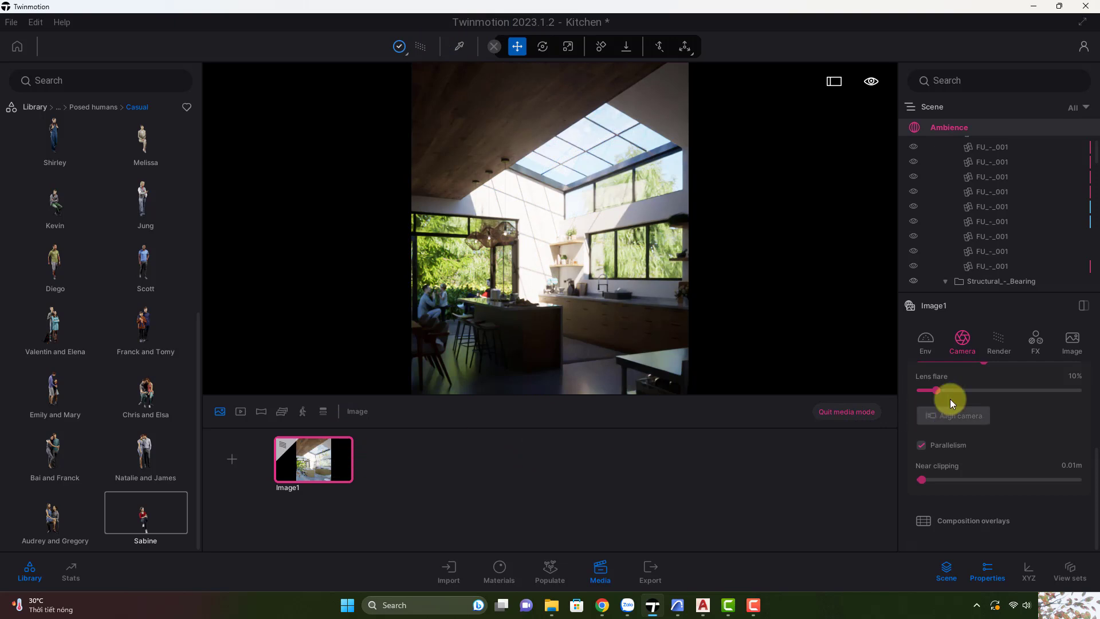
pyautogui.click(924, 344)
pyautogui.moveTo(1091, 432); pyautogui.dragTo(1097, 498)
pyautogui.click(959, 442)
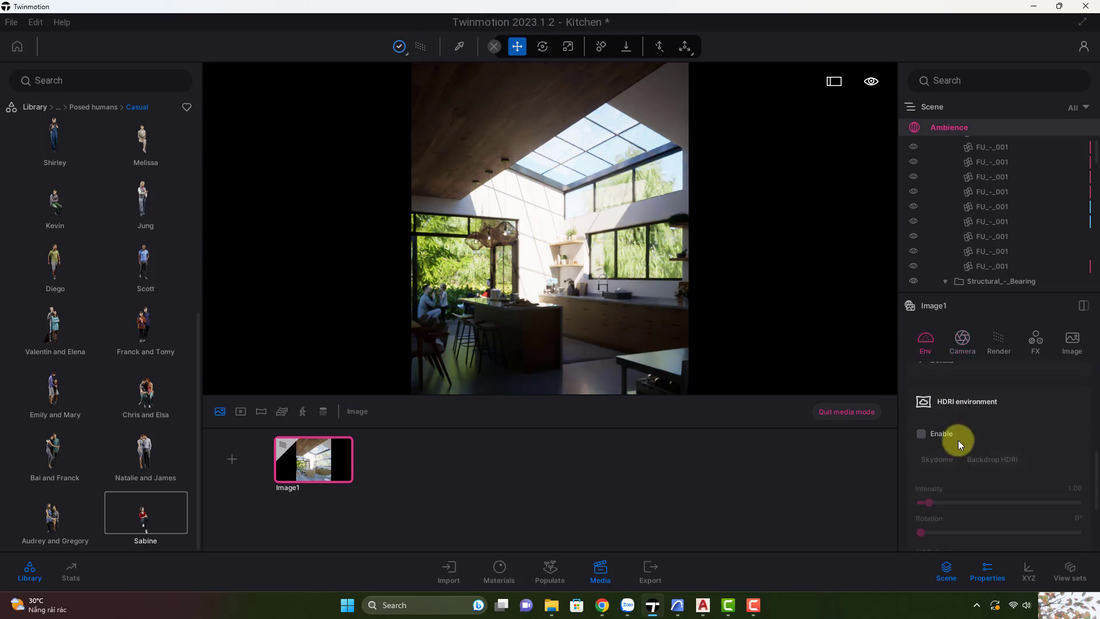
pyautogui.click(922, 416)
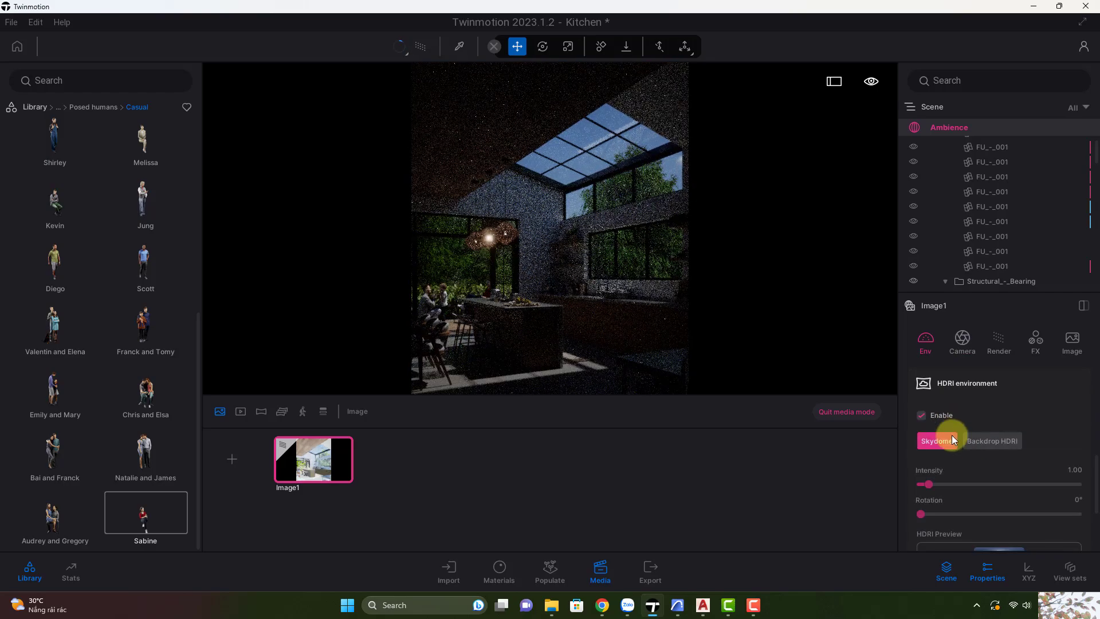
# Step: Switch Image1's HDRI environment to Backdrop HDRI and centre the backdrop on the camera position
pyautogui.click(982, 442)
pyautogui.moveTo(1096, 471); pyautogui.dragTo(1088, 499)
pyautogui.click(973, 474)
pyautogui.scroll(-1, 945, 474)
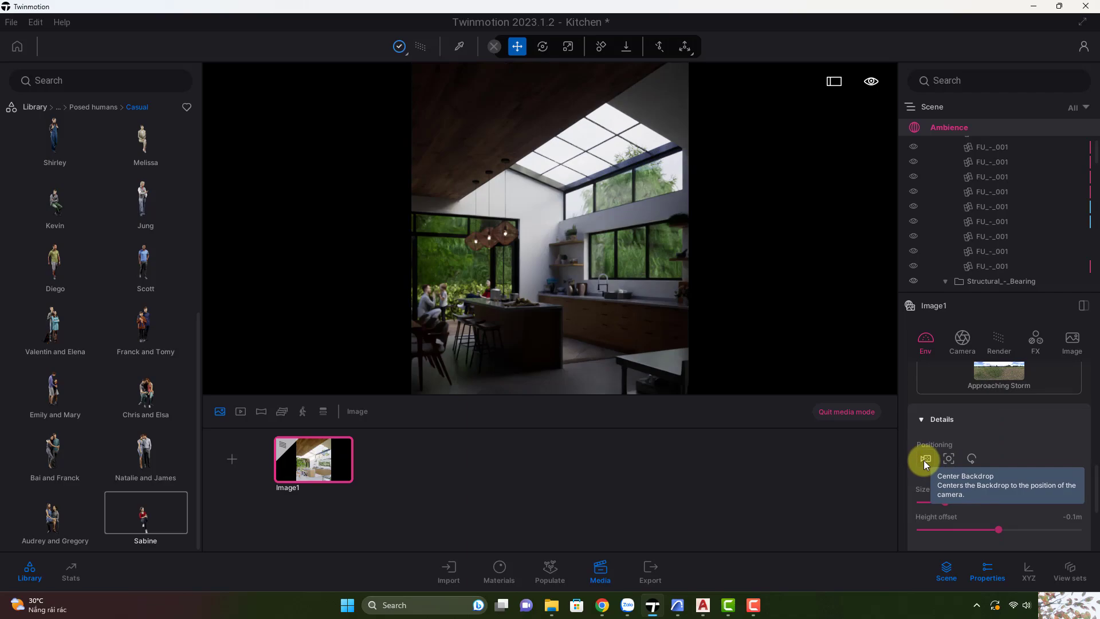
pyautogui.click(925, 459)
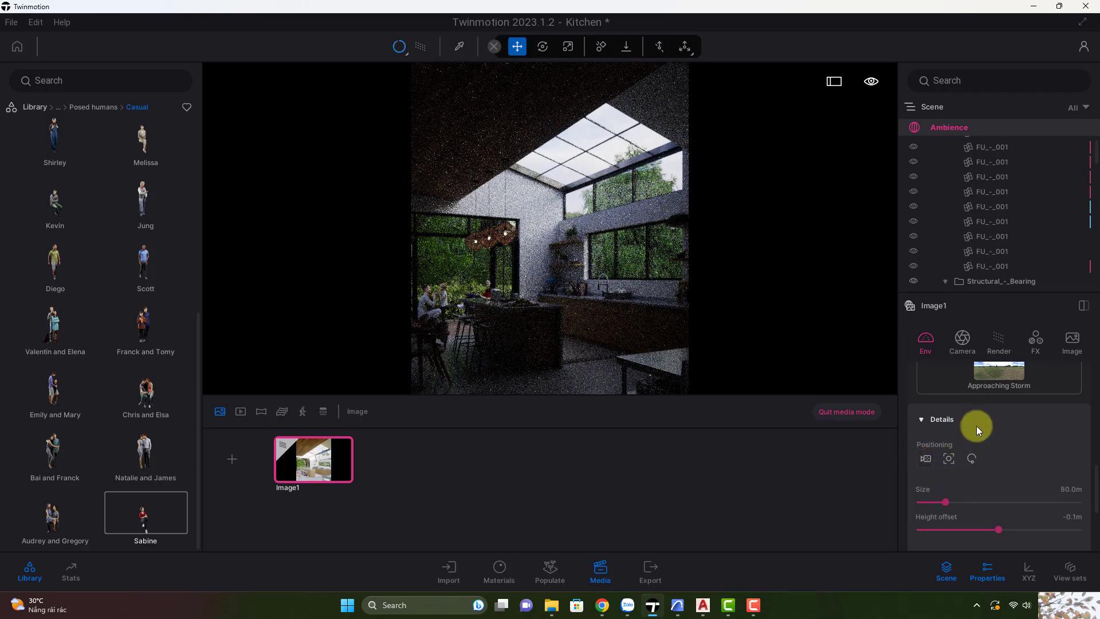
# Step: Set the sun intensity to 3 in Image1's global lighting details
pyautogui.moveTo(1090, 479); pyautogui.dragTo(1083, 381)
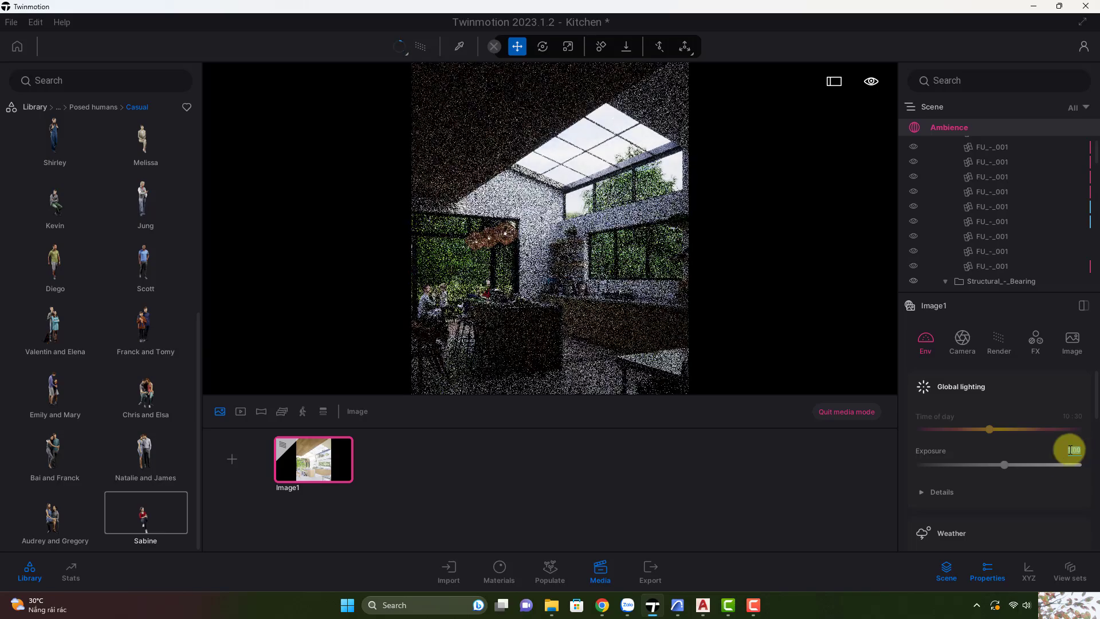
pyautogui.click(938, 491)
pyautogui.scroll(-2, 938, 489)
pyautogui.click(1083, 477)
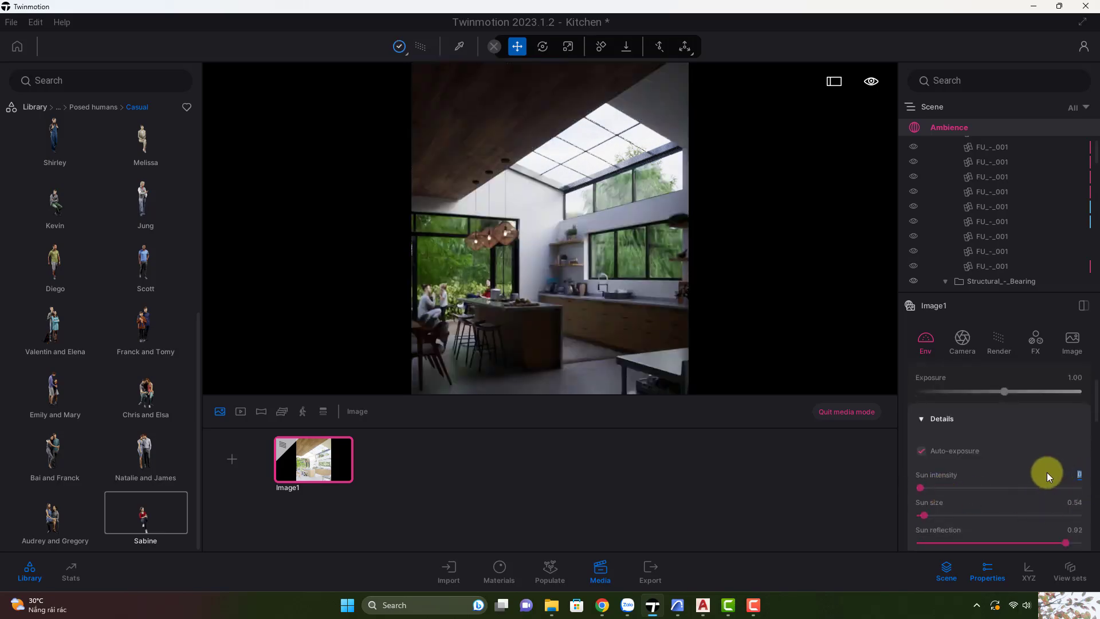
pyautogui.write('3')
pyautogui.press('Return')
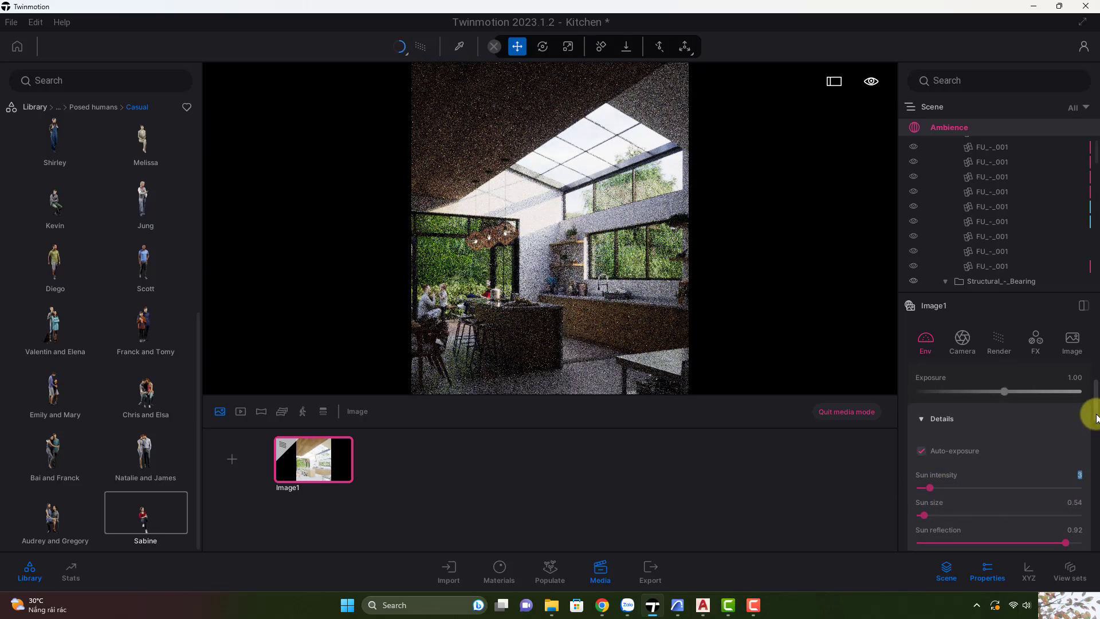
# Step: Rotate Image1's HDRI backdrop to 335°
pyautogui.scroll(-1, 1096, 424)
pyautogui.moveTo(1096, 420); pyautogui.dragTo(1096, 490)
pyautogui.moveTo(923, 503); pyautogui.dragTo(1067, 509)
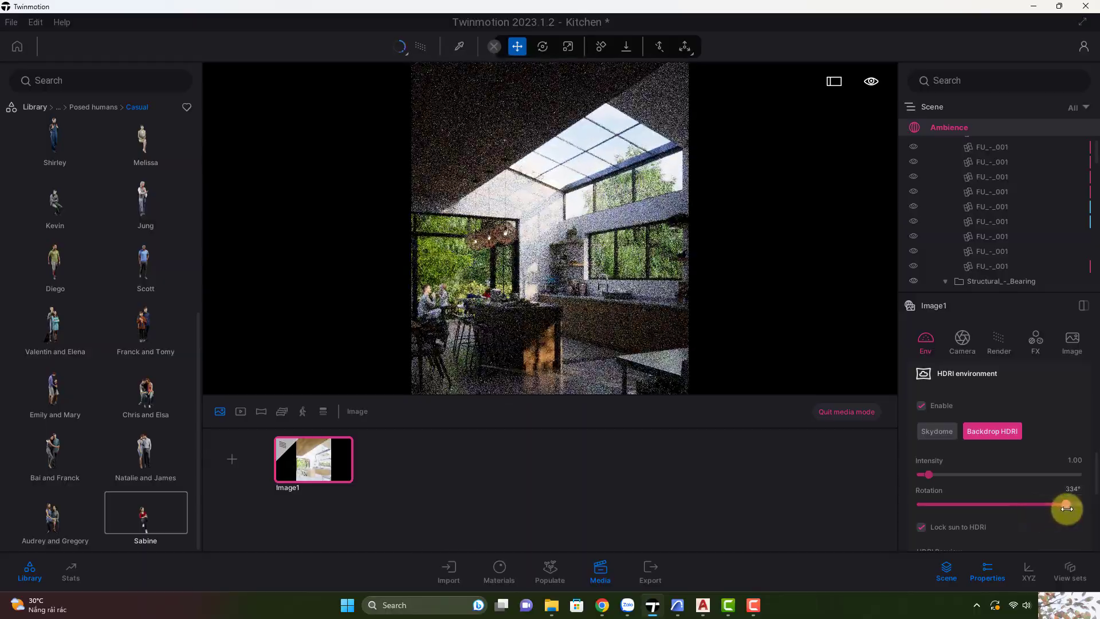
pyautogui.moveTo(1076, 491); pyautogui.dragTo(1090, 494)
pyautogui.write('5')
pyautogui.press('Return')
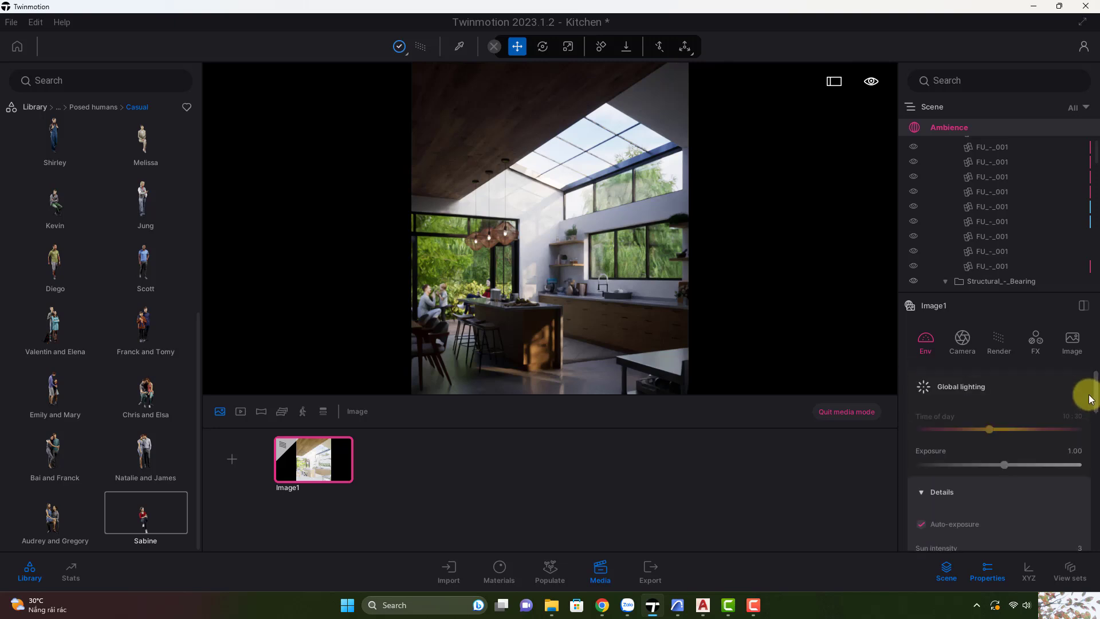
# Step: Set Image1's color grading contrast to 53%
pyautogui.click(1074, 351)
pyautogui.click(1035, 342)
pyautogui.click(1074, 409)
pyautogui.write('53')
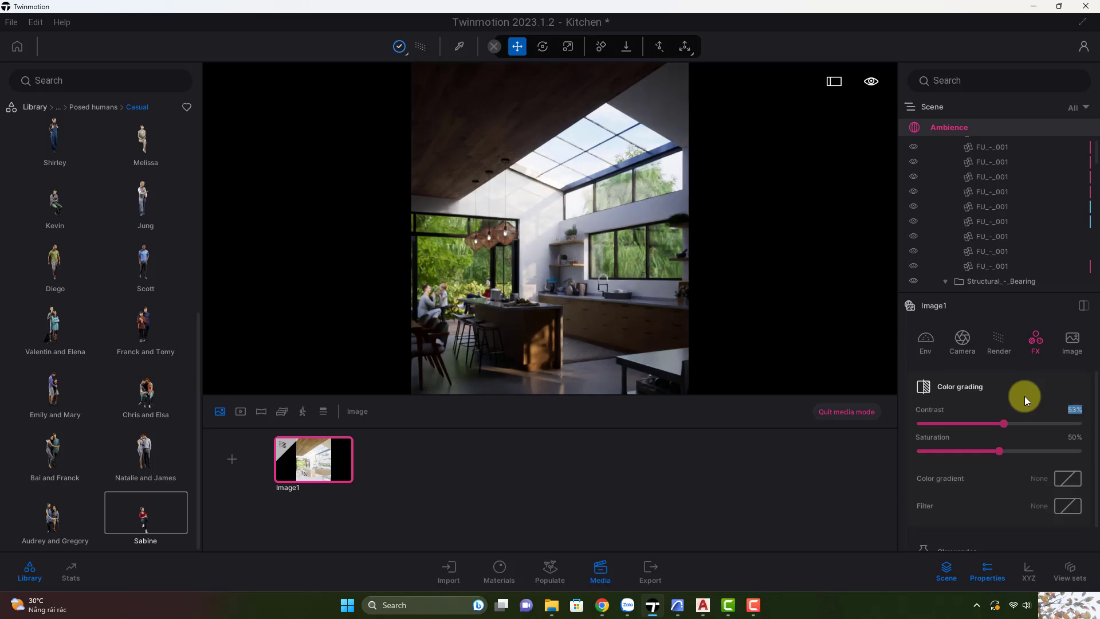
pyautogui.click(1077, 438)
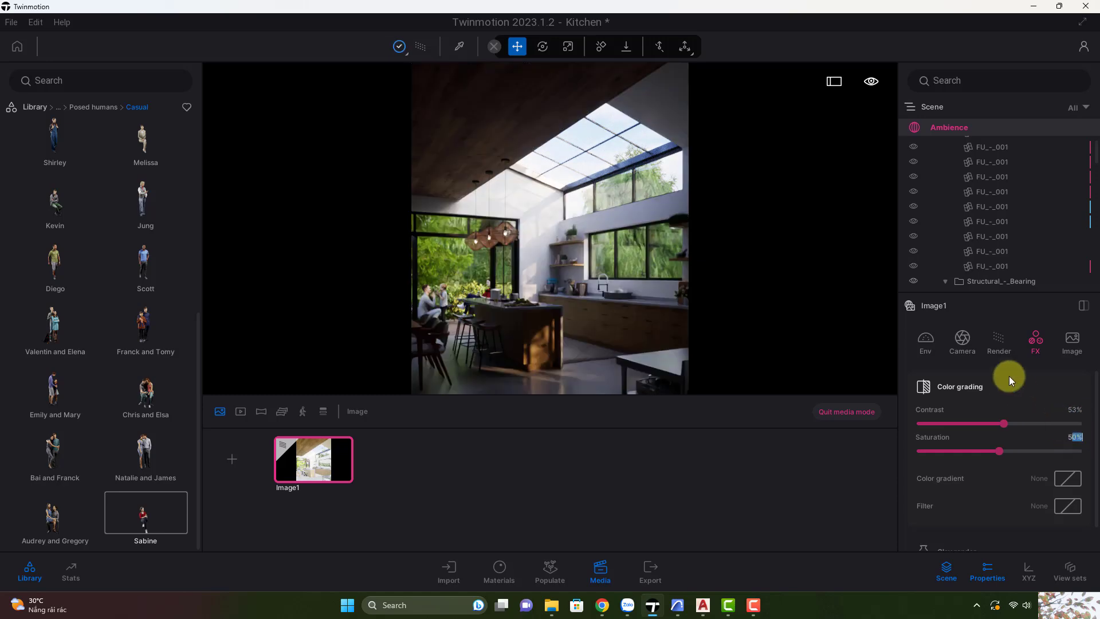
# Step: Reduce the vignetting camera effect to 0% for Image1
pyautogui.click(963, 343)
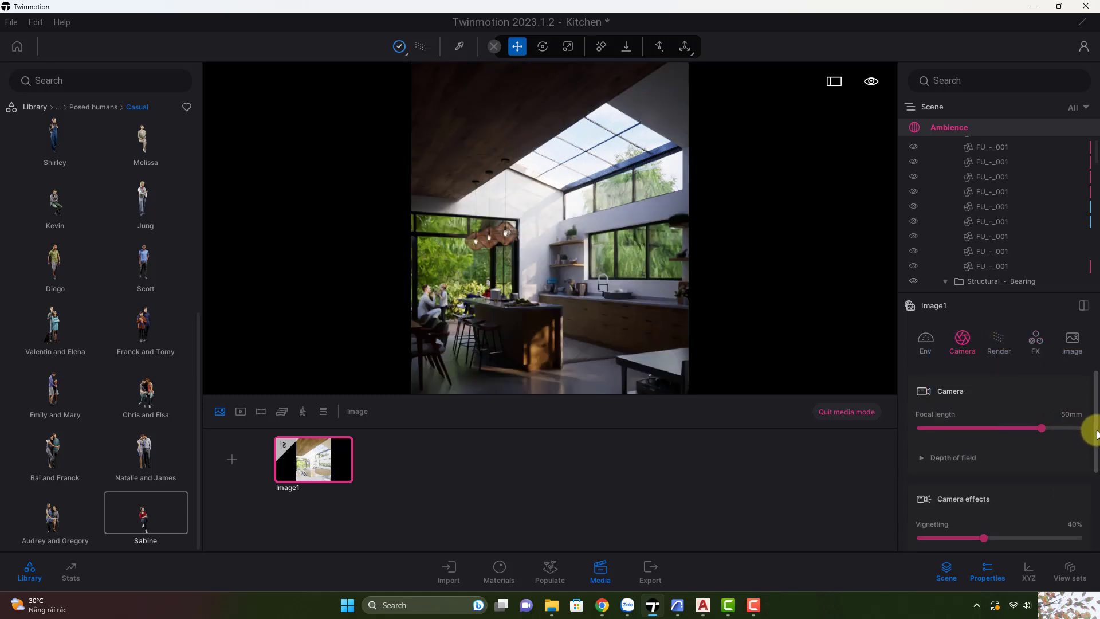
pyautogui.scroll(-2, 1091, 435)
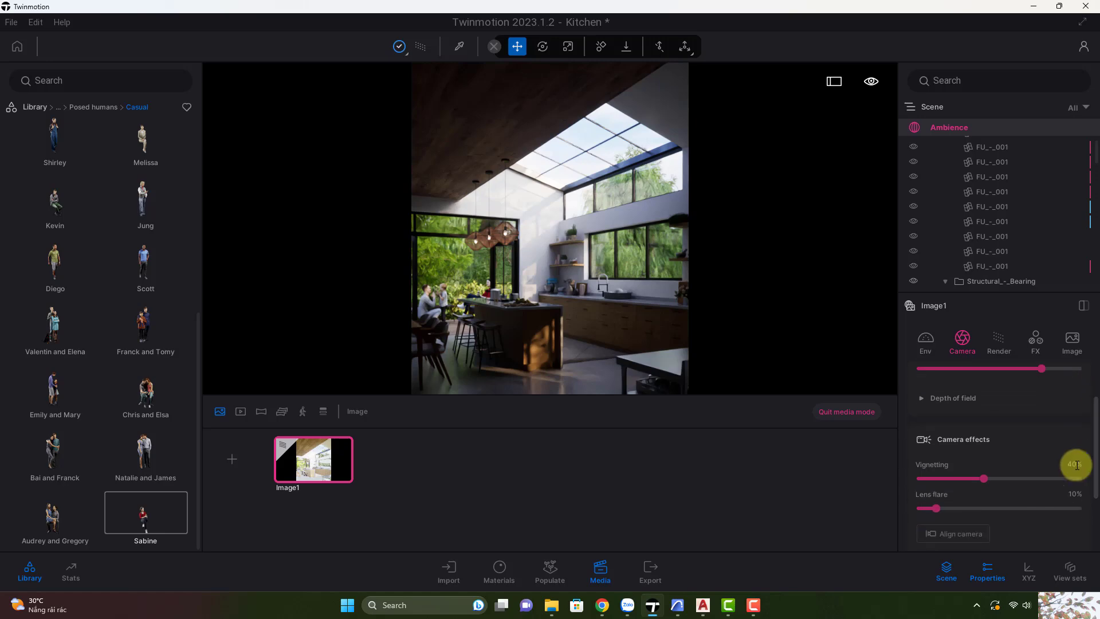
pyautogui.moveTo(983, 478); pyautogui.dragTo(921, 483)
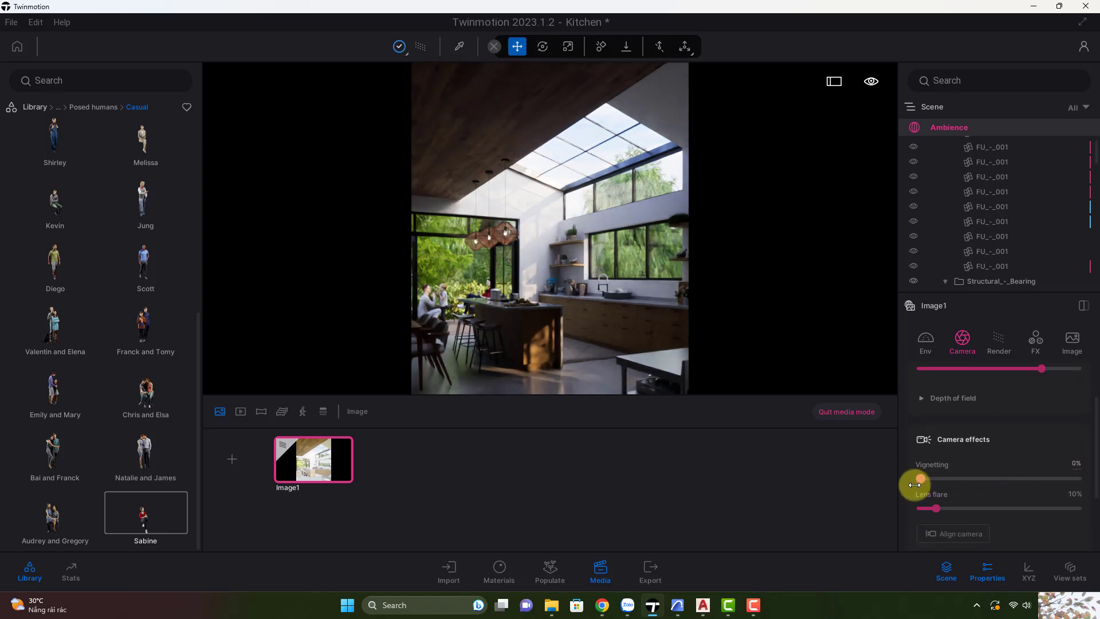
pyautogui.scroll(-2, 1094, 450)
pyautogui.moveTo(1096, 447); pyautogui.dragTo(1097, 397)
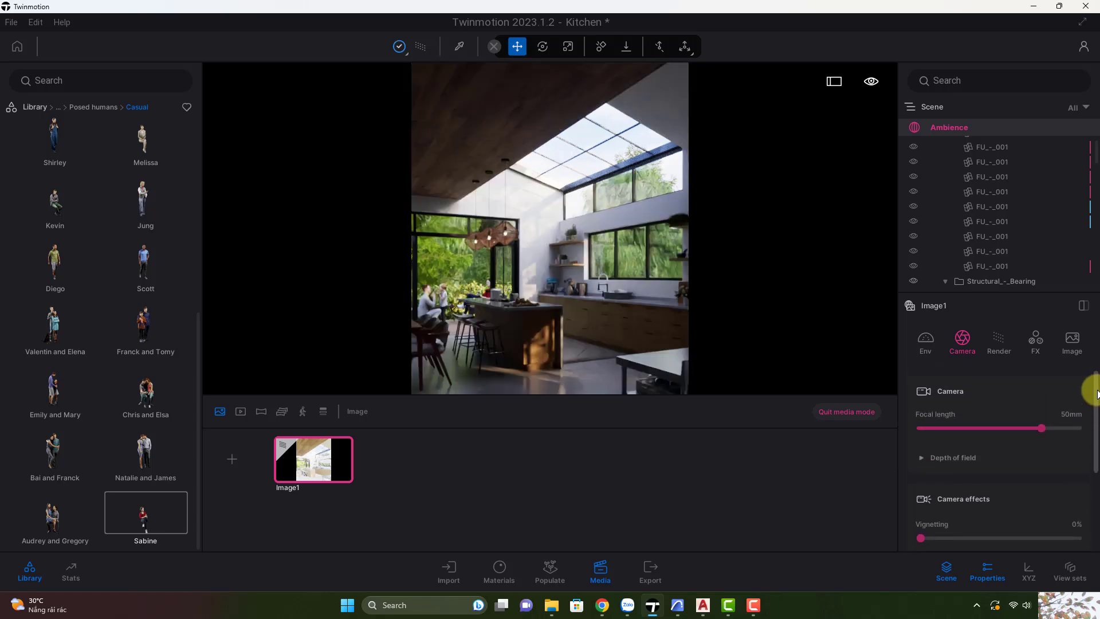
# Step: Set Image1's global lighting exposure to 2.00
pyautogui.click(928, 339)
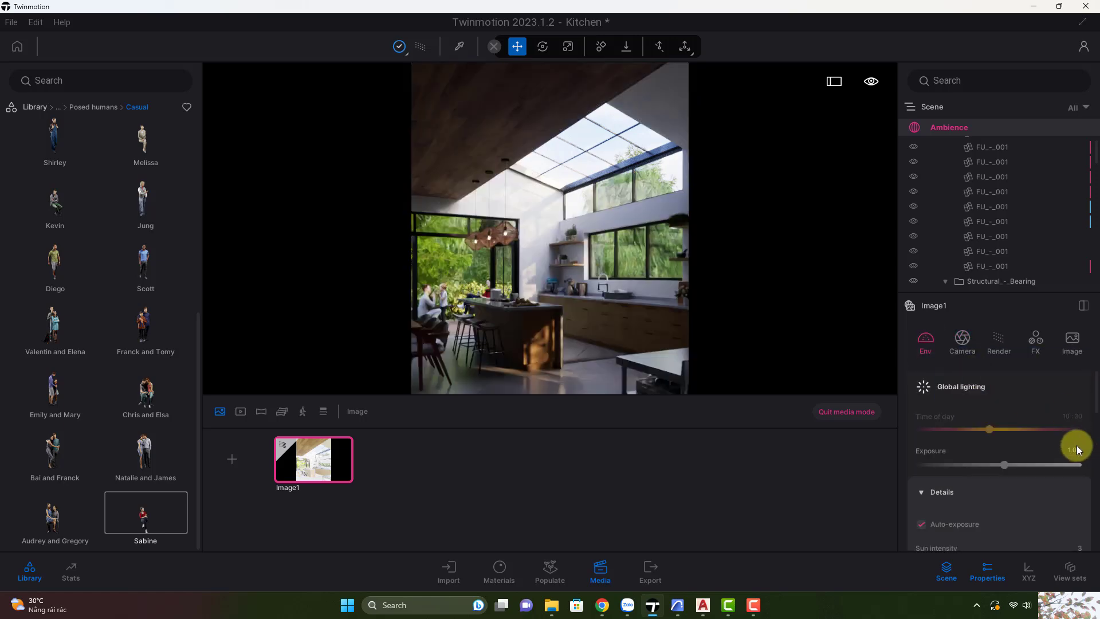
pyautogui.write('2')
pyautogui.press('Return')
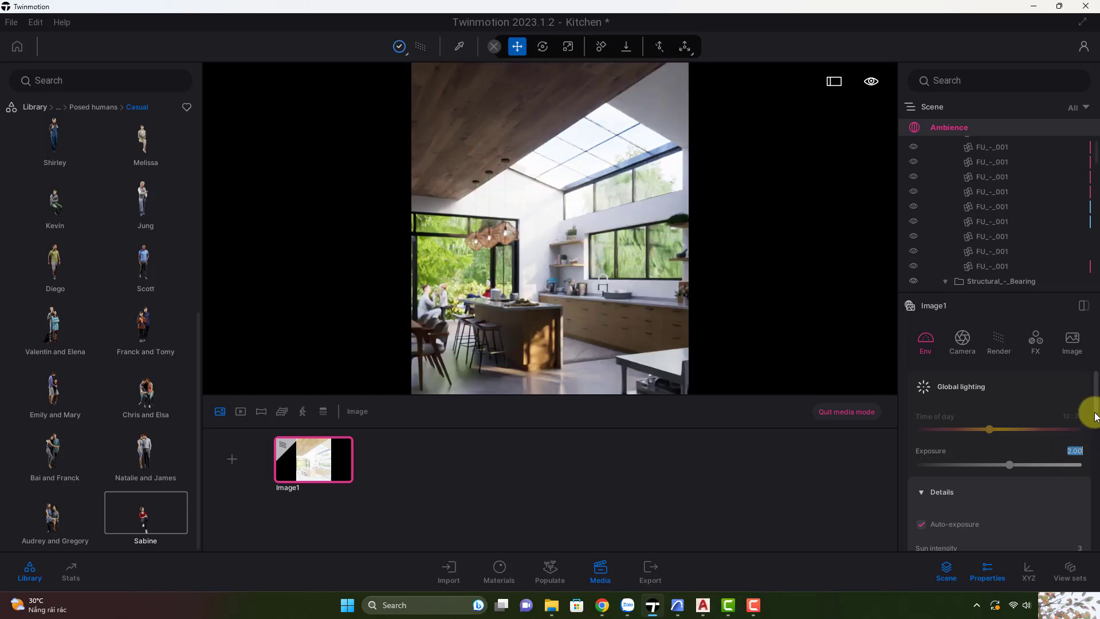
# Step: Set the intensity of Image1's HDRI environment to 1.20
pyautogui.scroll(-5, 1095, 405)
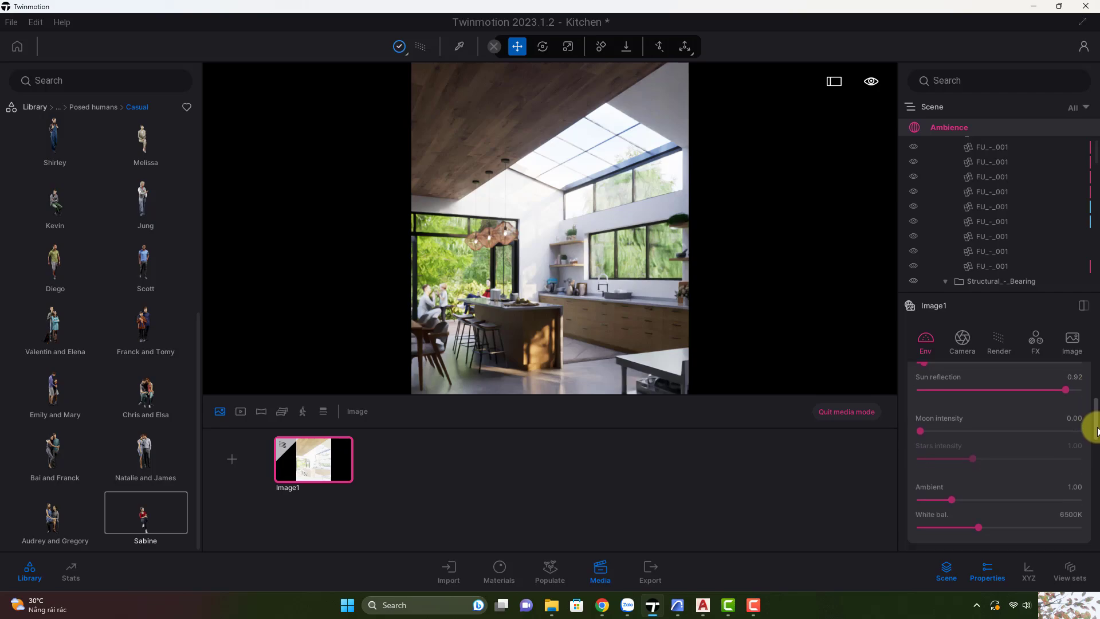
pyautogui.scroll(4, 1097, 408)
pyautogui.scroll(-8, 972, 439)
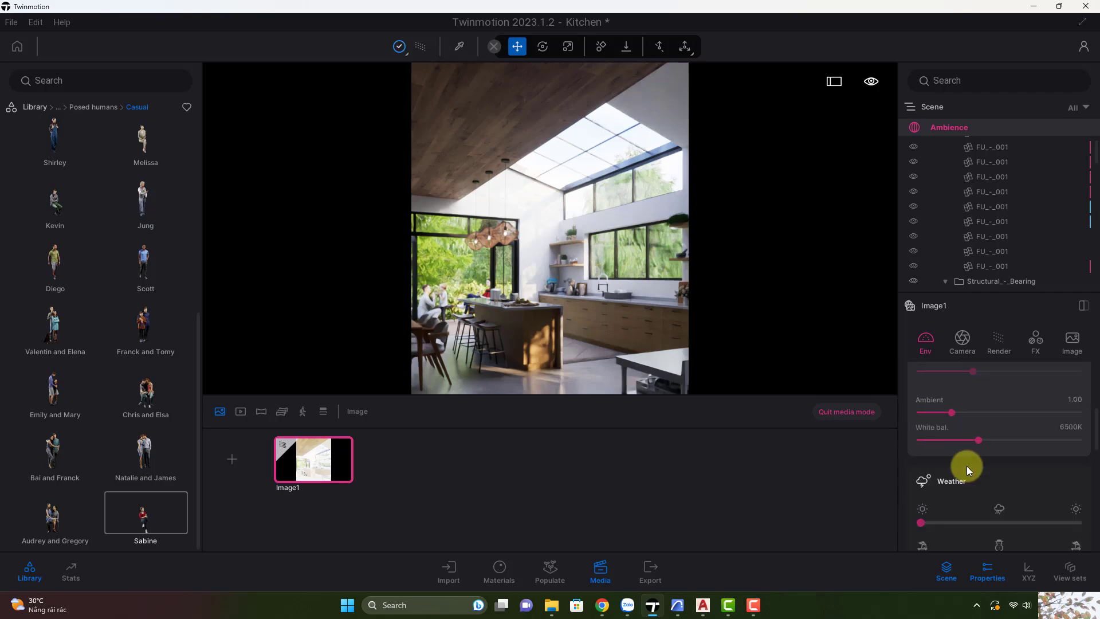
pyautogui.click(956, 498)
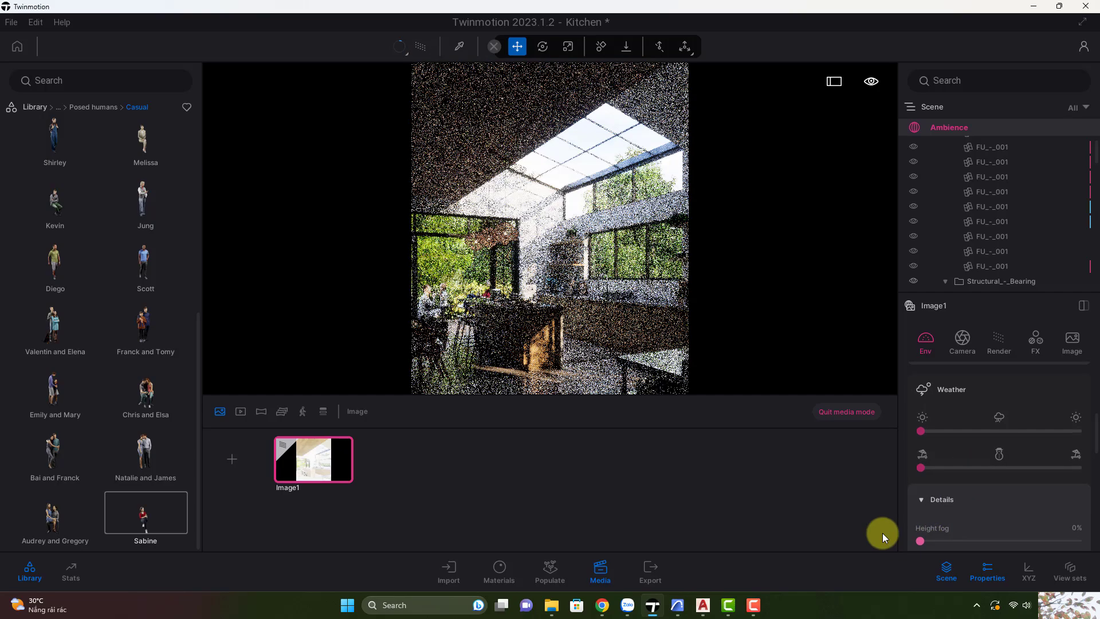
pyautogui.moveTo(1095, 448); pyautogui.dragTo(1085, 487)
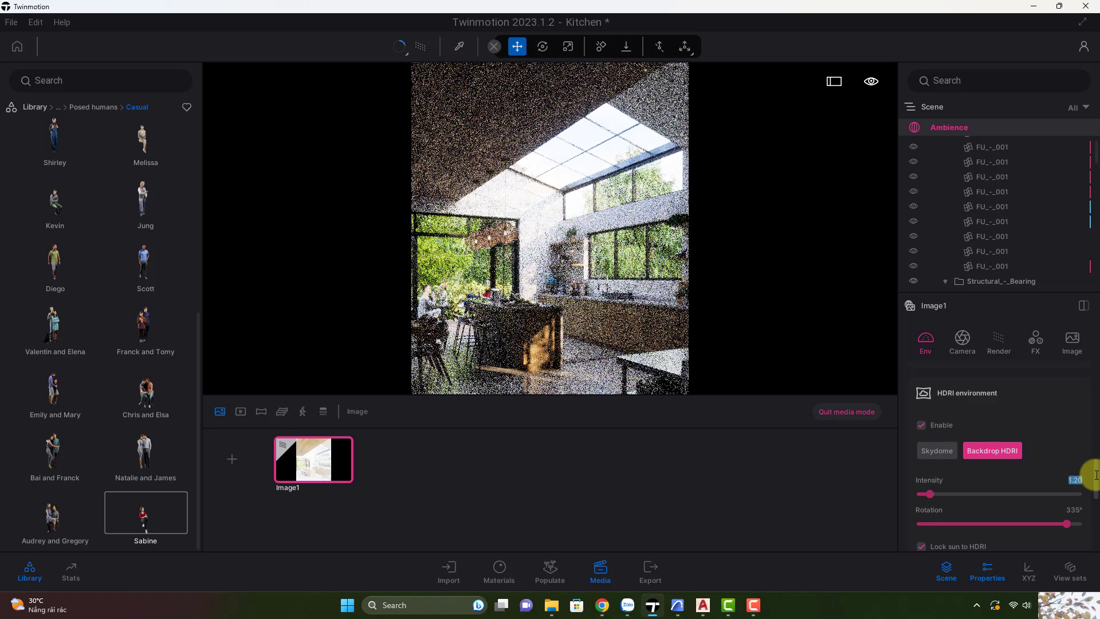
pyautogui.moveTo(1092, 464); pyautogui.dragTo(1096, 491)
# Step: Set the white balance to 6800K in Image1's global lighting details
pyautogui.scroll(-5, 1076, 476)
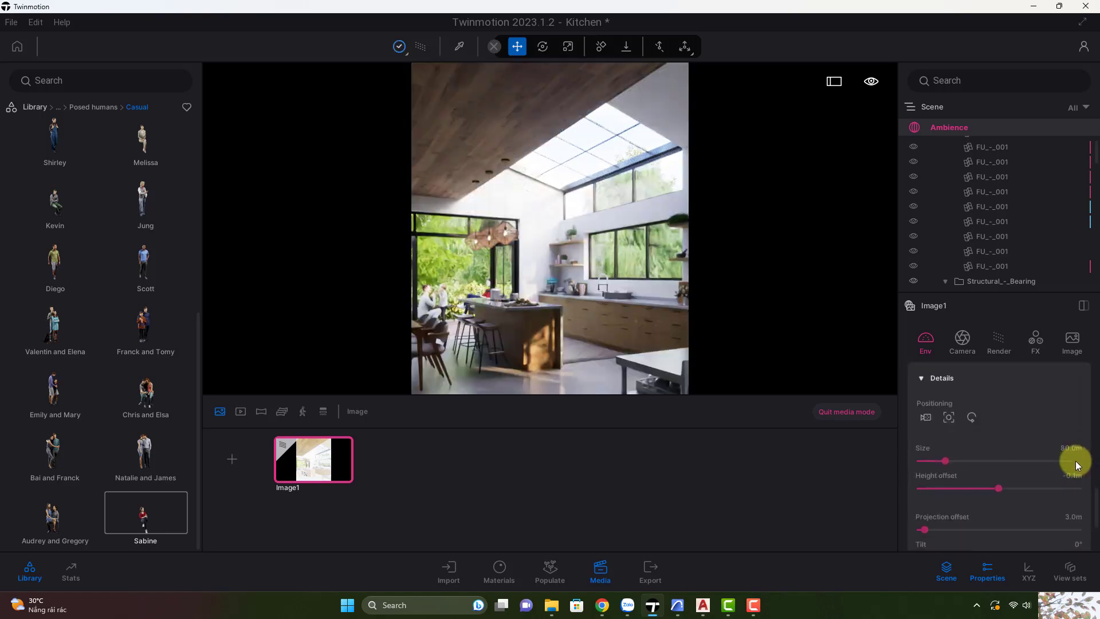
pyautogui.scroll(4, 1075, 511)
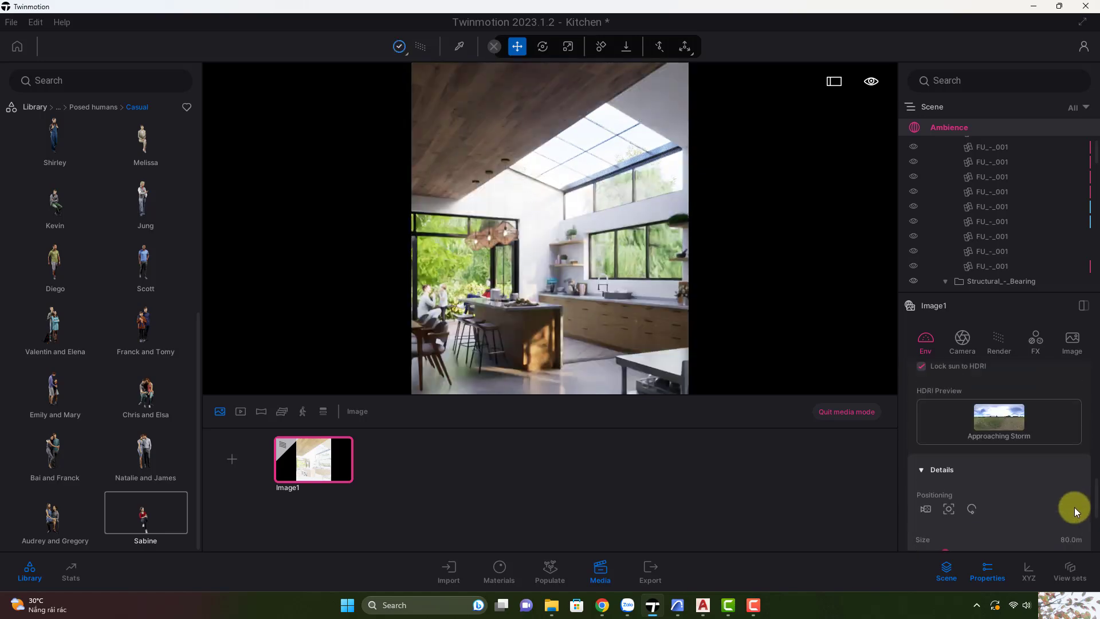
pyautogui.scroll(-6, 1070, 425)
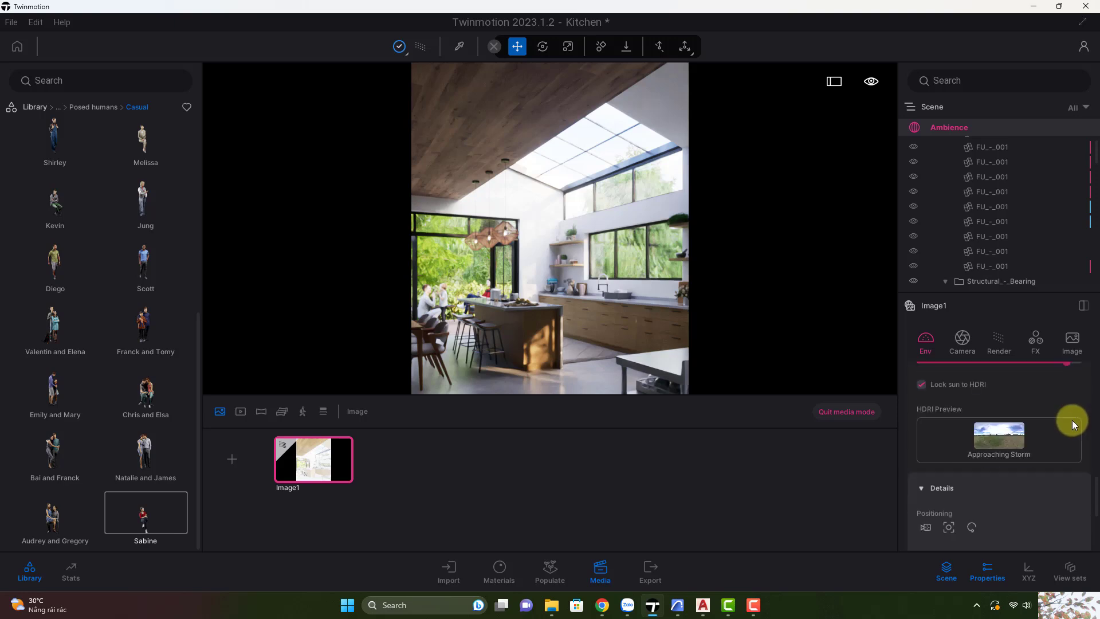
pyautogui.moveTo(1096, 508); pyautogui.dragTo(1095, 414)
pyautogui.scroll(3, 1082, 464)
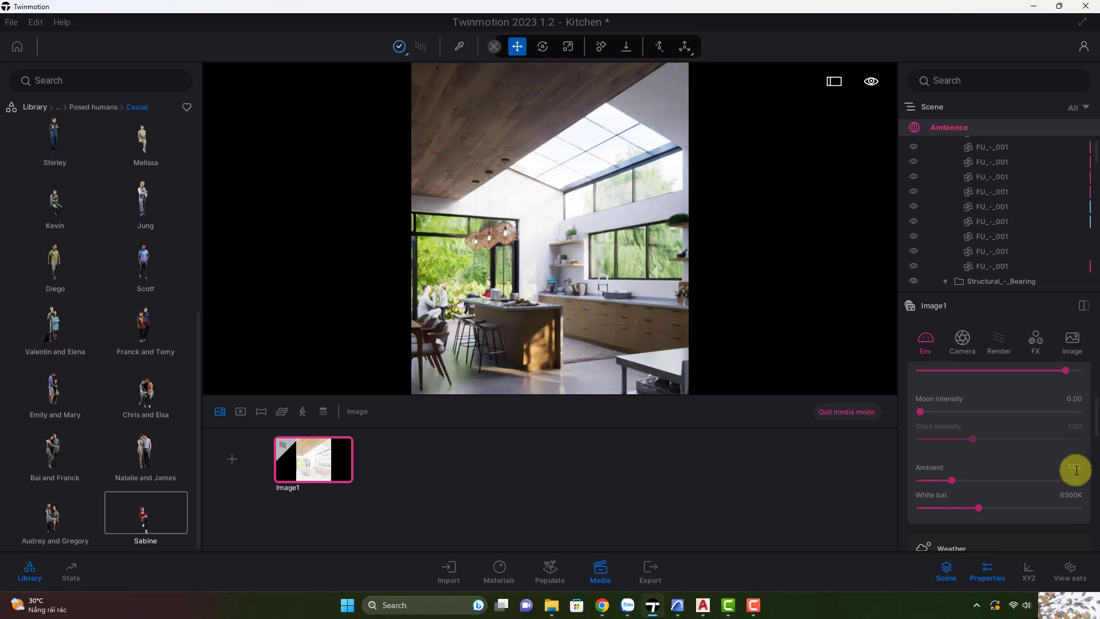
pyautogui.write('68')
pyautogui.press('Return')
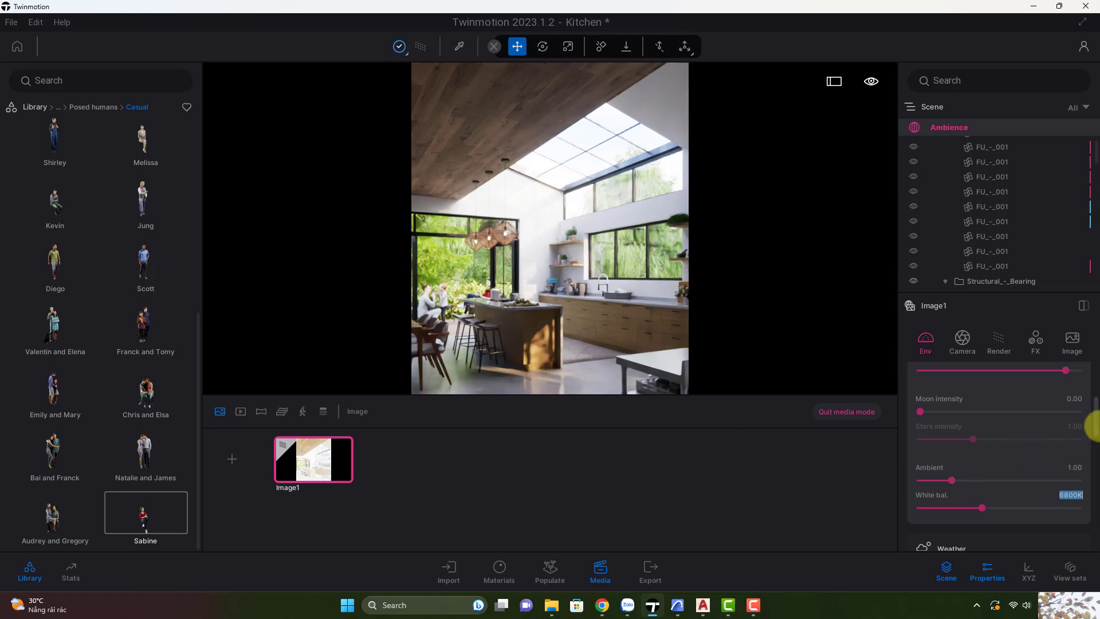
# Step: Set Image1's global lighting exposure back to 1.00
pyautogui.scroll(3, 1089, 431)
pyautogui.write('1')
pyautogui.press('Return')
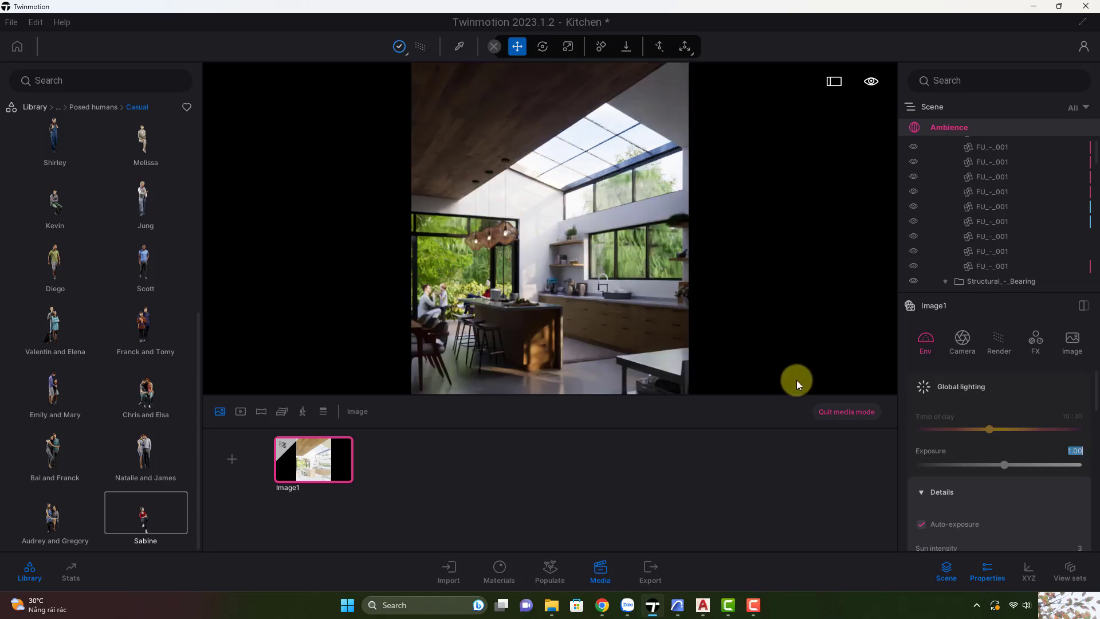
# Step: Leave media mode and place an Area light from the library on the exterior wall beside the lower kitchen window
pyautogui.click(827, 410)
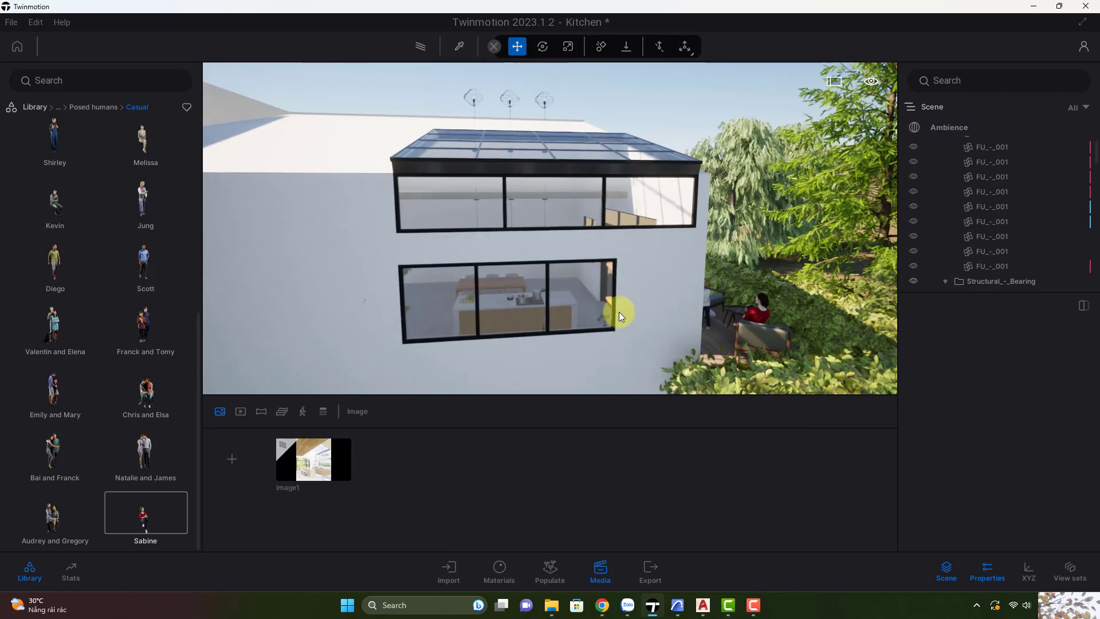
pyautogui.click(29, 107)
pyautogui.click(135, 200)
pyautogui.moveTo(144, 200); pyautogui.dragTo(342, 289)
pyautogui.keyDown('shift'); pyautogui.moveTo(353, 295); pyautogui.dragTo(371, 294, button='middle'); pyautogui.keyUp('shift')
# Step: Rotate the area light to face the house wall and move it in front of the lower kitchen window
pyautogui.press('r')
pyautogui.click(313, 260)
pyautogui.moveTo(313, 262); pyautogui.dragTo(290, 311)
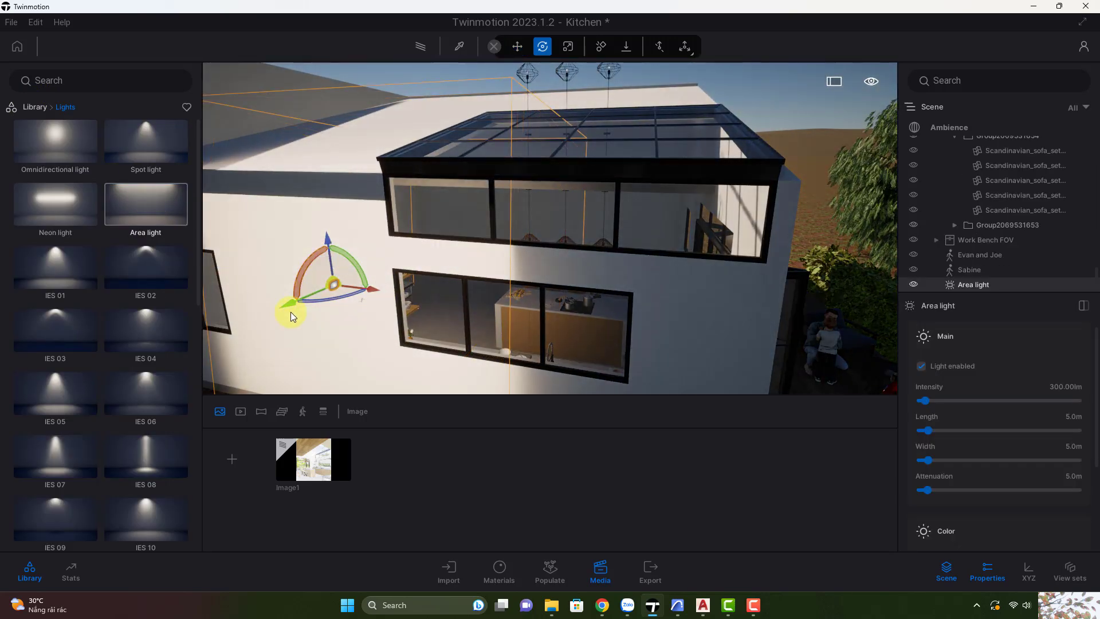
pyautogui.scroll(-3, 298, 308)
pyautogui.scroll(3, 359, 283)
pyautogui.moveTo(408, 272); pyautogui.dragTo(580, 306)
# Step: Switch to Archicad to inspect the kitchen window in the 3D view, then return to Twinmotion
pyautogui.click(678, 605)
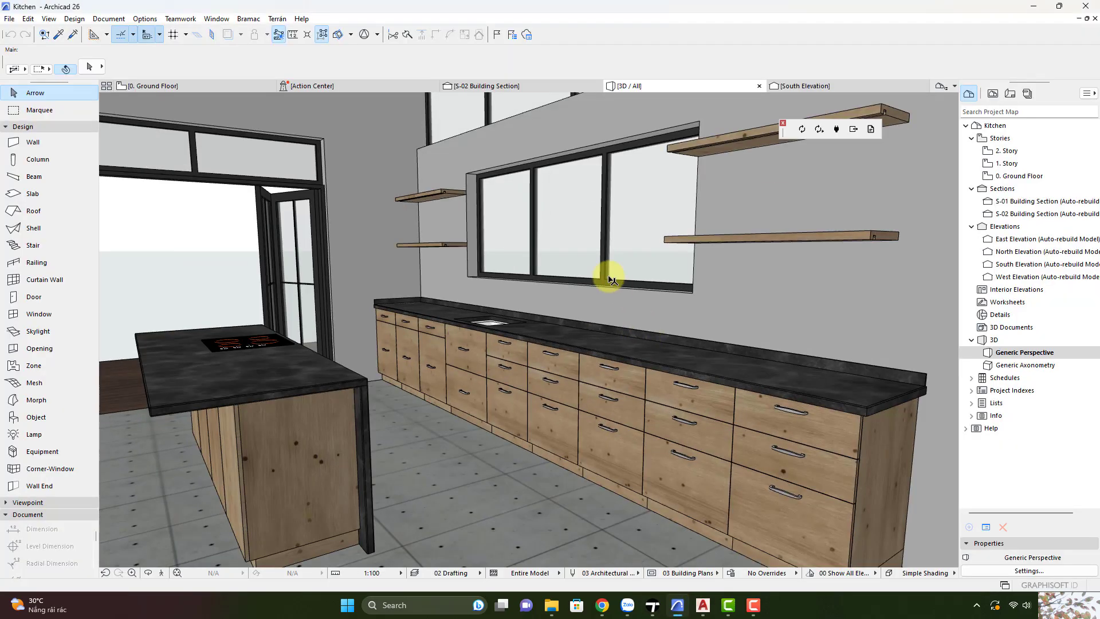
pyautogui.click(669, 265)
pyautogui.keyDown('shift'); pyautogui.moveTo(555, 221); pyautogui.dragTo(487, 378, button='middle'); pyautogui.keyUp('shift')
pyautogui.click(652, 606)
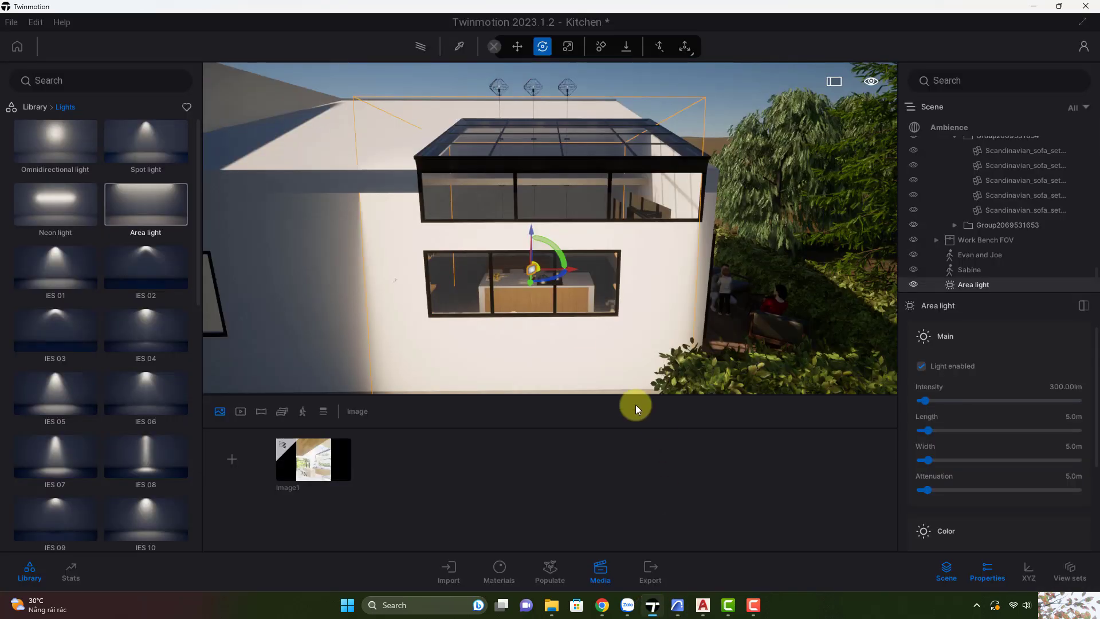
# Step: Set the area light's length to 1.2 m and its width to 3 m
pyautogui.write('3')
pyautogui.press('Return')
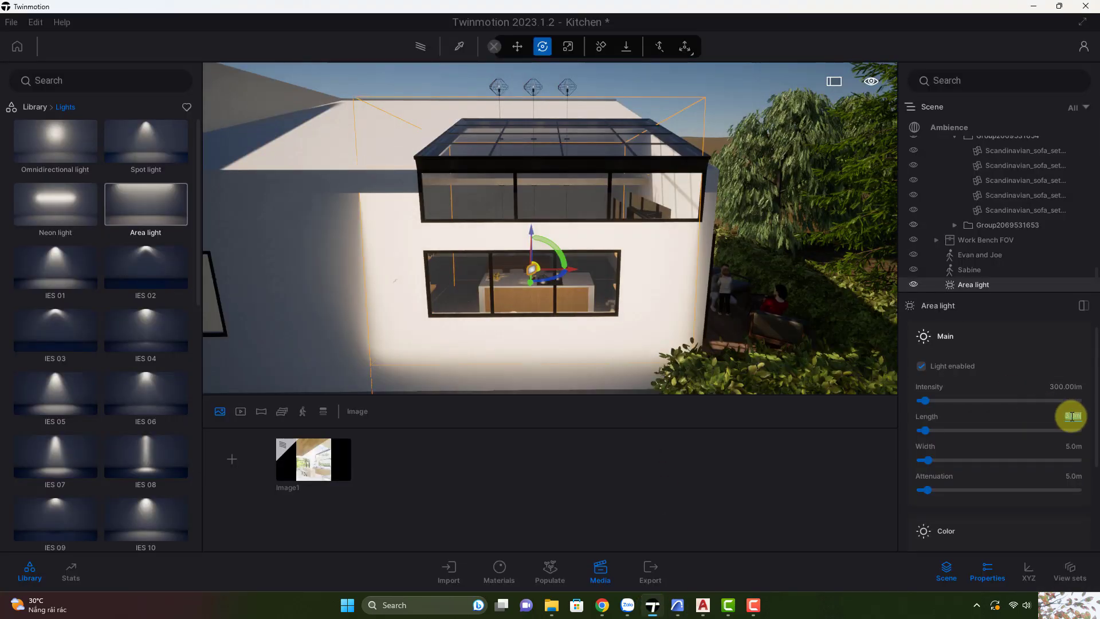
pyautogui.write('1.2')
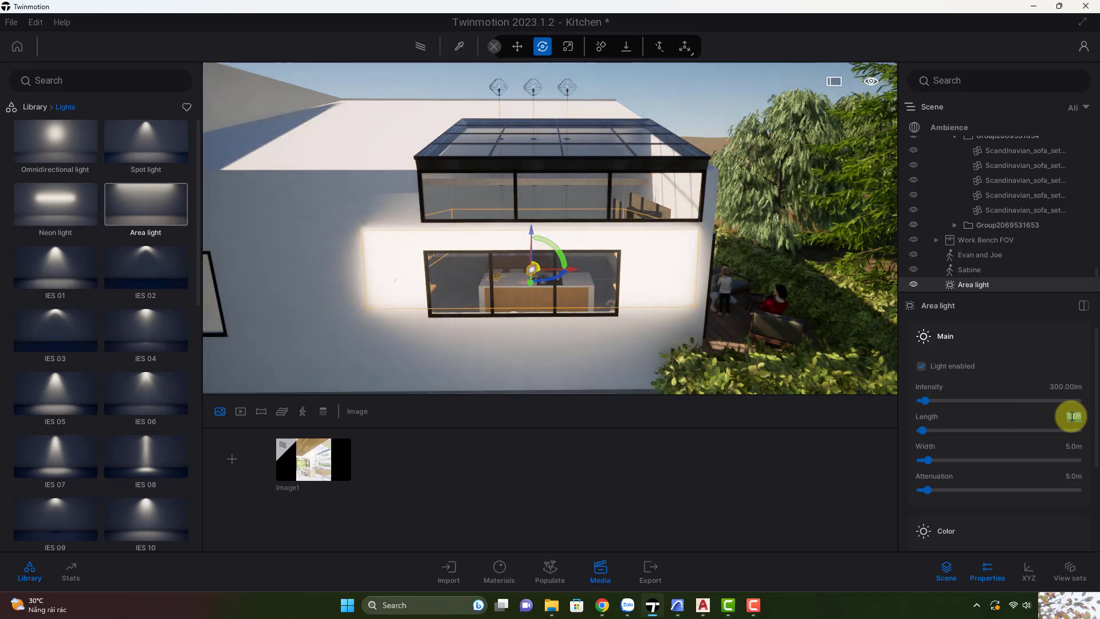
pyautogui.press('Return')
pyautogui.write('3')
pyautogui.press('Return')
# Step: Align the area light with the lower kitchen window and set its width to 3.2 m
pyautogui.keyDown('shift'); pyautogui.moveTo(642, 373); pyautogui.dragTo(516, 310, button='middle'); pyautogui.keyUp('shift')
pyautogui.moveTo(532, 236); pyautogui.dragTo(524, 255)
pyautogui.keyDown('shift'); pyautogui.moveTo(525, 256); pyautogui.dragTo(578, 288, button='middle'); pyautogui.keyUp('shift')
pyautogui.moveTo(579, 288); pyautogui.dragTo(563, 290)
pyautogui.moveTo(1071, 415); pyautogui.dragTo(1083, 446)
pyautogui.write('2')
pyautogui.press('Return')
pyautogui.keyDown('shift'); pyautogui.moveTo(605, 317); pyautogui.dragTo(623, 316, button='middle'); pyautogui.keyUp('shift')
pyautogui.moveTo(622, 315); pyautogui.dragTo(599, 319)
pyautogui.moveTo(599, 319)
pyautogui.keyDown('shift'); pyautogui.mouseDown(button='middle')
pyautogui.moveTo(620, 322)
pyautogui.moveTo(591, 304)
pyautogui.mouseUp(button='middle'); pyautogui.keyUp('shift')
# Step: Copy the area light up to the upper window band and set the copy's length to 1 m
pyautogui.keyDown('shift'); pyautogui.moveTo(525, 242); pyautogui.dragTo(546, 151); pyautogui.keyUp('shift')
pyautogui.press('Return')
pyautogui.click(1077, 417)
pyautogui.write('1')
pyautogui.press('Return')
pyautogui.keyDown('shift'); pyautogui.moveTo(616, 314); pyautogui.dragTo(543, 219, button='middle'); pyautogui.keyUp('shift')
pyautogui.moveTo(543, 219); pyautogui.dragTo(555, 184)
pyautogui.keyDown('shift'); pyautogui.moveTo(555, 185); pyautogui.dragTo(593, 237, button='middle'); pyautogui.keyUp('shift')
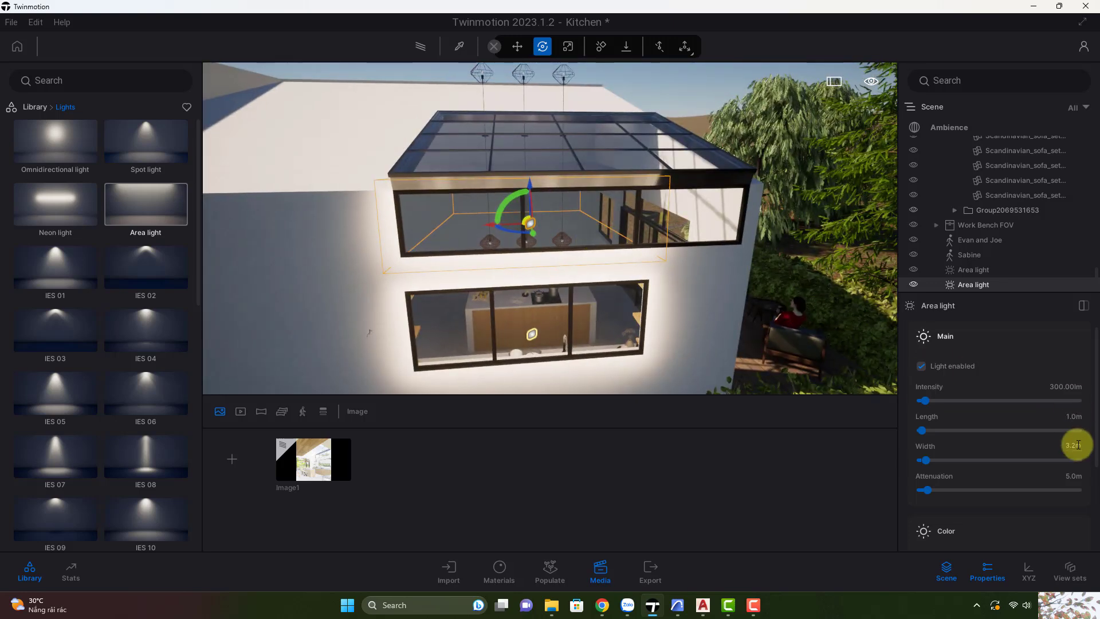
# Step: Shift the upper area light sideways to centre it on the upper window and set its width to 4.5 m
pyautogui.write('4')
pyautogui.press('Return')
pyautogui.moveTo(497, 224); pyautogui.dragTo(558, 223)
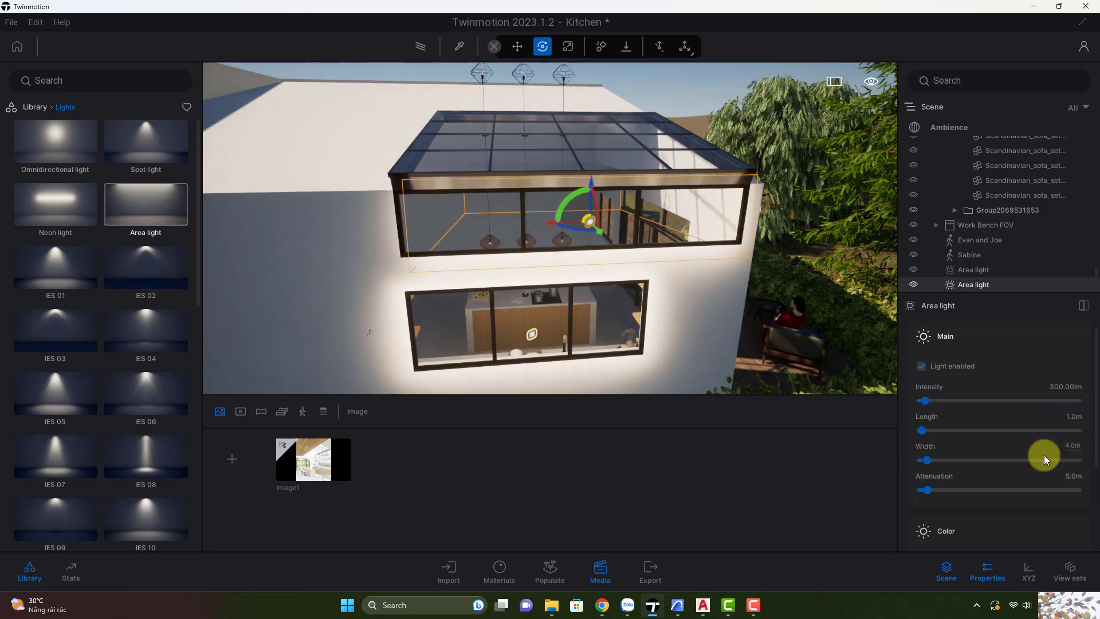
pyautogui.click(1078, 447)
pyautogui.write('34.5')
pyautogui.press('Return')
# Step: Copy the upper area light to above the glass roof and adjust its position and rotation
pyautogui.moveTo(645, 270); pyautogui.dragTo(618, 262, button='right')
pyautogui.keyDown('shift'); pyautogui.moveTo(622, 234); pyautogui.dragTo(642, 254, button='middle'); pyautogui.keyUp('shift')
pyautogui.keyDown('shift'); pyautogui.moveTo(568, 287); pyautogui.dragTo(456, 181); pyautogui.keyUp('shift')
pyautogui.press('Return')
pyautogui.moveTo(469, 256); pyautogui.dragTo(456, 217, button='right')
pyautogui.moveTo(435, 148); pyautogui.dragTo(641, 179)
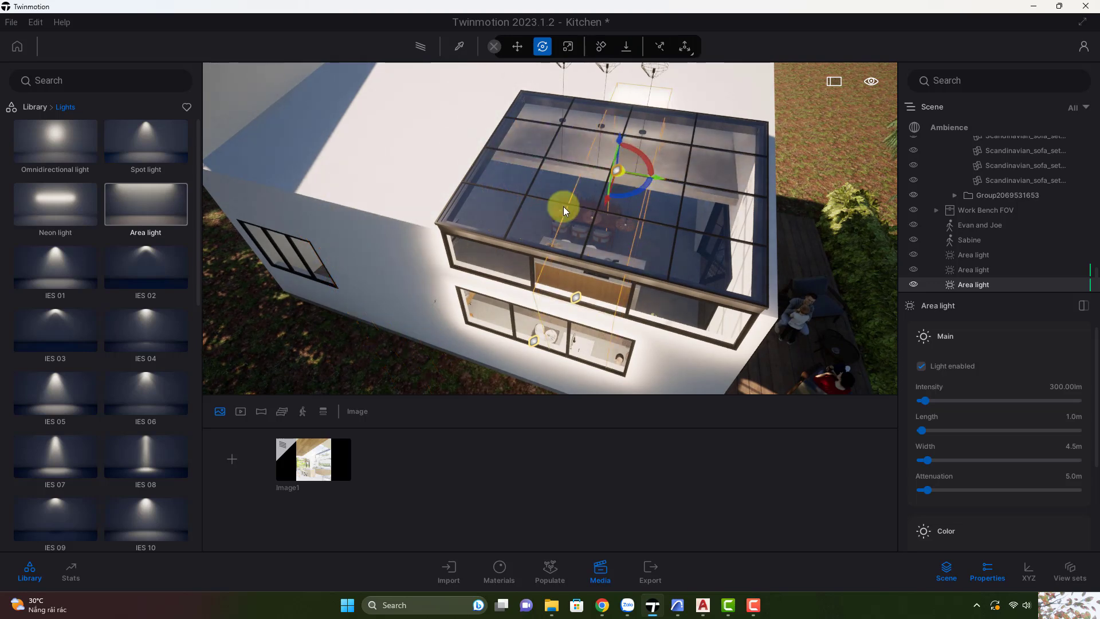
# Step: Reorient the area light above the glass roof and delete the surplus area light
pyautogui.keyDown('shift'); pyautogui.moveTo(590, 198); pyautogui.dragTo(552, 178, button='middle'); pyautogui.keyUp('shift')
pyautogui.click(552, 170)
pyautogui.keyDown('shift'); pyautogui.moveTo(551, 169); pyautogui.dragTo(535, 170); pyautogui.keyUp('shift')
pyautogui.click(535, 276)
pyautogui.click(514, 366)
pyautogui.click(996, 280)
pyautogui.press('Delete')
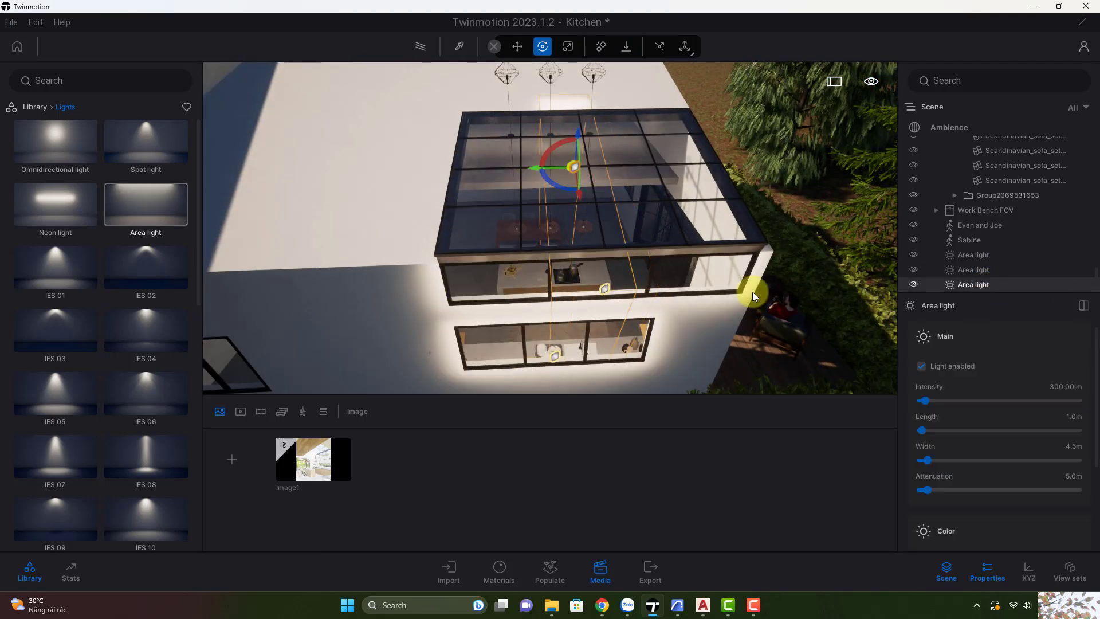
# Step: Resize the area light above the glass roof to a length of 4.5 m and a width of 3.5 m
pyautogui.moveTo(1082, 418); pyautogui.dragTo(1010, 411)
pyautogui.write('3')
pyautogui.press('Return')
pyautogui.write('4')
pyautogui.press('Return')
pyautogui.write('5')
pyautogui.press('Return')
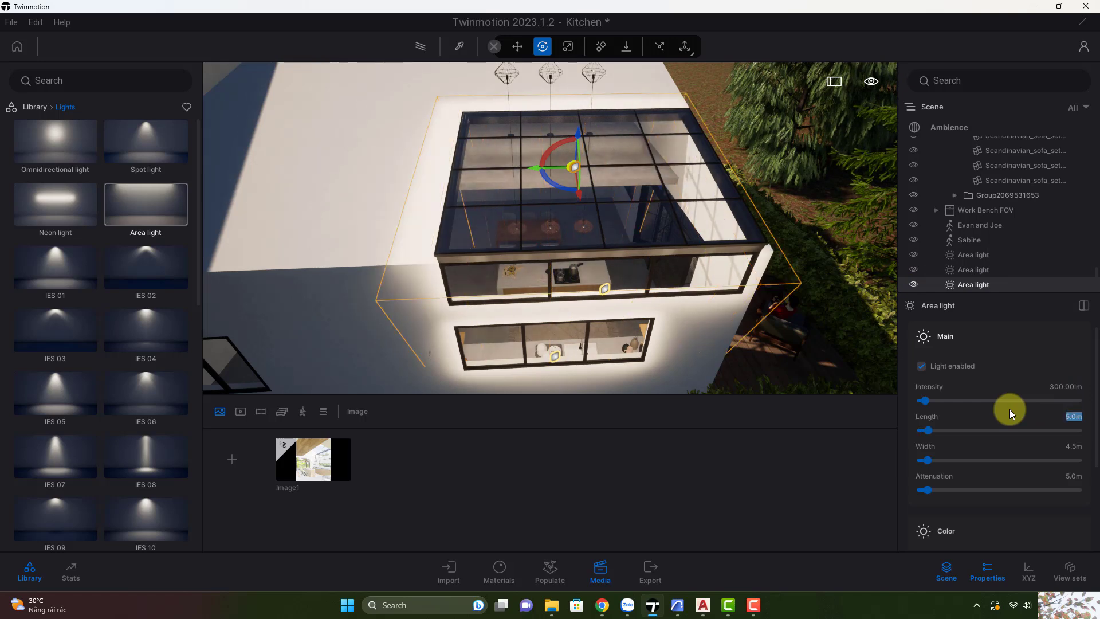
pyautogui.click(1075, 445)
pyautogui.write('3')
pyautogui.press('Return')
pyautogui.keyDown('shift'); pyautogui.moveTo(586, 303); pyautogui.dragTo(559, 326, button='middle'); pyautogui.keyUp('shift')
pyautogui.write('4.5')
pyautogui.press('Return')
pyautogui.write('3.5')
pyautogui.press('Return')
# Step: Shift the area light above the glass roof to line it up with the glazing
pyautogui.moveTo(577, 194); pyautogui.dragTo(563, 208)
pyautogui.keyDown('shift'); pyautogui.moveTo(562, 208); pyautogui.dragTo(642, 189, button='middle'); pyautogui.keyUp('shift')
pyautogui.moveTo(514, 170); pyautogui.dragTo(517, 150)
# Step: Copy the lower window's area light to the separate three-pane window on the same wall and set the copy's width to 2 m
pyautogui.keyDown('shift'); pyautogui.moveTo(631, 247); pyautogui.dragTo(559, 252, button='middle'); pyautogui.keyUp('shift')
pyautogui.scroll(2, 559, 252)
pyautogui.click(659, 309)
pyautogui.keyDown('shift'); pyautogui.moveTo(684, 317); pyautogui.dragTo(425, 289); pyautogui.keyUp('shift')
pyautogui.click(530, 368)
pyautogui.click(1076, 446)
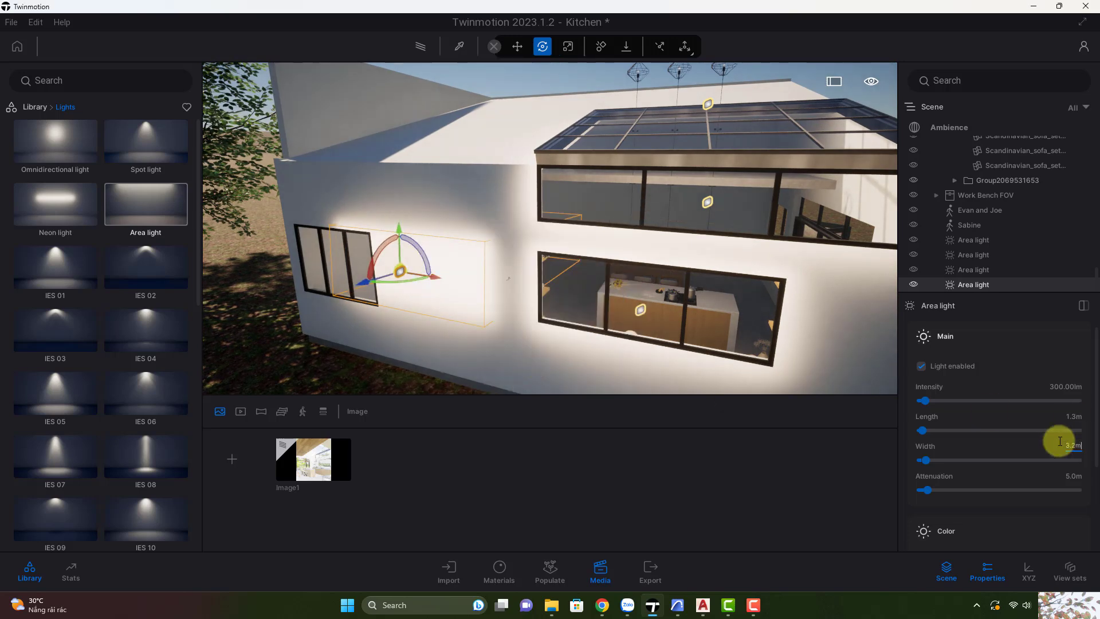
pyautogui.write('2')
pyautogui.press('Return')
# Step: Move the copied area light along and across the wall to position it over the three-pane window
pyautogui.keyDown('shift'); pyautogui.moveTo(567, 281); pyautogui.dragTo(470, 289, button='middle'); pyautogui.keyUp('shift')
pyautogui.moveTo(479, 296); pyautogui.dragTo(353, 305)
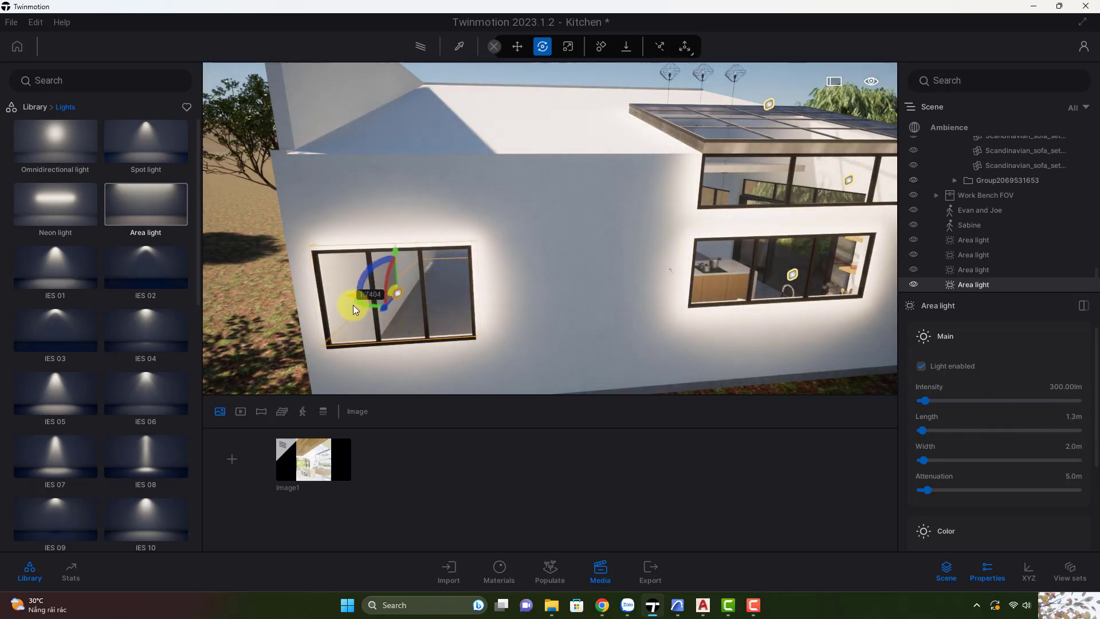
pyautogui.keyDown('shift'); pyautogui.moveTo(353, 305); pyautogui.dragTo(391, 252, button='middle'); pyautogui.keyUp('shift')
pyautogui.moveTo(401, 250); pyautogui.dragTo(406, 249)
# Step: Set the three-pane window light's width to 2.2 m and length to 1.5 m, and adjust its distance from the wall
pyautogui.click(1074, 446)
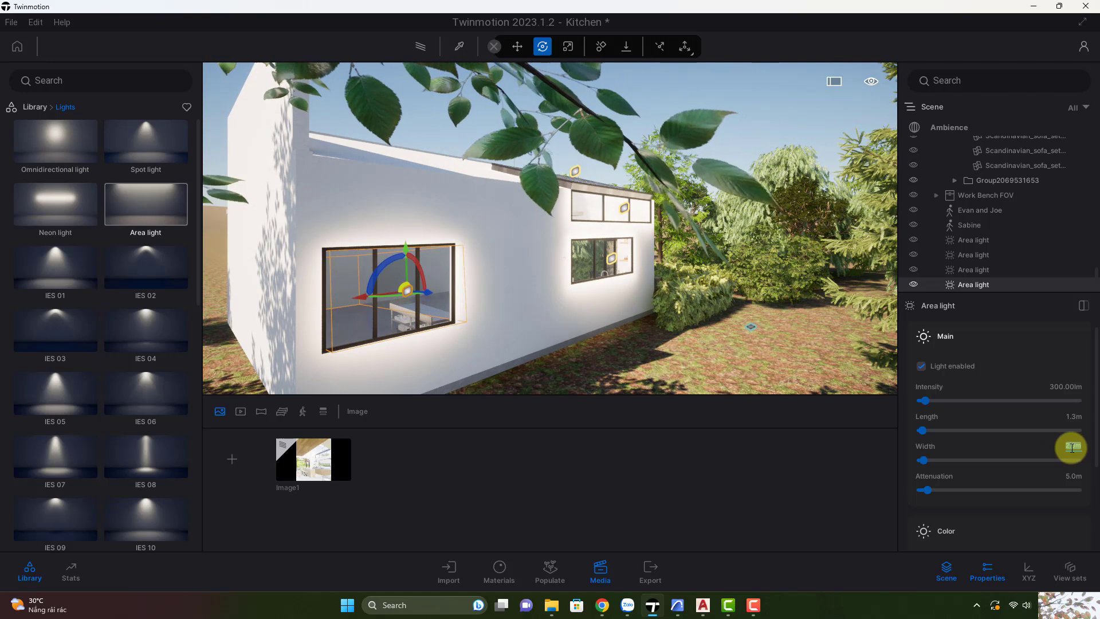
pyautogui.write('2.2m')
pyautogui.click(1074, 418)
pyautogui.keyDown('shift'); pyautogui.moveTo(470, 229); pyautogui.dragTo(418, 280, button='middle'); pyautogui.keyUp('shift')
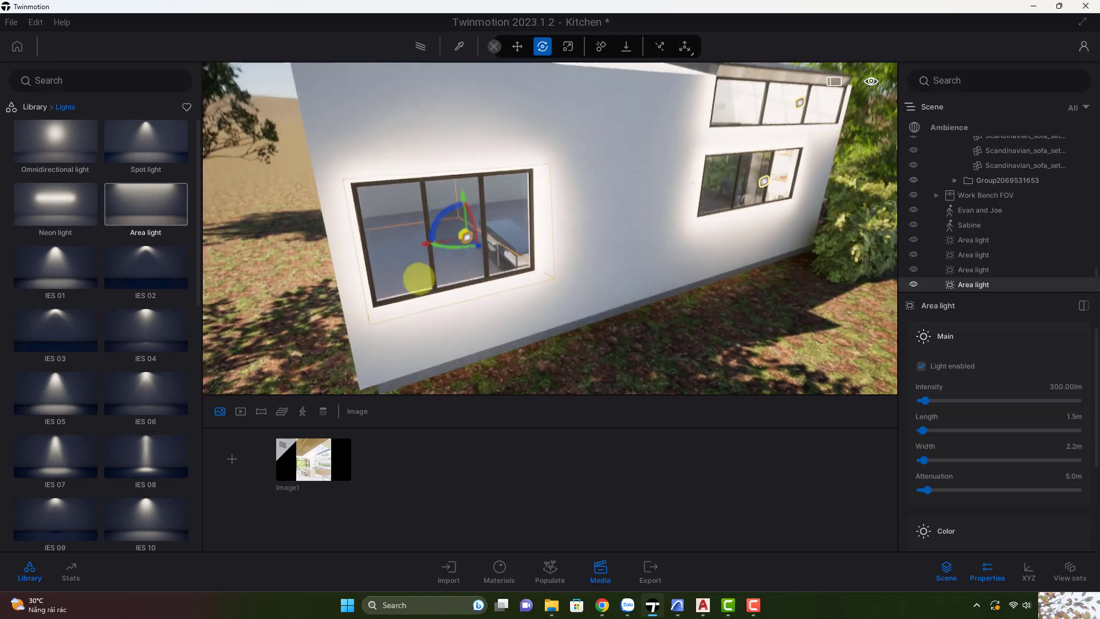
pyautogui.moveTo(479, 245); pyautogui.dragTo(470, 253)
pyautogui.keyDown('shift'); pyautogui.moveTo(469, 252); pyautogui.dragTo(489, 275, button='middle'); pyautogui.keyUp('shift')
# Step: Open Image1 and set all four area lights to an attenuation of 7 m and an intensity of 60 lm
pyautogui.click(322, 458)
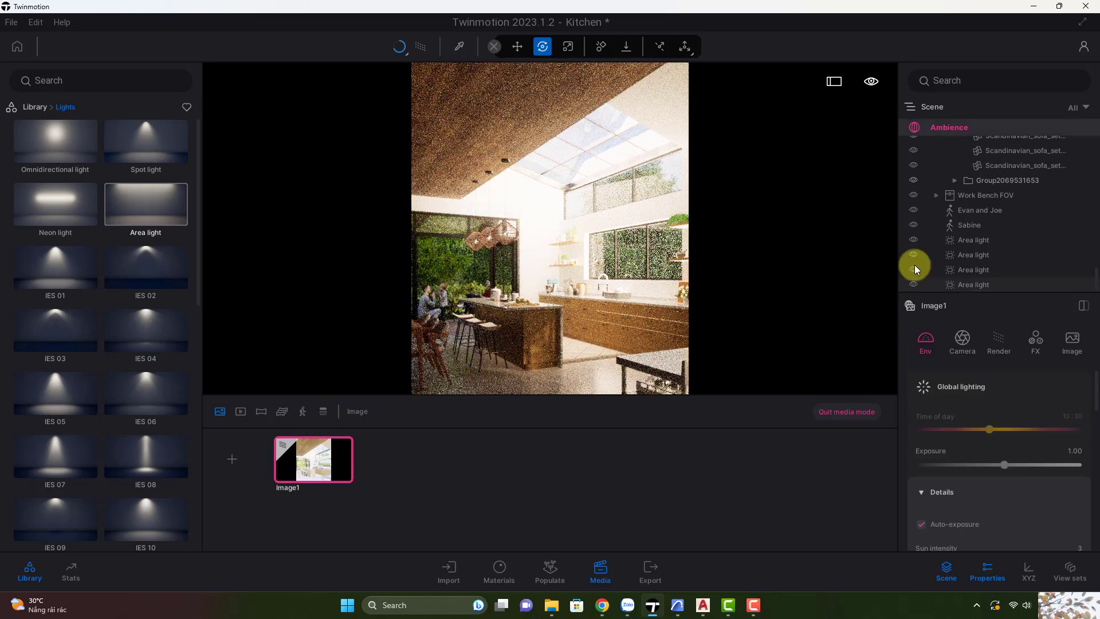
pyautogui.click(975, 241)
pyautogui.keyDown('shift'); pyautogui.click(975, 284); pyautogui.keyUp('shift')
pyautogui.click(1075, 478)
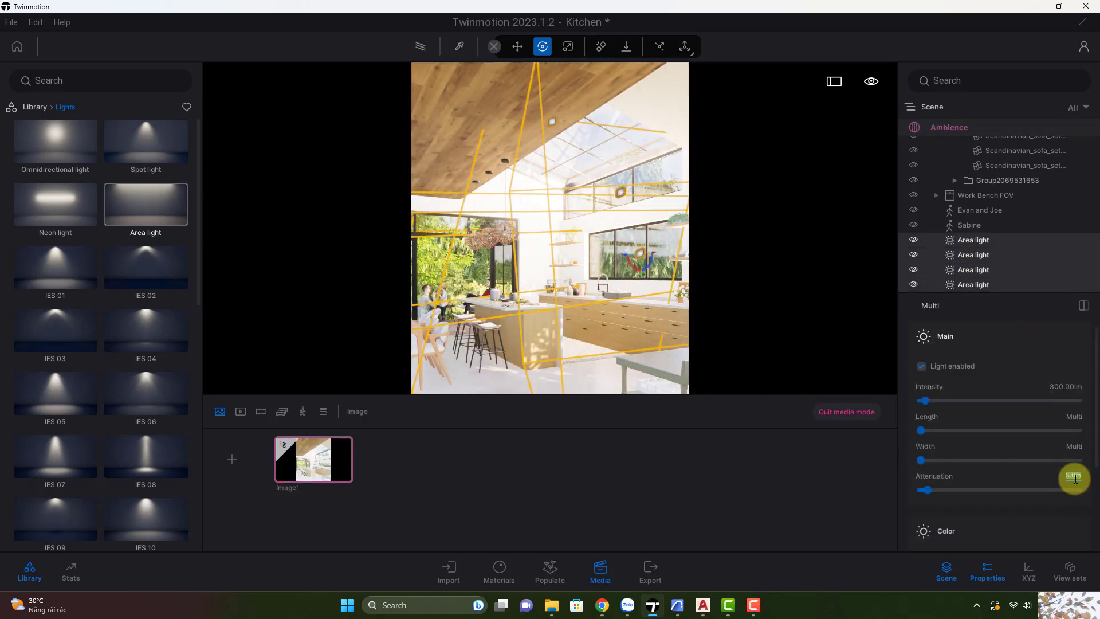
pyautogui.write('7')
pyautogui.press('Return')
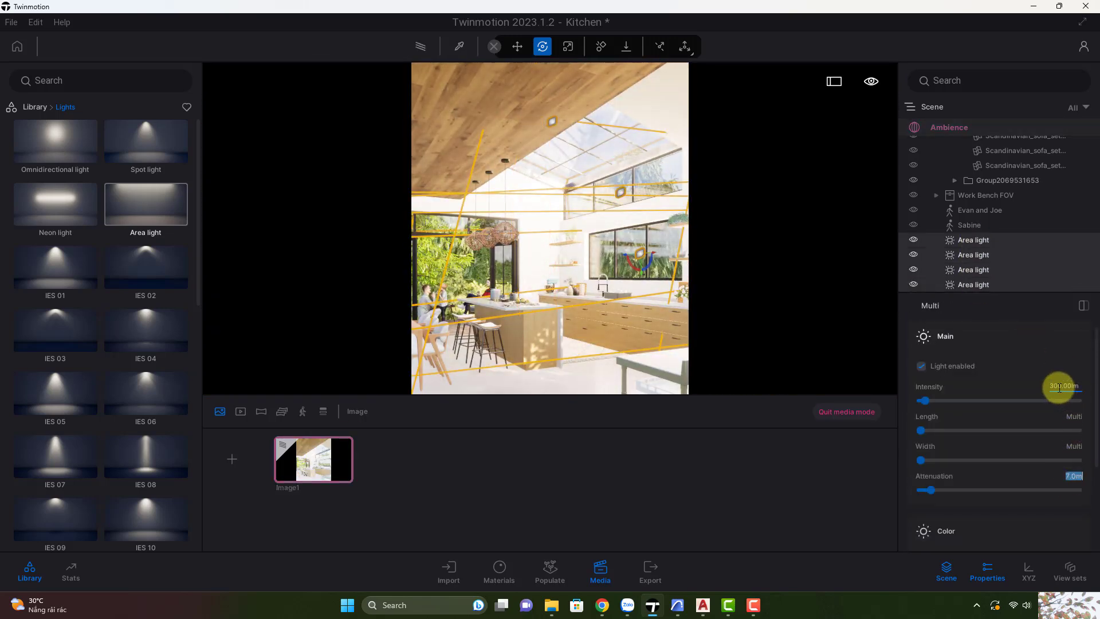
pyautogui.moveTo(1060, 386); pyautogui.dragTo(1012, 379)
# Step: Set the four area lights' colour temperature to 5500 K, enable their shadows and preview the view with the path tracer
pyautogui.scroll(-3, 1013, 401)
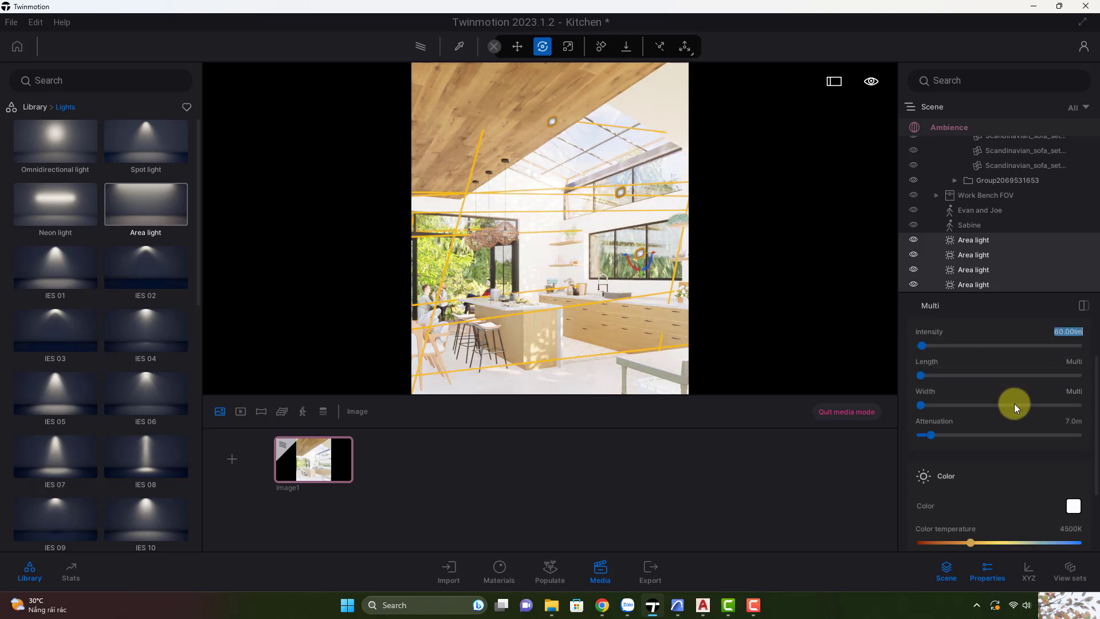
pyautogui.write('5500')
pyautogui.press('Return')
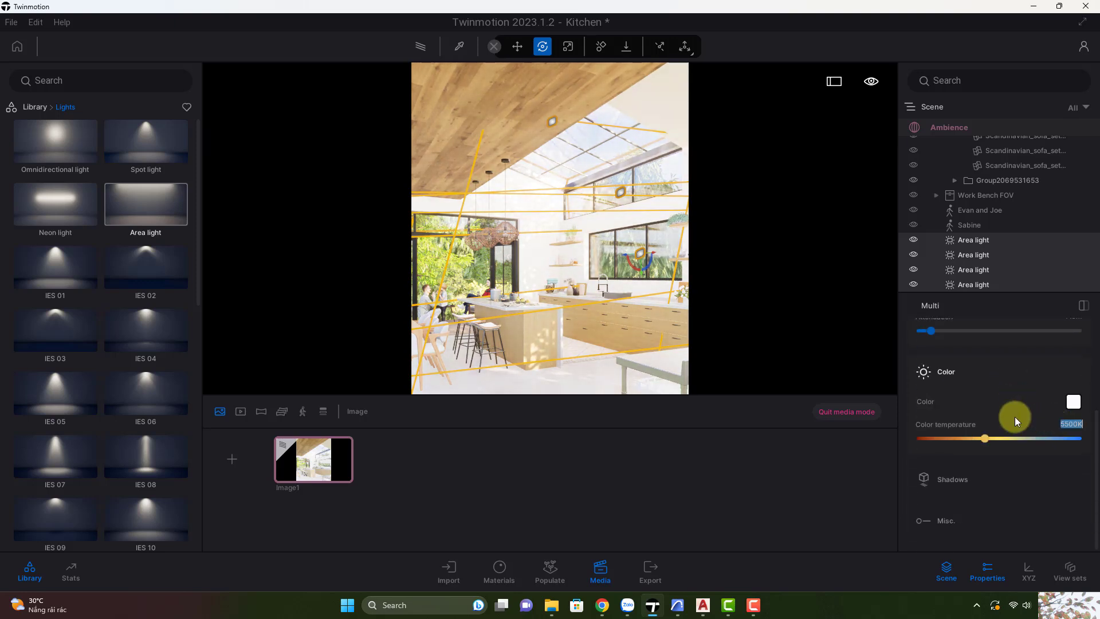
pyautogui.click(986, 478)
pyautogui.click(922, 455)
pyautogui.click(421, 47)
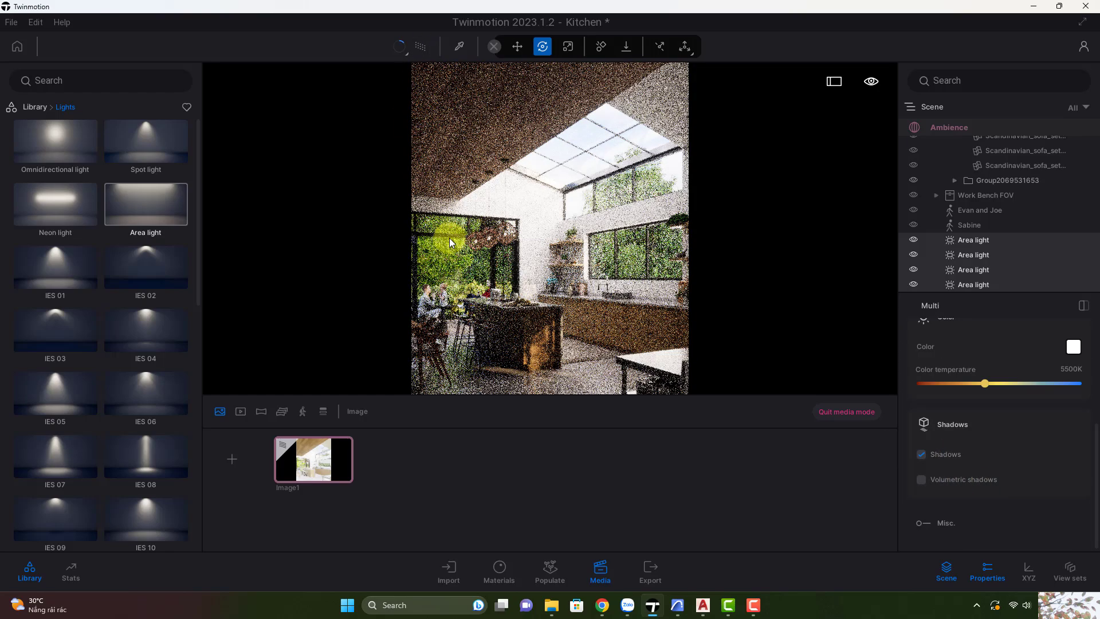
# Step: Find the area light above the glass roof, lower its intensity to 30 lm and check the path-traced preview
pyautogui.click(977, 244)
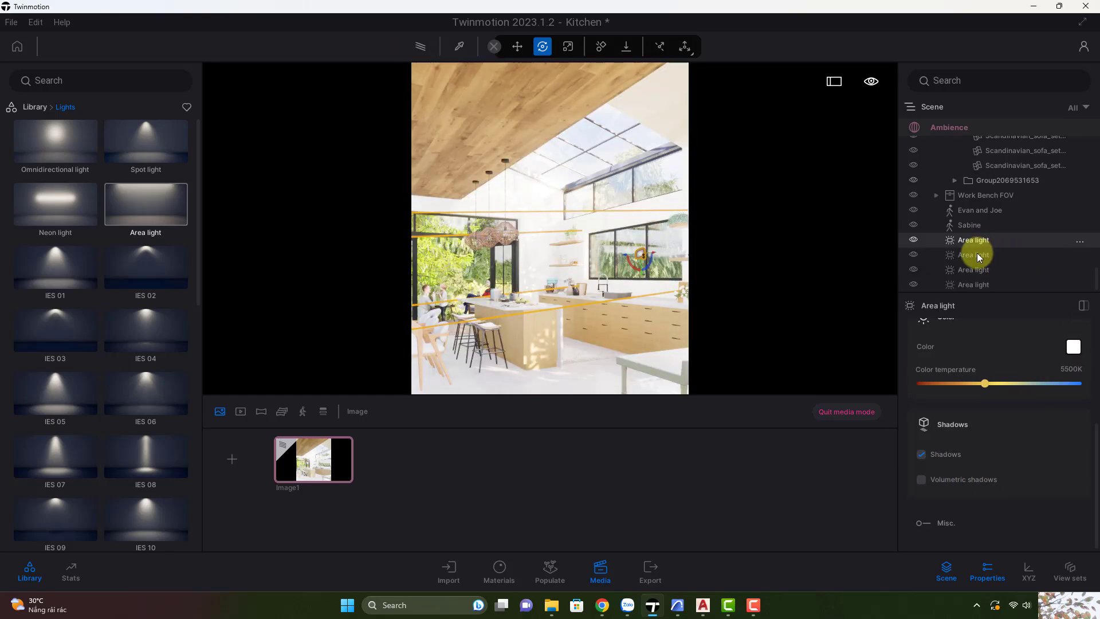
pyautogui.click(977, 254)
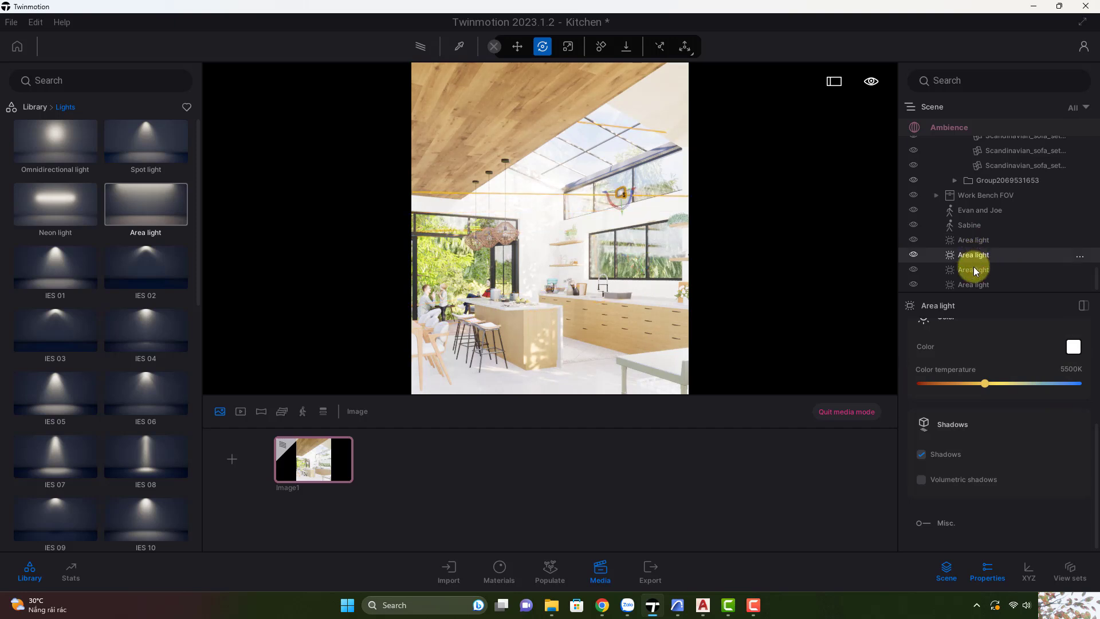
pyautogui.click(974, 268)
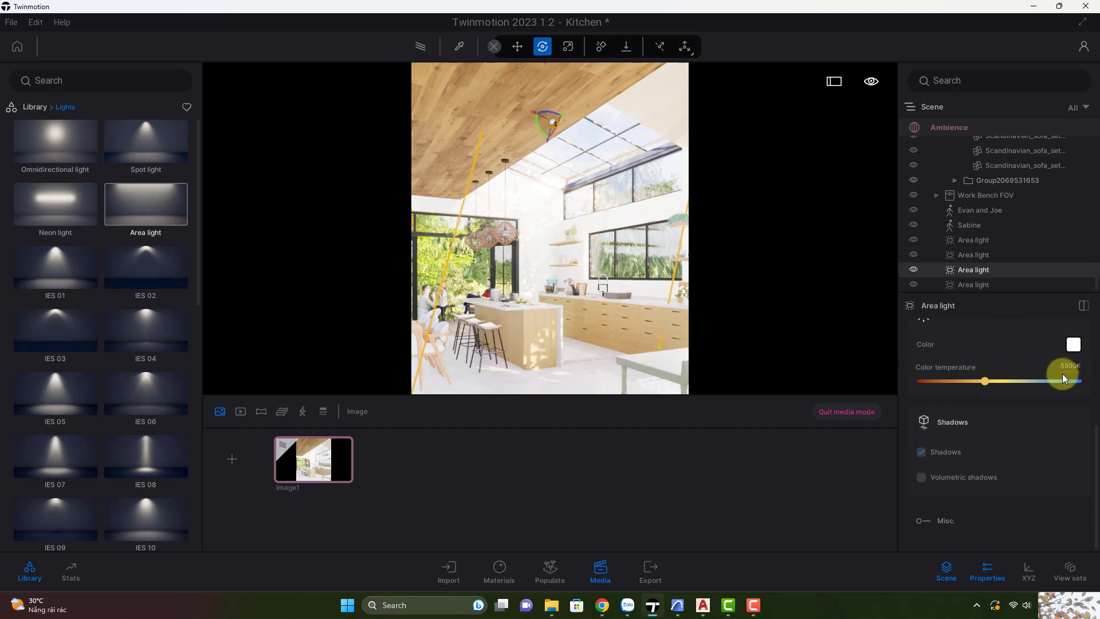
pyautogui.scroll(4, 1063, 375)
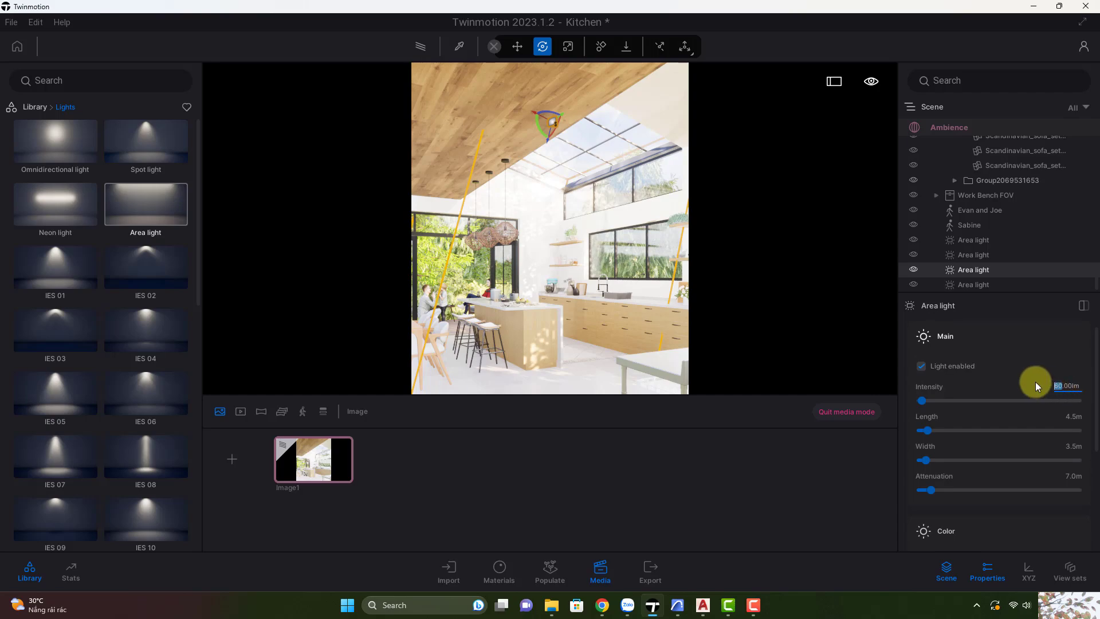
pyautogui.press('Return')
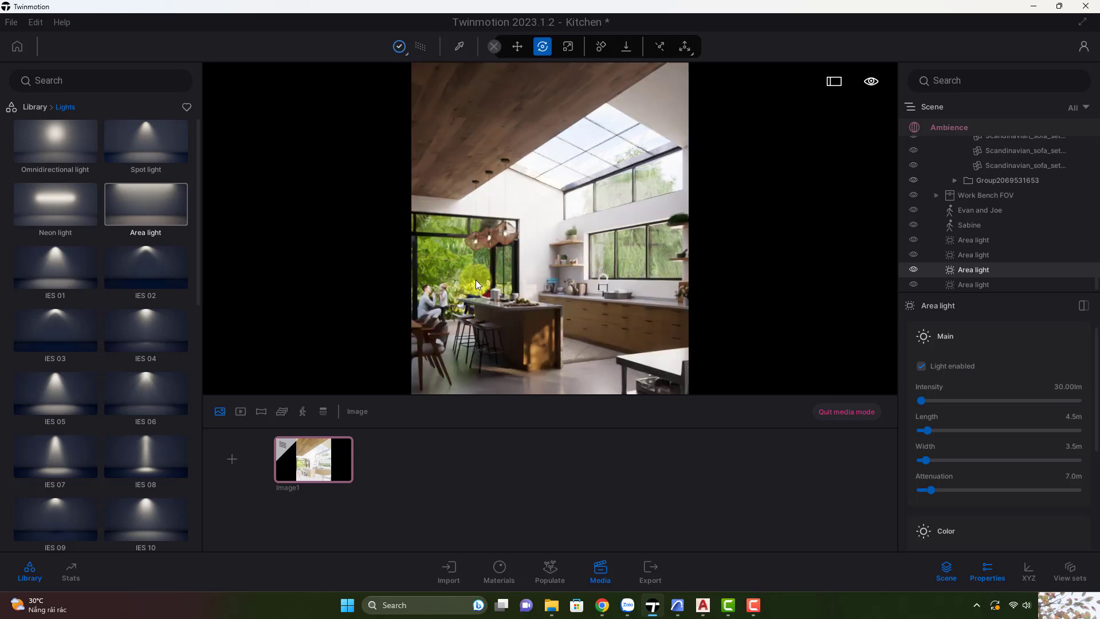
pyautogui.click(422, 47)
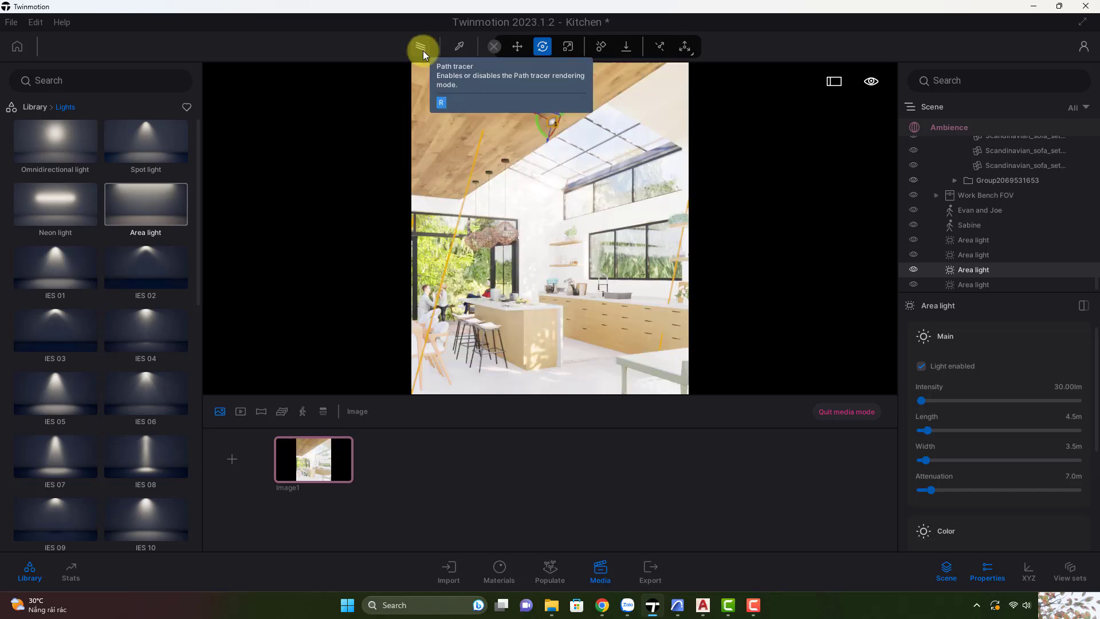
# Step: Place a new area light on the terrace side near the two-pane window and adjust its orientation
pyautogui.scroll(-3, 631, 208)
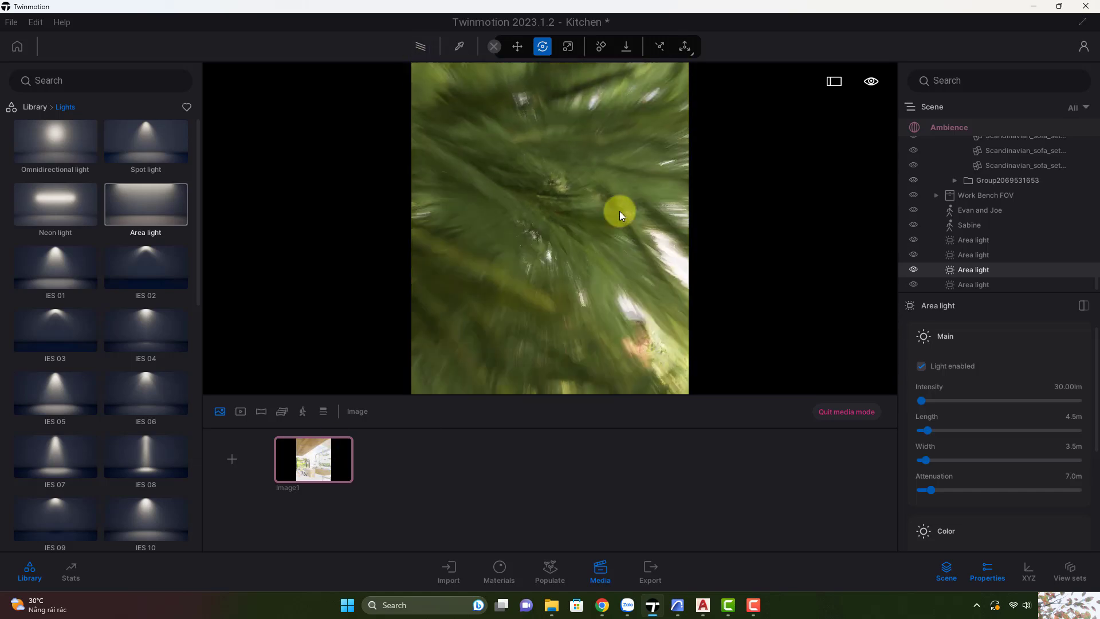
pyautogui.press('Escape')
pyautogui.click(643, 255)
pyautogui.click(646, 255)
pyautogui.keyDown('shift'); pyautogui.moveTo(646, 256); pyautogui.dragTo(638, 232, button='middle'); pyautogui.keyUp('shift')
pyautogui.moveTo(638, 232); pyautogui.dragTo(581, 274)
pyautogui.keyDown('shift'); pyautogui.moveTo(581, 274); pyautogui.dragTo(565, 275, button='middle'); pyautogui.keyUp('shift')
# Step: Set the terrace-side area light's length and width to 2 m each
pyautogui.click(1076, 420)
pyautogui.write('3')
pyautogui.press('Return')
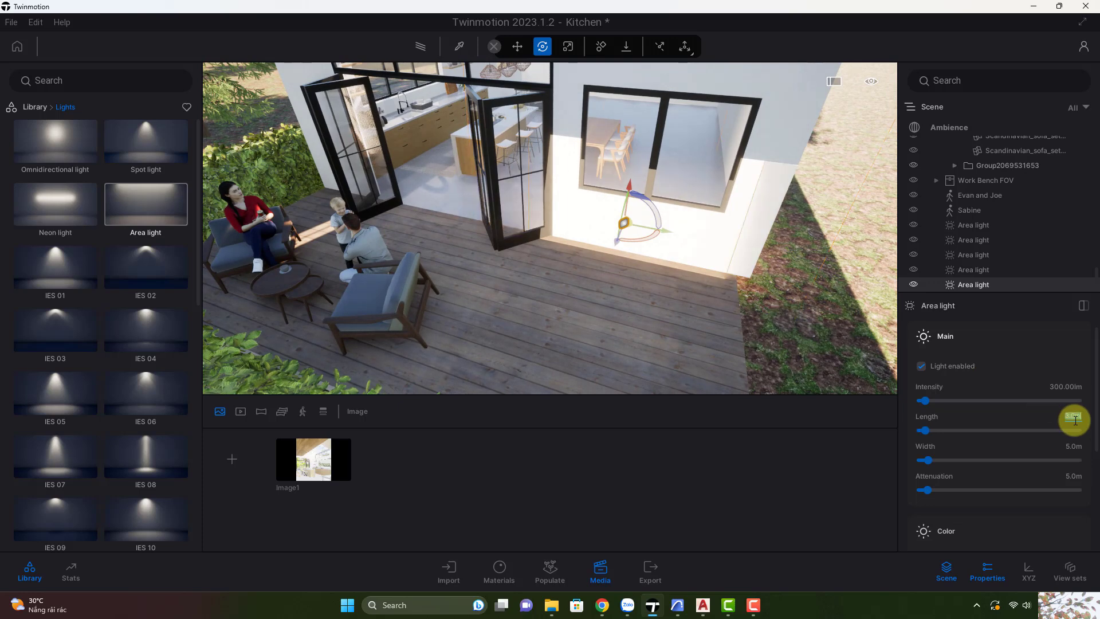
pyautogui.write('2')
pyautogui.press('Return')
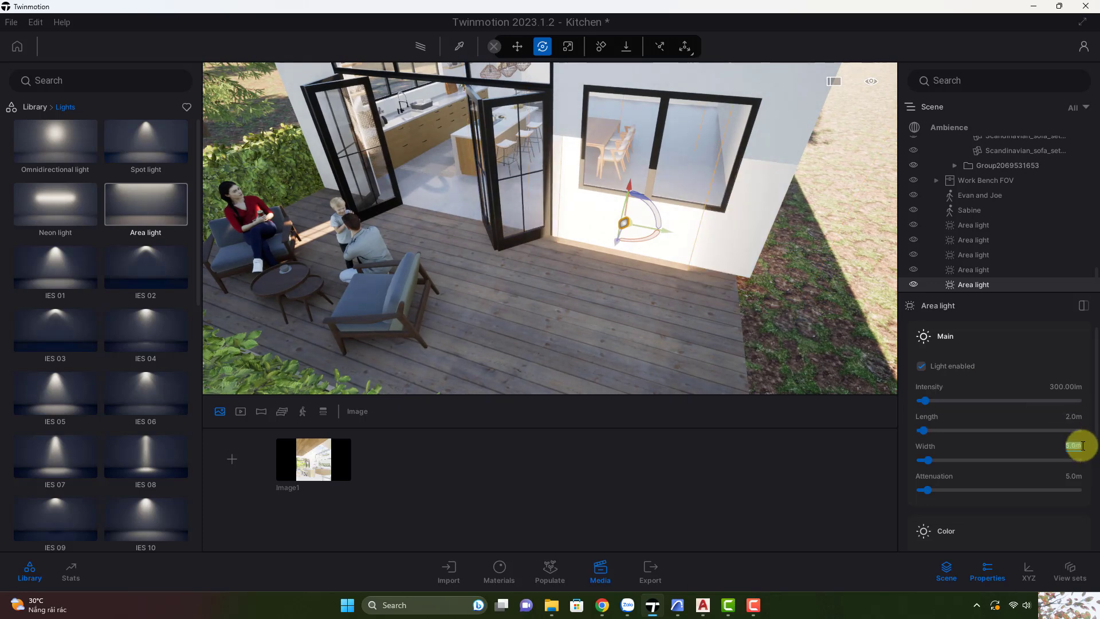
pyautogui.write('2')
pyautogui.press('Return')
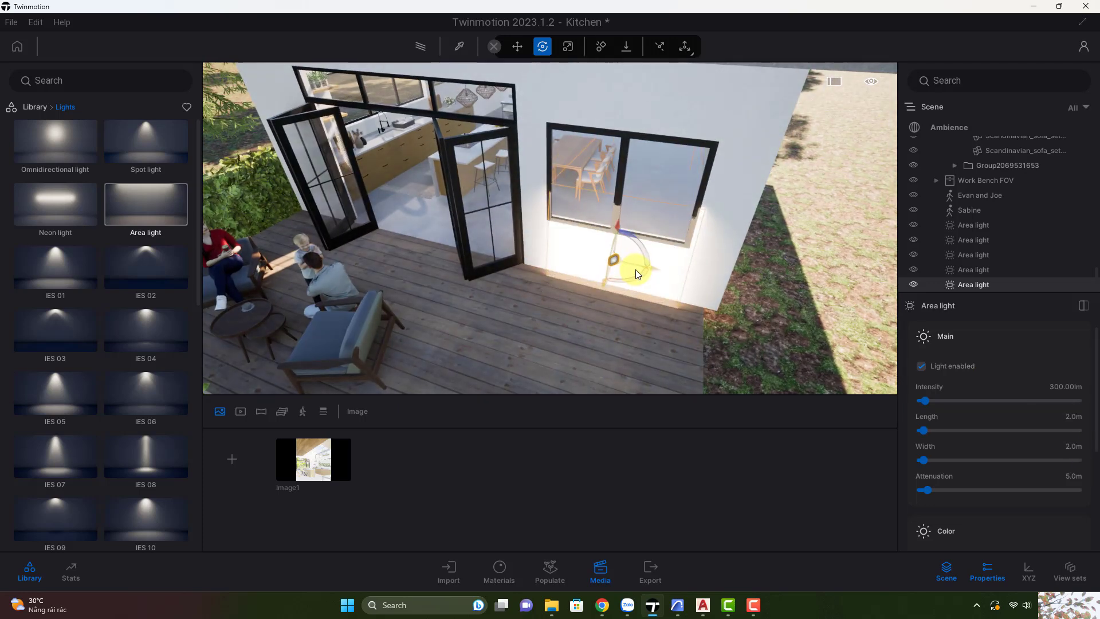
# Step: Raise the terrace-side area light in front of the two-pane window and size it to 2.3 m long and 1.6 m wide
pyautogui.moveTo(628, 275); pyautogui.dragTo(609, 161)
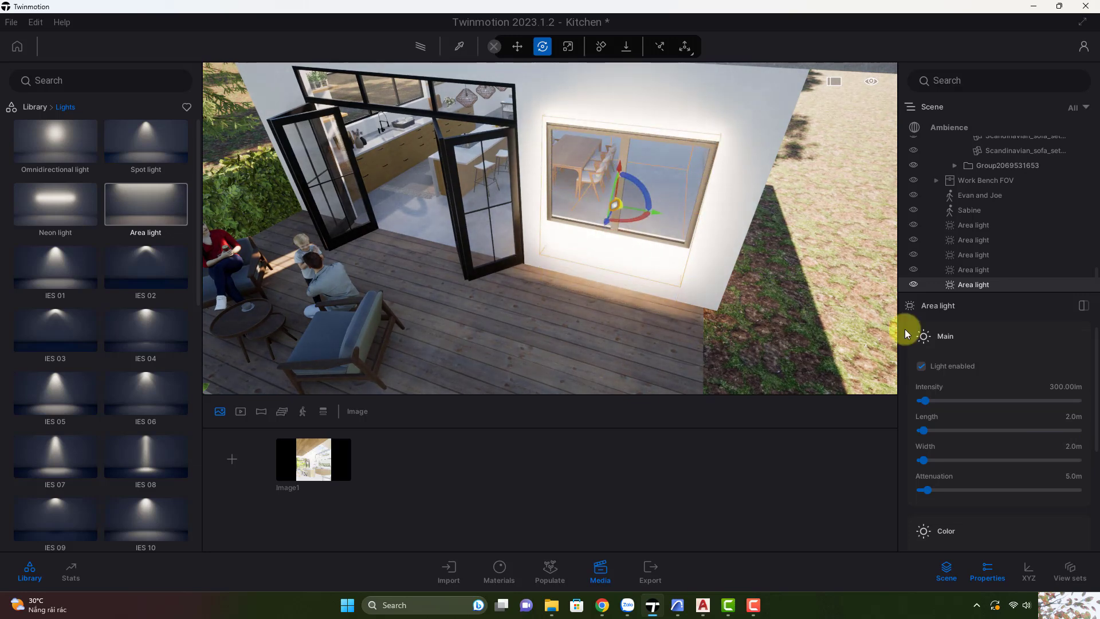
pyautogui.click(1073, 417)
pyautogui.write('2.3')
pyautogui.press('Return')
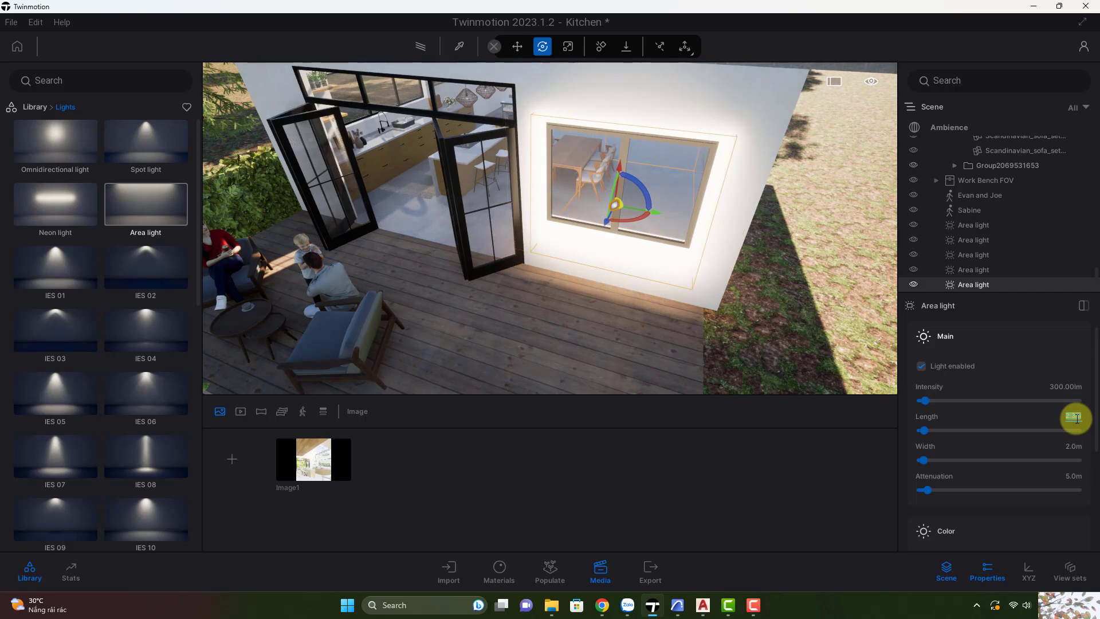
pyautogui.write('1.6')
pyautogui.press('Return')
# Step: Fine-tune the terrace-side area light's position so that it covers the two-pane window
pyautogui.moveTo(687, 298); pyautogui.dragTo(582, 216, button='right')
pyautogui.moveTo(567, 214); pyautogui.dragTo(567, 202)
pyautogui.keyDown('shift'); pyautogui.moveTo(567, 202); pyautogui.dragTo(541, 248, button='middle'); pyautogui.keyUp('shift')
pyautogui.moveTo(541, 249); pyautogui.dragTo(533, 252)
# Step: In Image1, set the terrace-side area light's attenuation to 10 m, colour temperature to 5500 K and intensity to 150 lm
pyautogui.click(325, 456)
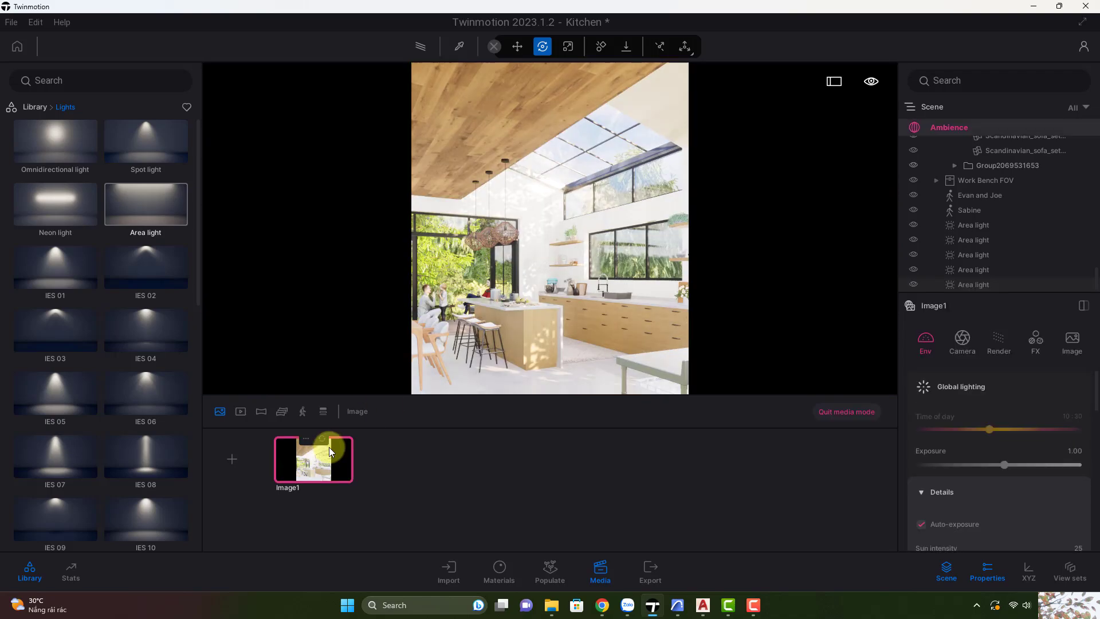
pyautogui.click(421, 47)
pyautogui.click(974, 284)
pyautogui.click(1072, 476)
pyautogui.scroll(-4, 1008, 476)
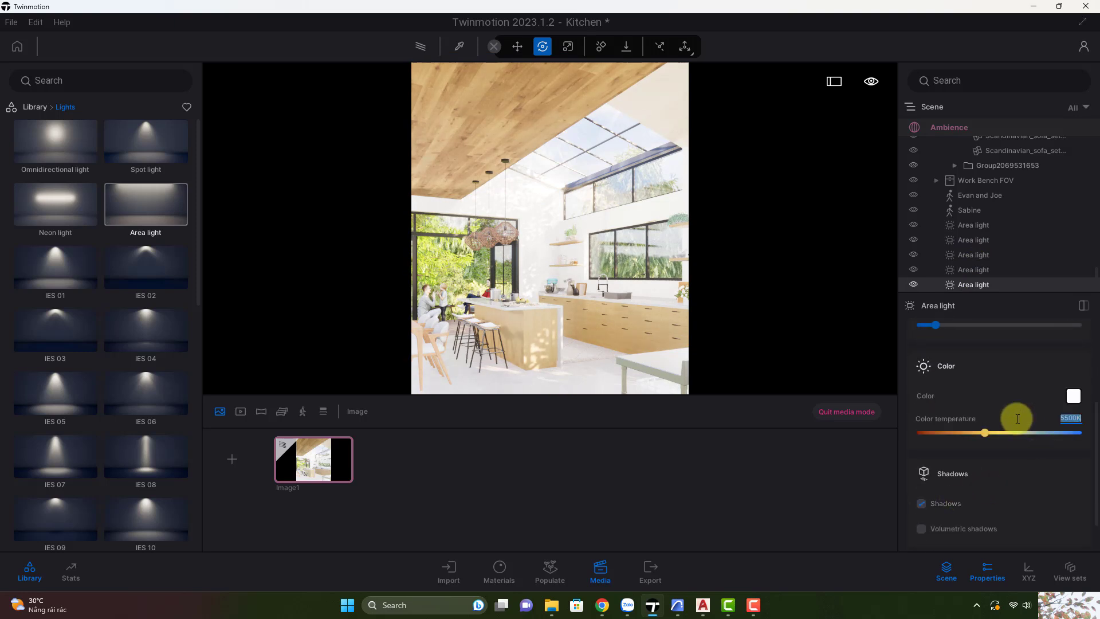
pyautogui.scroll(4, 1078, 401)
pyautogui.click(1055, 385)
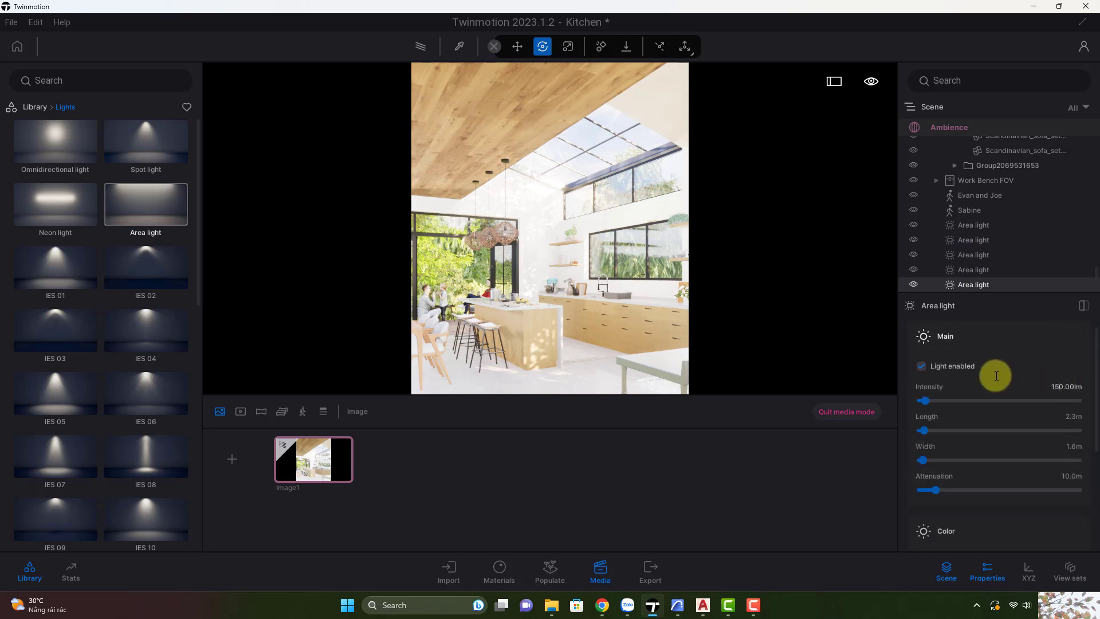
pyautogui.press('Return')
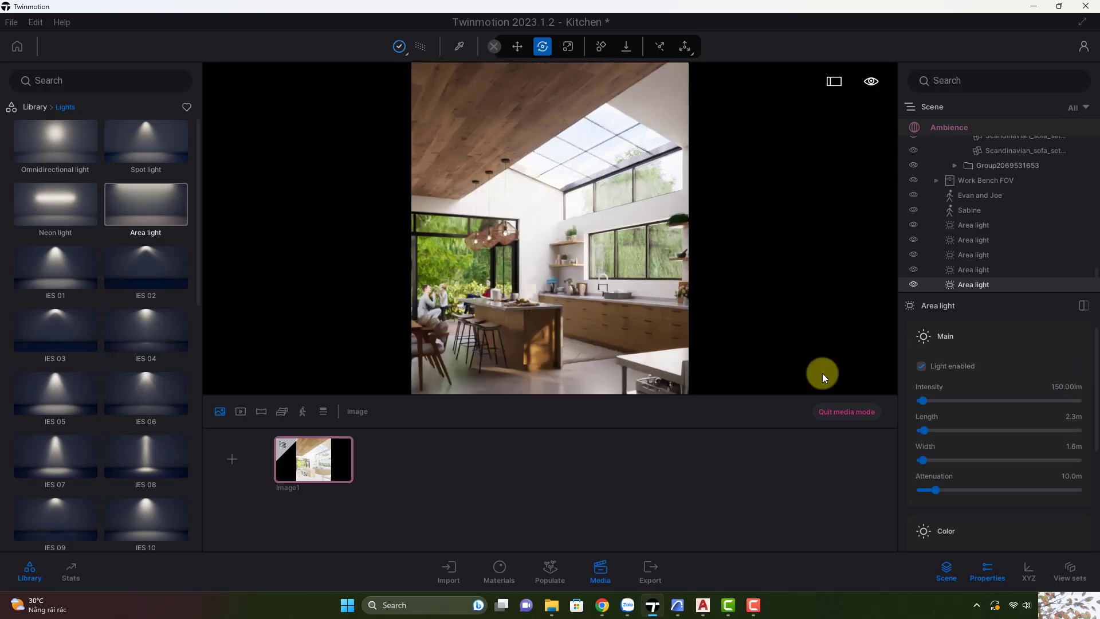
# Step: Shift the season in Image1's weather settings further from summer towards winter
pyautogui.click(347, 453)
pyautogui.click(963, 343)
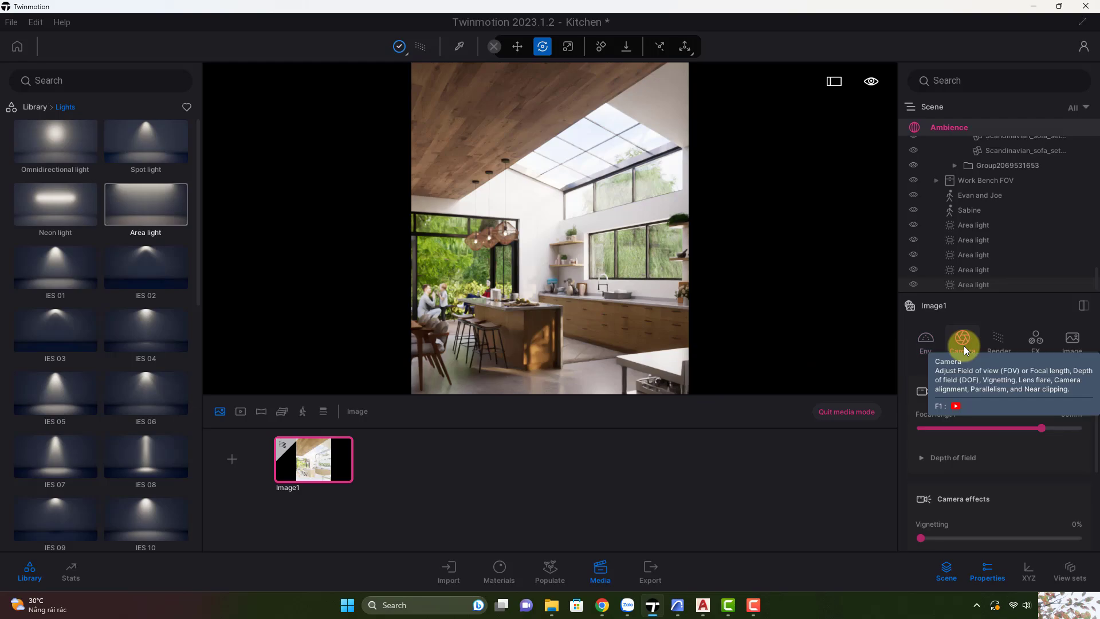
pyautogui.click(926, 343)
pyautogui.scroll(-1, 985, 466)
pyautogui.scroll(-5, 985, 466)
pyautogui.moveTo(926, 472); pyautogui.dragTo(947, 470)
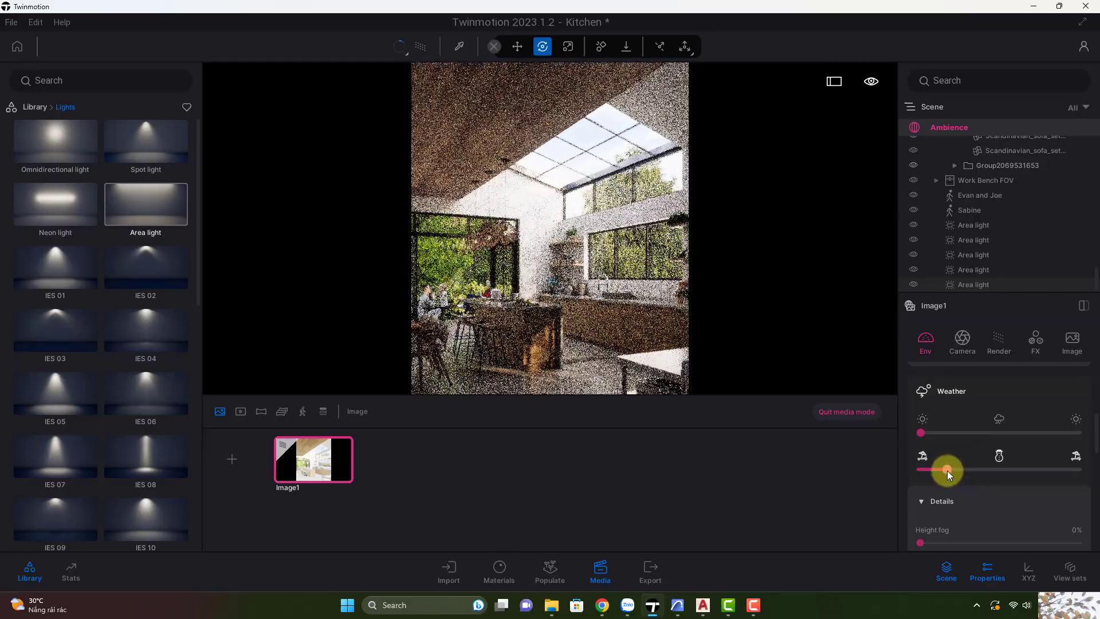
# Step: Darken the leaves tint of Painted vegetation 1 outside the glass doors to a light grey
pyautogui.click(438, 273)
pyautogui.click(1041, 356)
pyautogui.scroll(-3, 994, 458)
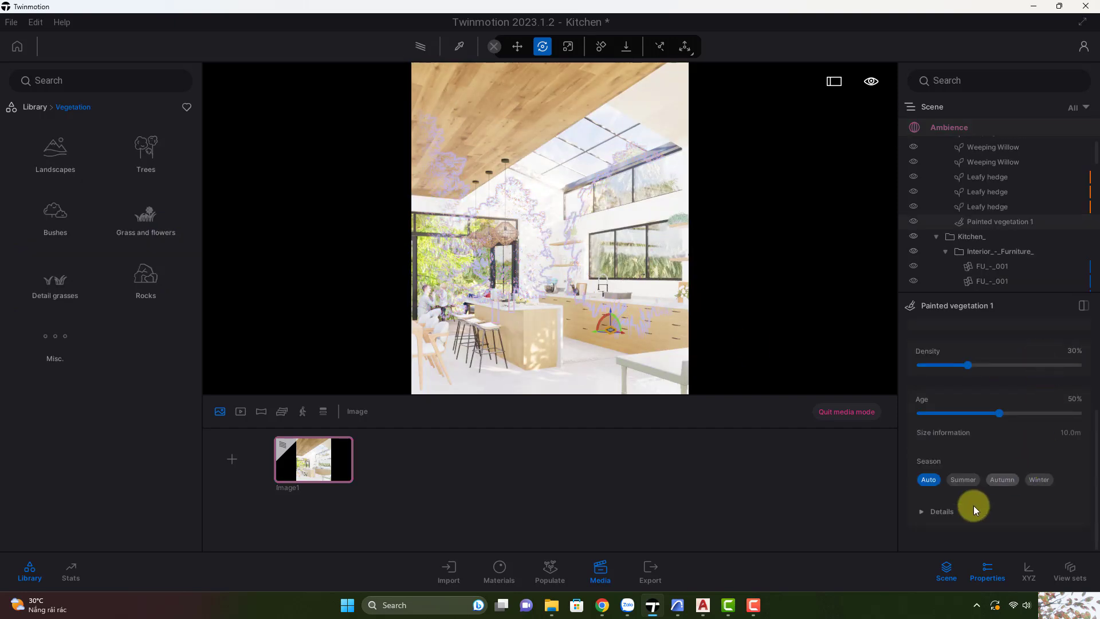
pyautogui.click(987, 505)
pyautogui.scroll(-2, 1026, 500)
pyautogui.click(1073, 468)
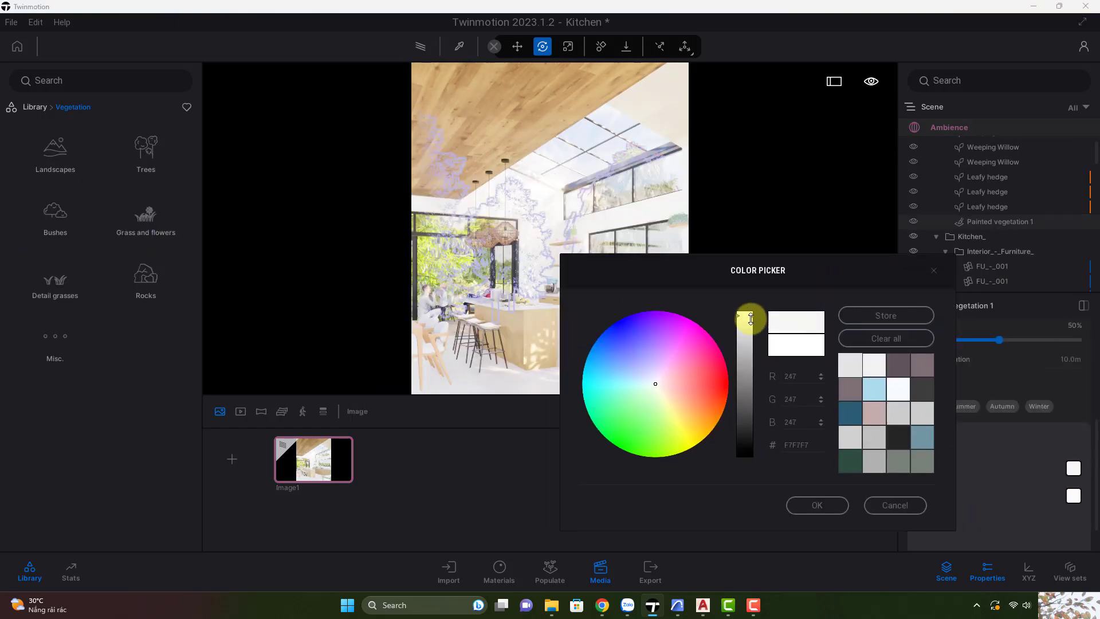
pyautogui.moveTo(749, 315); pyautogui.dragTo(753, 328)
pyautogui.click(817, 505)
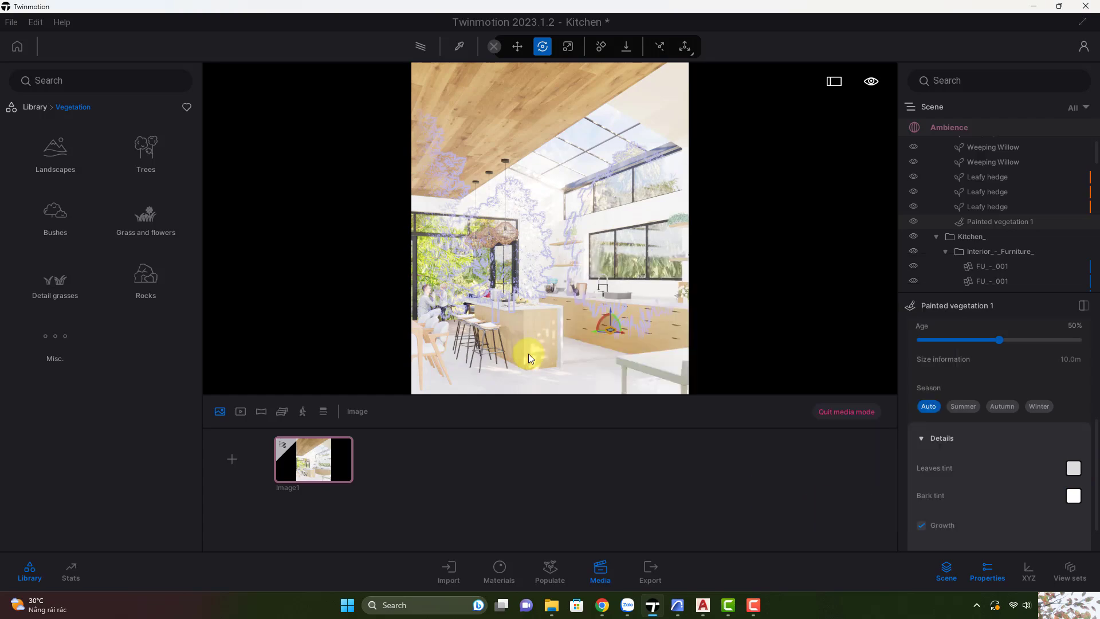
# Step: Review Image1's environment settings and set its path tracer quality to High
pyautogui.click(320, 456)
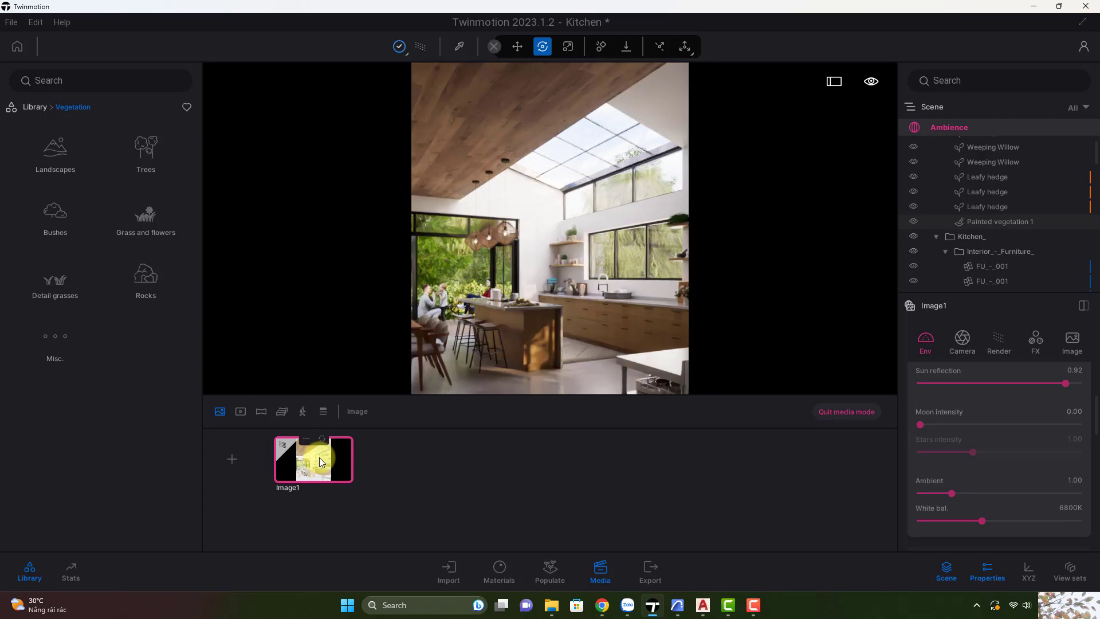
pyautogui.click(1000, 343)
pyautogui.click(926, 343)
pyautogui.scroll(-5, 988, 438)
pyautogui.scroll(-3, 988, 444)
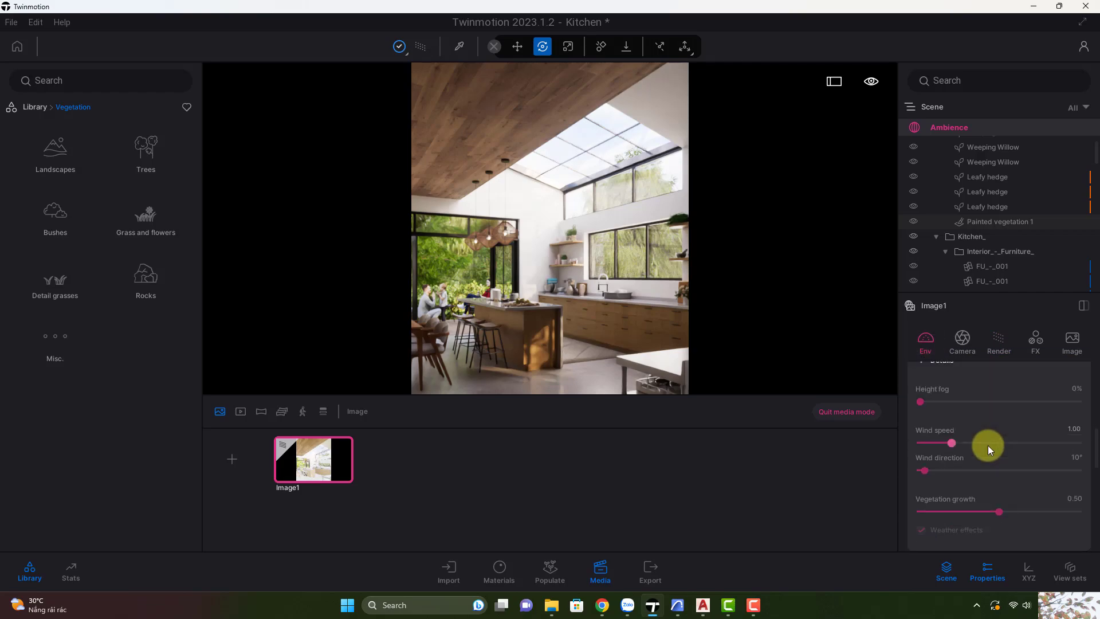
pyautogui.click(999, 343)
pyautogui.click(991, 466)
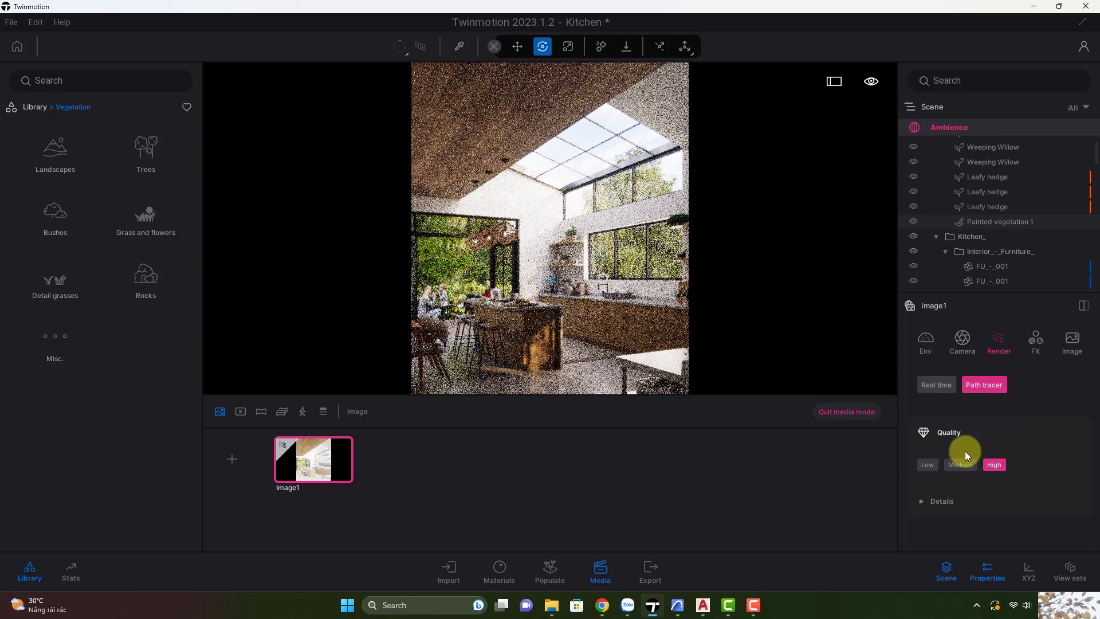
# Step: Set the exposure to 1.20 in Image1's environment settings
pyautogui.click(926, 342)
pyautogui.moveTo(1096, 437); pyautogui.dragTo(1095, 351)
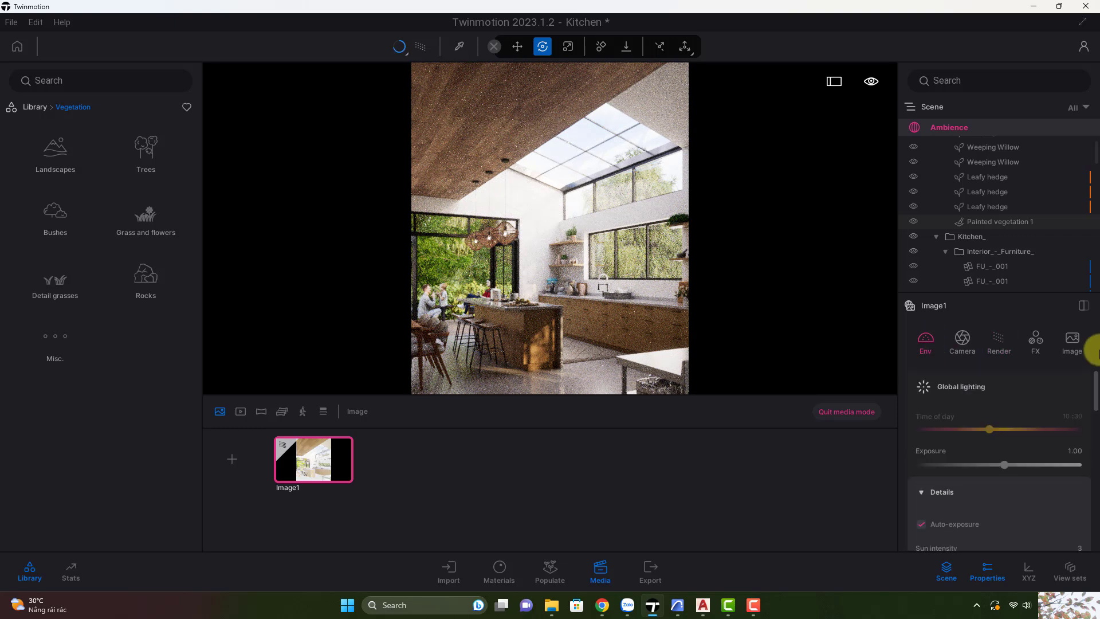
pyautogui.click(1088, 449)
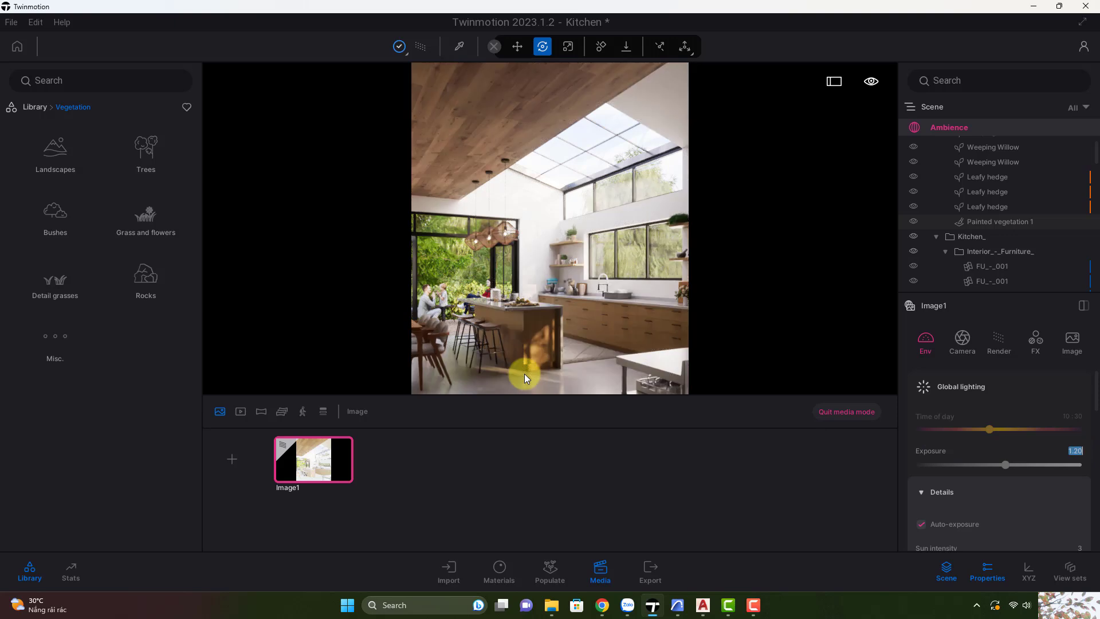
# Step: Pick the Clear glass material from the upper windows and set its tint to light grey DDDDDD
pyautogui.click(459, 46)
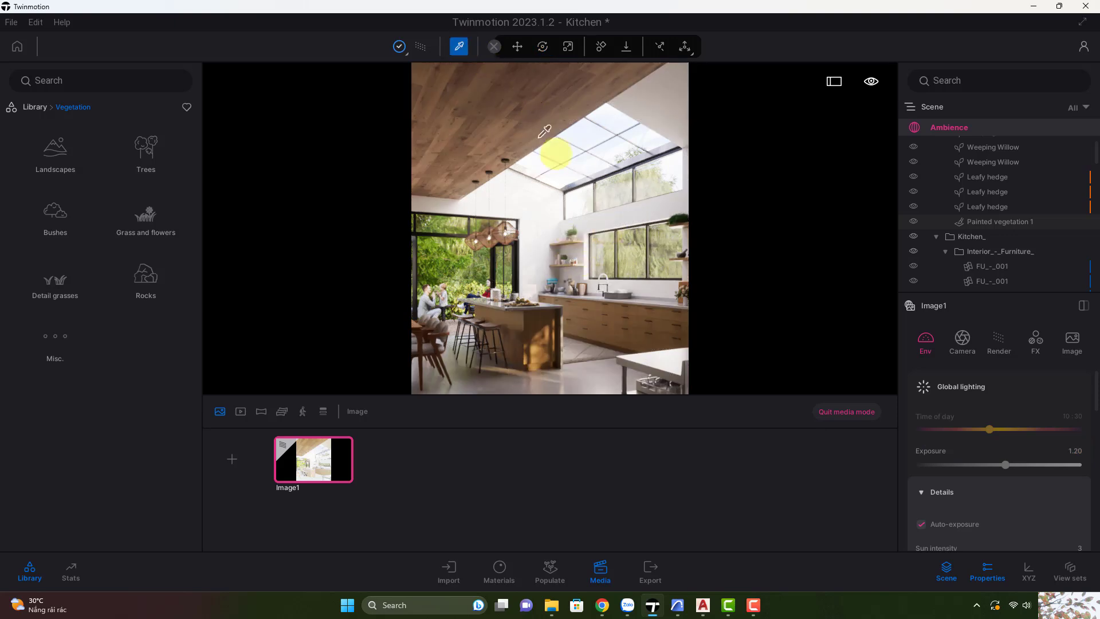
pyautogui.click(602, 189)
pyautogui.scroll(-4, 1048, 473)
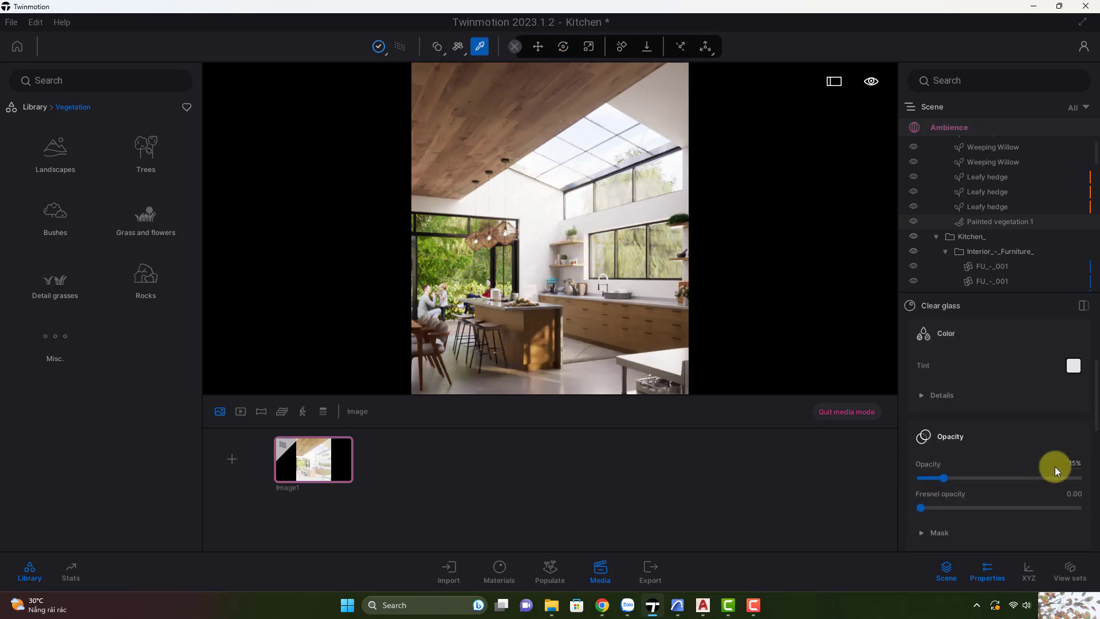
pyautogui.click(1074, 366)
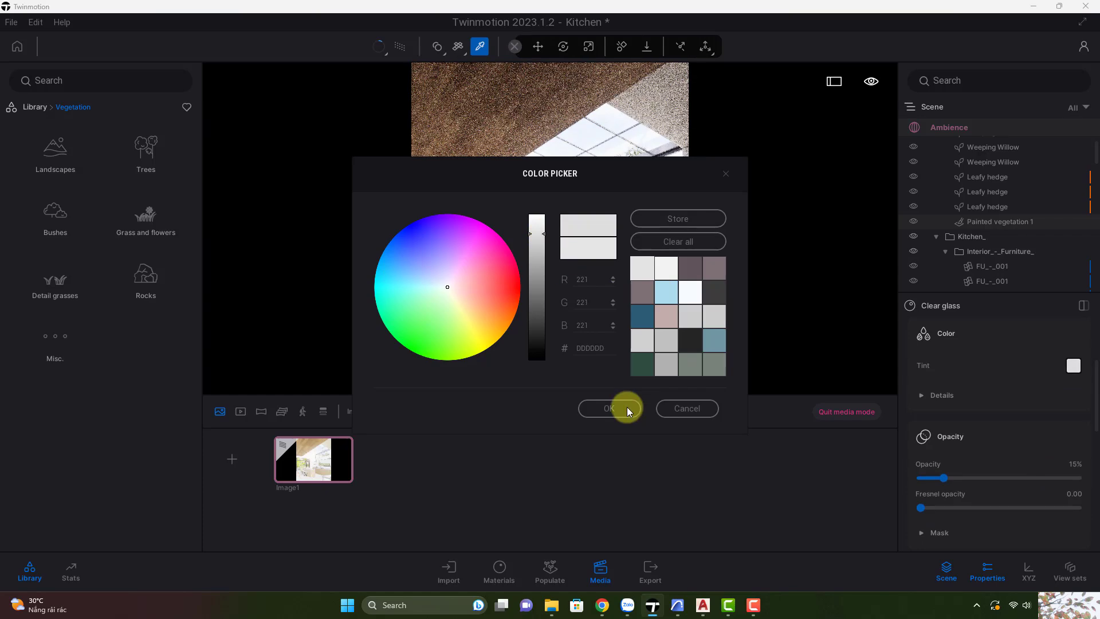
pyautogui.click(624, 407)
# Step: Pick the ceiling's Strip Bond Oak Parquet material and set its roughness to 77%
pyautogui.click(513, 118)
pyautogui.scroll(-1, 1078, 373)
pyautogui.moveTo(1098, 356); pyautogui.dragTo(1091, 443)
pyautogui.click(1042, 438)
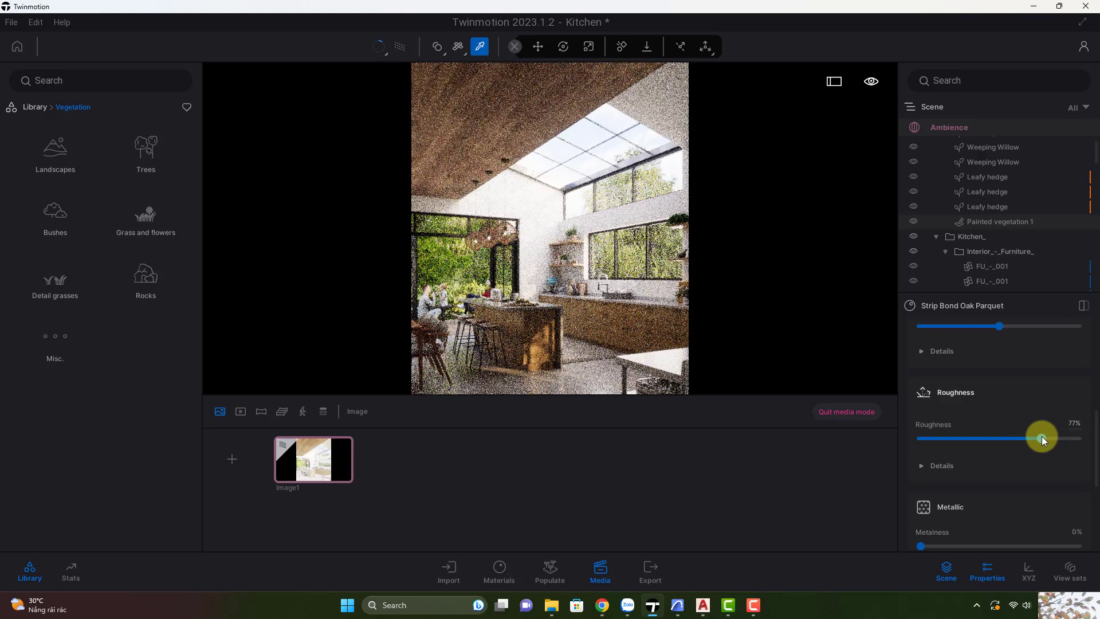
# Step: Examine the remaining settings and colour of Strip Bond Oak Parquet, plus the roughness of the floor's Polished concrete 01
pyautogui.scroll(-1, 1044, 501)
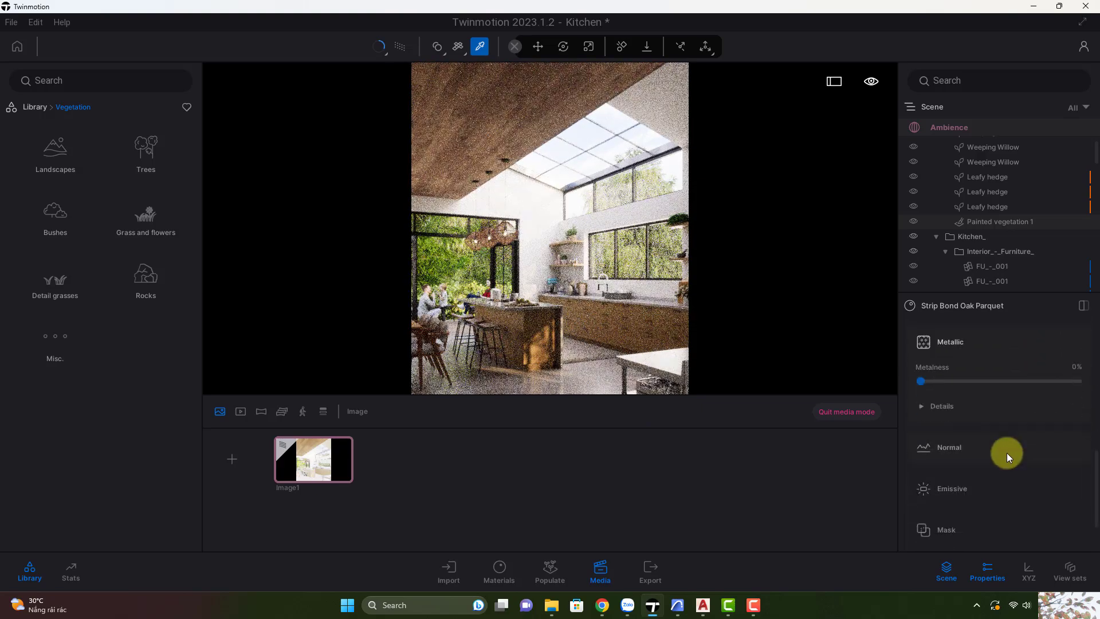
pyautogui.scroll(-3, 974, 459)
pyautogui.click(943, 450)
pyautogui.scroll(5, 1087, 458)
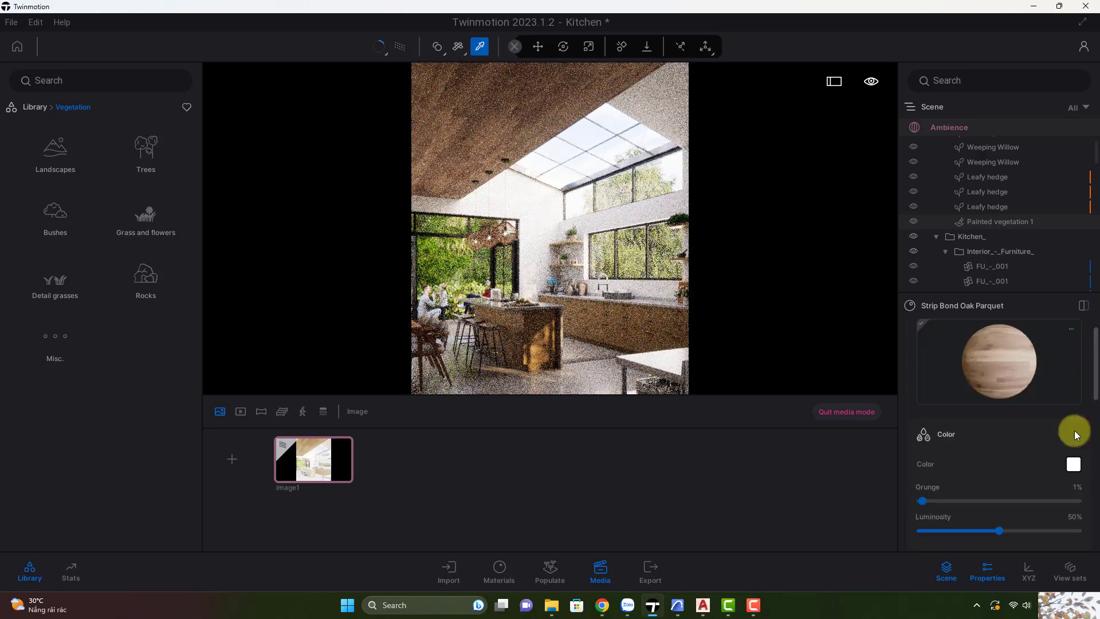
pyautogui.click(1073, 464)
pyautogui.click(627, 405)
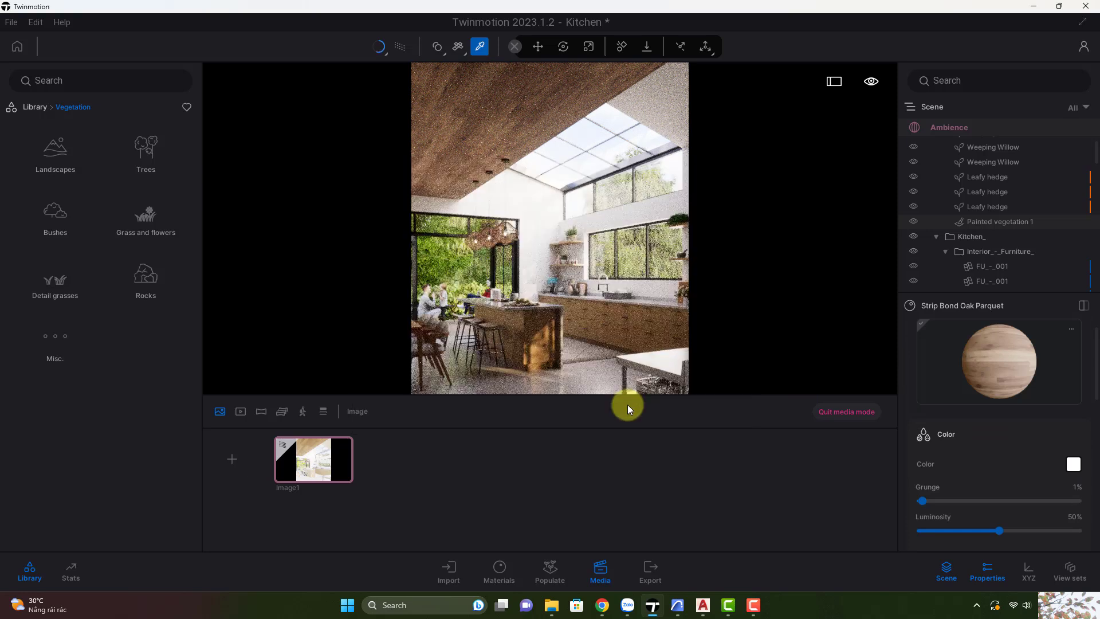
pyautogui.click(592, 366)
pyautogui.moveTo(1088, 369); pyautogui.dragTo(1097, 463)
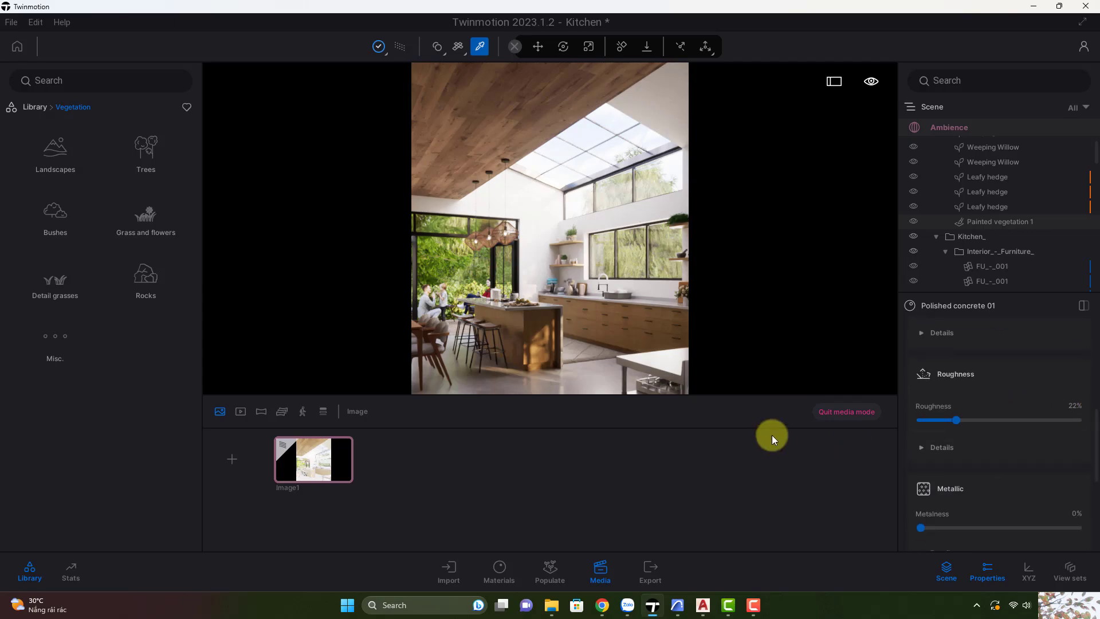
# Step: Quit media mode and delete the drawer cabinets between the sink section and the end unit of the wall counter
pyautogui.click(844, 415)
pyautogui.click(569, 324)
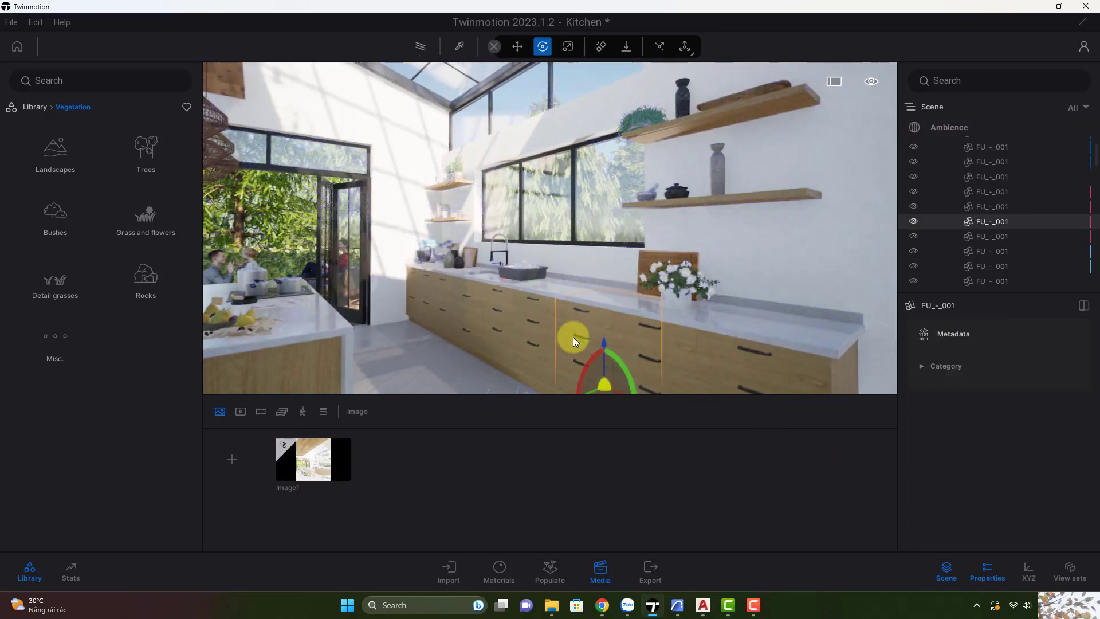
pyautogui.press('r')
pyautogui.click(424, 50)
pyautogui.moveTo(491, 246); pyautogui.dragTo(486, 246, button='right')
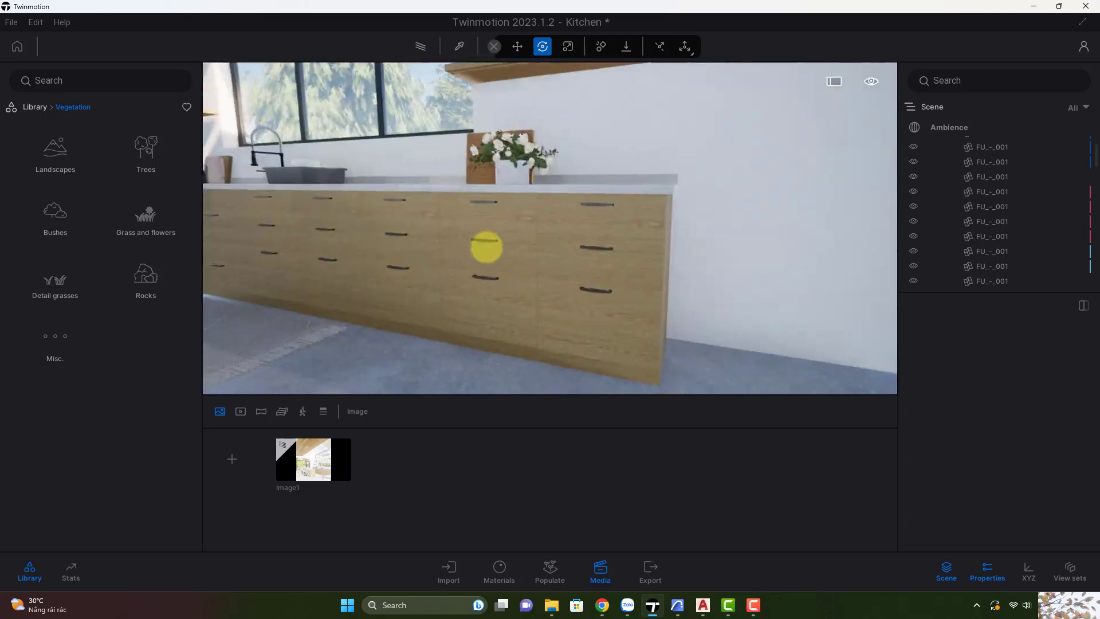
pyautogui.moveTo(485, 247); pyautogui.dragTo(390, 235)
pyautogui.click(569, 253)
pyautogui.moveTo(569, 253); pyautogui.dragTo(392, 261)
pyautogui.click(393, 261)
pyautogui.press('Delete')
# Step: Fill the gap under the counter with copies of the drawer cabinet spaced 0.6 m apart
pyautogui.click(642, 314)
pyautogui.keyDown('shift'); pyautogui.moveTo(582, 319); pyautogui.dragTo(508, 294); pyautogui.keyUp('shift')
pyautogui.write('0.6')
pyautogui.write('4')
pyautogui.click(535, 275)
pyautogui.click(511, 365)
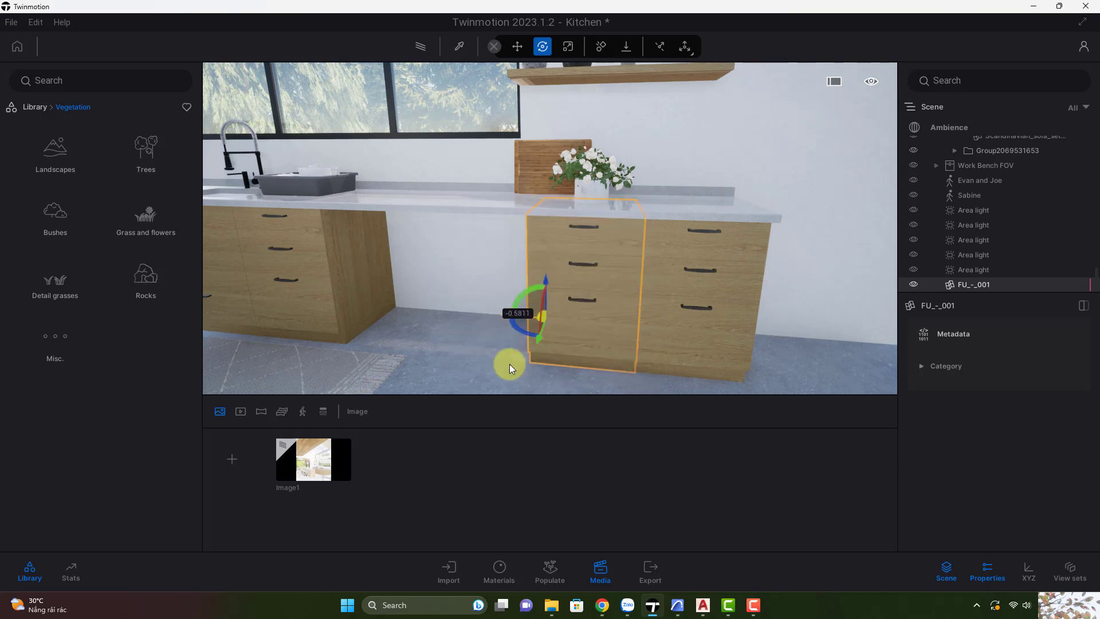
pyautogui.press('Escape')
# Step: Duplicate the cabinets' Plywood material and apply the copy to only the second drawer cabinet from the counter's end
pyautogui.scroll(3, 537, 346)
pyautogui.moveTo(538, 347); pyautogui.dragTo(462, 69)
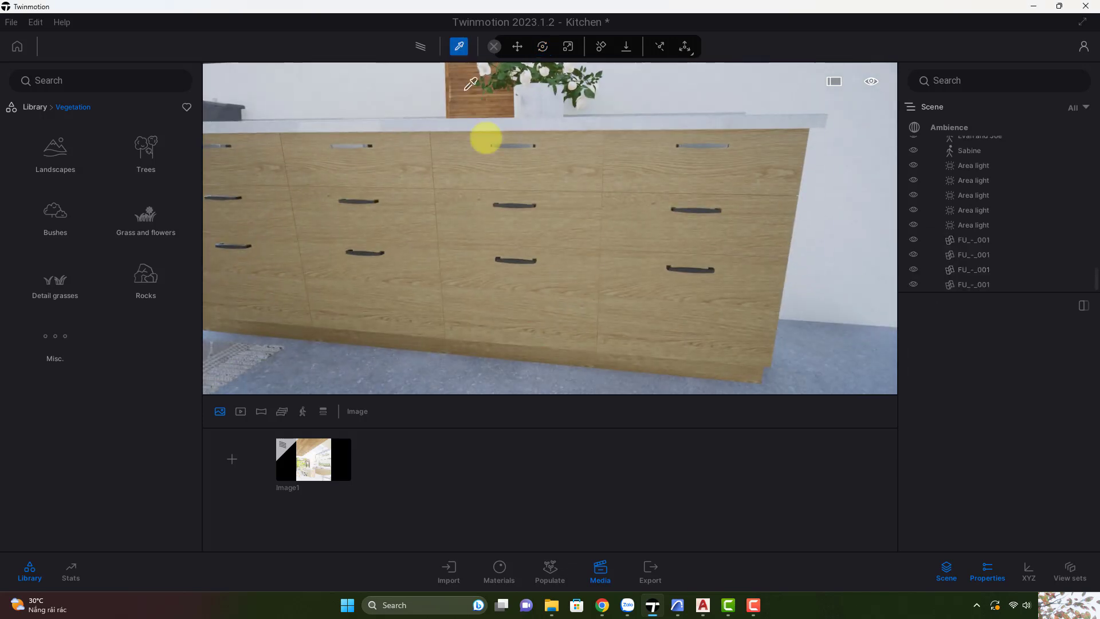
pyautogui.click(495, 161)
pyautogui.scroll(5, 1088, 349)
pyautogui.click(1072, 325)
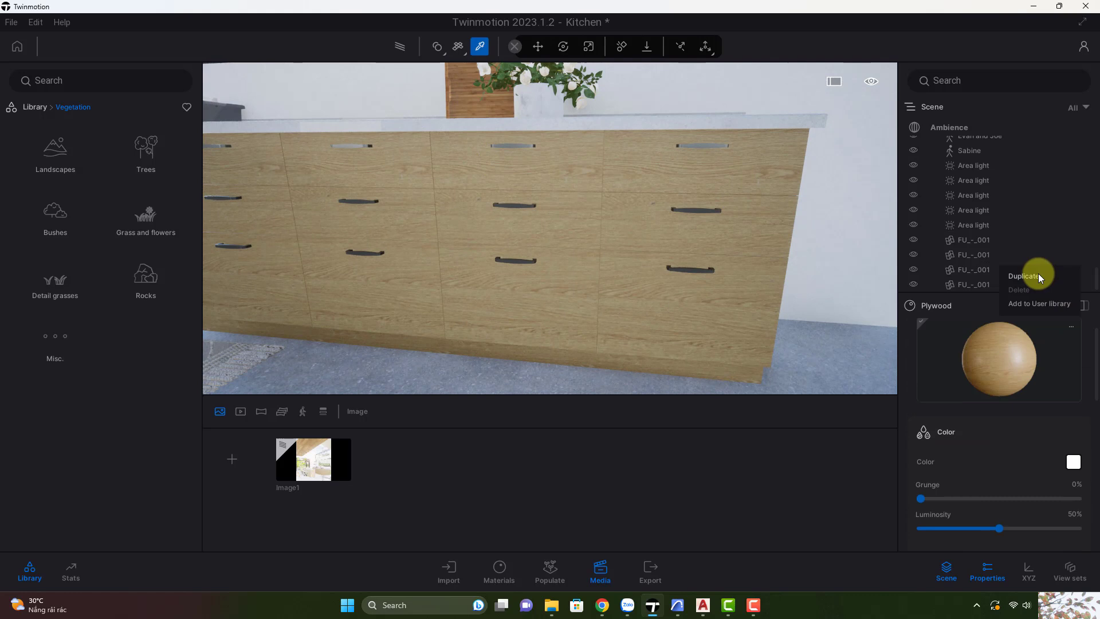
pyautogui.click(439, 48)
pyautogui.click(443, 95)
pyautogui.moveTo(979, 353); pyautogui.dragTo(577, 312)
# Step: Shift the copied Plywood's texture along X and set its UV Offset Y to -0.98
pyautogui.scroll(-3, 1002, 468)
pyautogui.scroll(-4, 1002, 470)
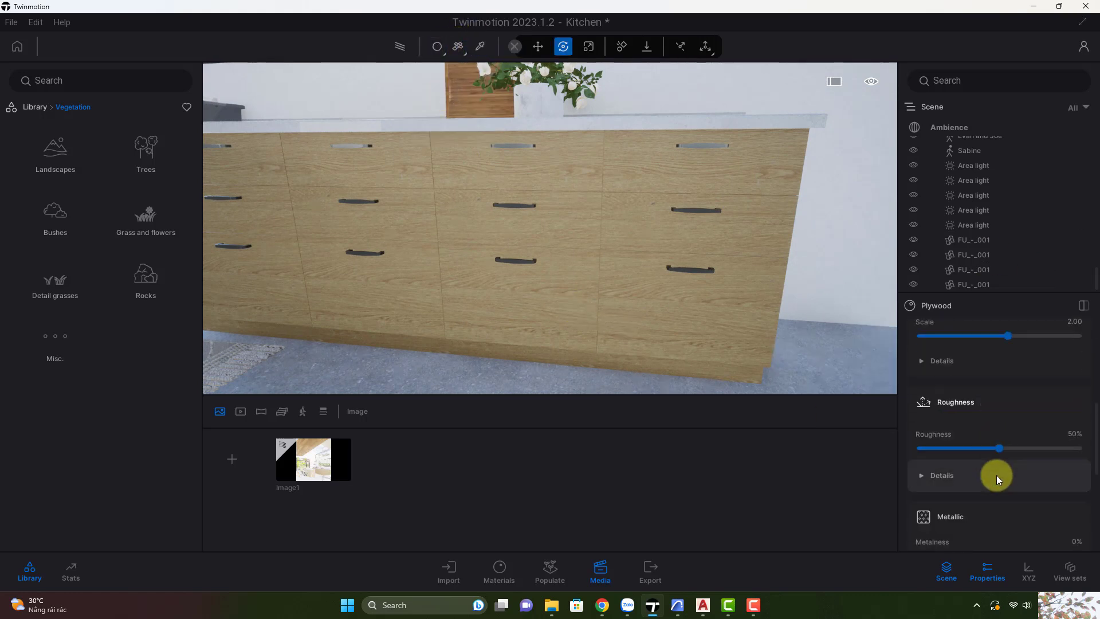
pyautogui.scroll(3, 996, 476)
pyautogui.click(982, 484)
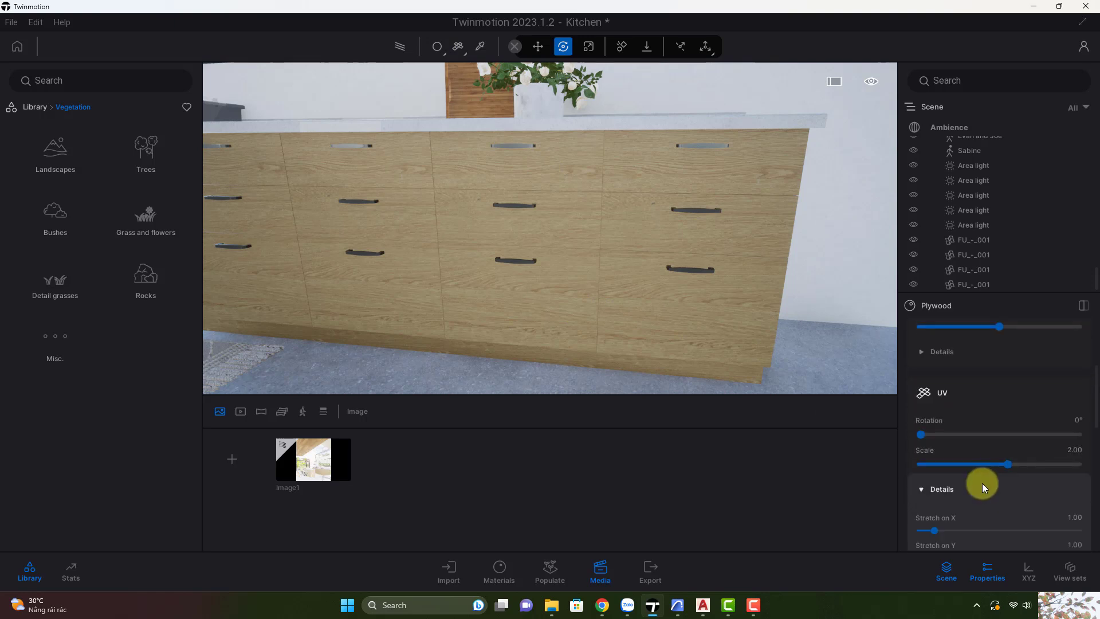
pyautogui.scroll(-3, 987, 488)
pyautogui.moveTo(1000, 423); pyautogui.dragTo(984, 420)
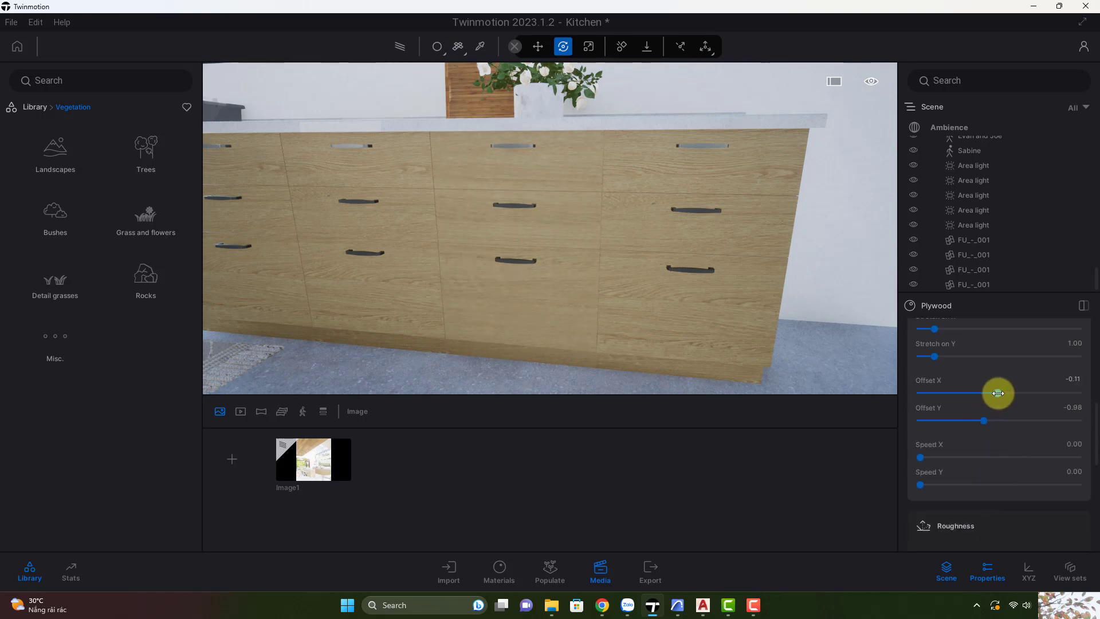
# Step: Apply another Plywood duplicate to the third drawer cabinet from the end, with UV Offset X 0.94 and Offset Y -1.45
pyautogui.moveTo(1096, 410); pyautogui.dragTo(1095, 334)
pyautogui.click(1079, 330)
pyautogui.click(1041, 279)
pyautogui.click(386, 285)
pyautogui.scroll(-3, 1019, 479)
pyautogui.click(1020, 478)
pyautogui.scroll(-2, 1020, 479)
pyautogui.moveTo(1000, 451); pyautogui.dragTo(976, 478)
pyautogui.moveTo(459, 304); pyautogui.dragTo(466, 306, button='middle')
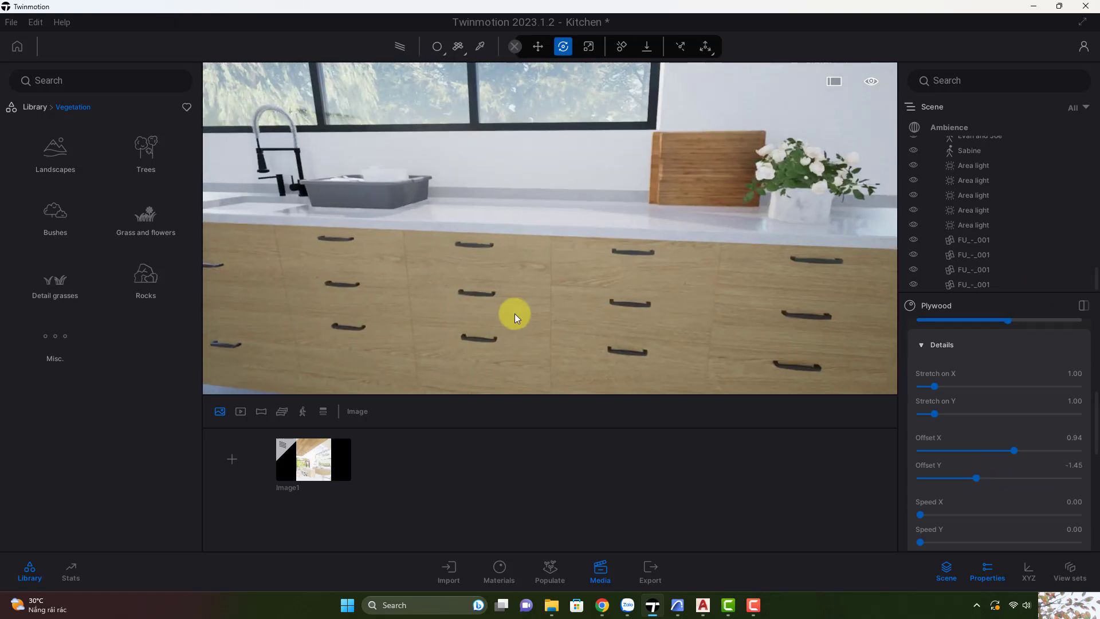
# Step: Apply a further Plywood duplicate to the next drawer cabinet towards the sink, with UV Offset X 1.70 and Offset Y 1.16
pyautogui.moveTo(1093, 408); pyautogui.dragTo(1074, 335)
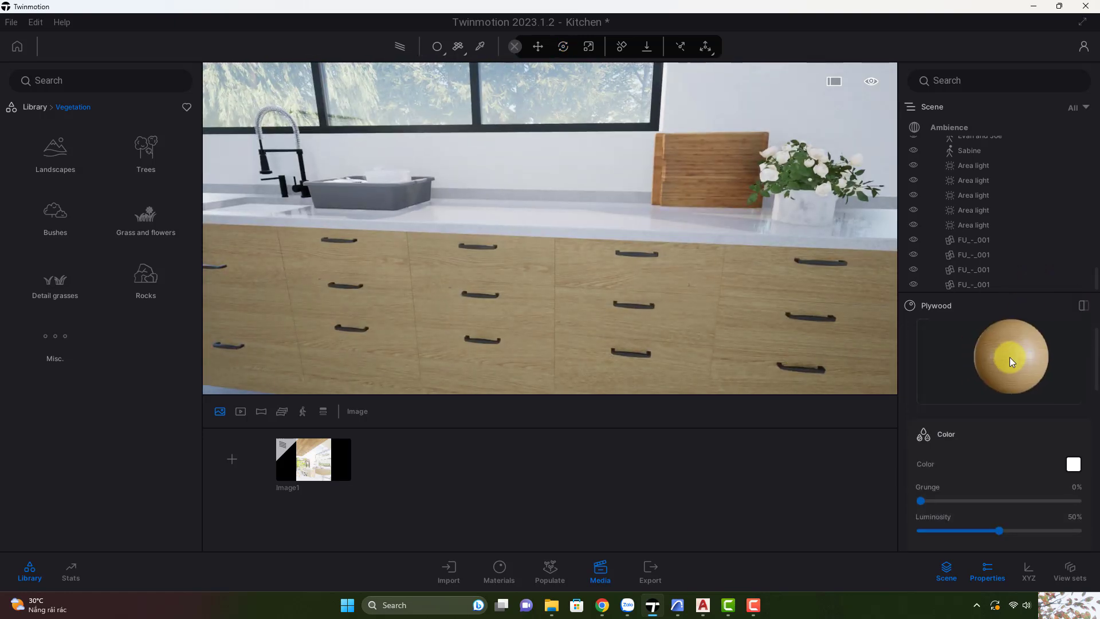
pyautogui.scroll(-5, 995, 457)
pyautogui.moveTo(1007, 467); pyautogui.dragTo(1027, 467)
pyautogui.moveTo(976, 496); pyautogui.dragTo(1018, 494)
pyautogui.scroll(-3, 627, 335)
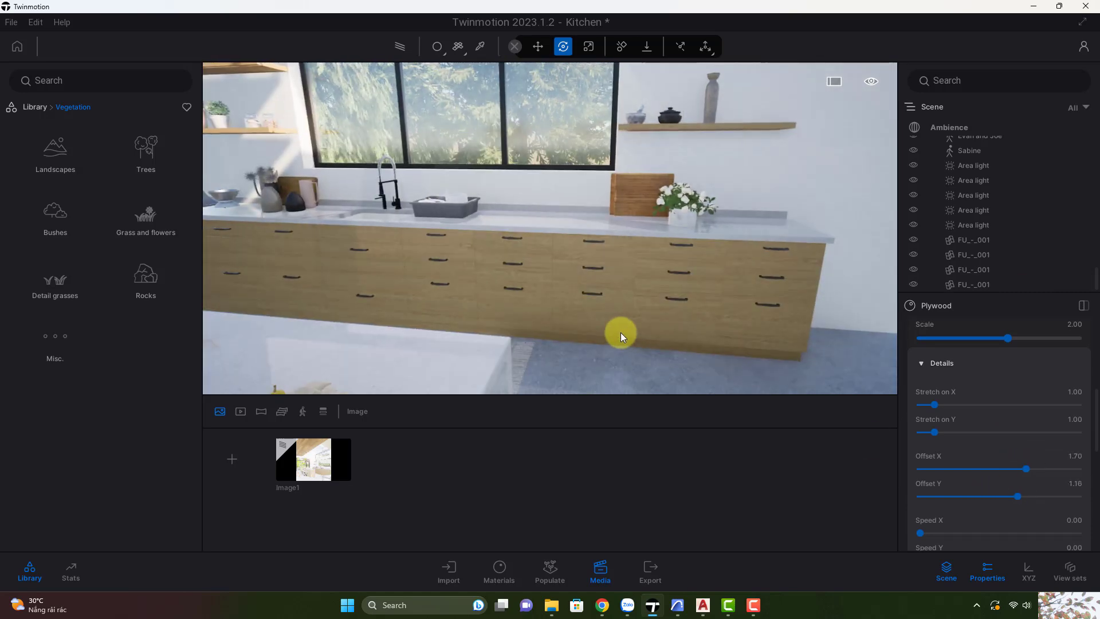
pyautogui.moveTo(509, 300); pyautogui.dragTo(538, 310, button='middle')
# Step: Give a drawer cabinet near the sink its own Plywood duplicate, with UV Offset X 0.47 and Offset Y 1.88
pyautogui.scroll(3, 537, 310)
pyautogui.moveTo(1094, 413); pyautogui.dragTo(1088, 332)
pyautogui.click(517, 319)
pyautogui.scroll(-5, 997, 433)
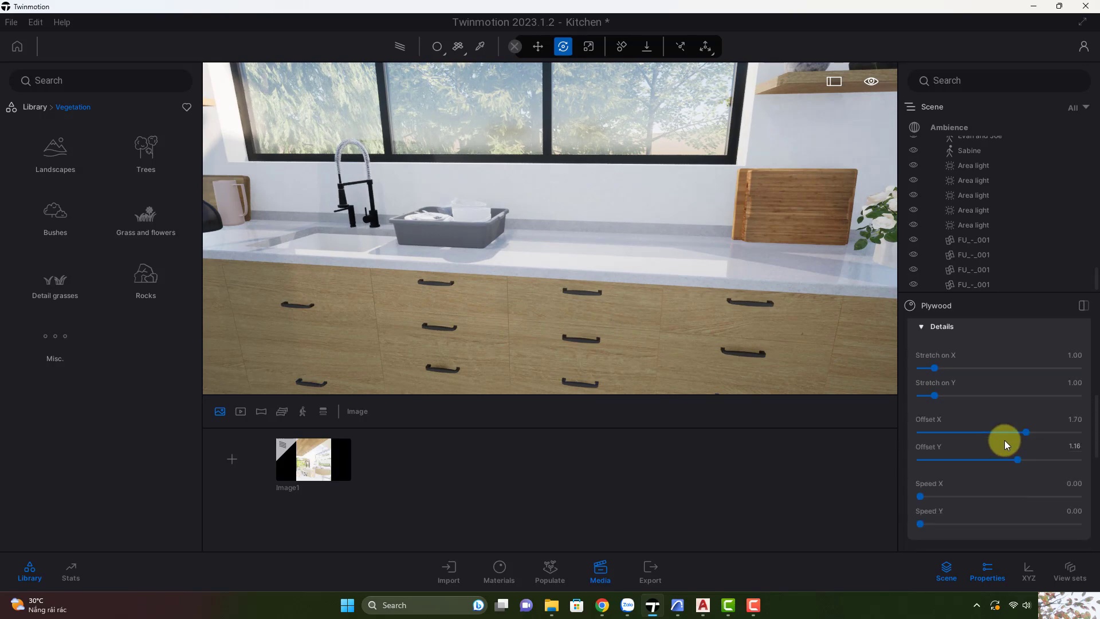
pyautogui.moveTo(1018, 459); pyautogui.dragTo(1030, 458)
pyautogui.scroll(-5, 594, 310)
pyautogui.keyDown('shift'); pyautogui.moveTo(621, 308); pyautogui.dragTo(536, 289, button='middle'); pyautogui.keyUp('shift')
pyautogui.scroll(-5, 536, 289)
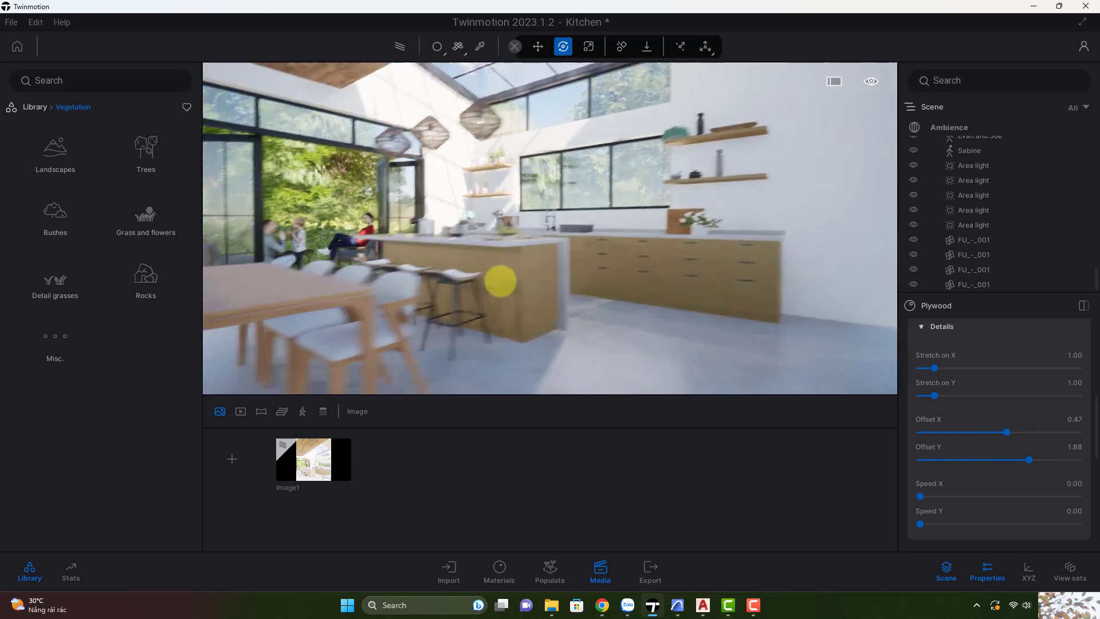
# Step: Apply a duplicate of the island's Plywood material to the dining table and adjust its UV mapping
pyautogui.moveTo(519, 276); pyautogui.dragTo(518, 281, button='right')
pyautogui.scroll(4, 517, 278)
pyautogui.click(480, 46)
pyautogui.scroll(-5, 590, 239)
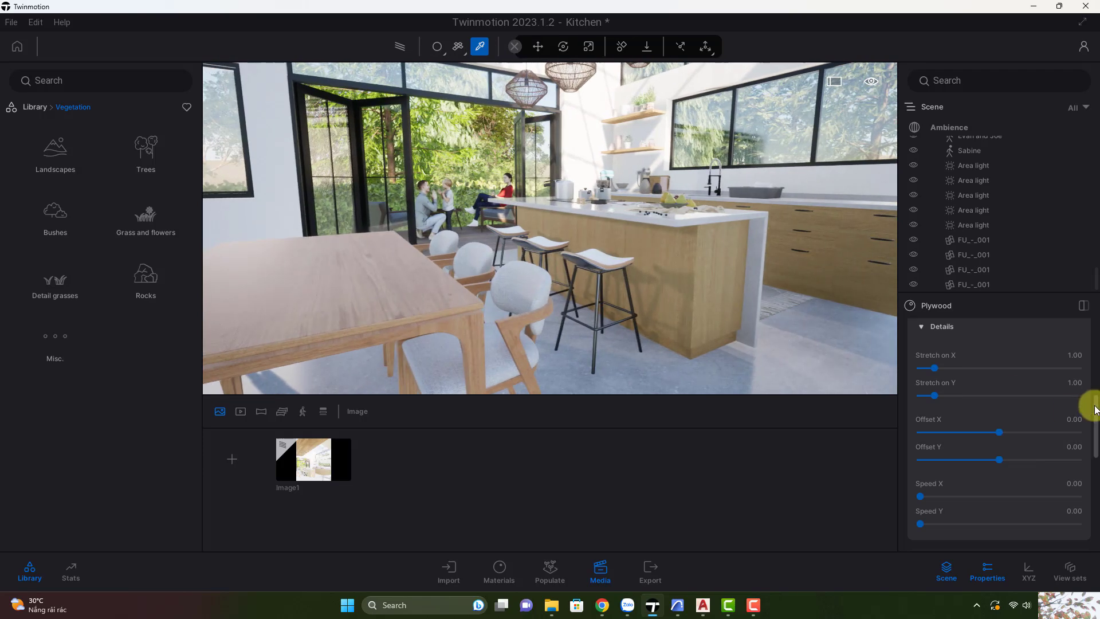
pyautogui.scroll(5, 951, 360)
pyautogui.moveTo(951, 360); pyautogui.dragTo(420, 291)
pyautogui.hotkey('ctrl', 'z')
pyautogui.click(1071, 328)
pyautogui.click(1051, 311)
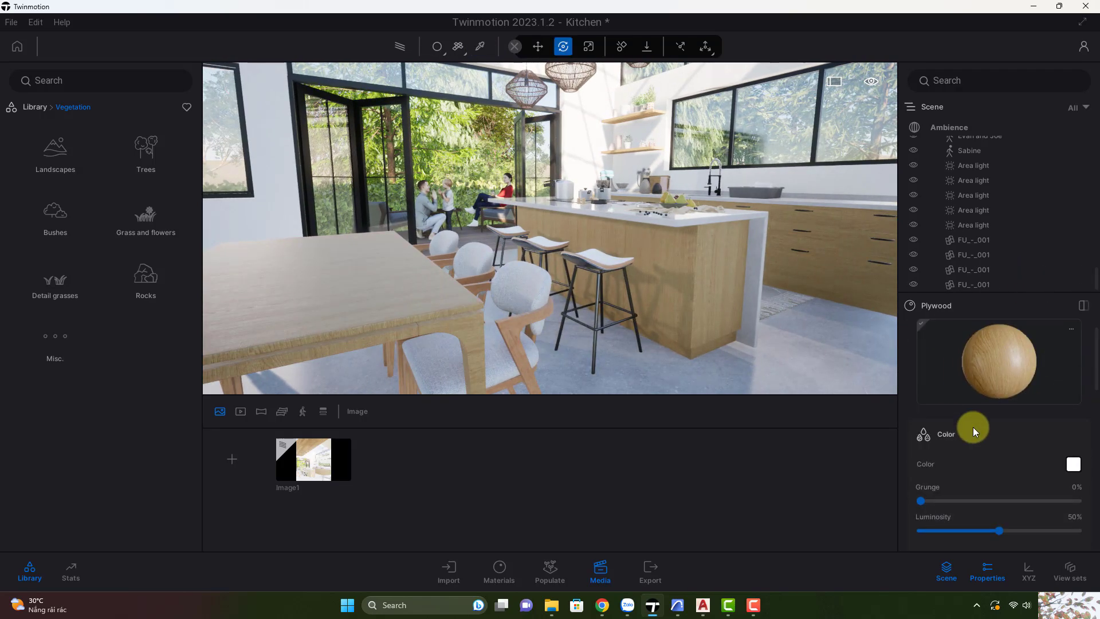
pyautogui.scroll(-3, 948, 421)
pyautogui.click(1076, 477)
pyautogui.write('0')
# Step: Replace the wood material of the dining chairs' frames with Plywood
pyautogui.moveTo(557, 394); pyautogui.dragTo(550, 377, button='middle')
pyautogui.scroll(3, 1081, 381)
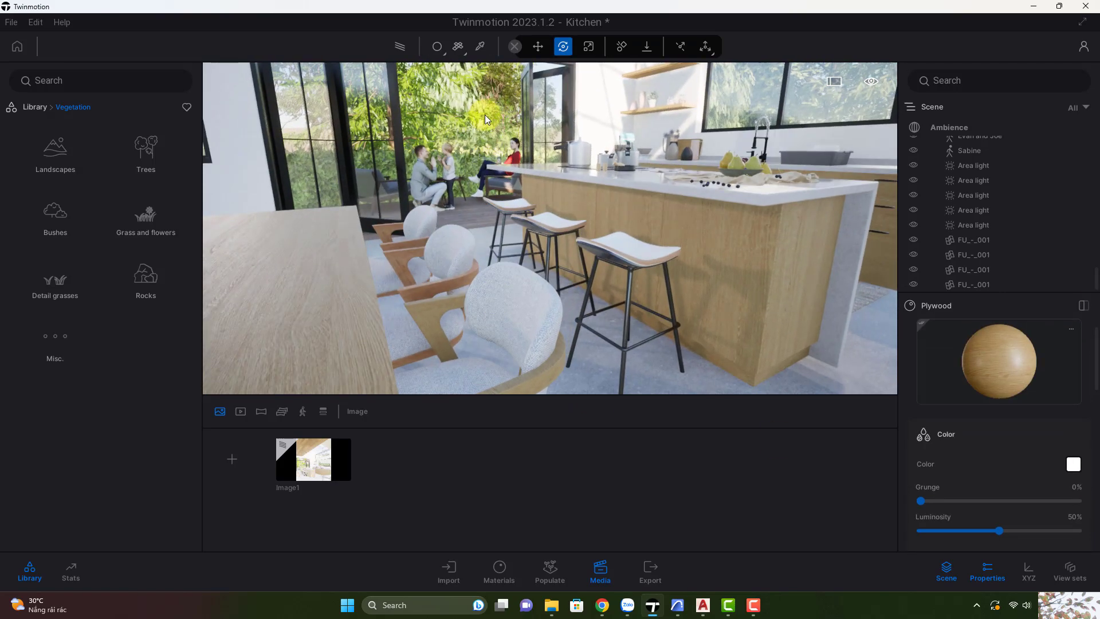
pyautogui.click(439, 47)
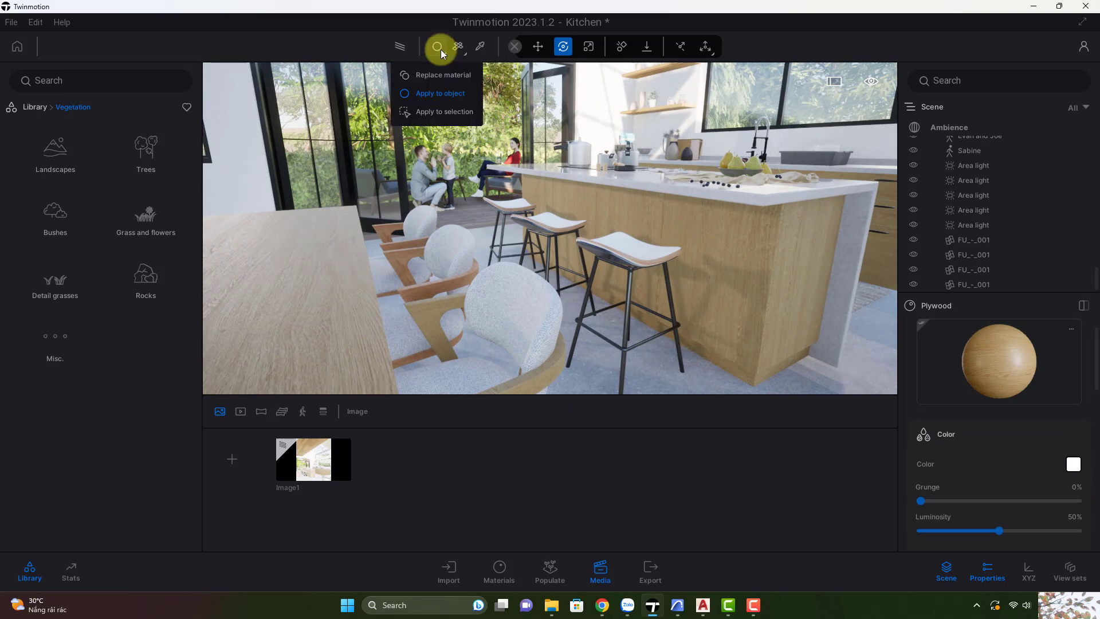
pyautogui.scroll(-5, 421, 286)
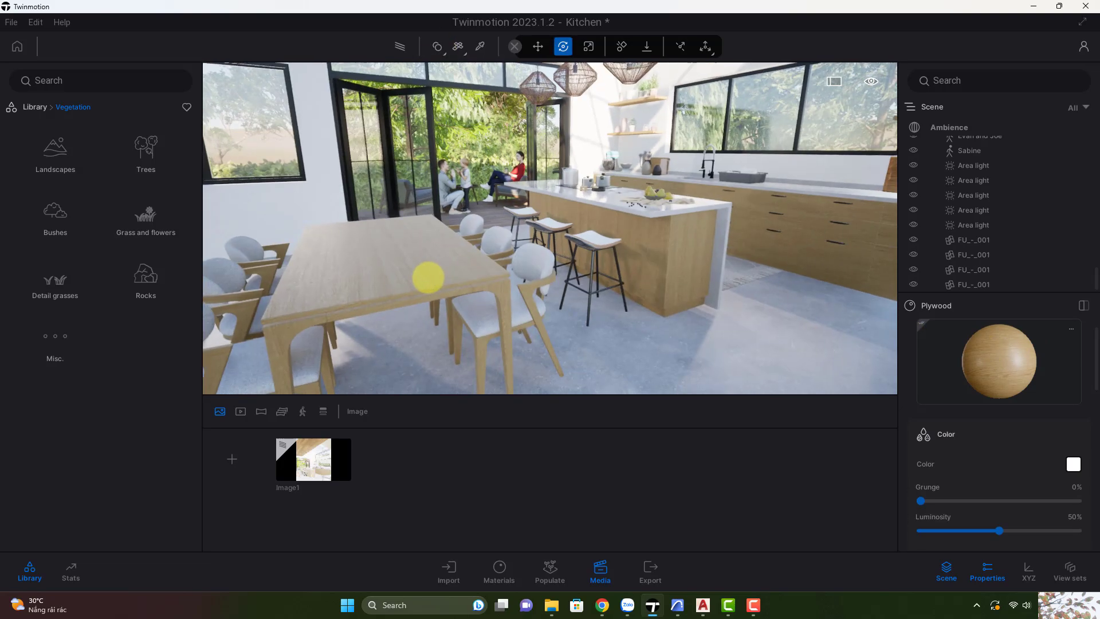
# Step: Open Image1, switch it from path tracing to real-time display and nudge its camera view slightly
pyautogui.click(327, 453)
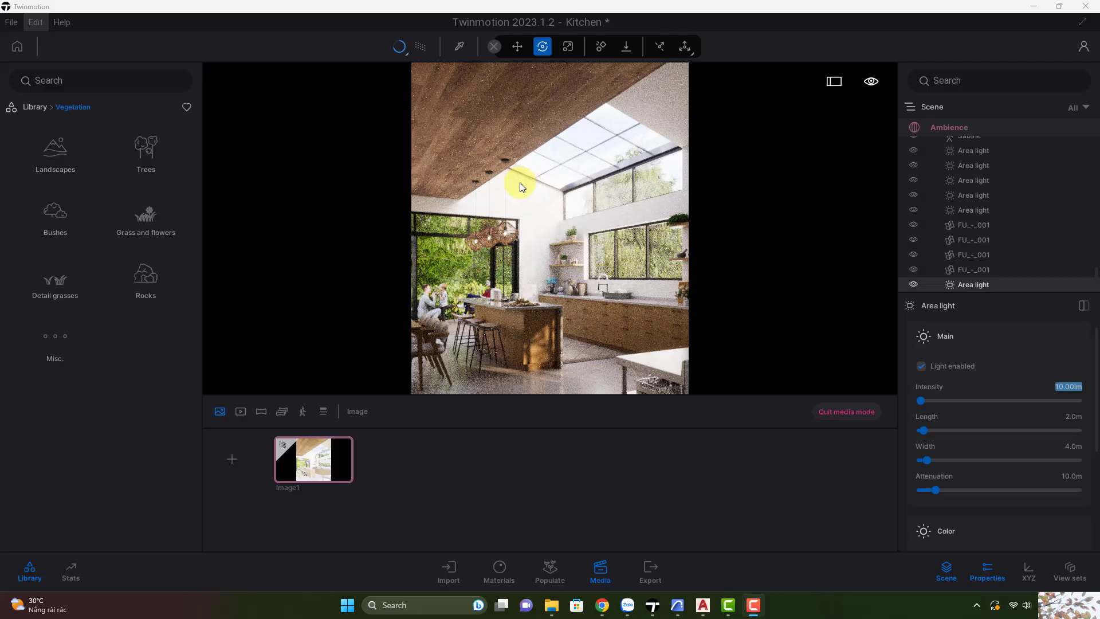
pyautogui.click(423, 49)
pyautogui.click(524, 227)
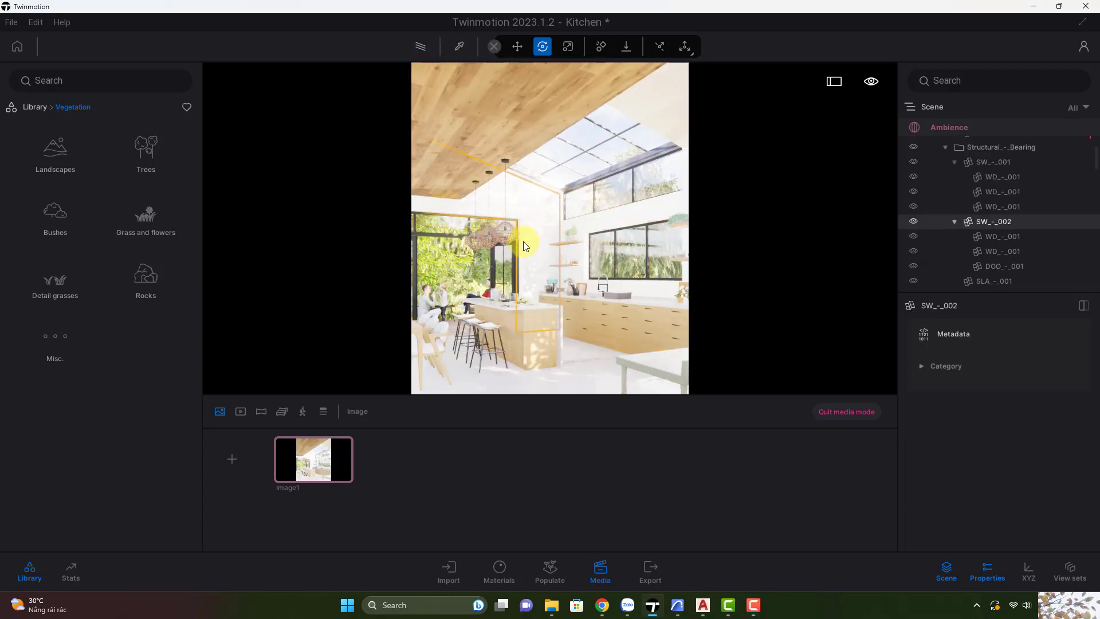
pyautogui.press('r')
pyautogui.click(420, 49)
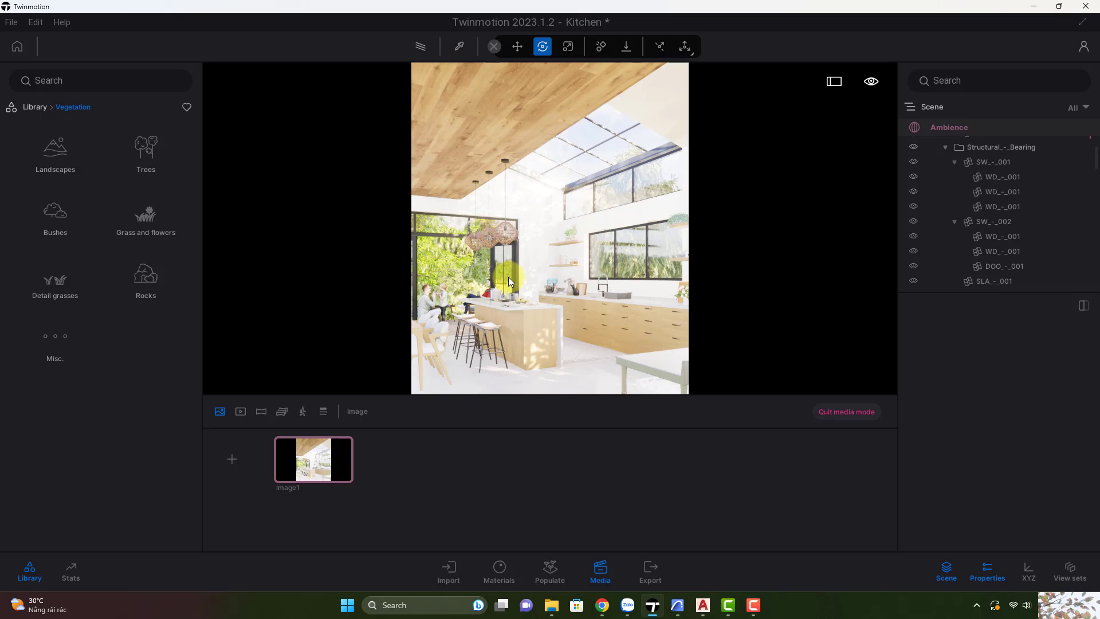
pyautogui.click(301, 455)
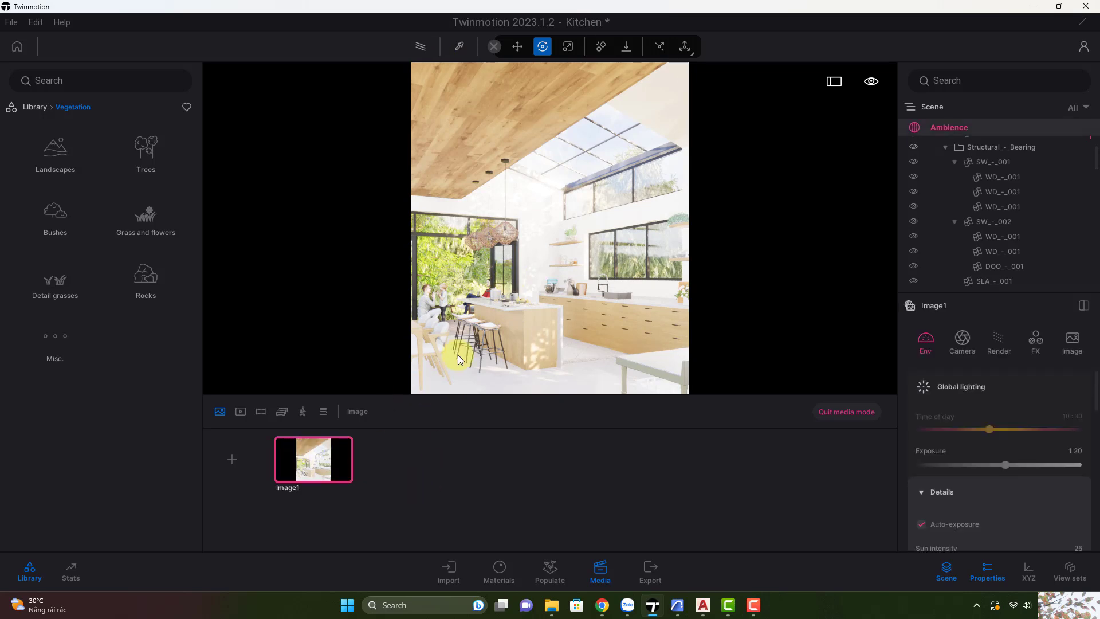
pyautogui.moveTo(459, 352); pyautogui.dragTo(458, 356, button='right')
pyautogui.moveTo(458, 356); pyautogui.dragTo(457, 357)
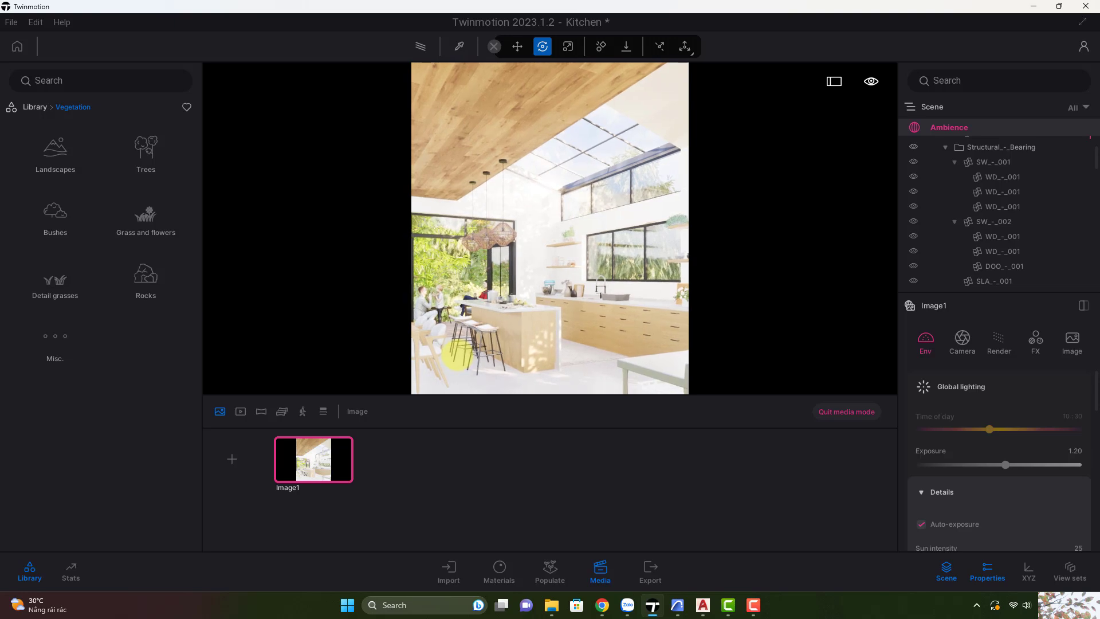
# Step: Select the TABLE 2 dining group, shift it slightly toward the glass doors, and check its placement from Image1's view
pyautogui.moveTo(567, 314); pyautogui.dragTo(465, 272)
pyautogui.click(464, 266)
pyautogui.click(972, 207)
pyautogui.moveTo(580, 315); pyautogui.dragTo(497, 267, button='right')
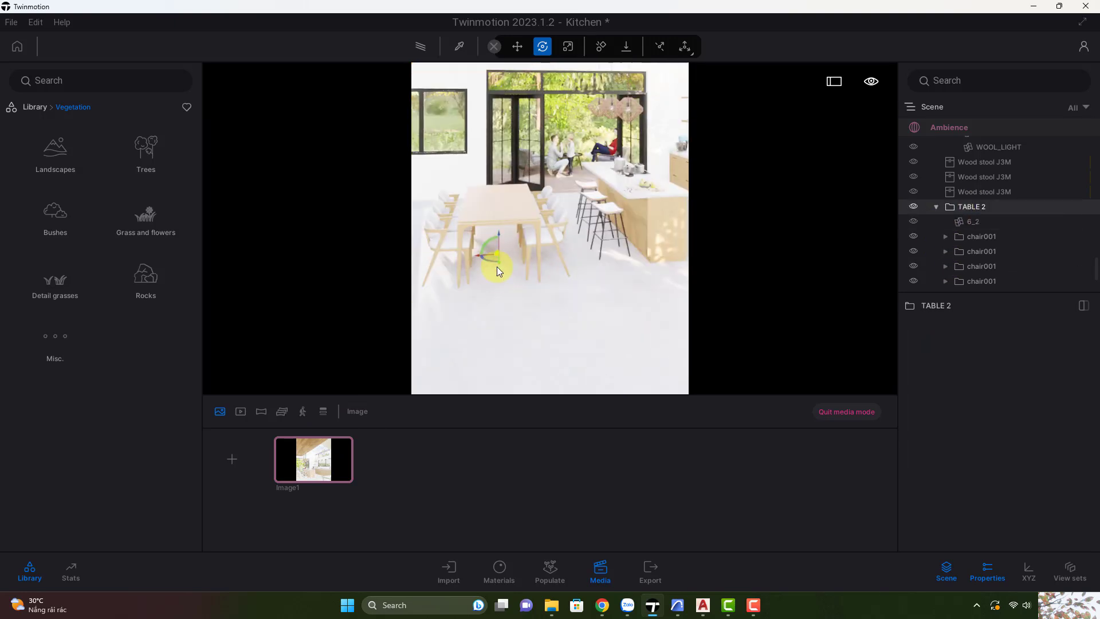
pyautogui.moveTo(494, 256); pyautogui.dragTo(493, 253)
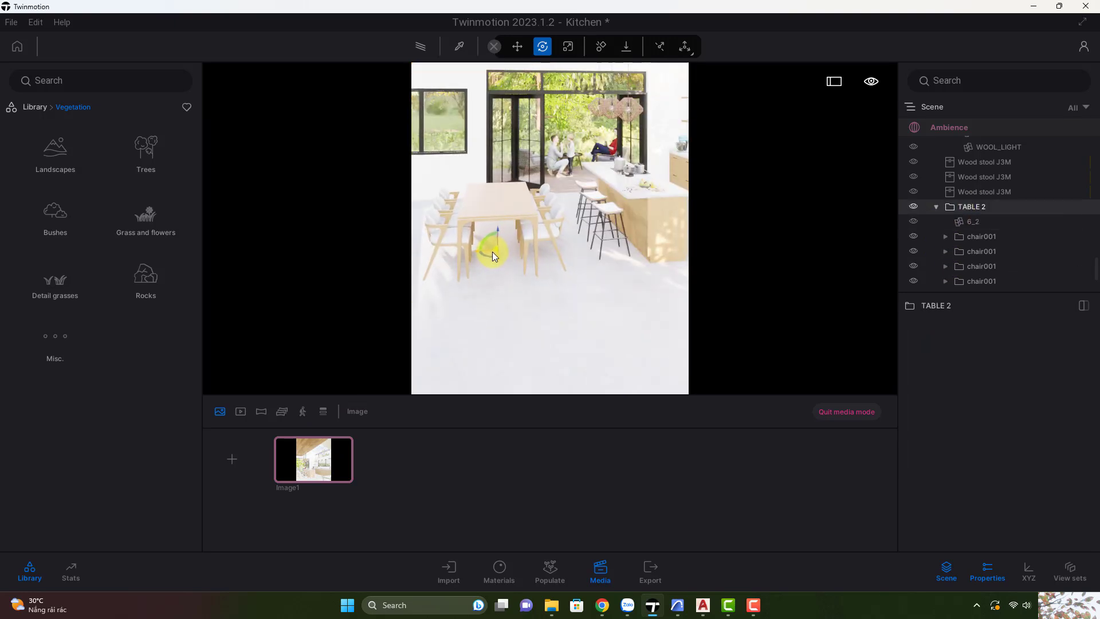
pyautogui.click(339, 452)
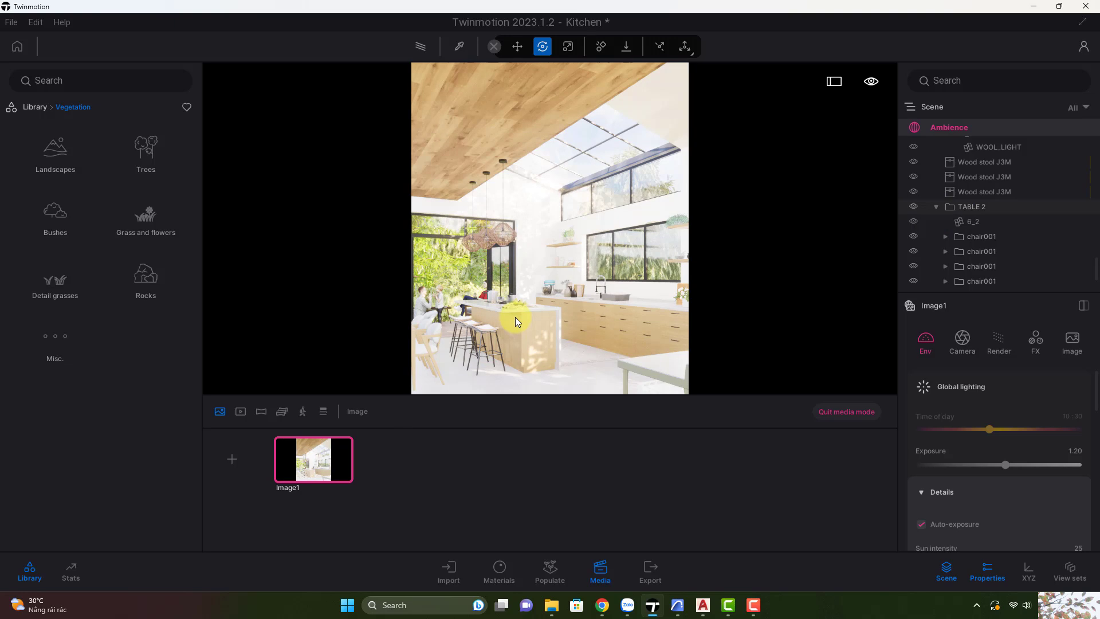
pyautogui.moveTo(506, 318); pyautogui.dragTo(476, 311, button='right')
pyautogui.moveTo(475, 311); pyautogui.dragTo(470, 312)
pyautogui.click(315, 458)
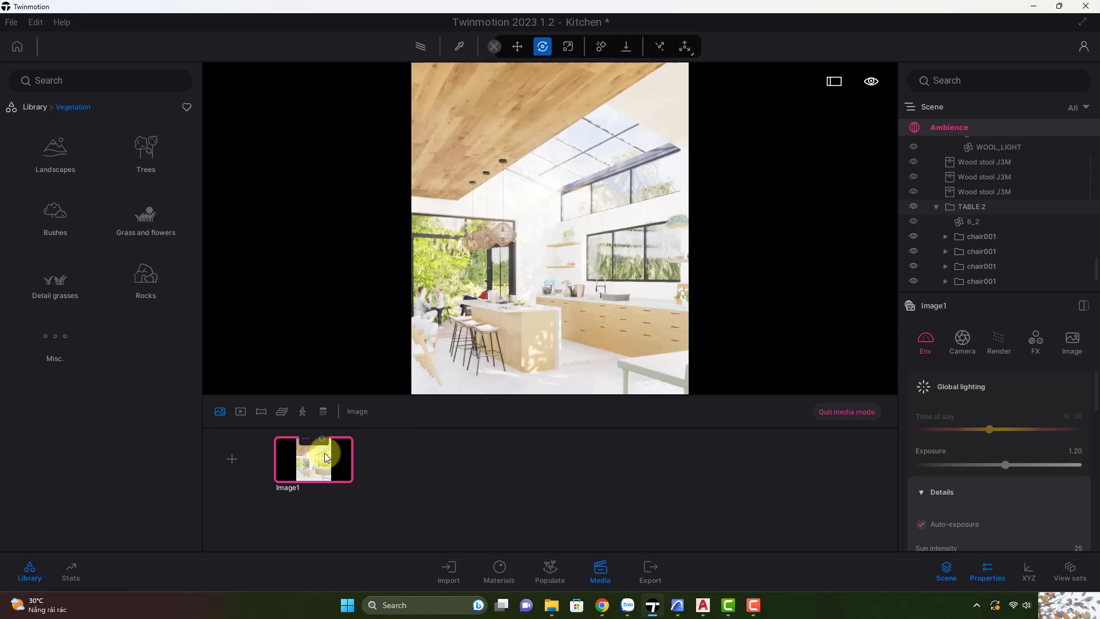
# Step: Move the Wash bin DUF along the countertop by about 0.17 and restore Image1's camera view
pyautogui.moveTo(446, 325); pyautogui.dragTo(494, 312, button='right')
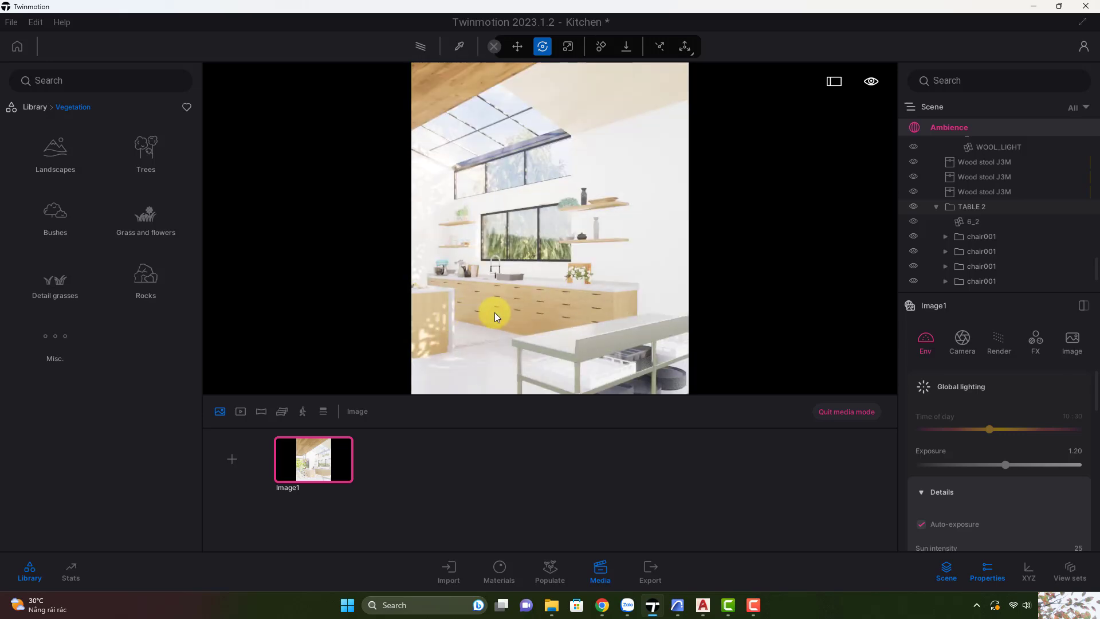
pyautogui.scroll(3, 494, 312)
pyautogui.scroll(-3, 488, 315)
pyautogui.scroll(2, 477, 316)
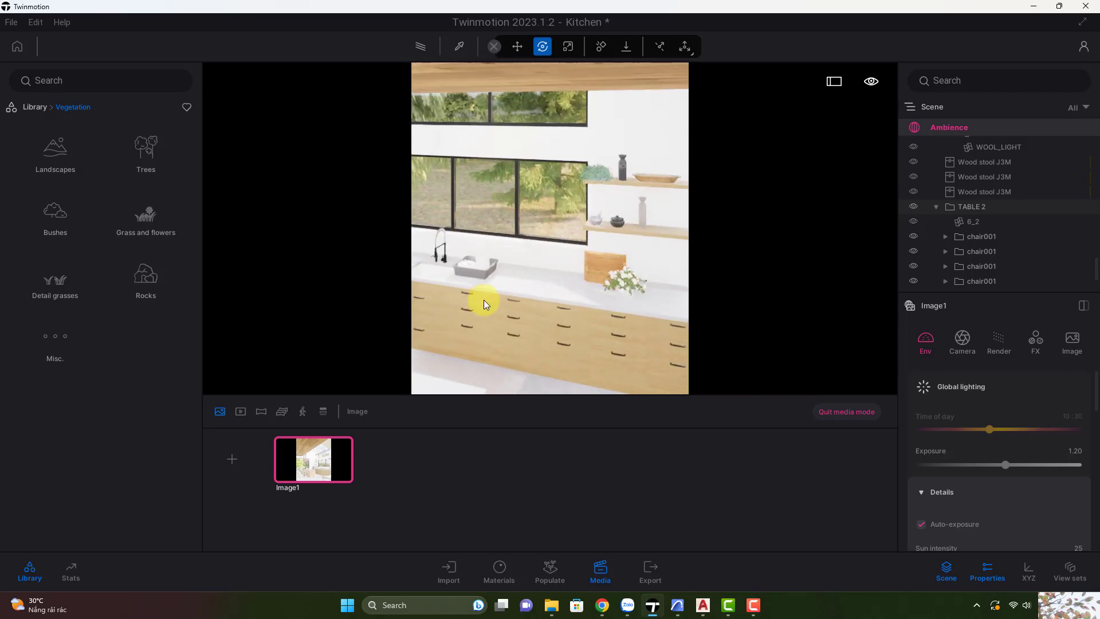
pyautogui.click(496, 279)
pyautogui.moveTo(494, 274); pyautogui.dragTo(507, 278)
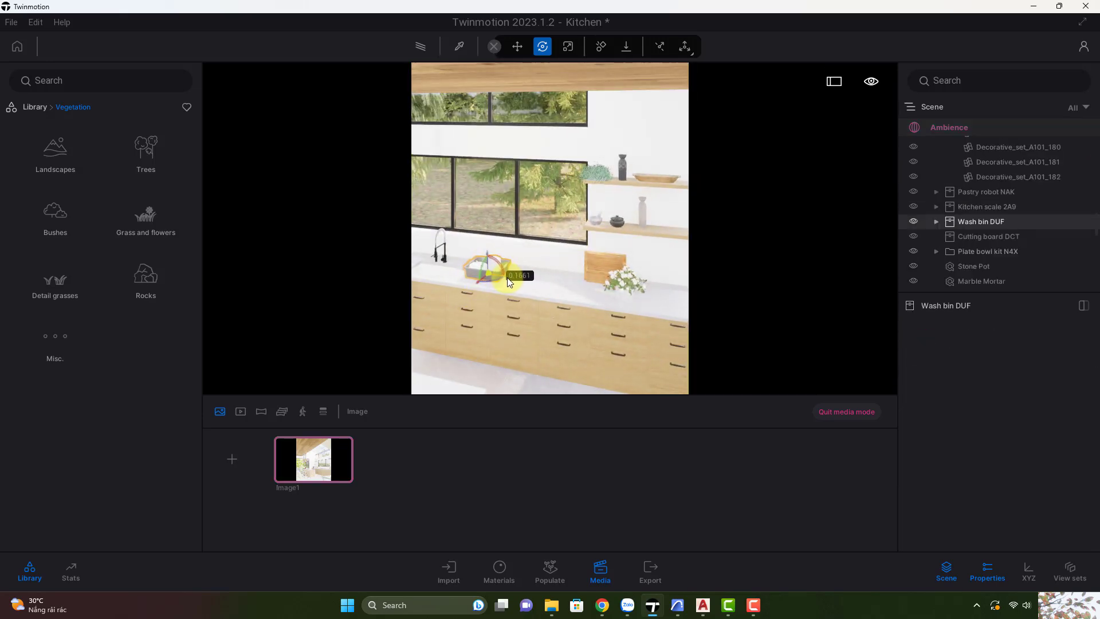
pyautogui.click(325, 453)
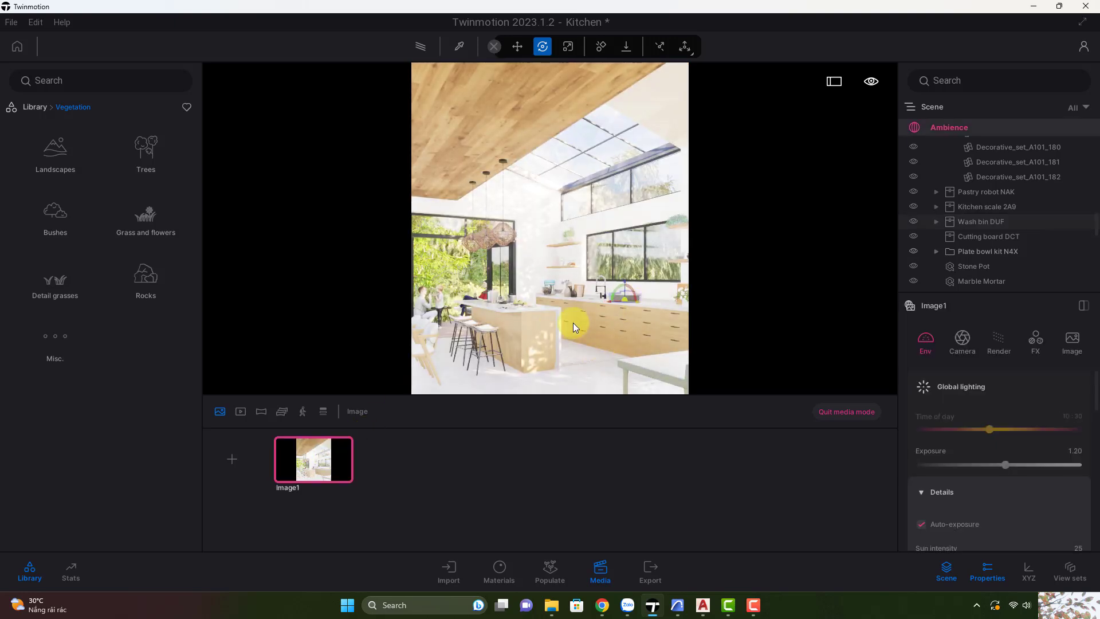
# Step: Select the whole Konkurs eda kak iskusstvo.FBX food group on the kitchen island and return to Image1's view
pyautogui.scroll(3, 534, 328)
pyautogui.scroll(-2, 518, 321)
pyautogui.moveTo(518, 328); pyautogui.dragTo(513, 321, button='right')
pyautogui.moveTo(512, 321); pyautogui.dragTo(522, 284)
pyautogui.click(522, 284)
pyautogui.scroll(4, 974, 247)
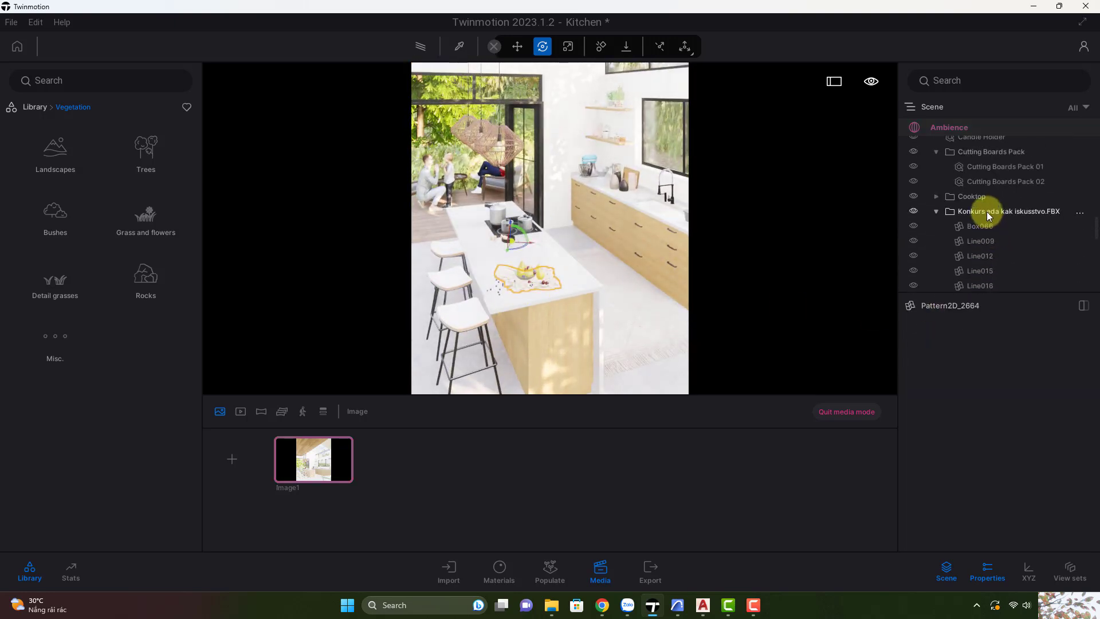
pyautogui.click(987, 212)
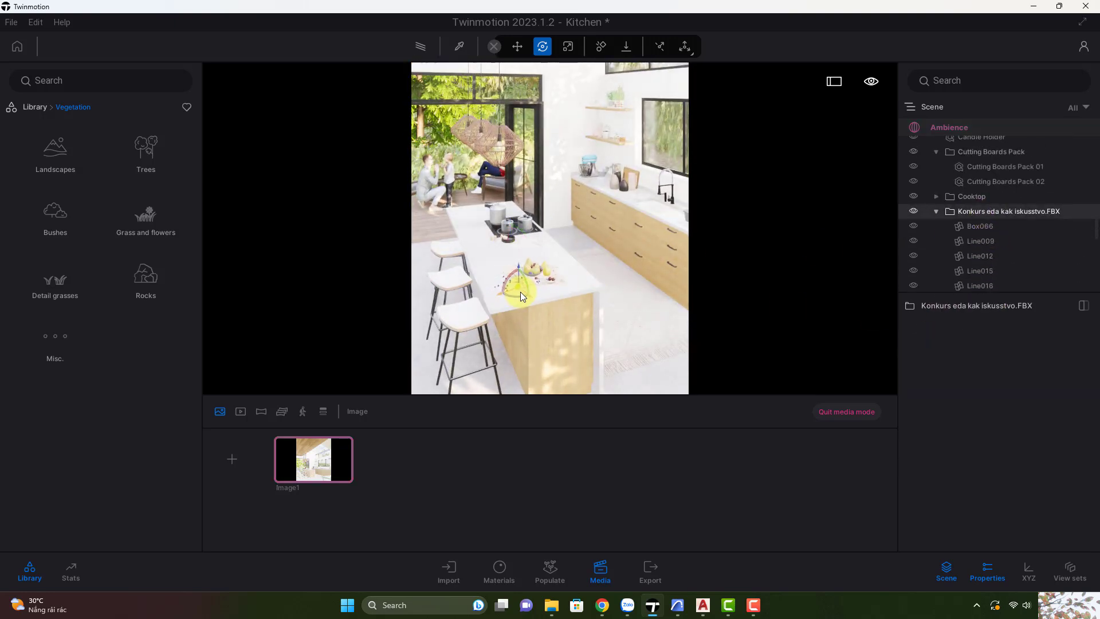
pyautogui.click(338, 458)
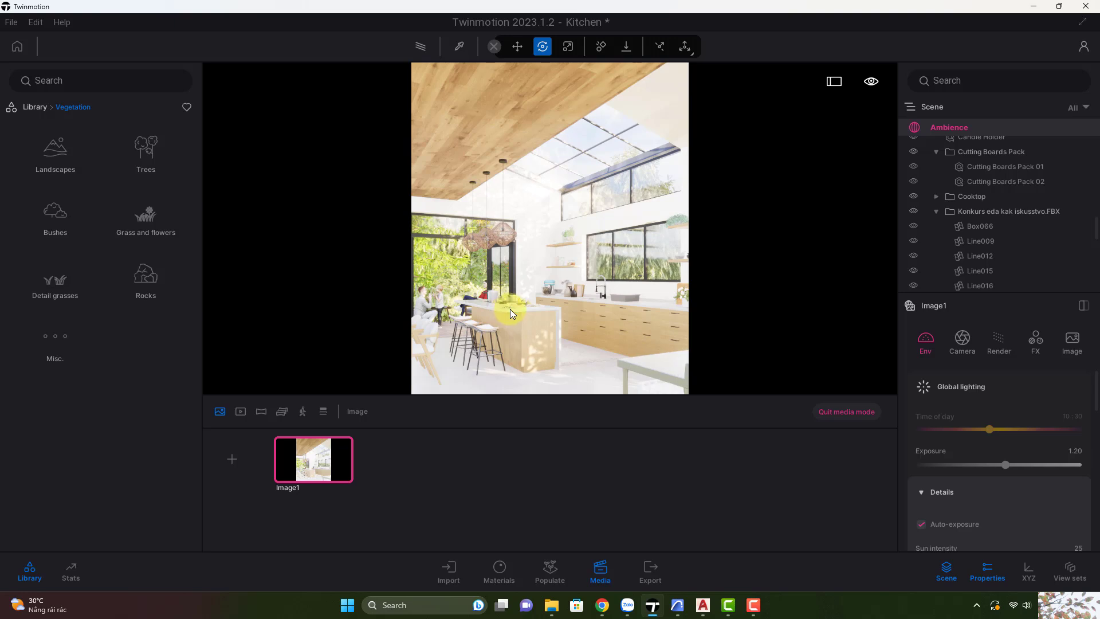
# Step: Select the Component#410 flower vase group, move it slightly along the counter near the cutting board, and restore Image1's view
pyautogui.click(326, 441)
pyautogui.moveTo(459, 292); pyautogui.dragTo(510, 296, button='right')
pyautogui.moveTo(511, 296); pyautogui.dragTo(572, 266)
pyautogui.click(593, 261)
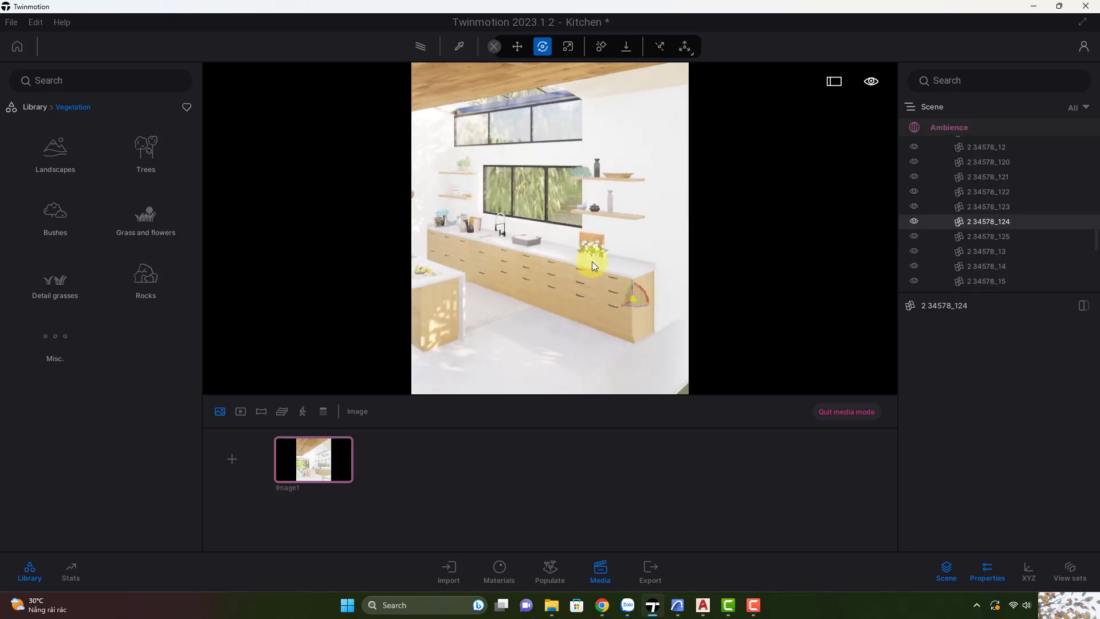
pyautogui.scroll(2, 997, 235)
pyautogui.scroll(5, 989, 228)
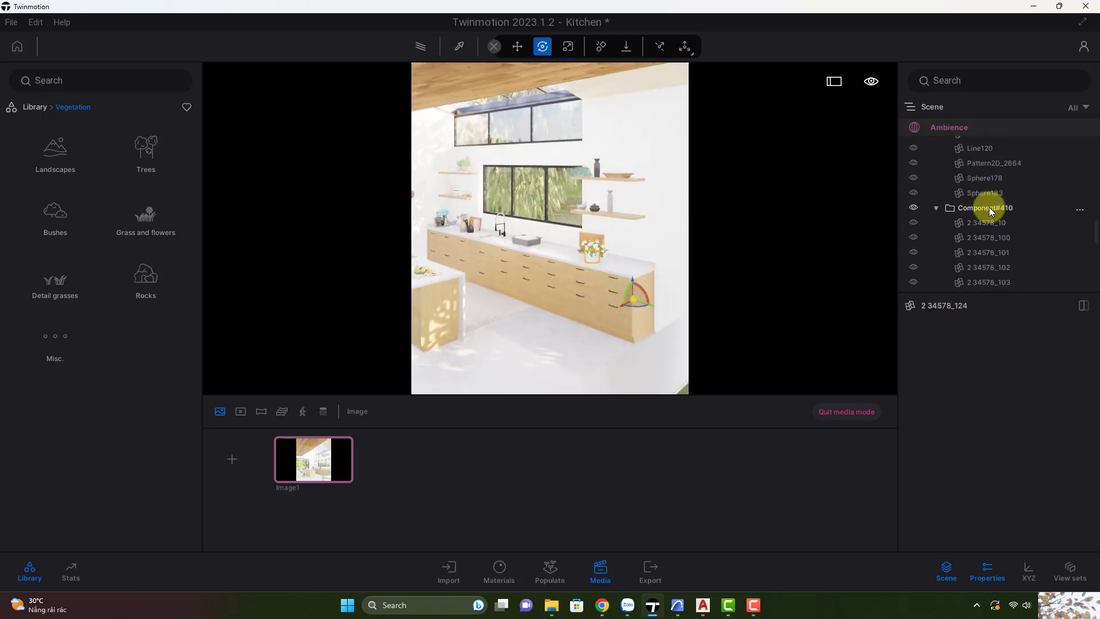
pyautogui.click(986, 207)
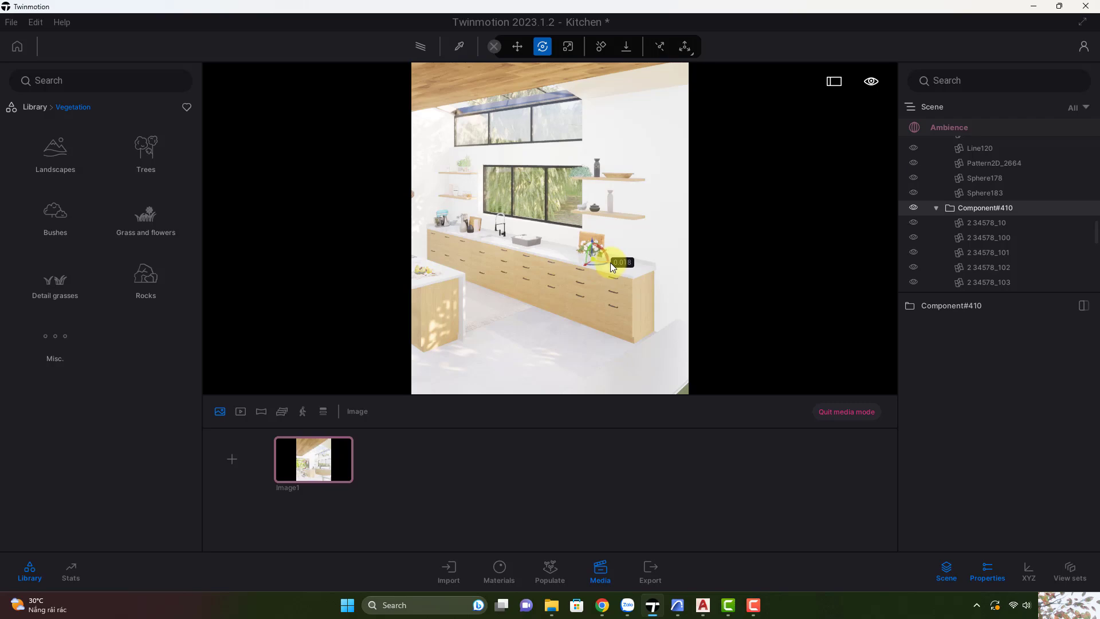
pyautogui.click(324, 457)
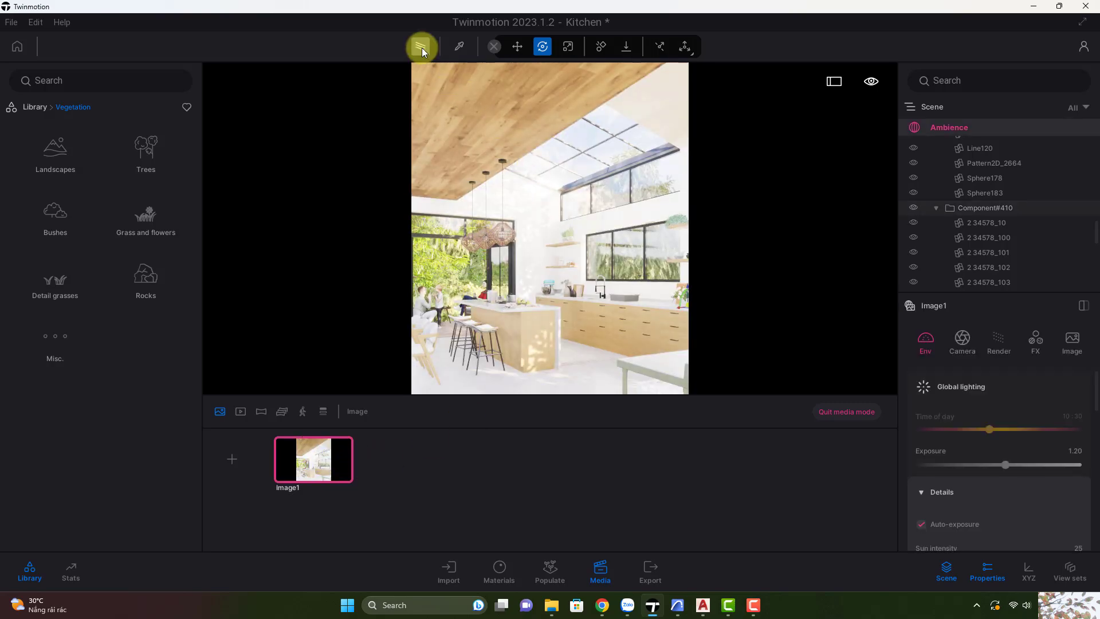
# Step: Turn path tracing back on for Image1 and set its saturation to 48% and exposure to 1.40
pyautogui.click(420, 47)
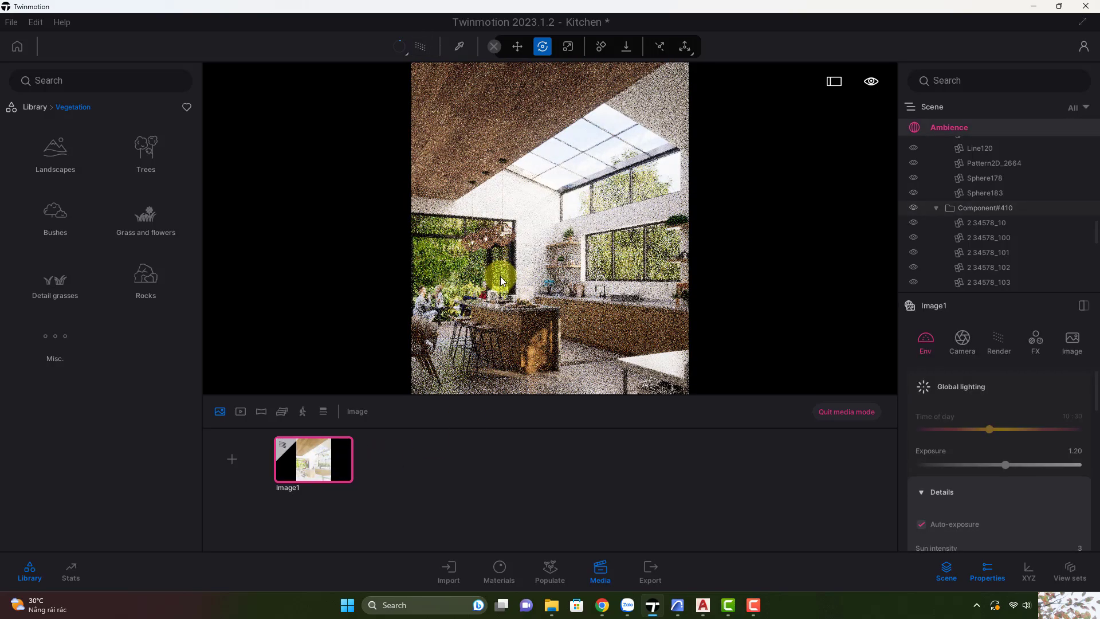
pyautogui.click(1040, 347)
pyautogui.click(1073, 437)
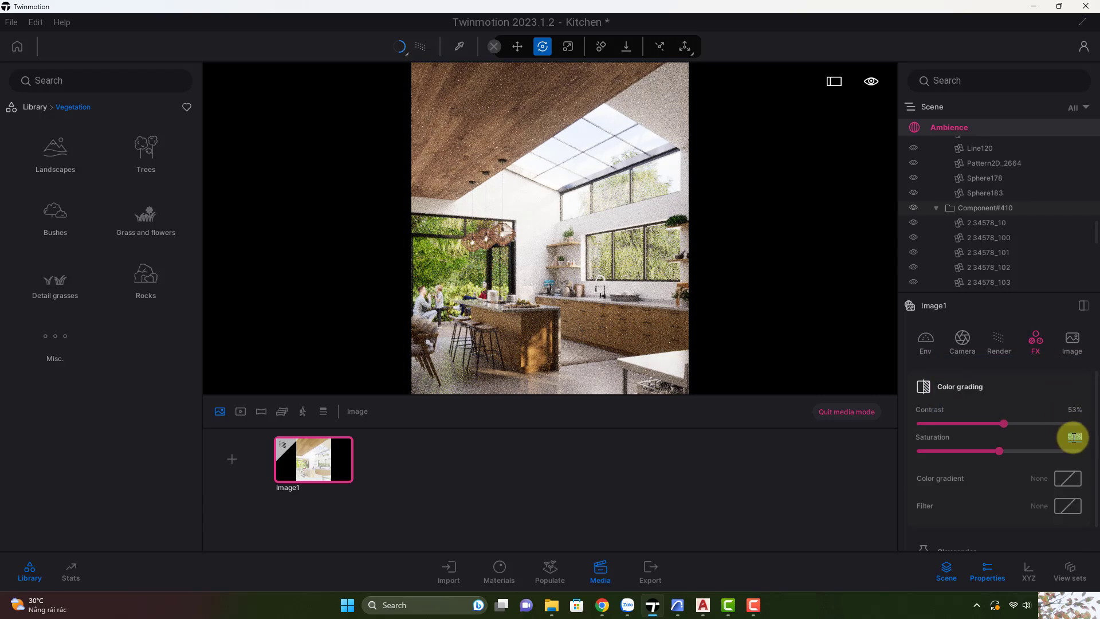
pyautogui.press('Return')
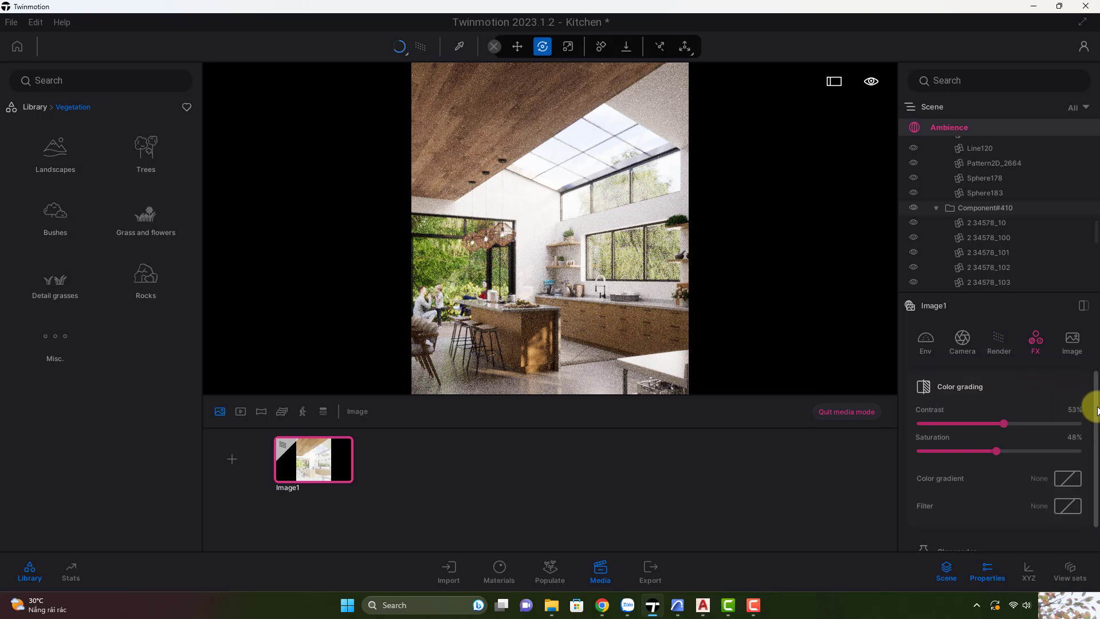
pyautogui.click(925, 342)
pyautogui.click(1086, 450)
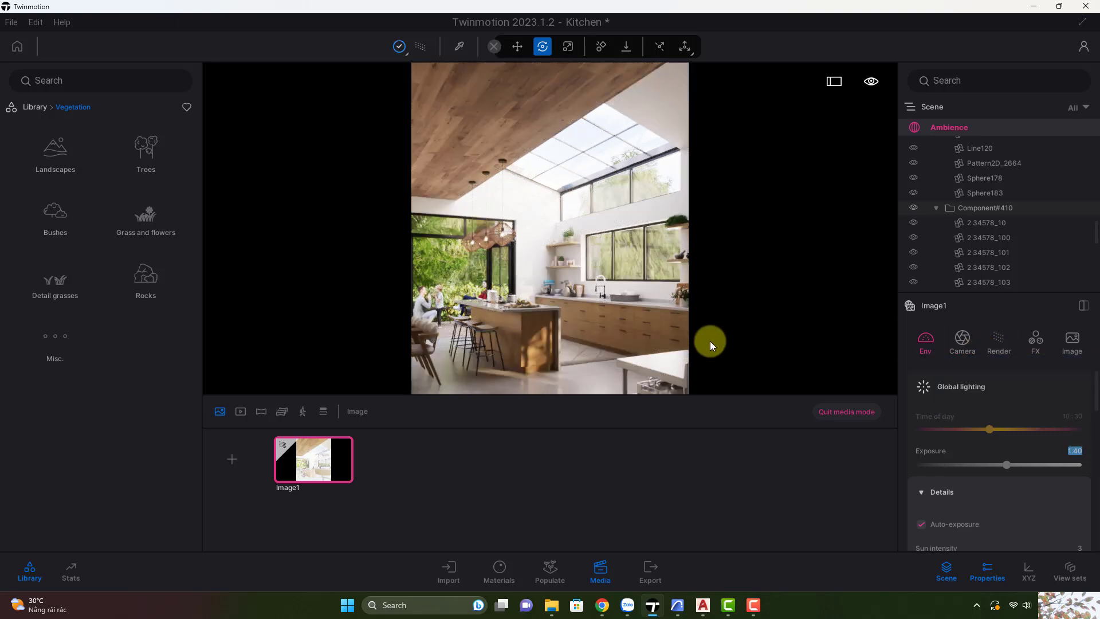
# Step: Set the path tracer's samples per pixel to 512 in Image1's render quality details
pyautogui.click(1003, 351)
pyautogui.click(944, 503)
pyautogui.scroll(-1, 1083, 526)
pyautogui.click(1077, 490)
pyautogui.write('512')
pyautogui.press('Return')
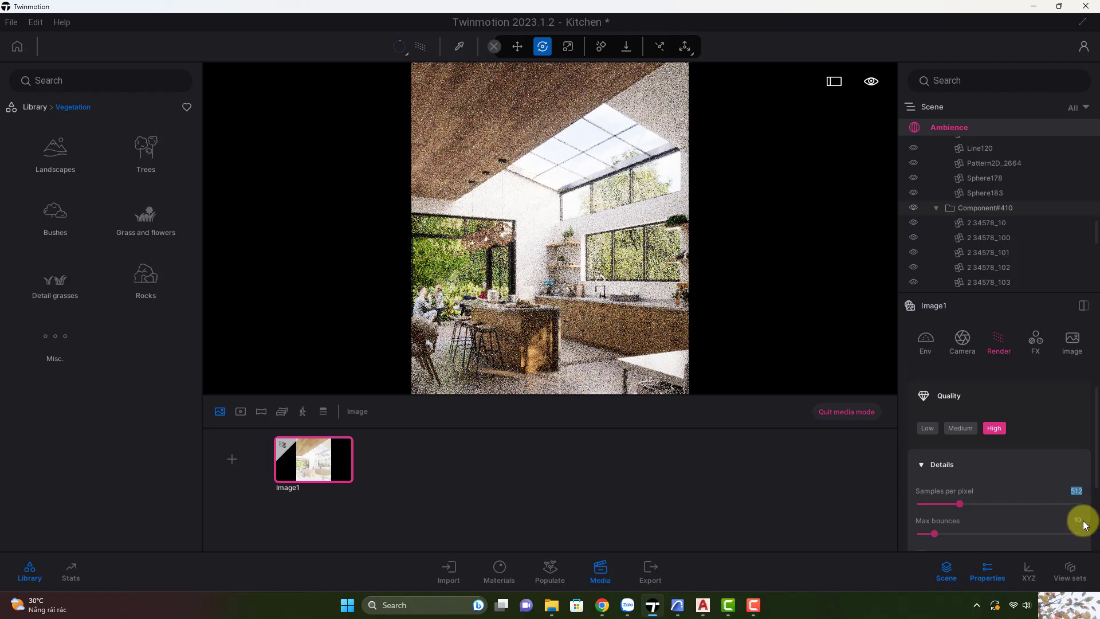
pyautogui.press('Tab')
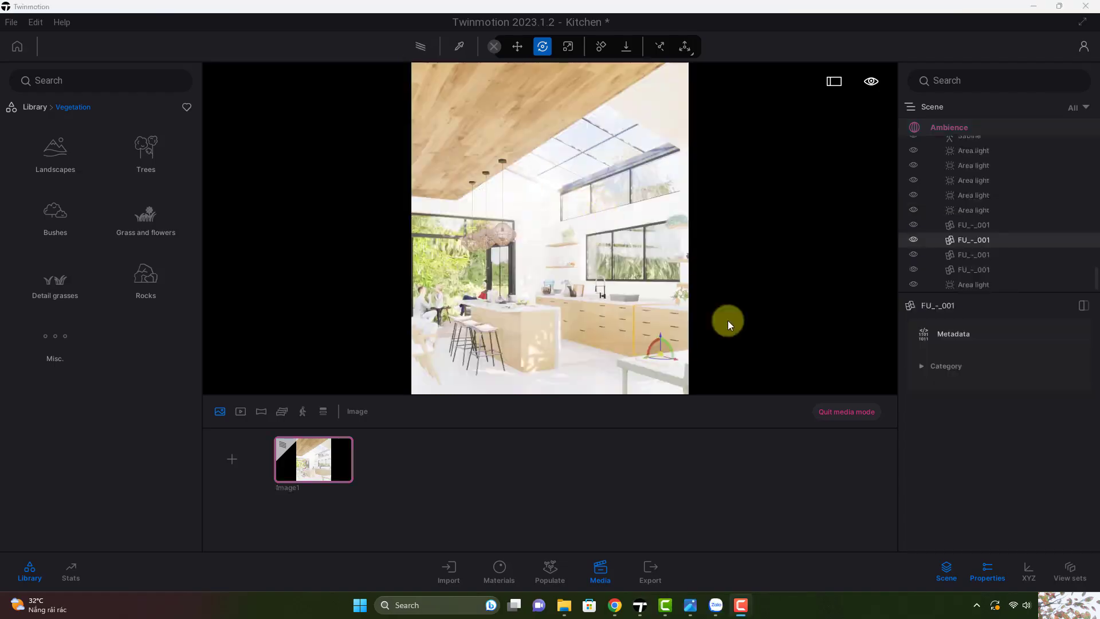
# Step: Switch the scene to real-time display and pick the Glass_-_Lamp material from the light on the upper wall shelf
pyautogui.click(830, 411)
pyautogui.press('Escape')
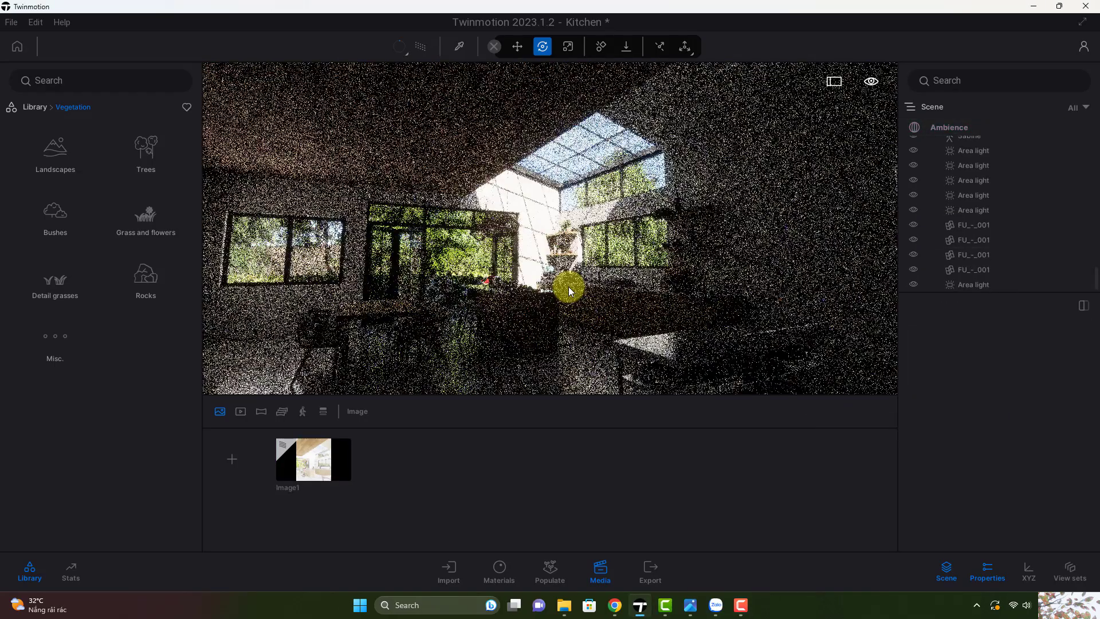
pyautogui.click(416, 46)
pyautogui.scroll(6, 562, 263)
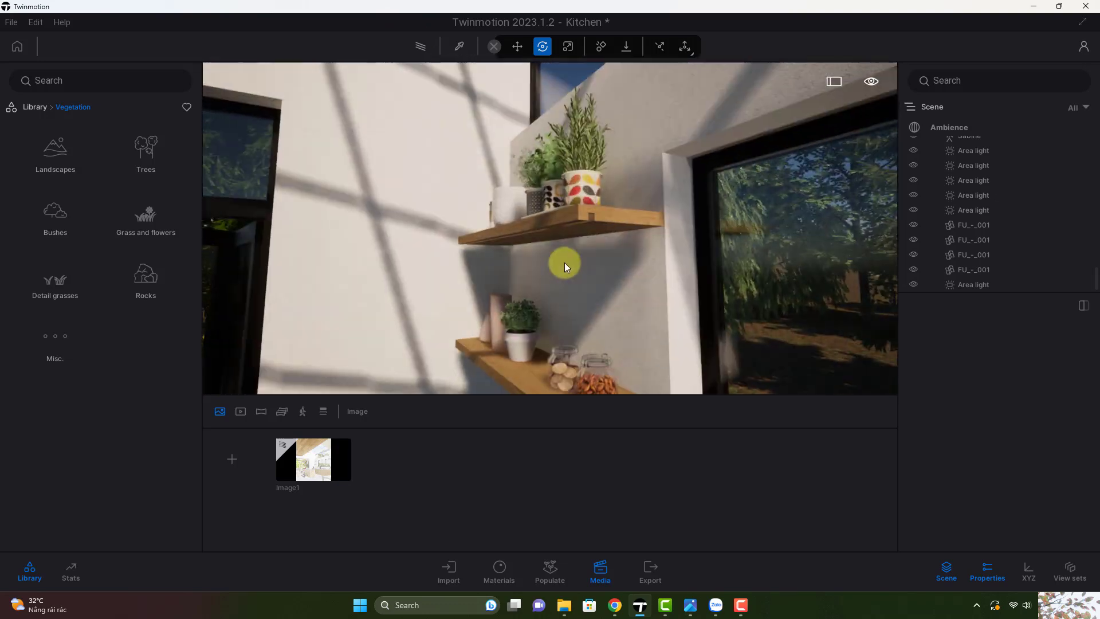
pyautogui.scroll(-3, 560, 261)
pyautogui.click(460, 48)
pyautogui.click(544, 227)
pyautogui.scroll(5, 1023, 380)
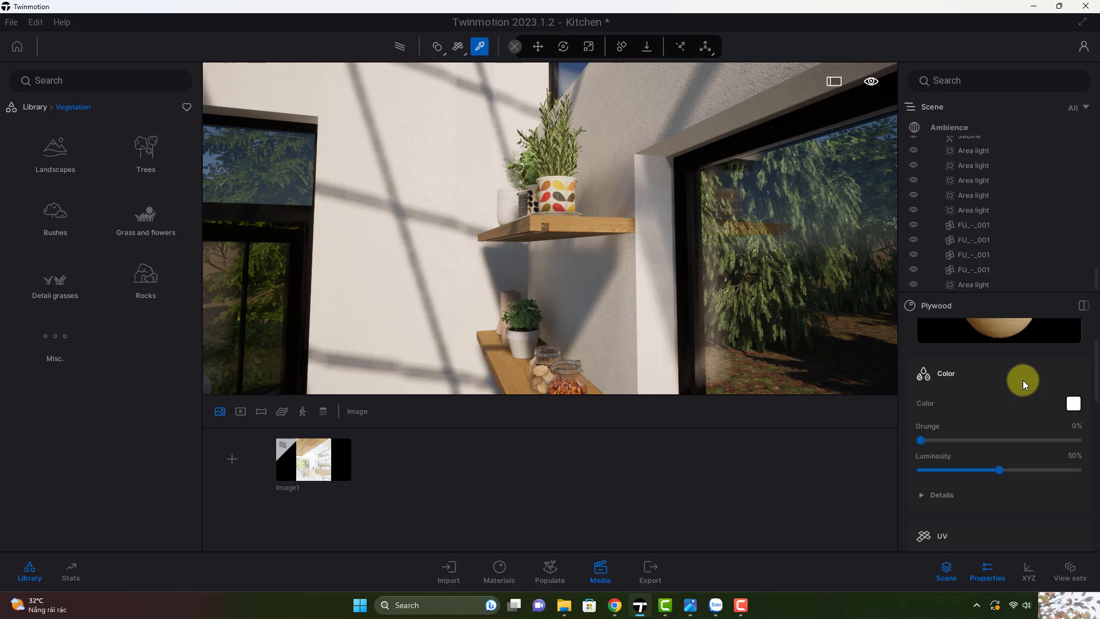
pyautogui.scroll(5, 602, 290)
pyautogui.click(539, 217)
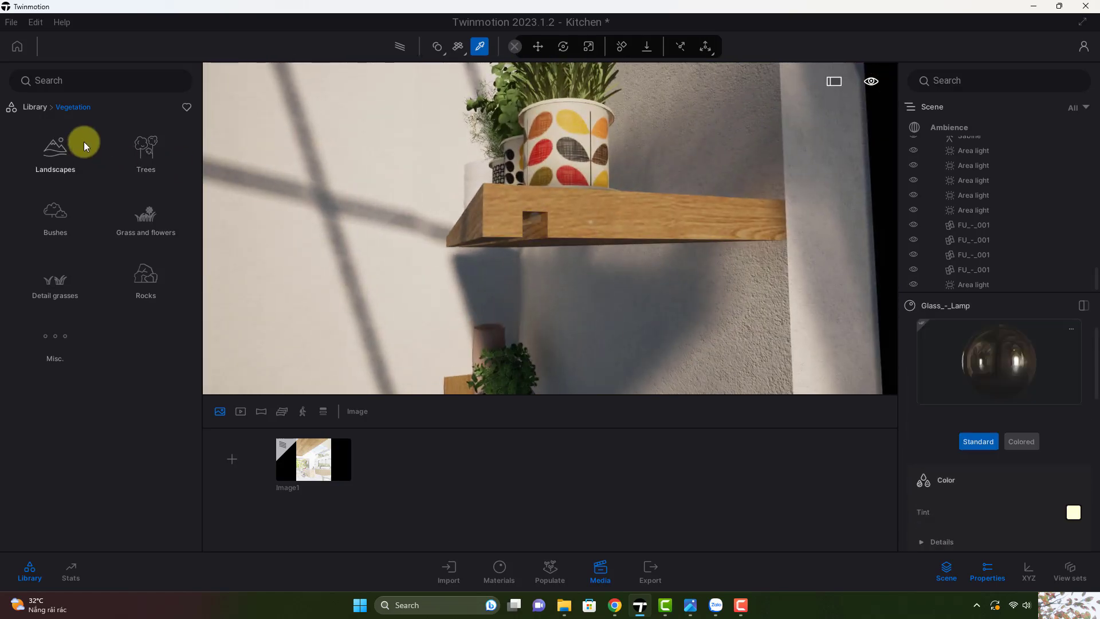
# Step: Replace the shelf light's Glass_-_Lamp material with a neon material from the library
pyautogui.click(37, 107)
pyautogui.click(55, 158)
pyautogui.scroll(-1, 86, 394)
pyautogui.scroll(-5, 86, 394)
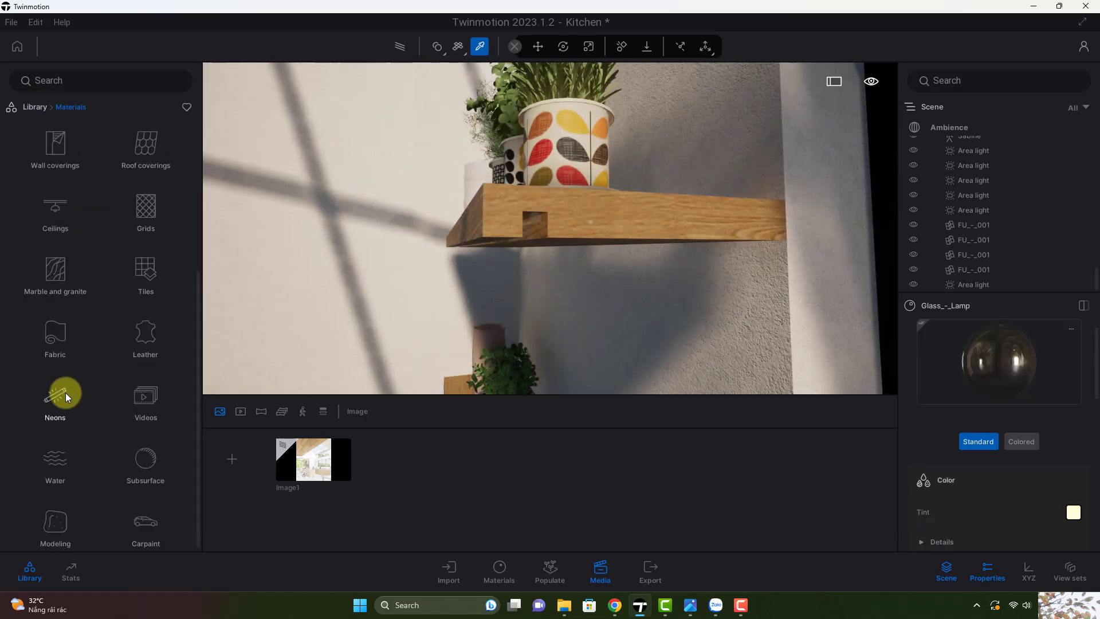
pyautogui.click(57, 390)
pyautogui.moveTo(583, 308); pyautogui.dragTo(1013, 369)
# Step: Set the shelf light's neon material value to 60 and reopen Image1
pyautogui.scroll(-5, 587, 256)
pyautogui.doubleClick(1066, 483)
pyautogui.write('60')
pyautogui.press('Return')
pyautogui.click(325, 456)
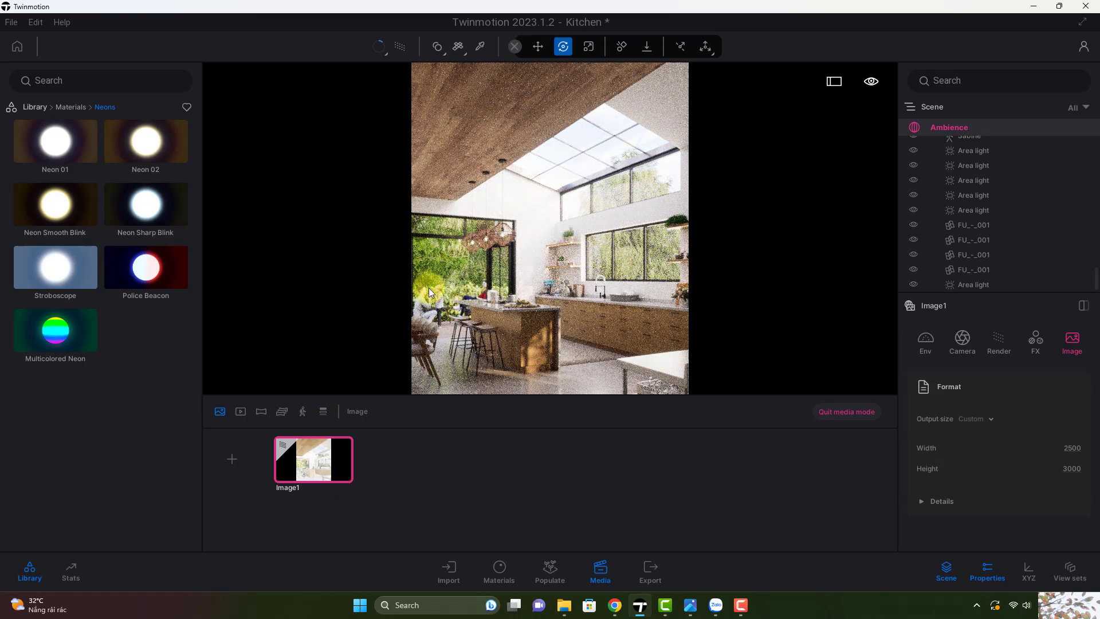
# Step: Start exporting the path-traced Image1 to the chosen folder
pyautogui.click(651, 564)
pyautogui.scroll(-5, 1092, 488)
pyautogui.click(1044, 526)
pyautogui.click(794, 526)
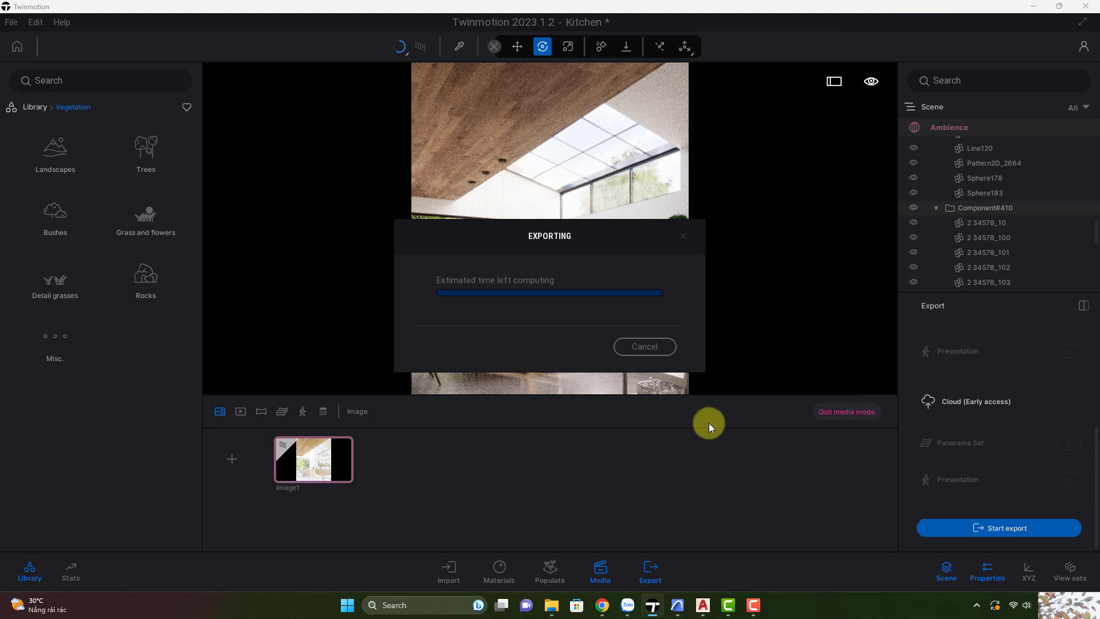